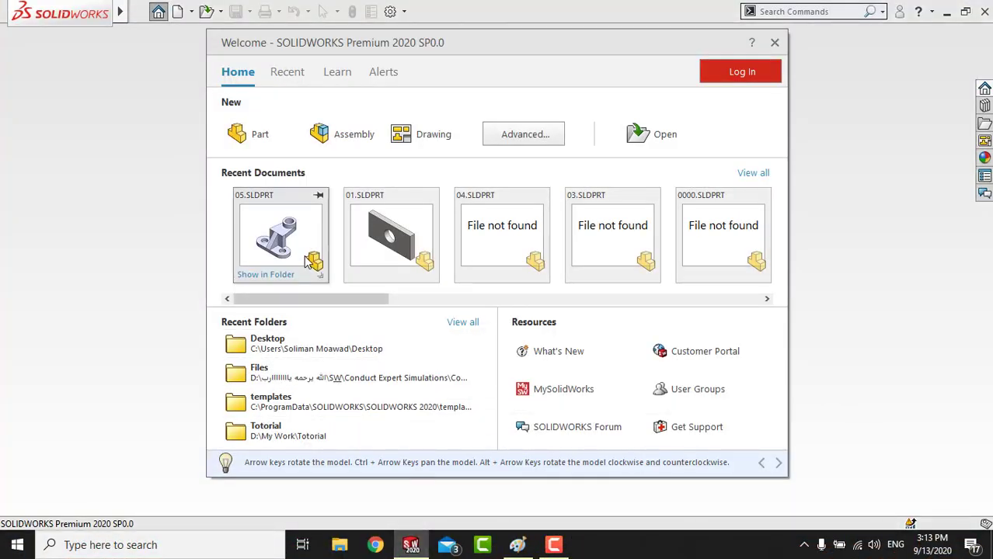
# - Dismiss the Welcome window so the 05.SLDPRT bracket part is on screen
pyautogui.press('Escape')
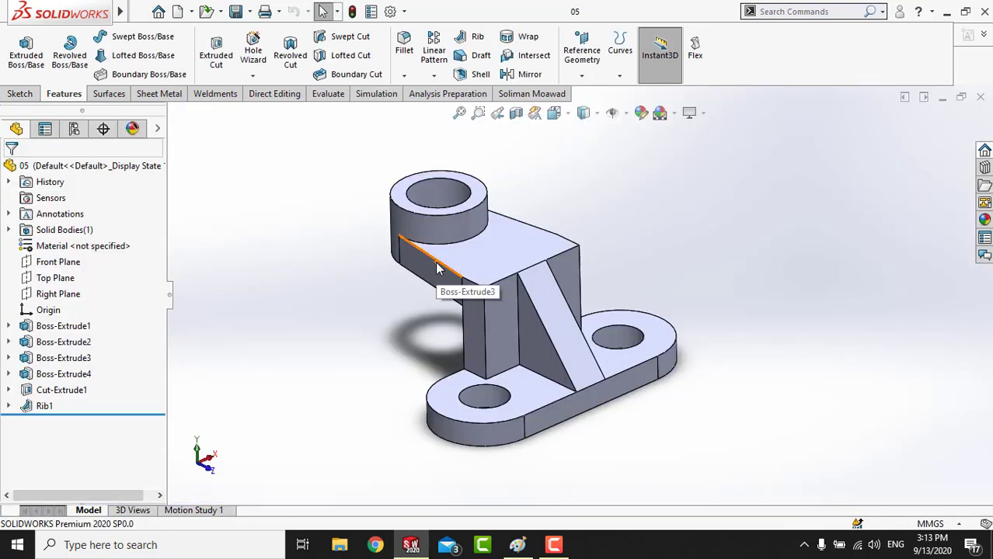
pyautogui.moveTo(437, 268)
pyautogui.mouseDown(button='middle')
pyautogui.moveTo(658, 334)
pyautogui.moveTo(537, 279)
pyautogui.moveTo(614, 203)
pyautogui.moveTo(509, 324)
pyautogui.moveTo(572, 328)
pyautogui.moveTo(610, 309)
pyautogui.moveTo(500, 278)
pyautogui.moveTo(513, 293)
pyautogui.moveTo(632, 284)
pyautogui.moveTo(625, 330)
pyautogui.moveTo(551, 312)
pyautogui.moveTo(636, 307)
pyautogui.moveTo(600, 312)
pyautogui.moveTo(603, 326)
pyautogui.moveTo(572, 290)
pyautogui.moveTo(598, 288)
pyautogui.moveTo(581, 308)
pyautogui.mouseUp(button='middle')
pyautogui.scroll(-2, 610, 310)
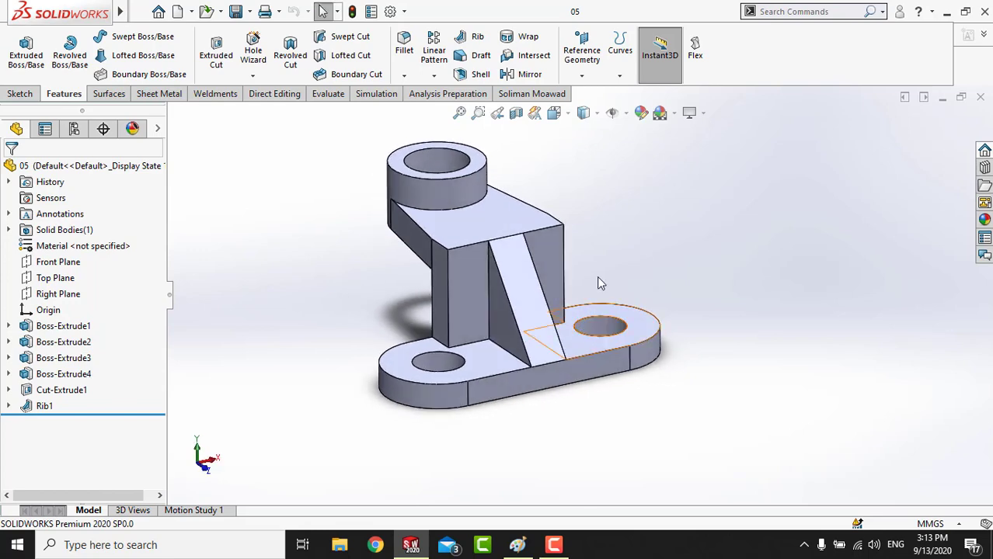
pyautogui.moveTo(616, 264)
pyautogui.mouseDown(button='middle')
pyautogui.moveTo(638, 262)
pyautogui.moveTo(638, 272)
pyautogui.moveTo(500, 300)
pyautogui.moveTo(540, 373)
pyautogui.moveTo(532, 348)
pyautogui.moveTo(682, 322)
pyautogui.moveTo(642, 338)
pyautogui.moveTo(603, 288)
pyautogui.moveTo(580, 310)
pyautogui.moveTo(581, 283)
pyautogui.moveTo(608, 280)
pyautogui.moveTo(538, 248)
pyautogui.moveTo(606, 254)
pyautogui.moveTo(585, 262)
pyautogui.mouseUp(button='middle')
pyautogui.scroll(-1, 577, 279)
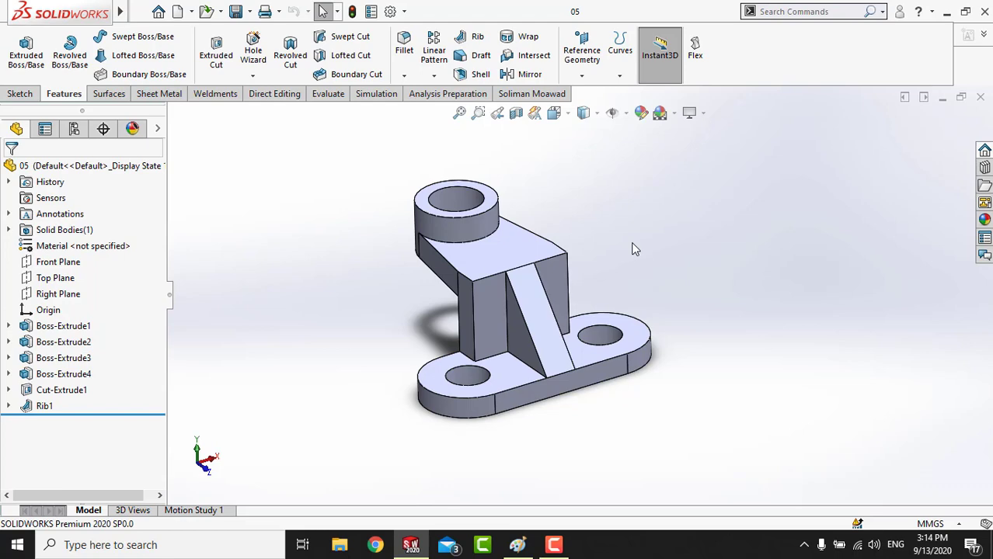
pyautogui.moveTo(676, 327); pyautogui.dragTo(678, 401, button='middle')
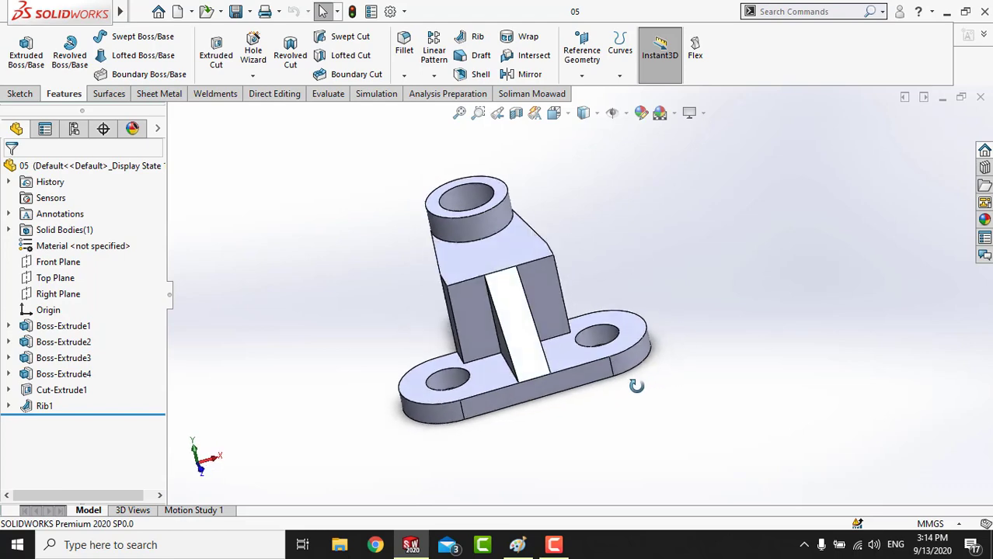
pyautogui.moveTo(614, 346); pyautogui.dragTo(618, 339, button='middle')
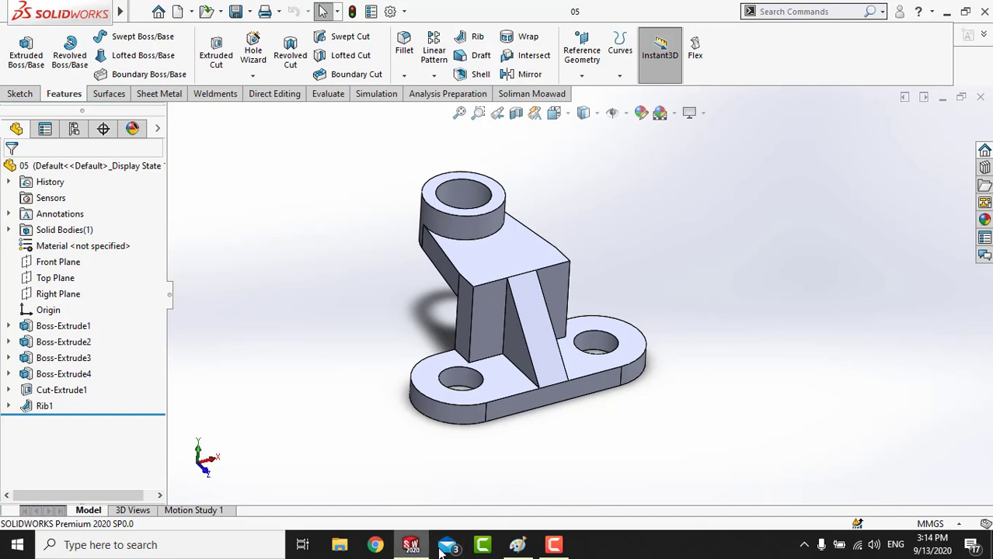
# - Close the 05 bracket part, start a new blank Part1, and show the 06 reference drawing in Paint
pyautogui.click(518, 546)
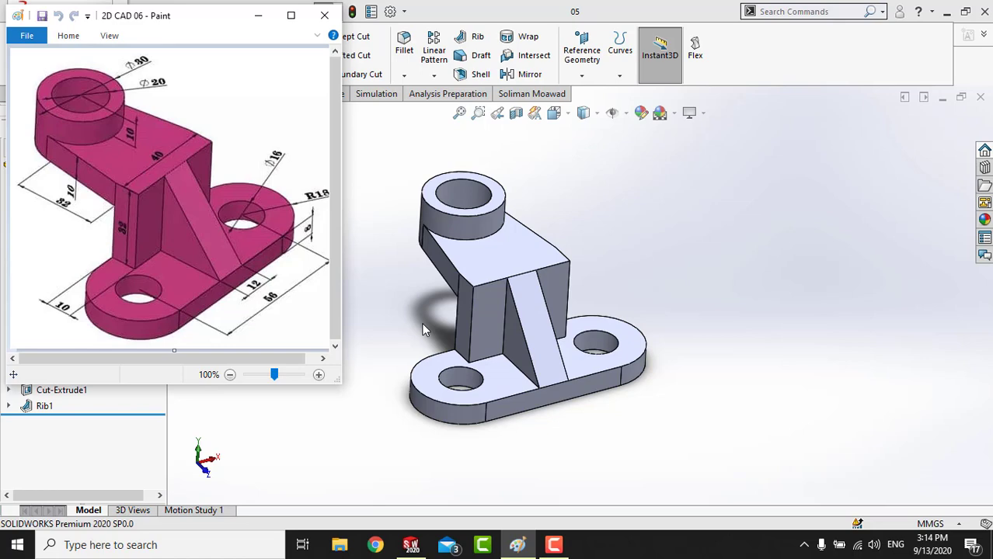
pyautogui.click(602, 215)
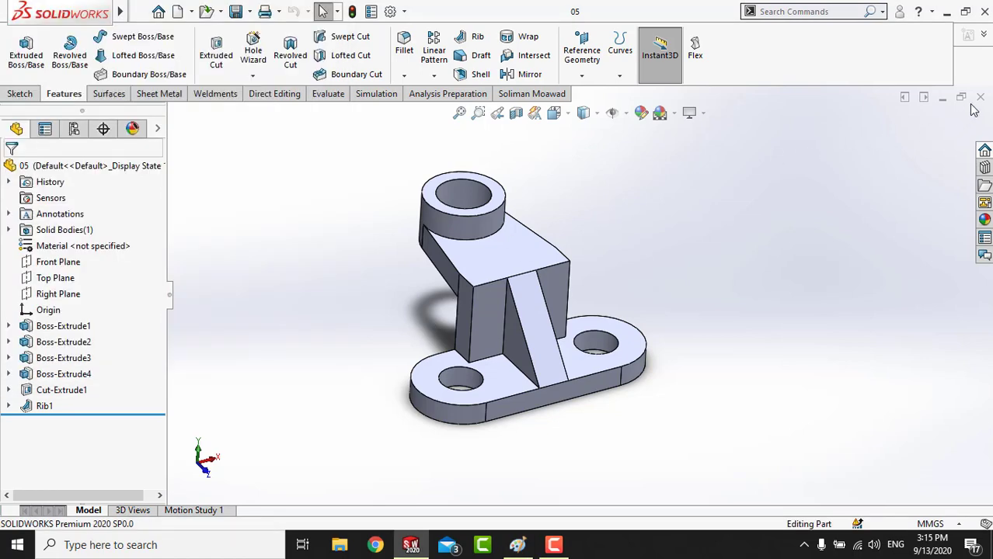
pyautogui.click(980, 97)
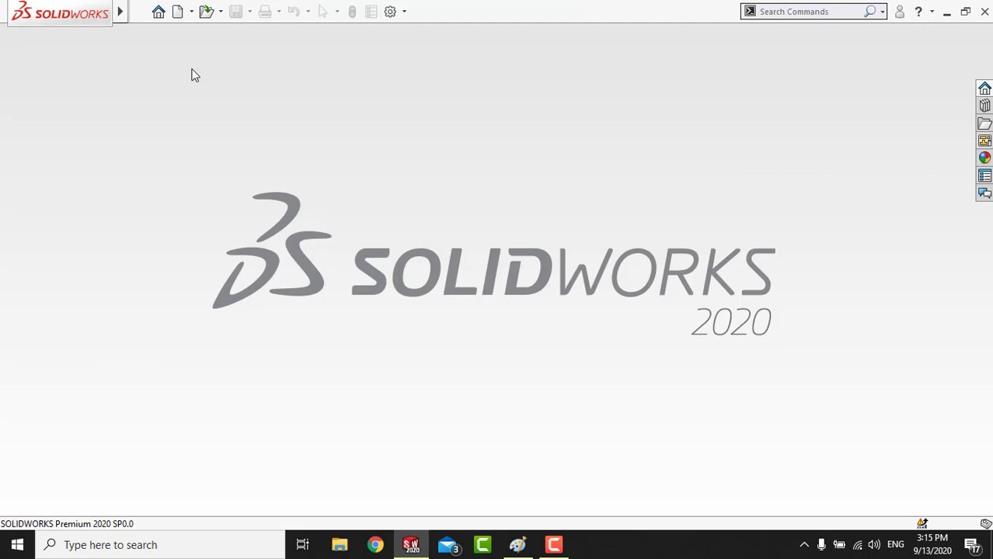
pyautogui.click(192, 16)
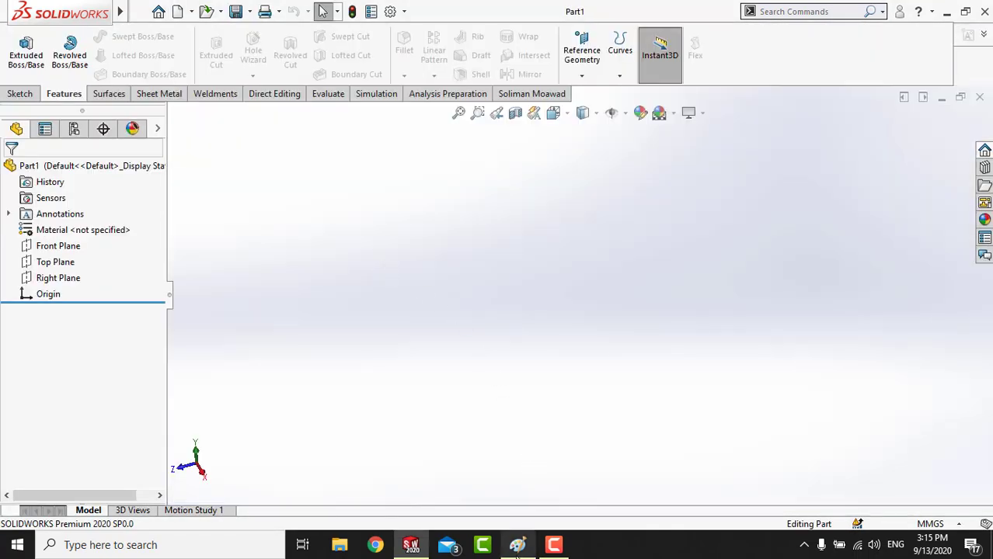
pyautogui.click(517, 546)
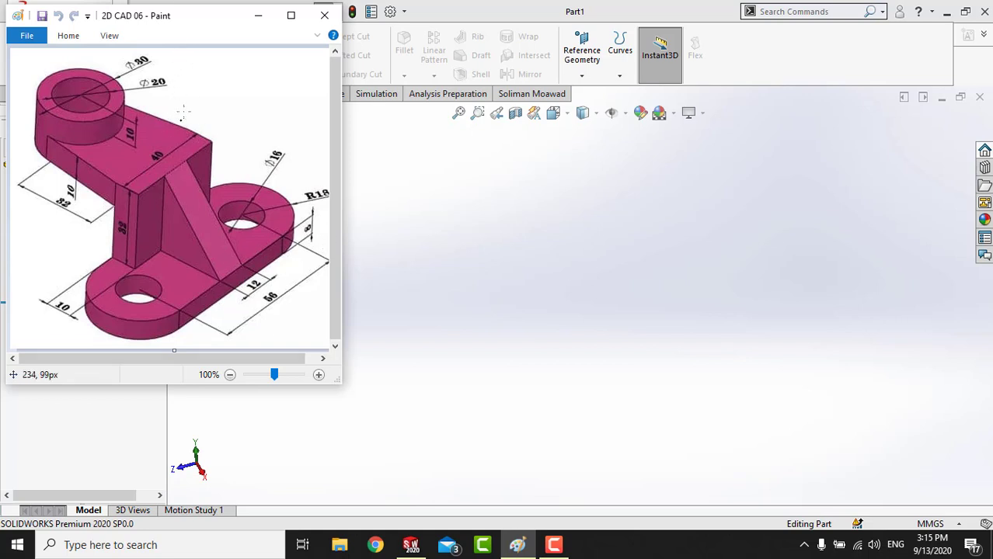
# - Pencil a downward arrow and marks over the three holes, the rib and the base arc, then return to SOLIDWORKS
pyautogui.moveTo(192, 52)
pyautogui.mouseDown()
pyautogui.moveTo(189, 89)
pyautogui.moveTo(201, 80)
pyautogui.mouseUp()
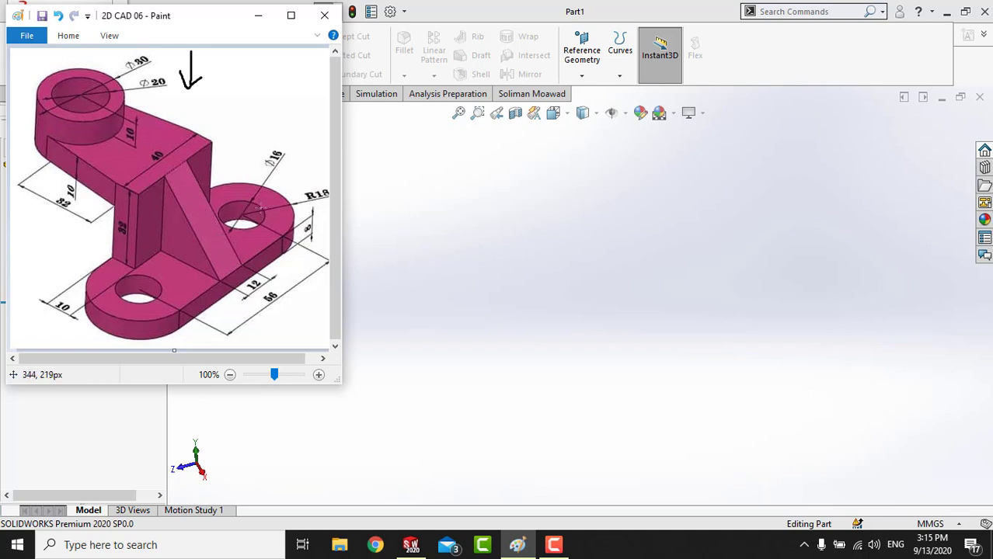
pyautogui.moveTo(262, 212)
pyautogui.mouseDown()
pyautogui.moveTo(241, 199)
pyautogui.moveTo(261, 231)
pyautogui.mouseUp()
pyautogui.moveTo(154, 278)
pyautogui.mouseDown()
pyautogui.moveTo(142, 290)
pyautogui.moveTo(157, 308)
pyautogui.mouseUp()
pyautogui.moveTo(98, 97)
pyautogui.mouseDown()
pyautogui.moveTo(76, 94)
pyautogui.moveTo(88, 113)
pyautogui.mouseUp()
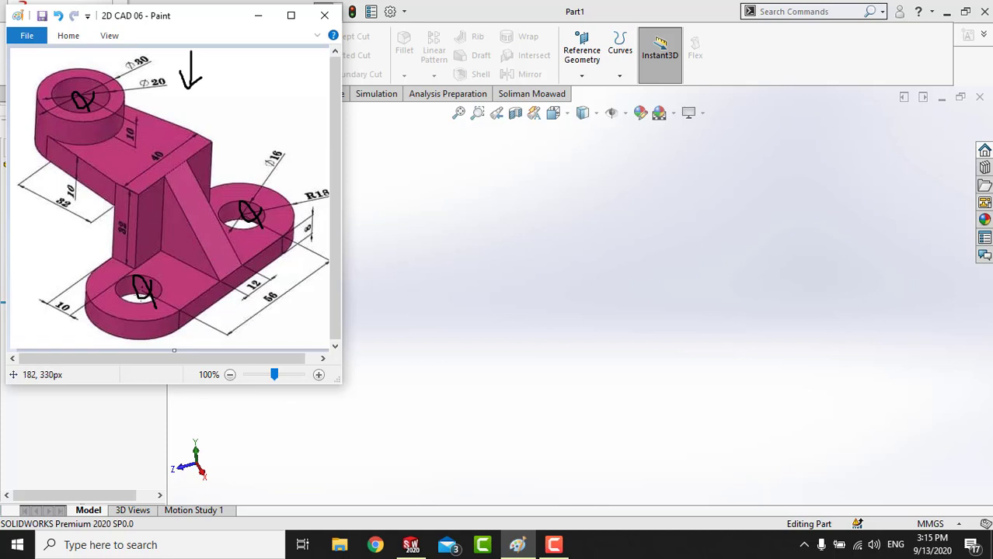
pyautogui.moveTo(202, 215); pyautogui.dragTo(212, 247)
pyautogui.moveTo(107, 281)
pyautogui.mouseDown()
pyautogui.moveTo(181, 298)
pyautogui.moveTo(188, 290)
pyautogui.mouseUp()
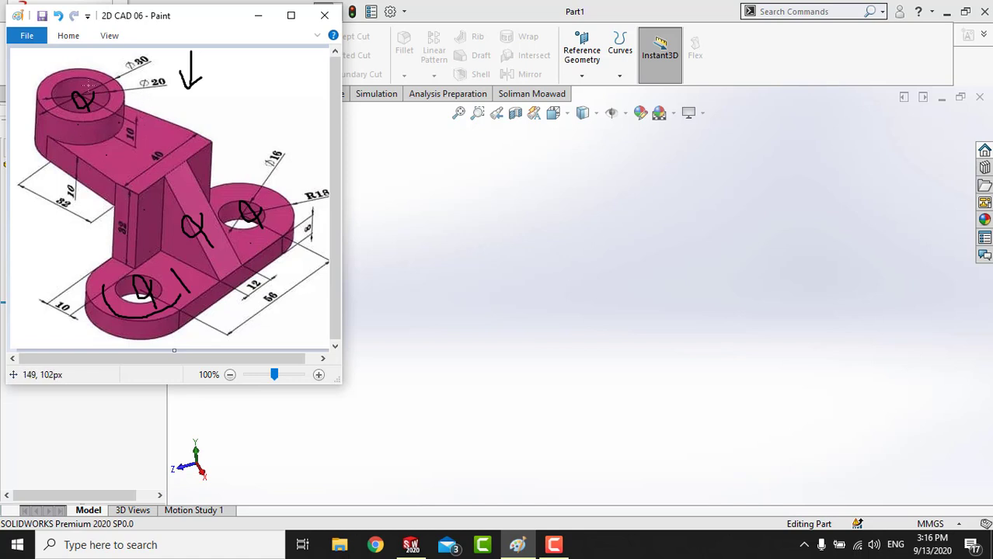
pyautogui.click(401, 179)
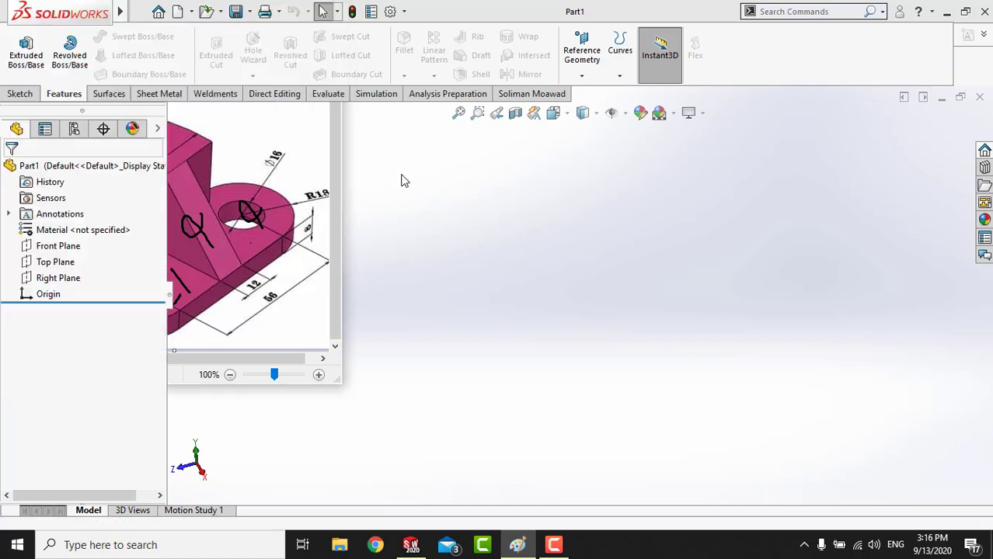
# - Sketch a horizontal straight slot on the Top Plane
pyautogui.click(66, 264)
pyautogui.click(74, 238)
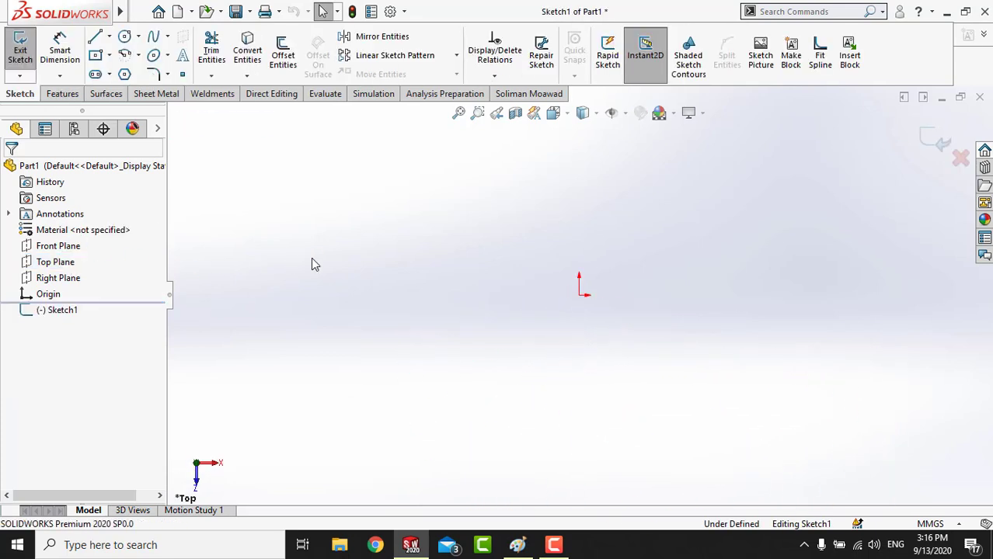
pyautogui.click(94, 74)
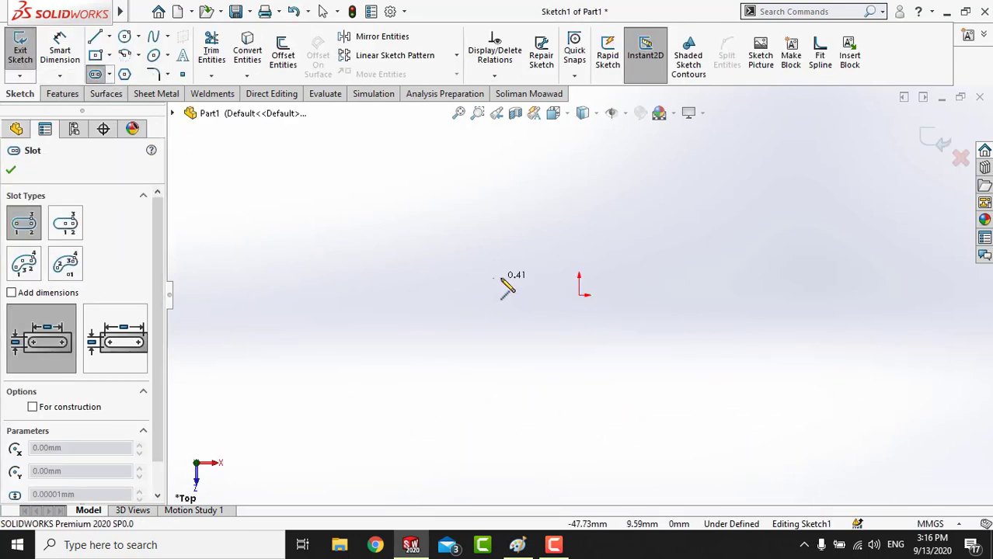
pyautogui.click(493, 278)
pyautogui.click(754, 278)
pyautogui.click(758, 236)
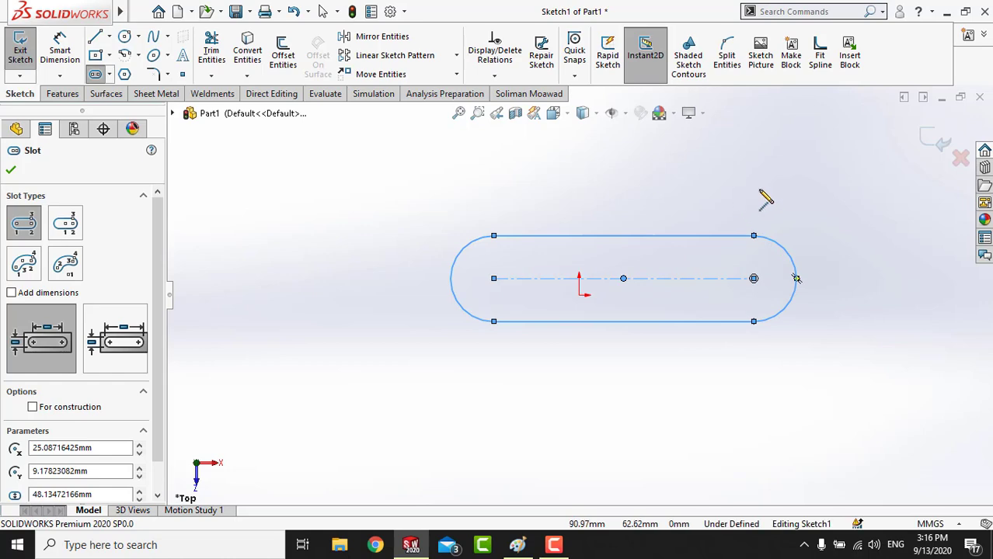
pyautogui.rightClick(765, 199)
pyautogui.click(770, 194)
# - Make the slot's centre point coincident with the origin, then check the Paint reference
pyautogui.click(584, 279)
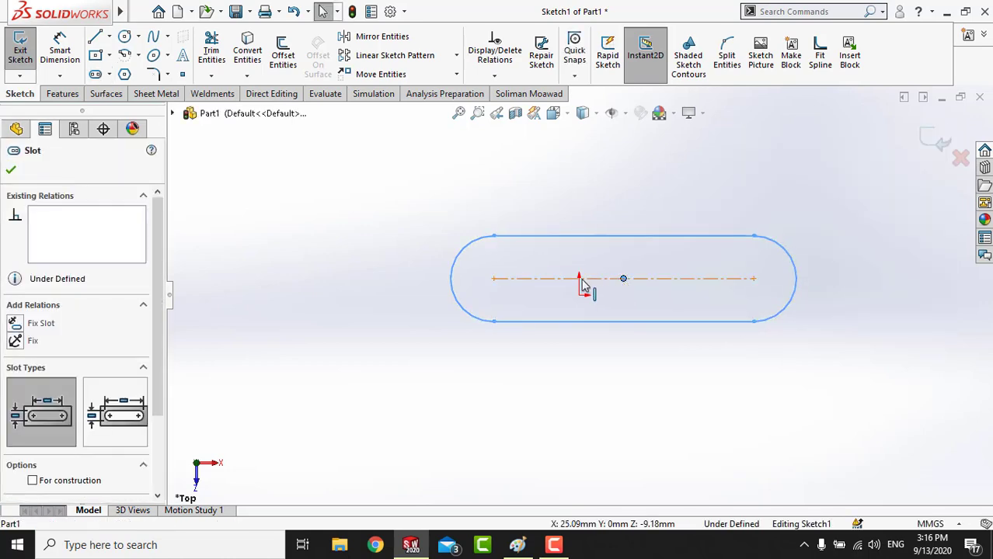
pyautogui.keyDown('ctrl'); pyautogui.click(581, 289); pyautogui.keyUp('ctrl')
pyautogui.click(666, 231)
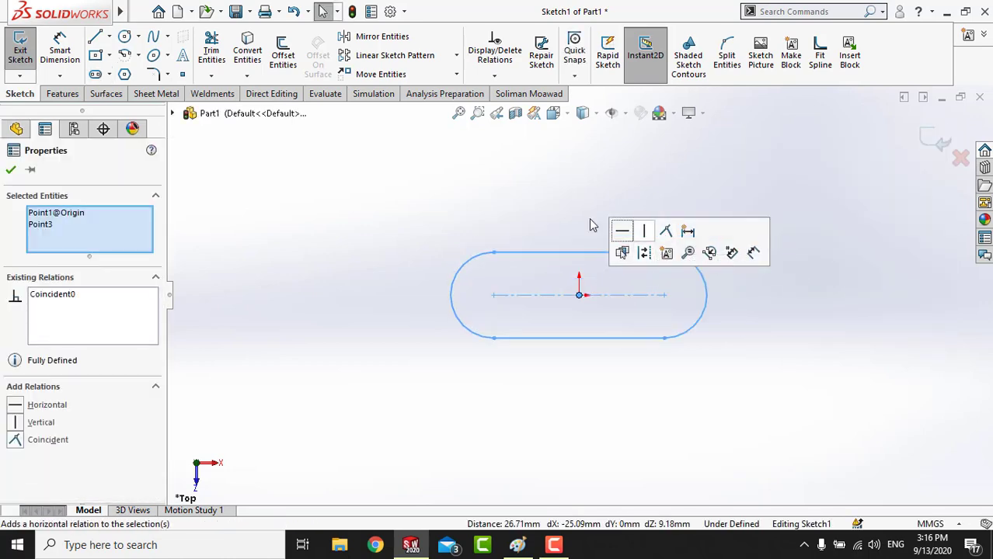
pyautogui.click(591, 225)
pyautogui.click(517, 545)
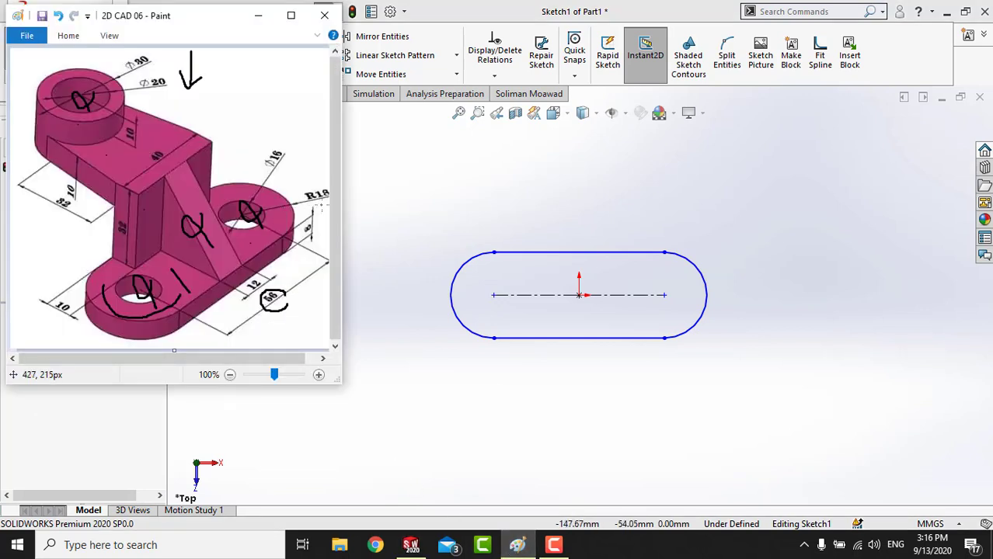
pyautogui.click(397, 346)
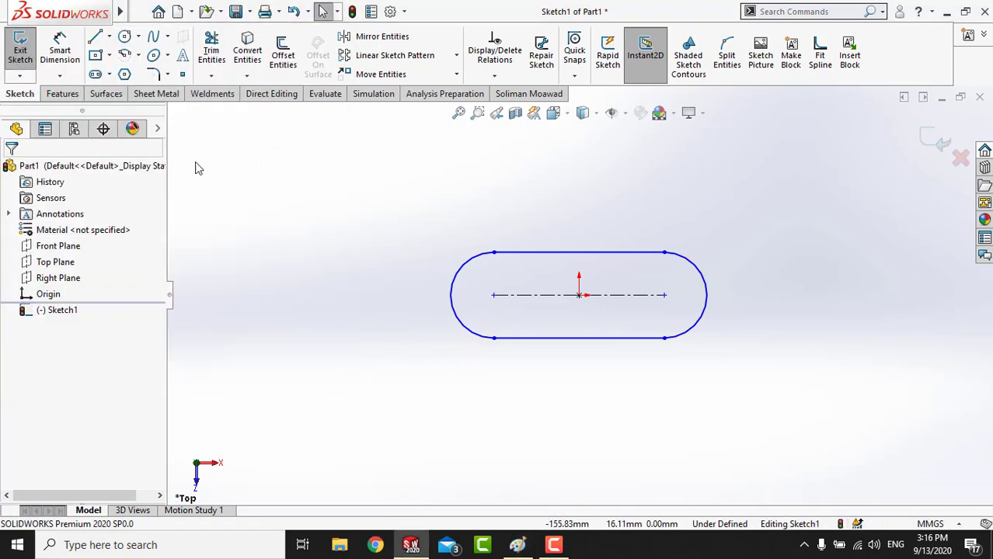
# - Dimension the slot's straight length to 56 mm
pyautogui.click(60, 51)
pyautogui.click(581, 338)
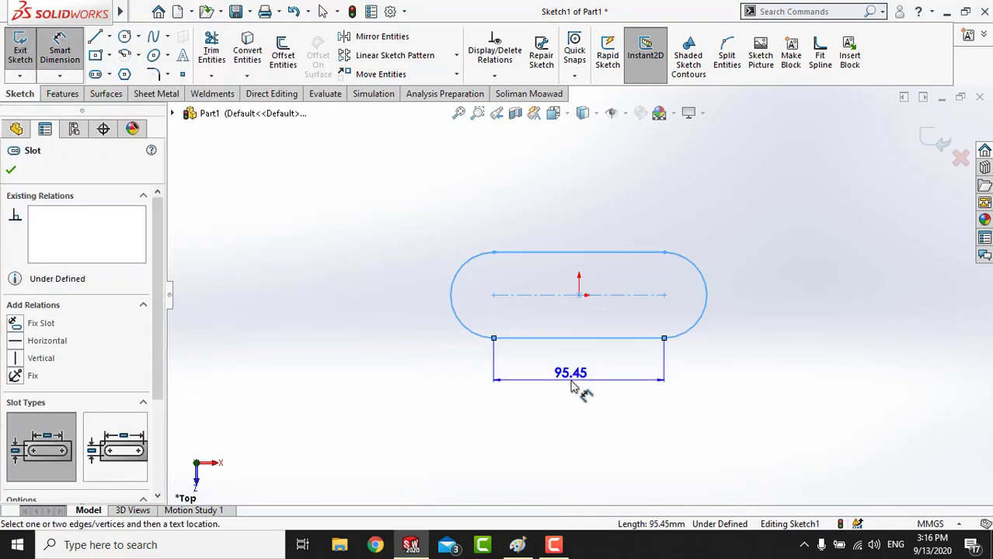
pyautogui.click(572, 388)
pyautogui.write('56')
pyautogui.press('Return')
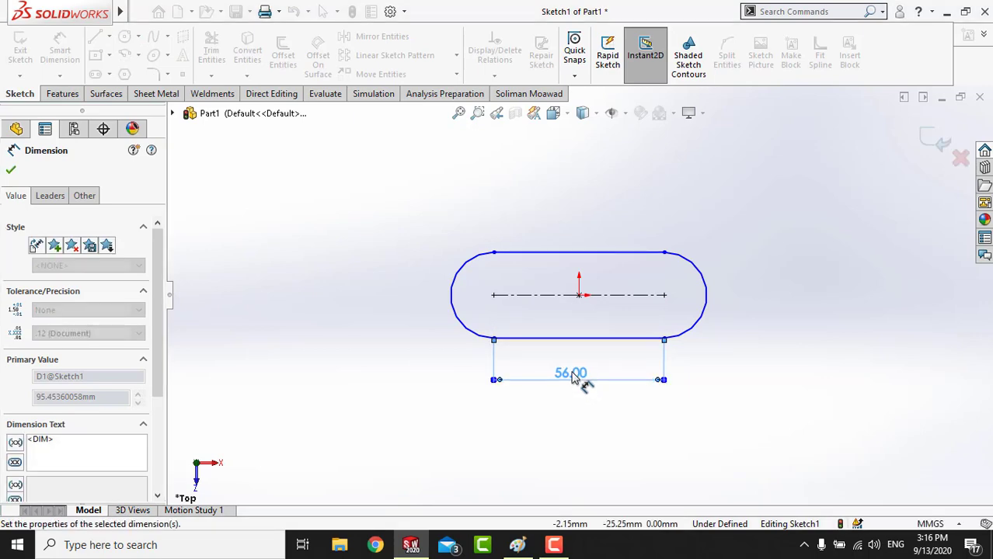
# - Give the slot's end arc an R18 radius, then compare with the Paint reference
pyautogui.click(454, 313)
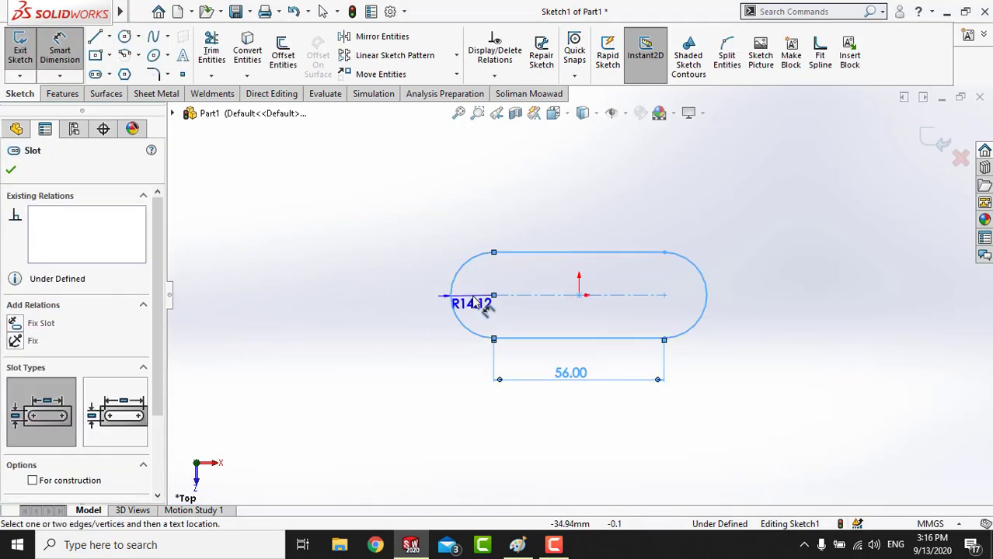
pyautogui.click(482, 309)
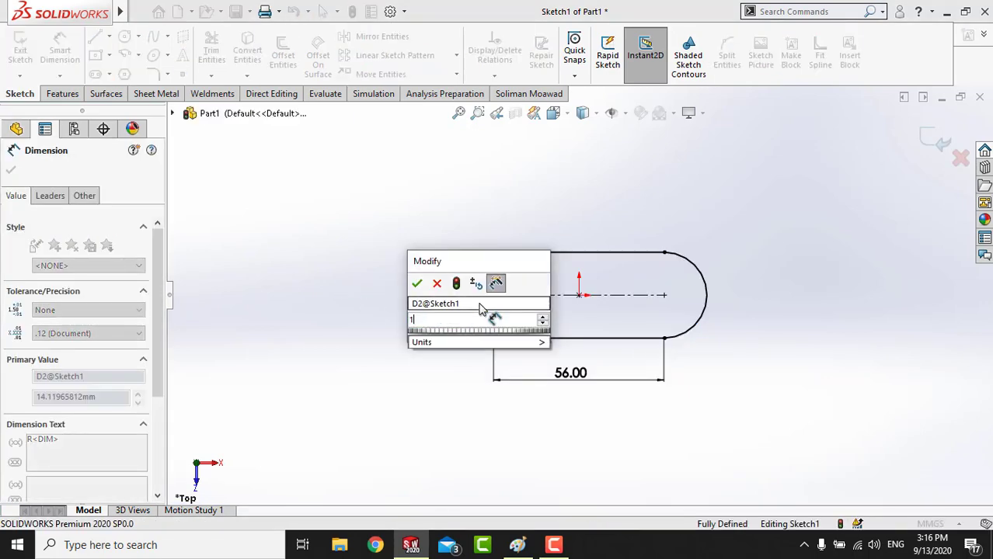
pyautogui.write('18')
pyautogui.press('Return')
pyautogui.click(362, 288)
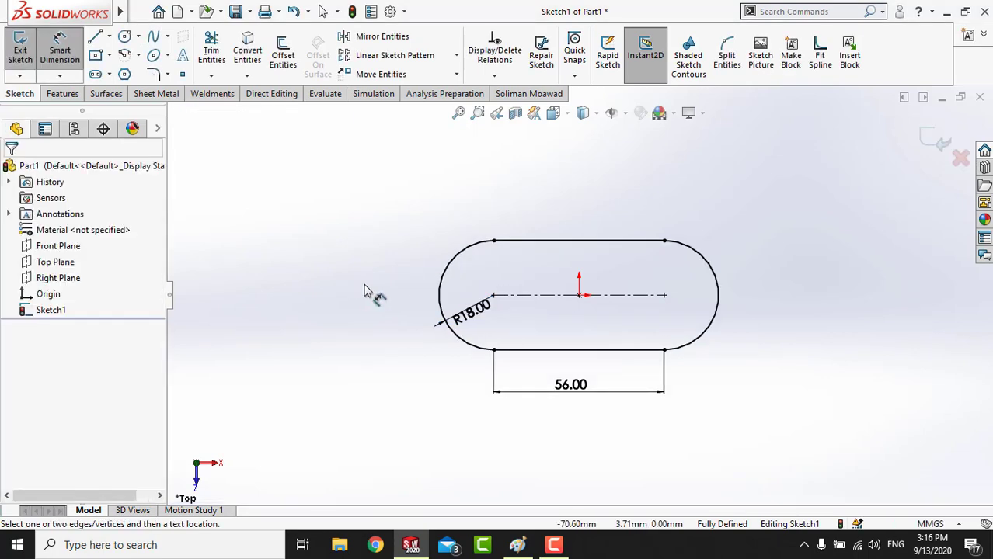
pyautogui.rightClick(746, 227)
pyautogui.click(759, 251)
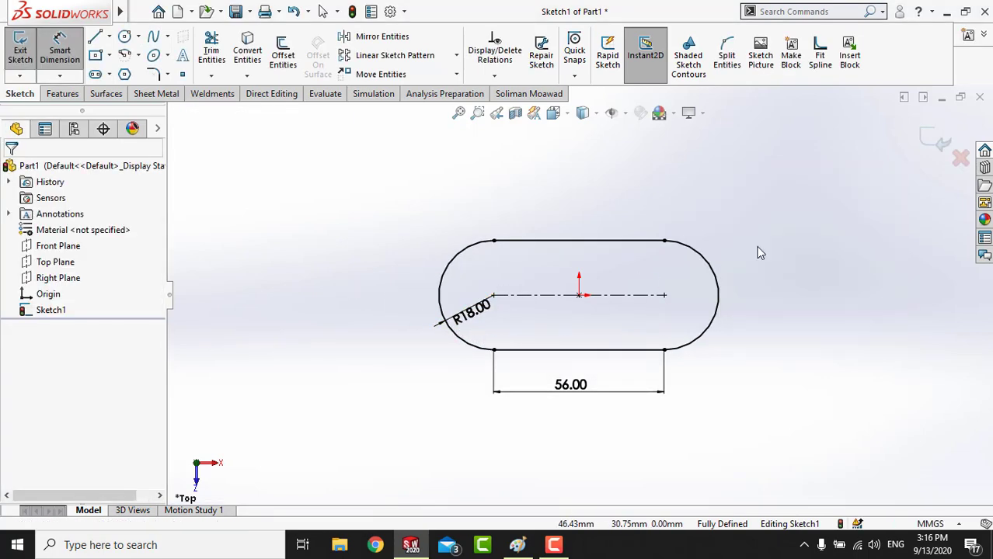
pyautogui.click(526, 546)
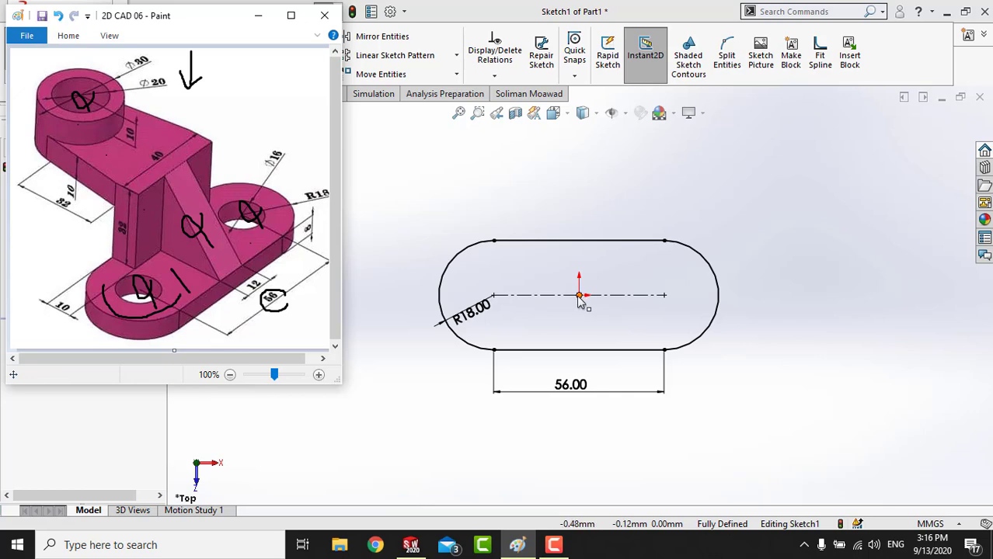
pyautogui.click(554, 213)
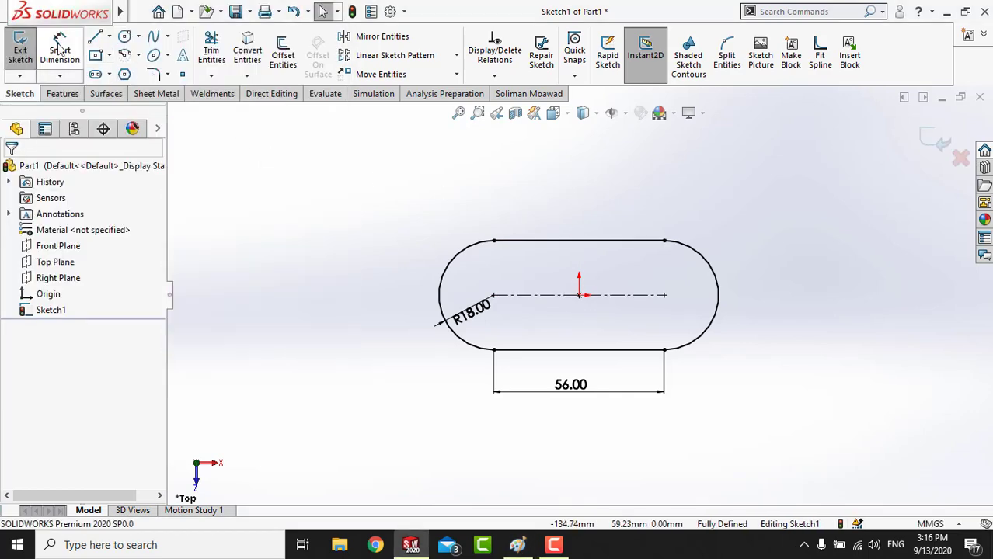
# - Draw a centre rectangle inside the slot with its top edge collinear to the slot's top line
pyautogui.click(97, 55)
pyautogui.click(579, 248)
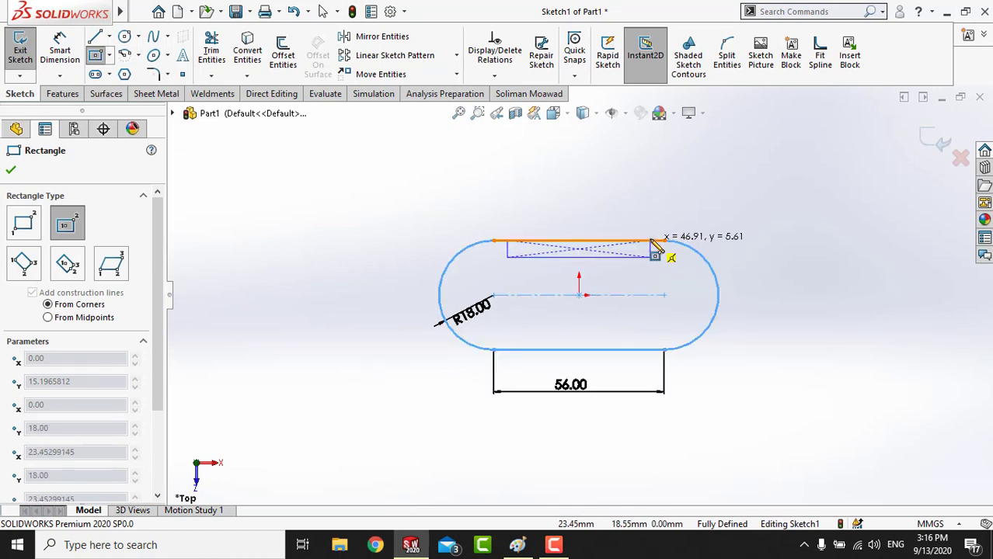
pyautogui.click(655, 257)
pyautogui.rightClick(626, 204)
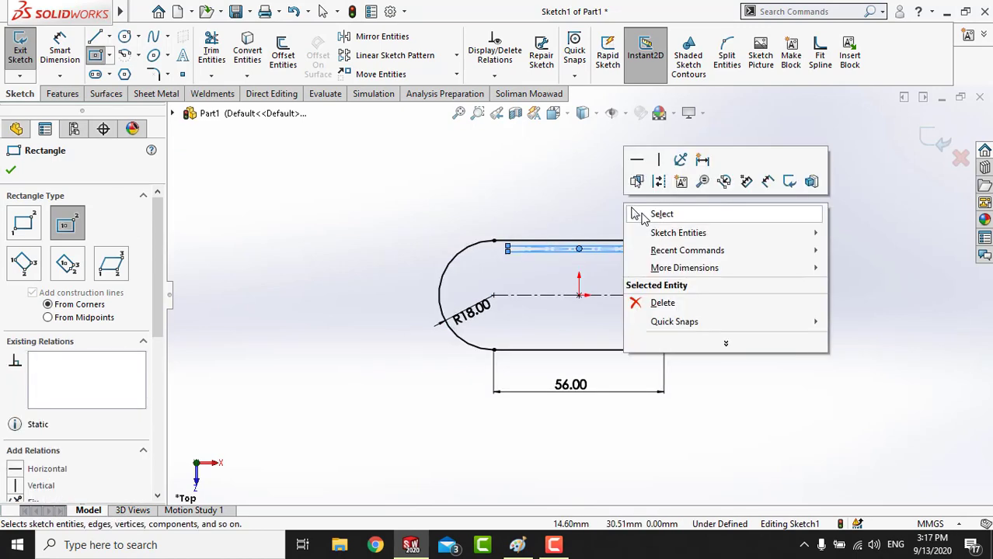
pyautogui.click(660, 213)
pyautogui.scroll(-2, 656, 219)
pyautogui.scroll(-2, 624, 262)
pyautogui.click(571, 253)
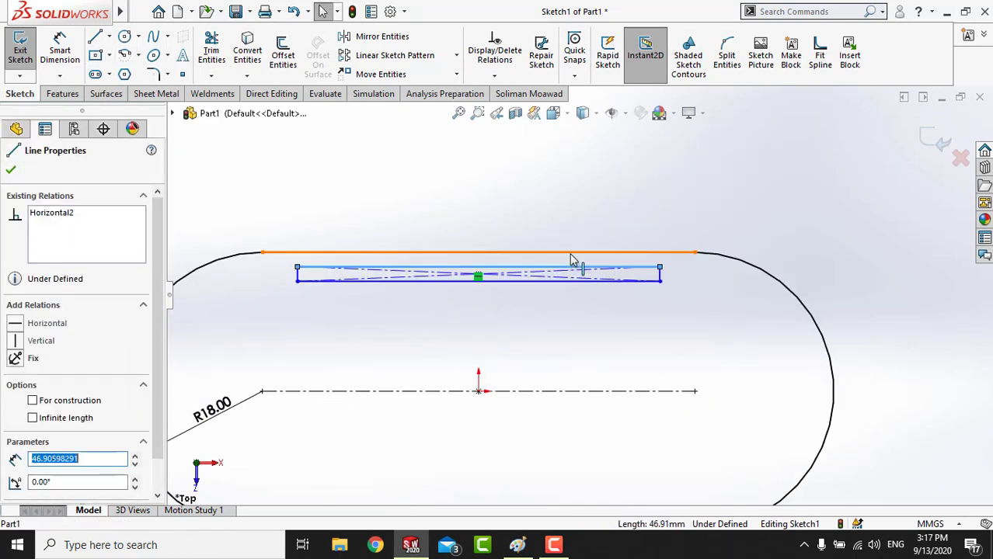
pyautogui.keyDown('ctrl'); pyautogui.click(577, 267); pyautogui.keyUp('ctrl')
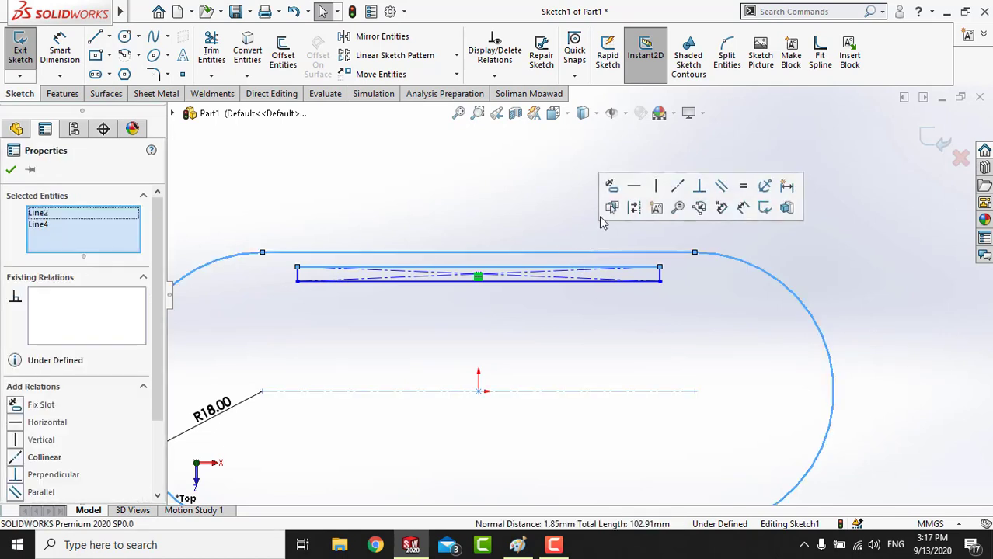
pyautogui.click(676, 186)
pyautogui.click(534, 232)
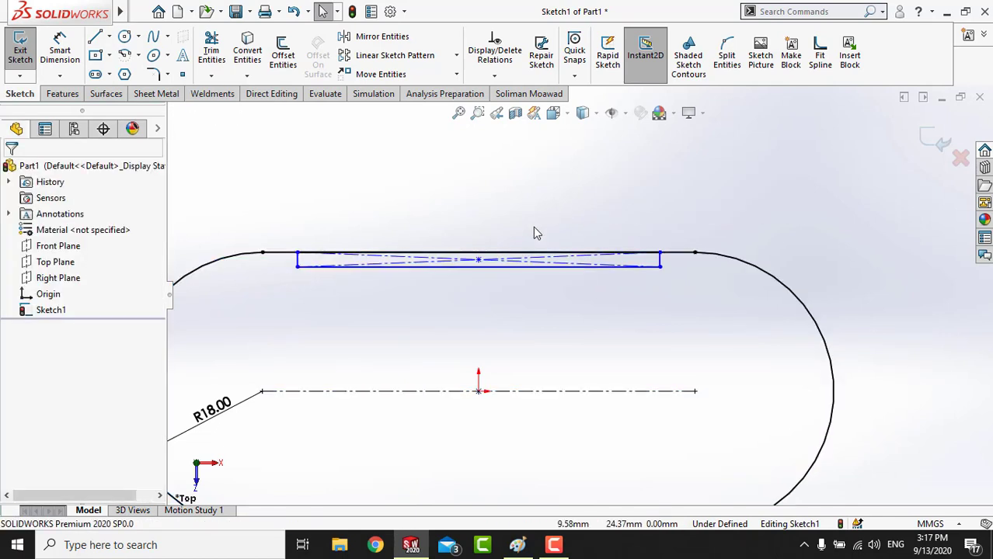
# - Dimension the rectangle's height to 10 mm
pyautogui.click(62, 68)
pyautogui.click(299, 263)
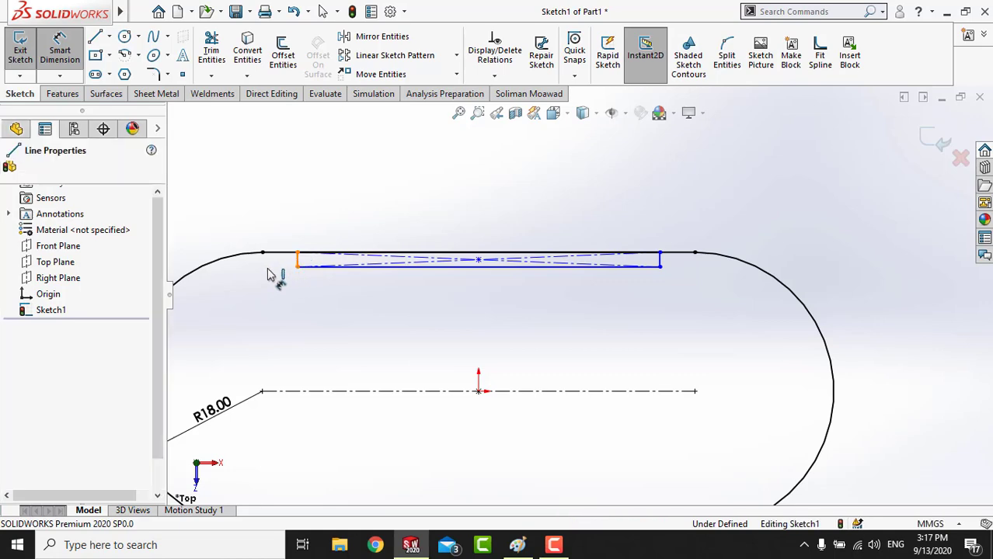
pyautogui.click(243, 276)
pyautogui.write('0')
pyautogui.press('Return')
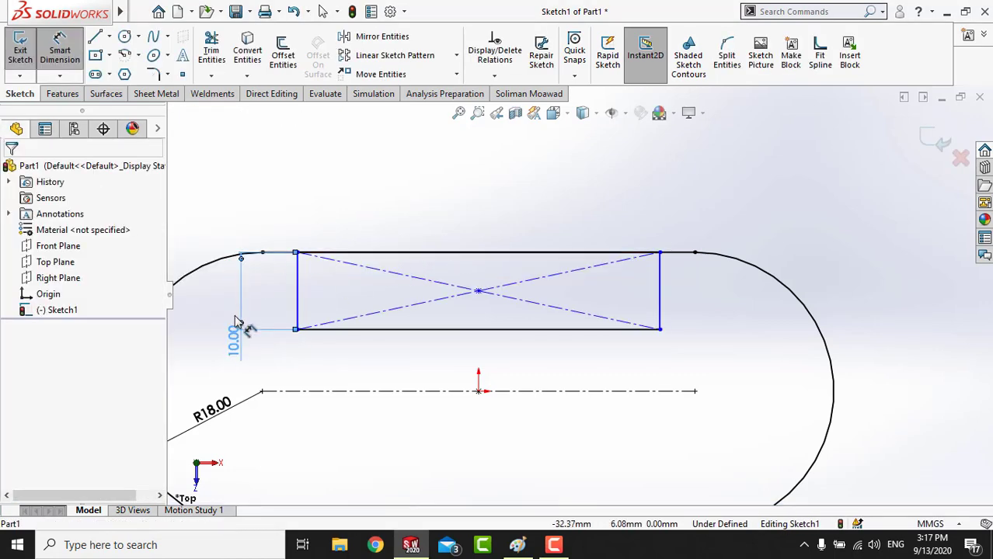
pyautogui.moveTo(234, 340); pyautogui.dragTo(238, 290)
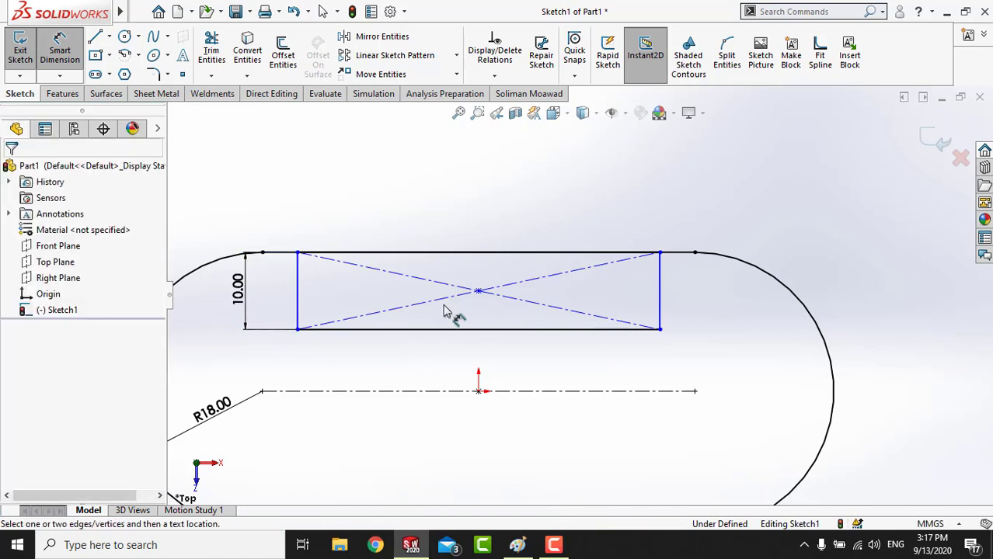
pyautogui.rightClick(460, 171)
pyautogui.click(497, 217)
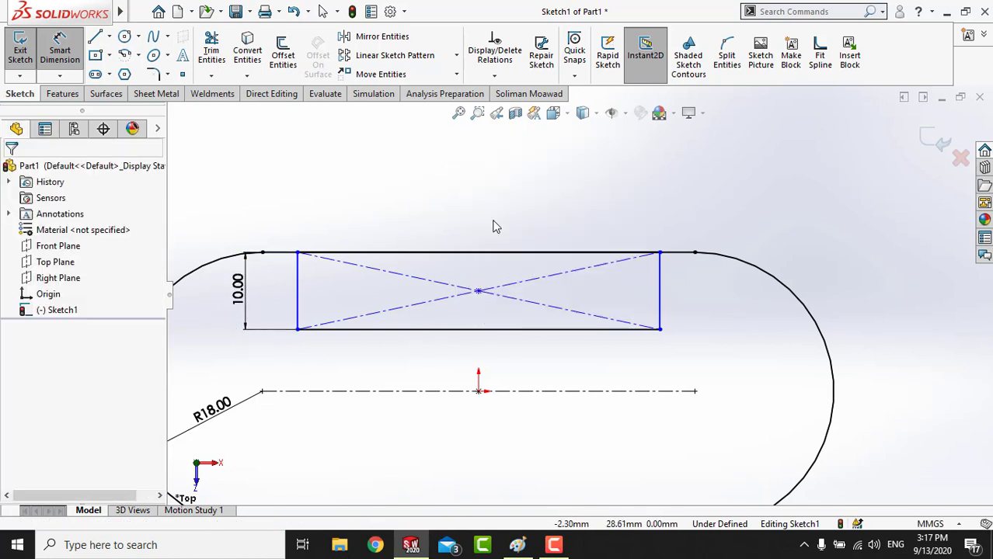
# - Add a Vertical relation between the rectangle's centre and the origin
pyautogui.click(478, 291)
pyautogui.keyDown('ctrl'); pyautogui.click(479, 390); pyautogui.keyUp('ctrl')
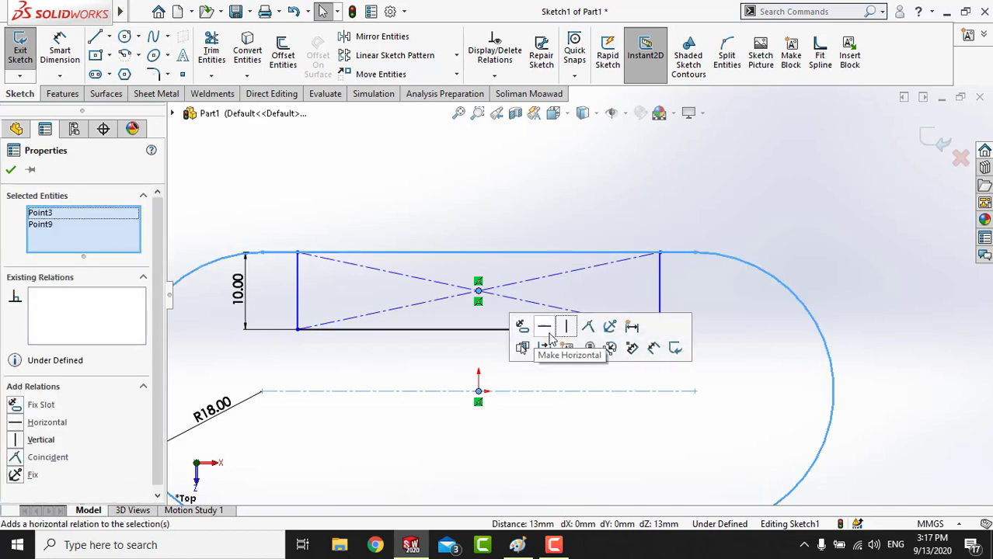
pyautogui.click(566, 327)
pyautogui.click(326, 183)
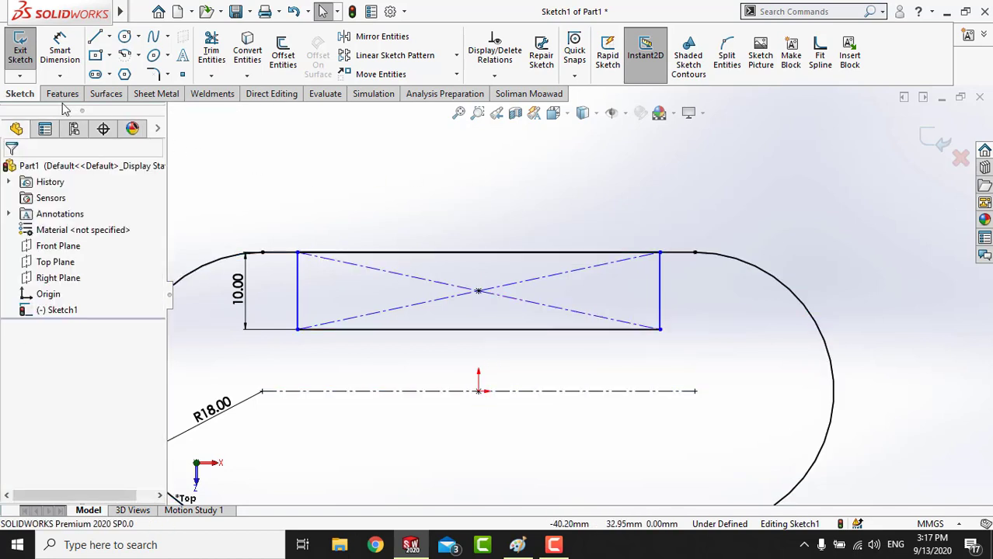
# - Dimension the rectangle's width to 40 mm, then fit the view and check the reference
pyautogui.click(64, 51)
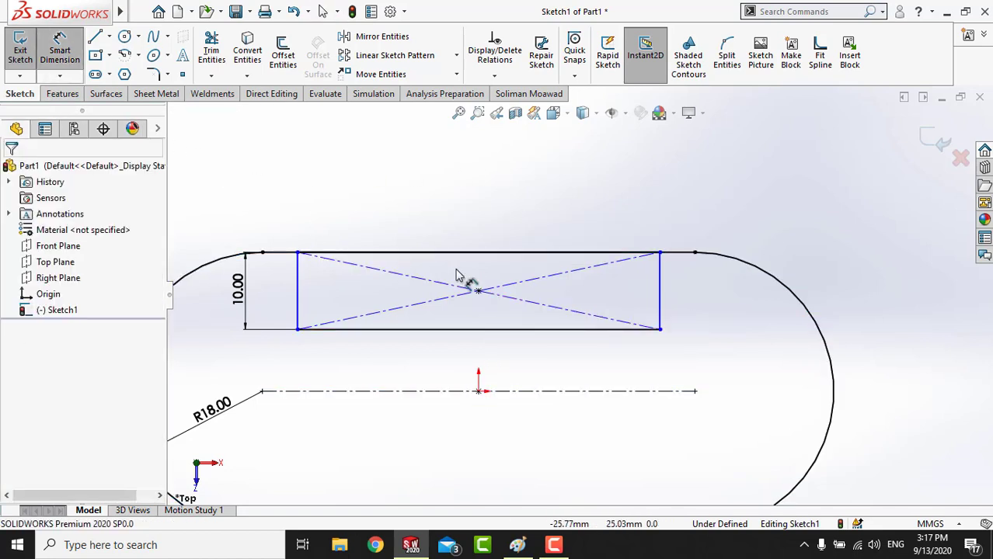
pyautogui.click(660, 252)
pyautogui.click(298, 253)
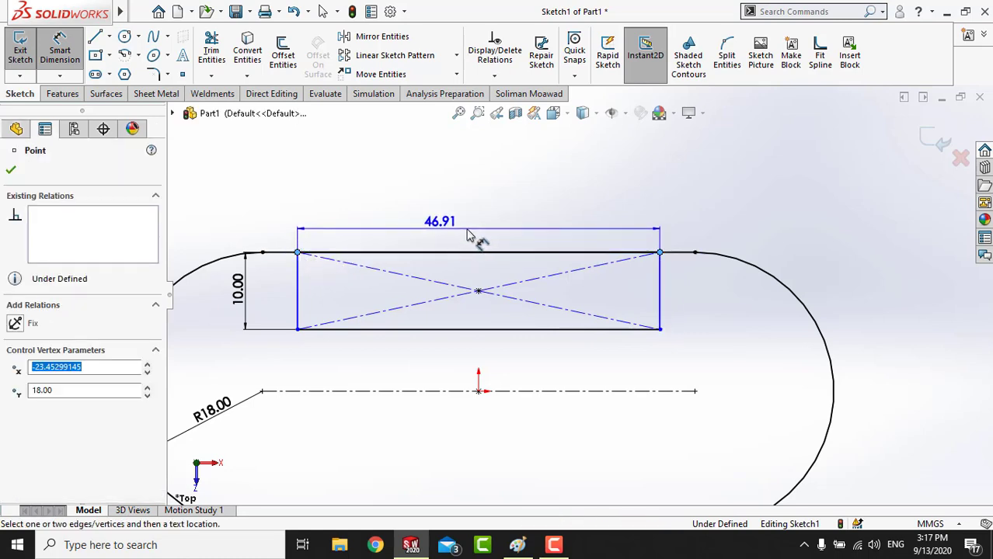
pyautogui.click(468, 235)
pyautogui.write('40')
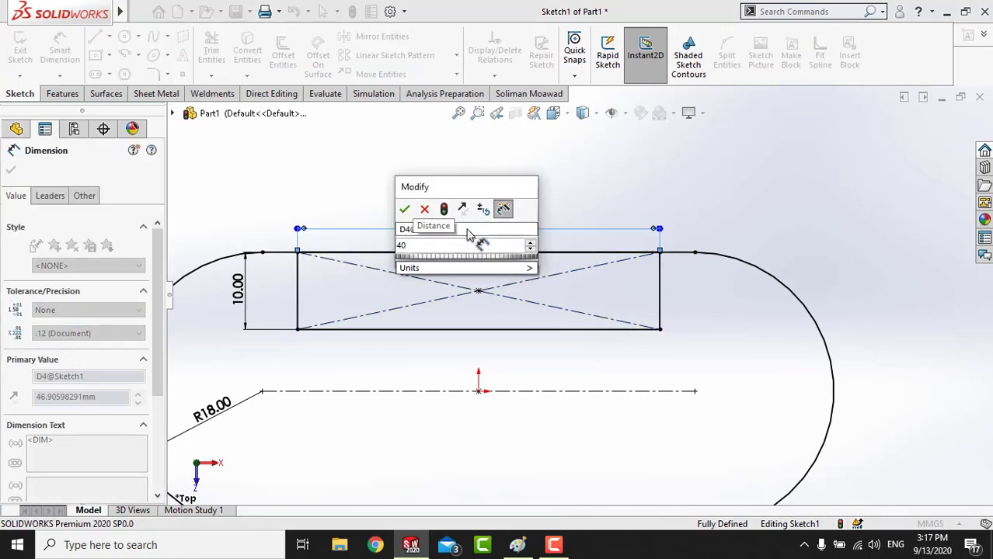
pyautogui.press('Return')
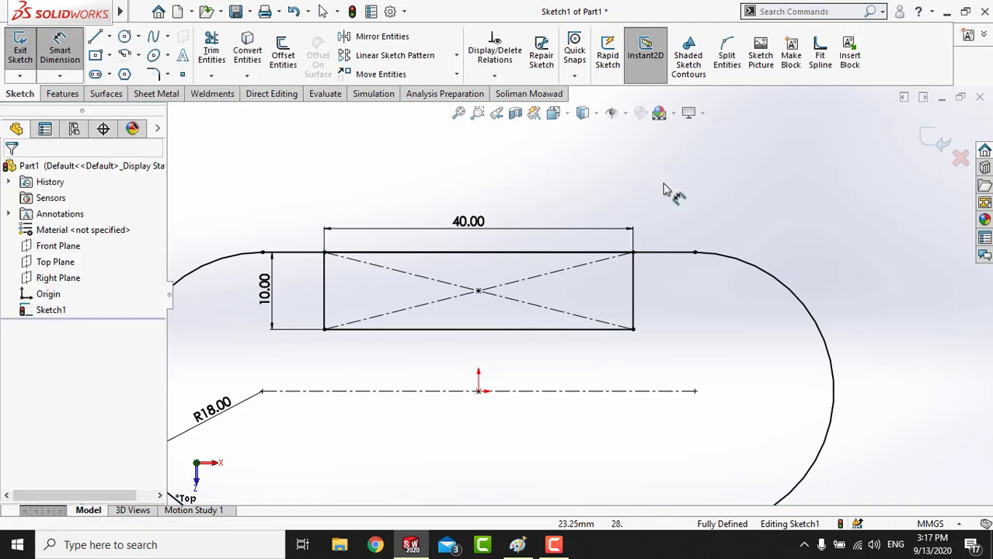
pyautogui.rightClick(683, 175)
pyautogui.click(711, 214)
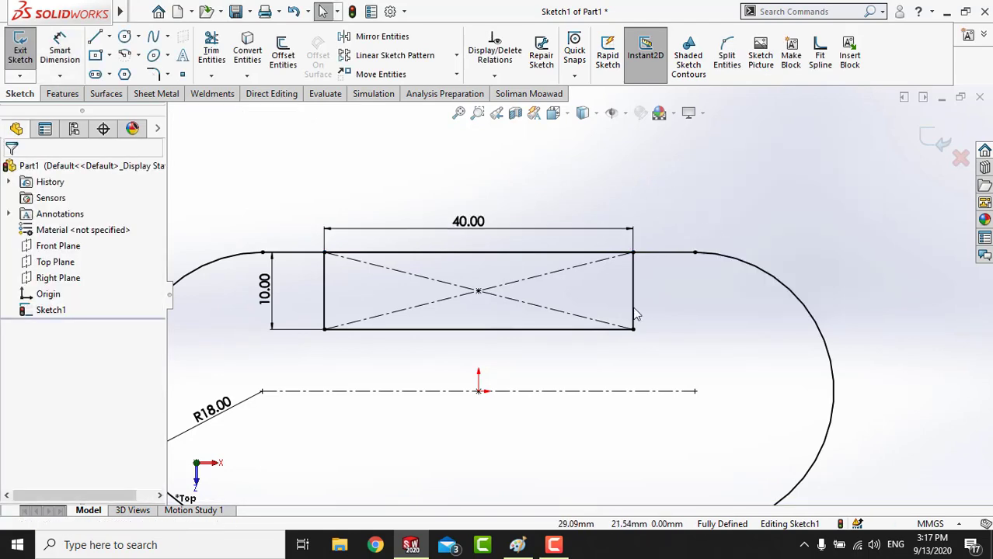
pyautogui.press('f')
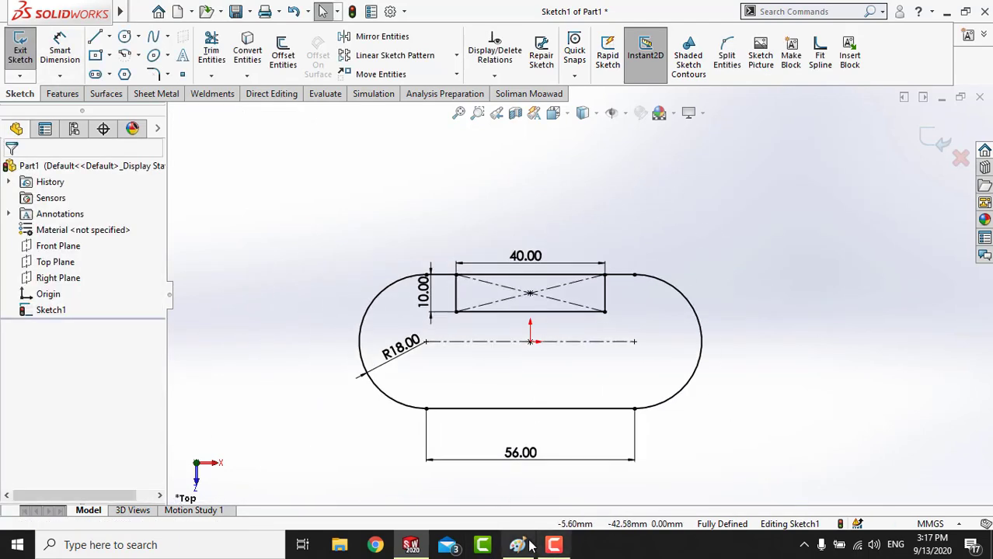
pyautogui.click(518, 544)
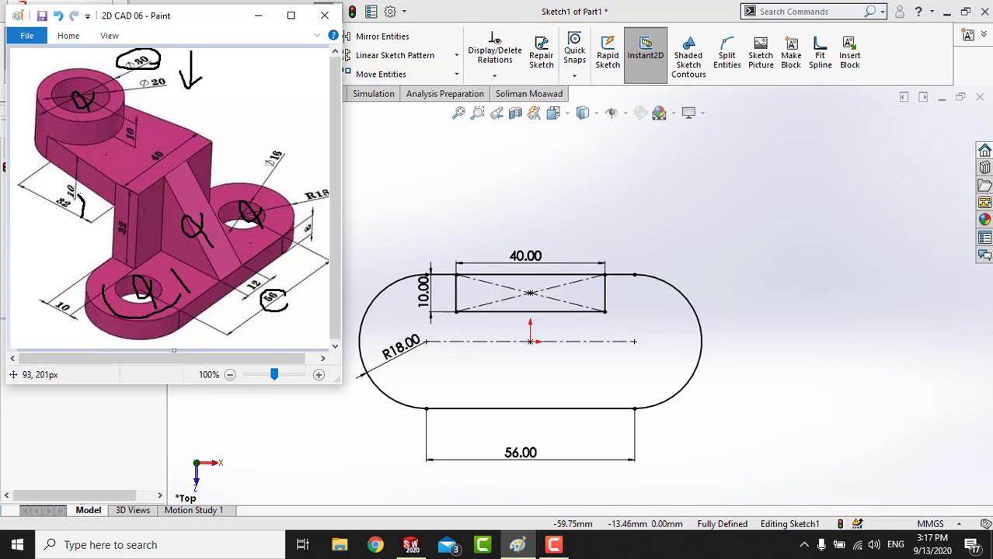
pyautogui.click(432, 155)
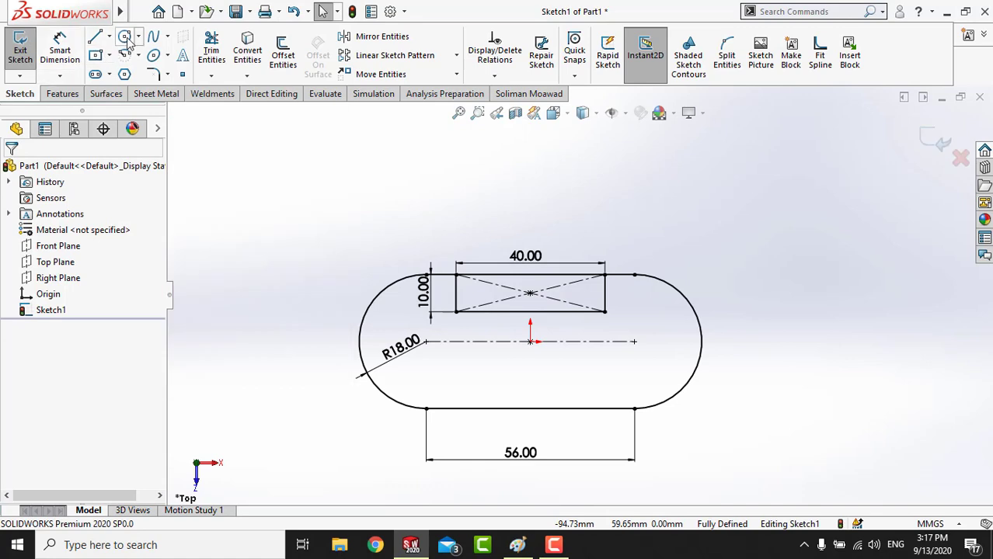
# - Draw a circle above the rectangle and dimension it to Ø30 mm
pyautogui.click(124, 36)
pyautogui.scroll(2, 544, 206)
pyautogui.click(546, 178)
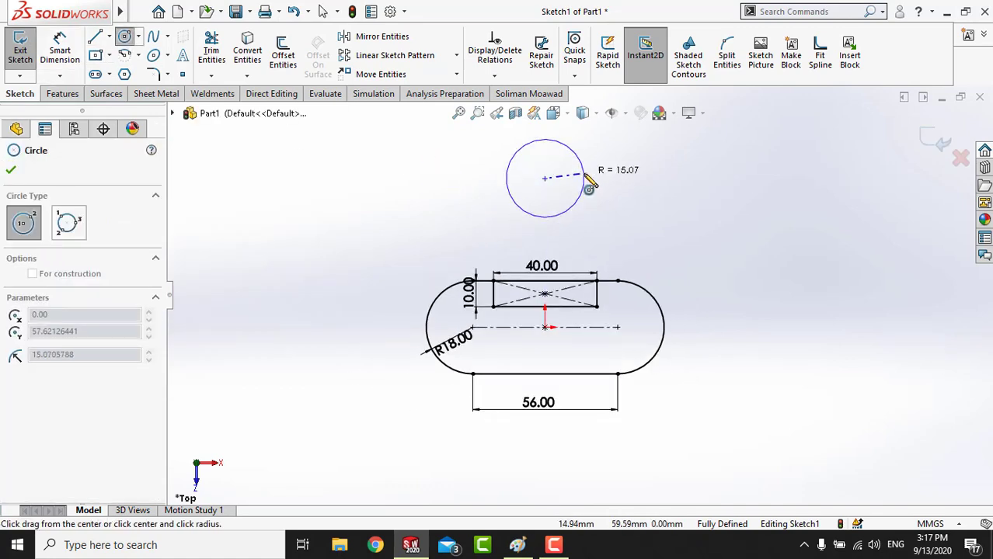
pyautogui.click(586, 176)
pyautogui.rightClick(615, 157)
pyautogui.click(643, 169)
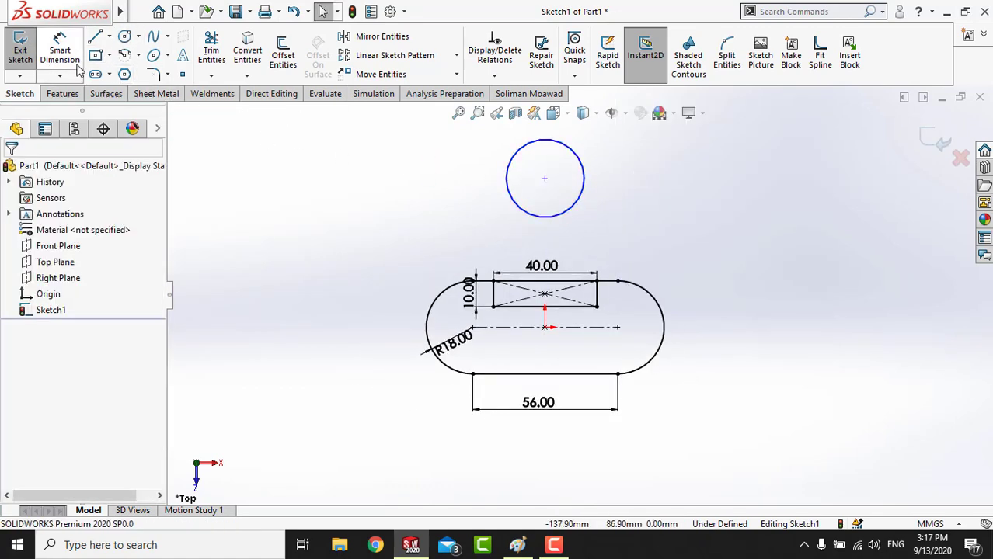
pyautogui.click(59, 48)
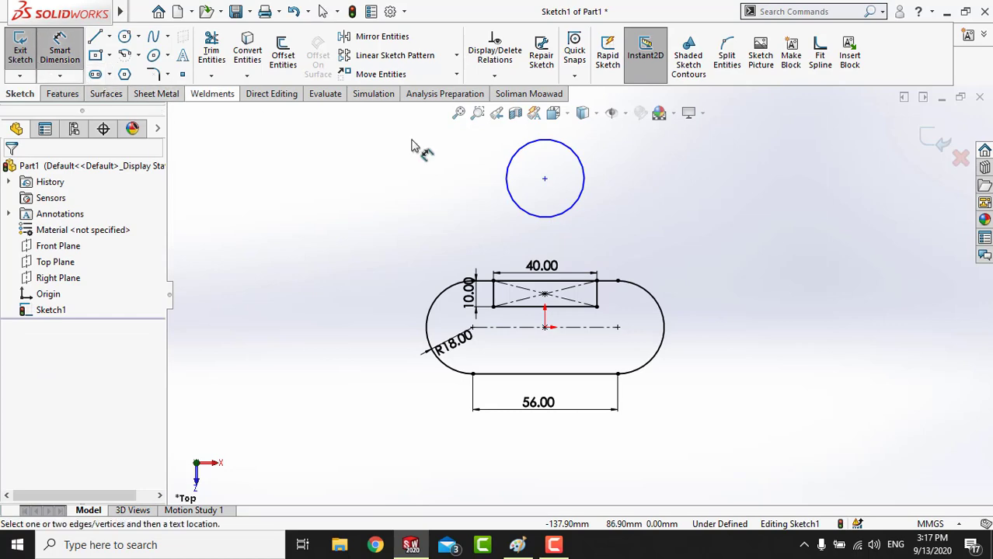
pyautogui.click(559, 150)
pyautogui.click(543, 155)
pyautogui.write('30')
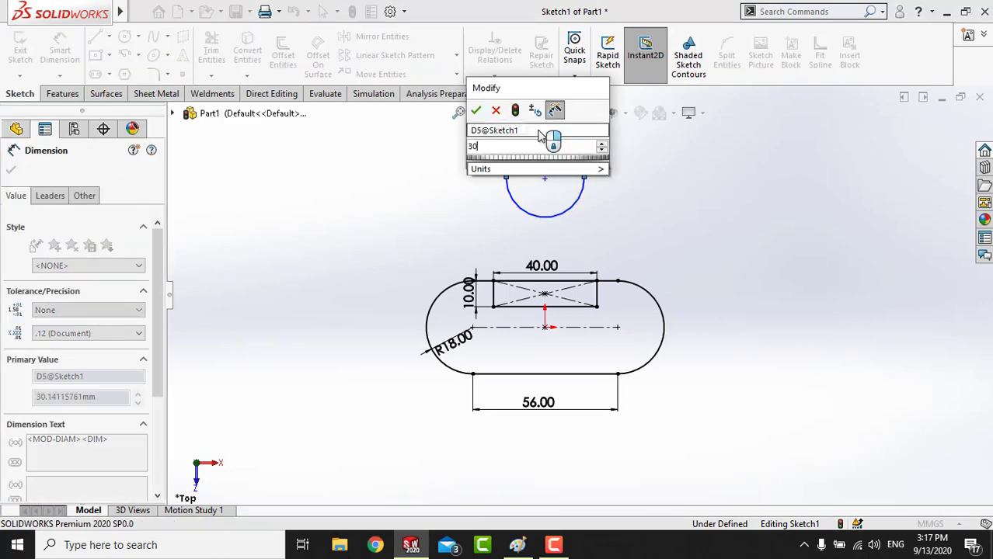
pyautogui.press('Return')
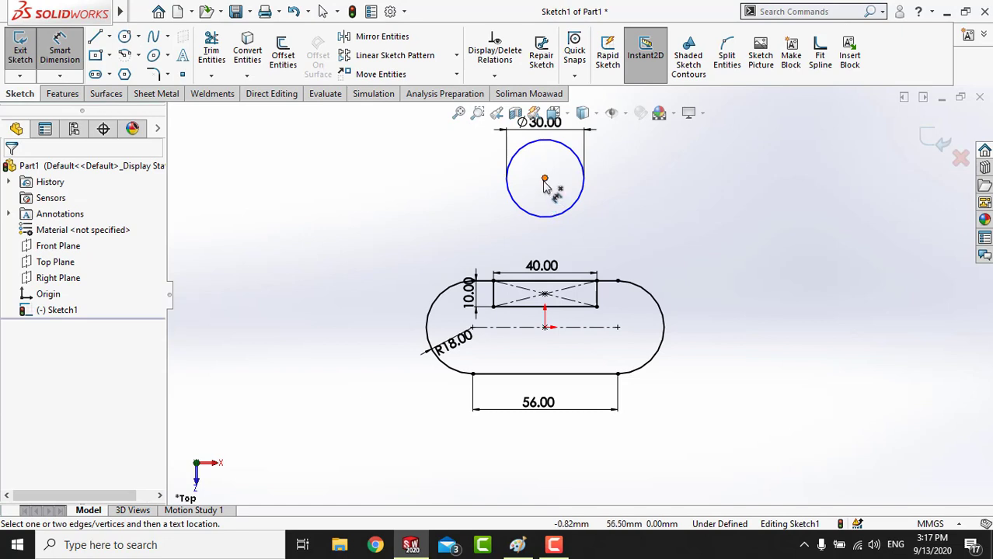
# - Set the circle centre 32 mm vertically above the rectangle's top-left corner
pyautogui.click(545, 179)
pyautogui.click(493, 281)
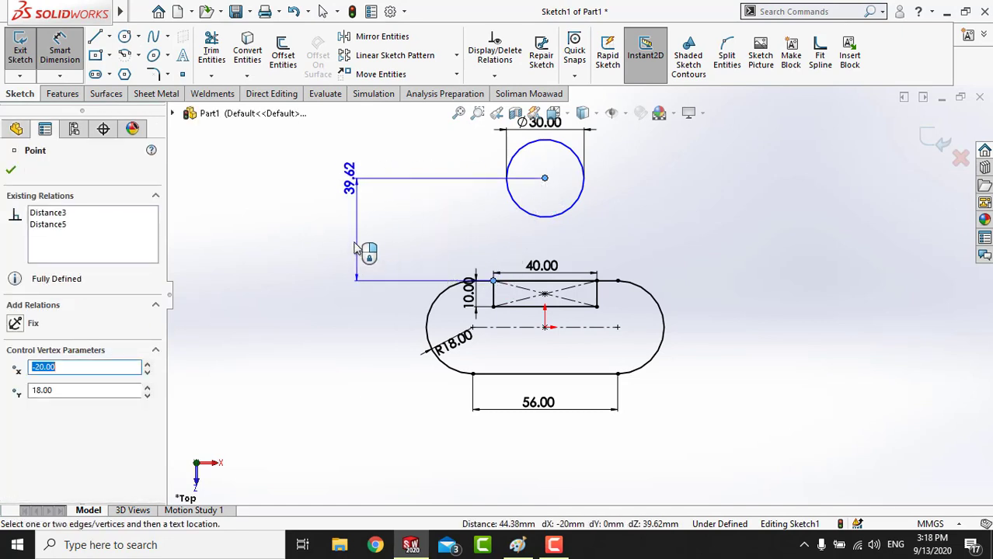
pyautogui.click(352, 228)
pyautogui.write('32')
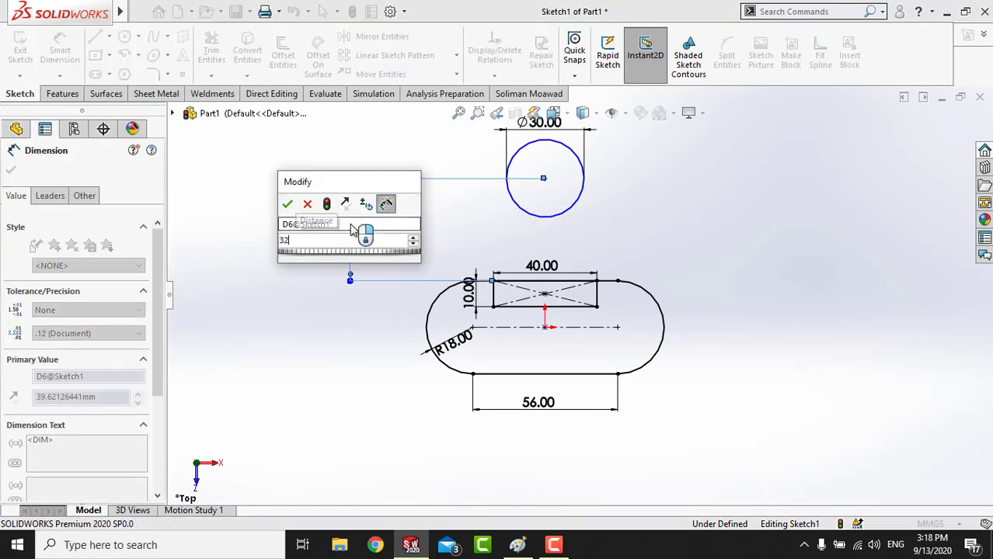
pyautogui.press('Return')
pyautogui.click(263, 243)
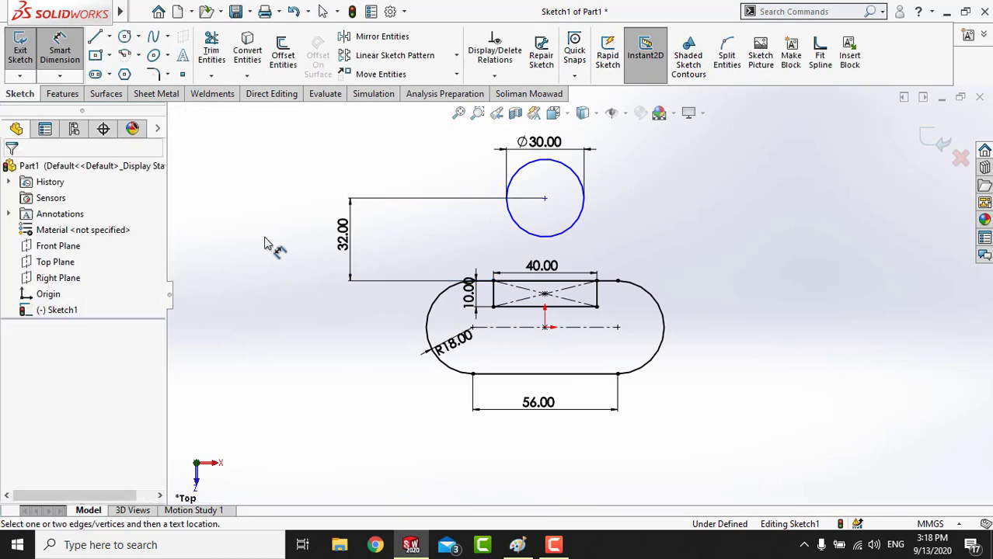
pyautogui.rightClick(307, 132)
pyautogui.click(351, 175)
# - Align the circle centre vertically with the rectangle centre, then check the reference
pyautogui.scroll(-3, 484, 163)
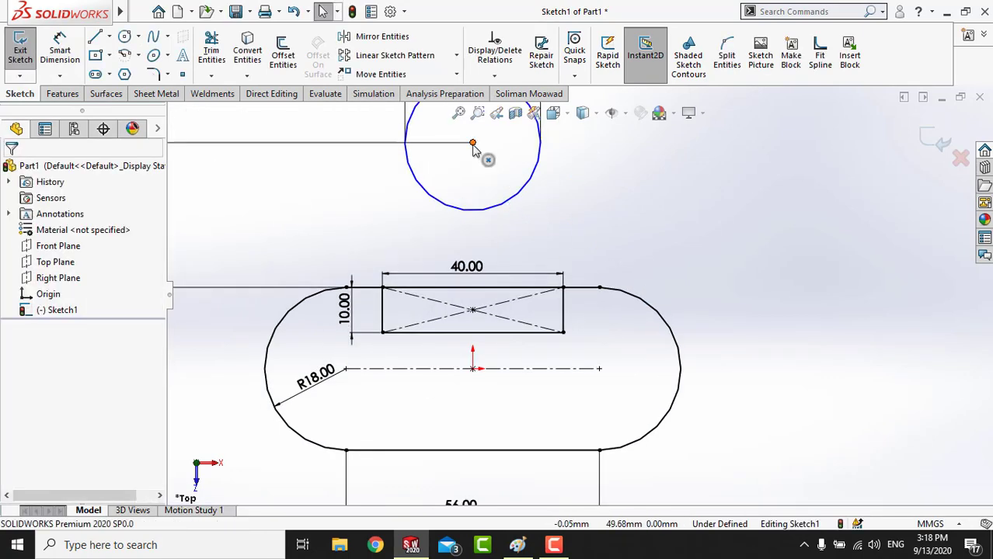
pyautogui.click(473, 143)
pyautogui.keyDown('ctrl'); pyautogui.click(472, 310); pyautogui.keyUp('ctrl')
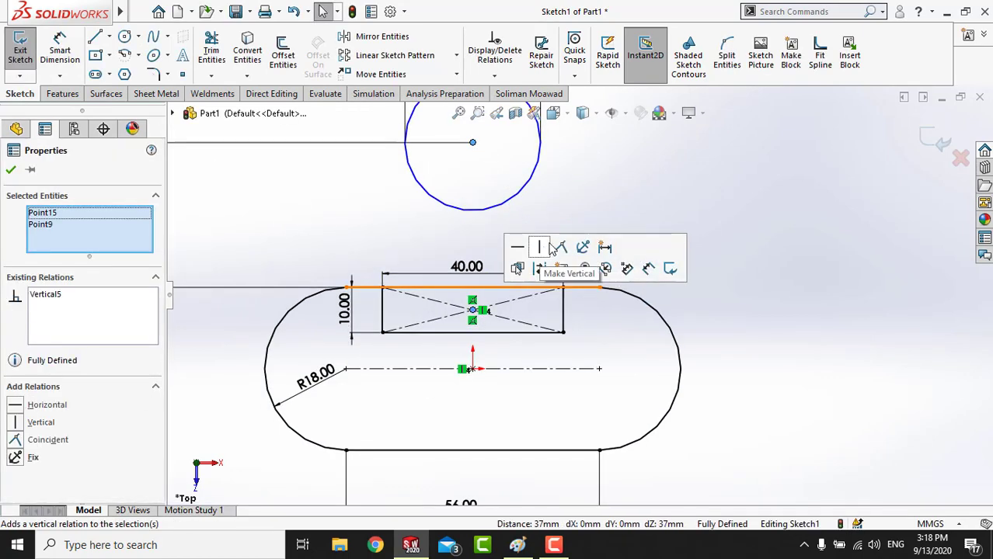
pyautogui.click(550, 247)
pyautogui.scroll(3, 442, 186)
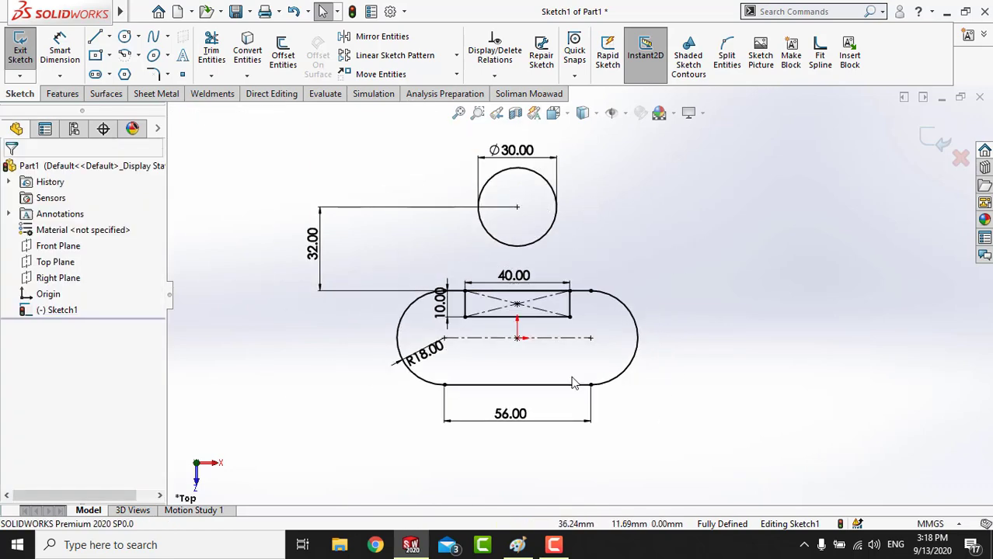
pyautogui.click(519, 544)
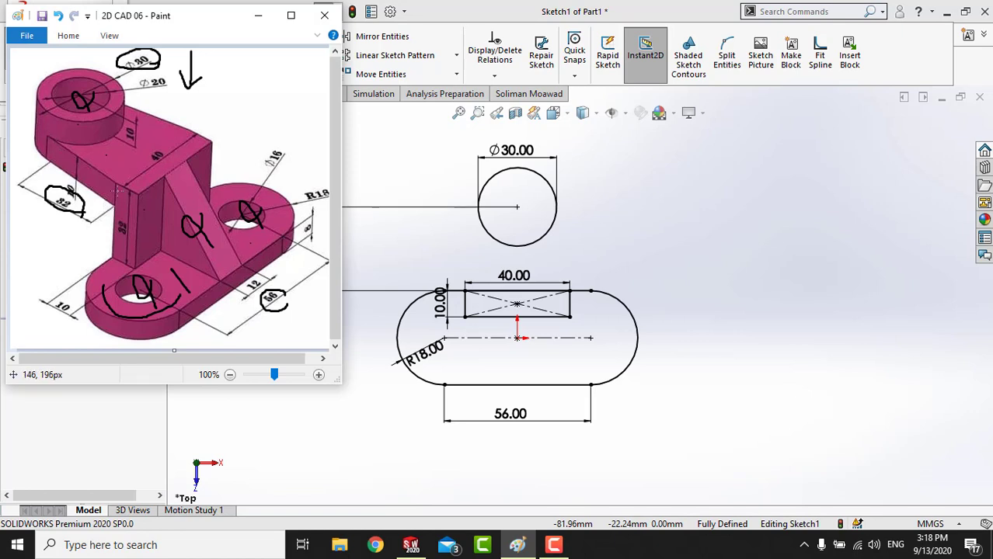
pyautogui.click(711, 243)
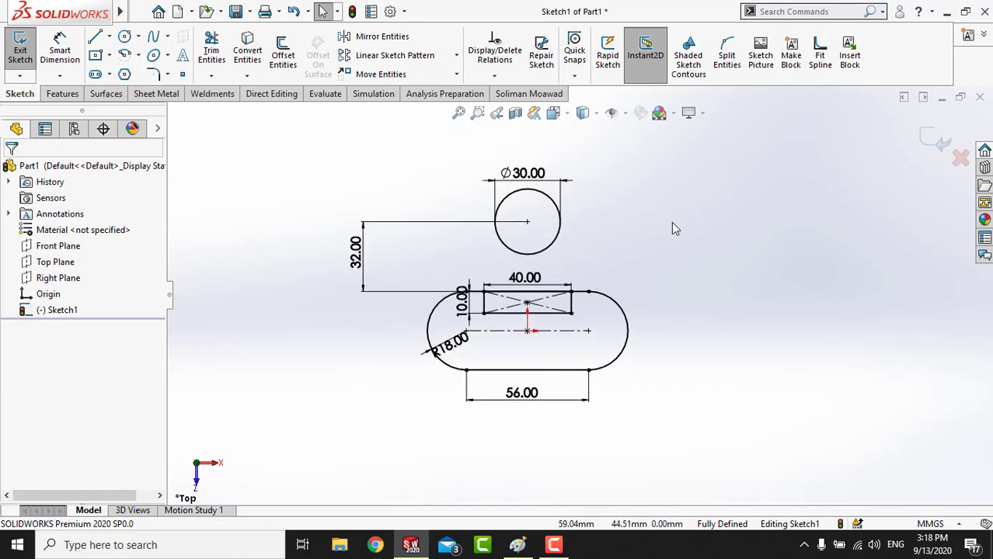
pyautogui.click(108, 38)
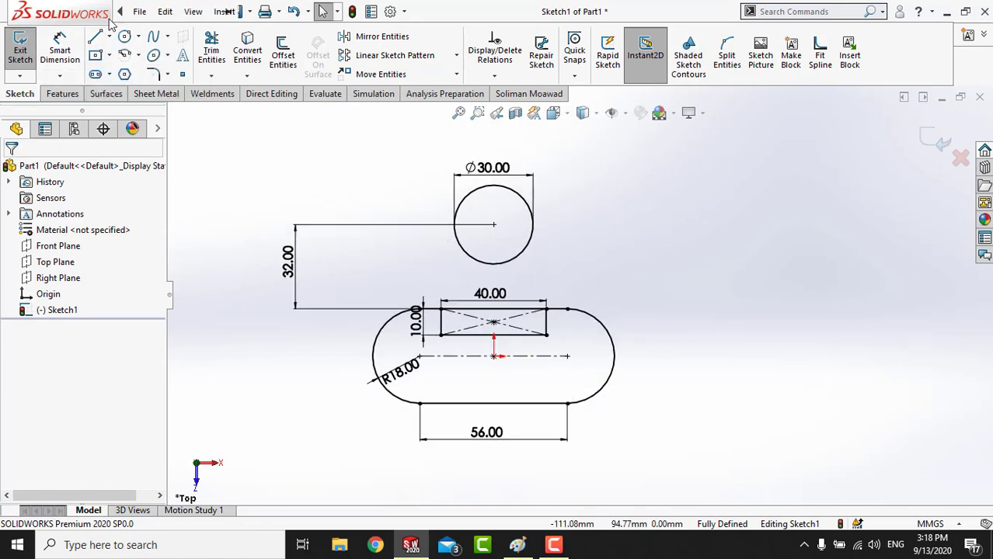
# - Draw two lines linking the circle's left and right sides to the rectangle's top corners
pyautogui.click(95, 37)
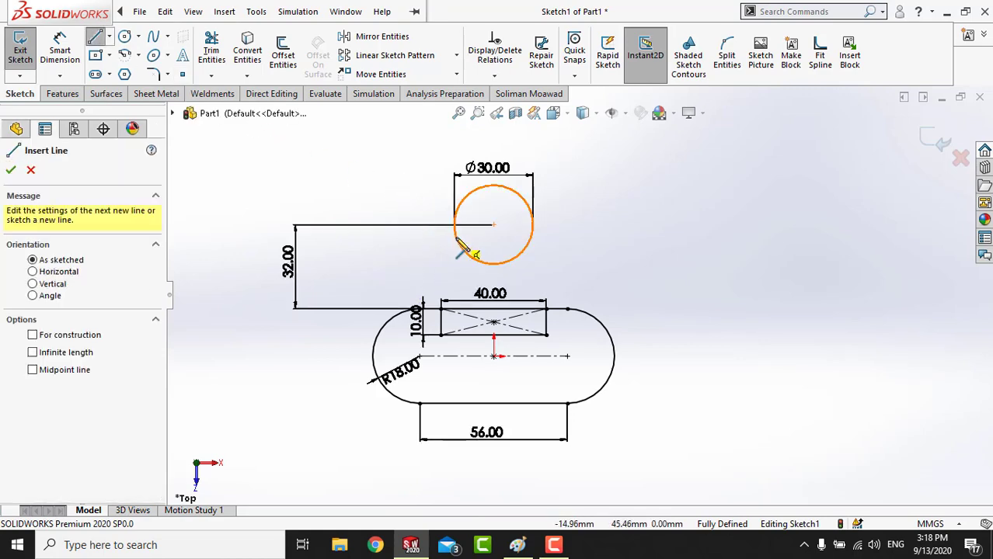
pyautogui.click(455, 227)
pyautogui.click(441, 310)
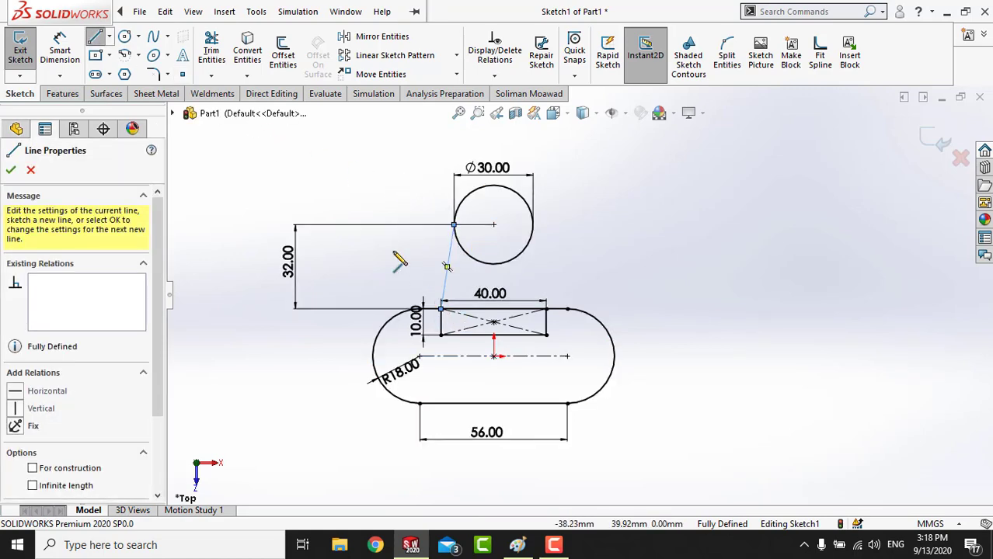
pyautogui.press('Escape')
pyautogui.click(533, 226)
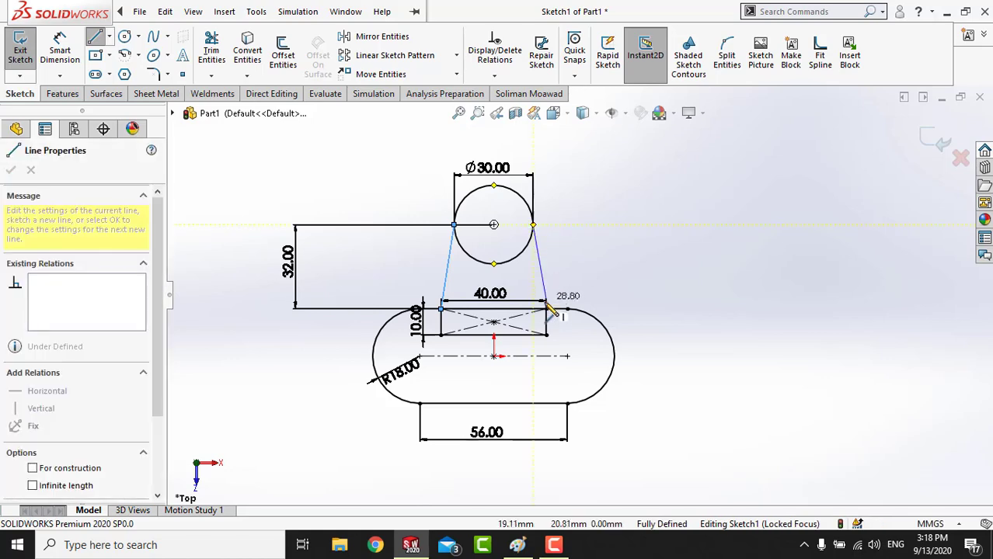
pyautogui.click(546, 309)
pyautogui.rightClick(591, 232)
pyautogui.click(614, 231)
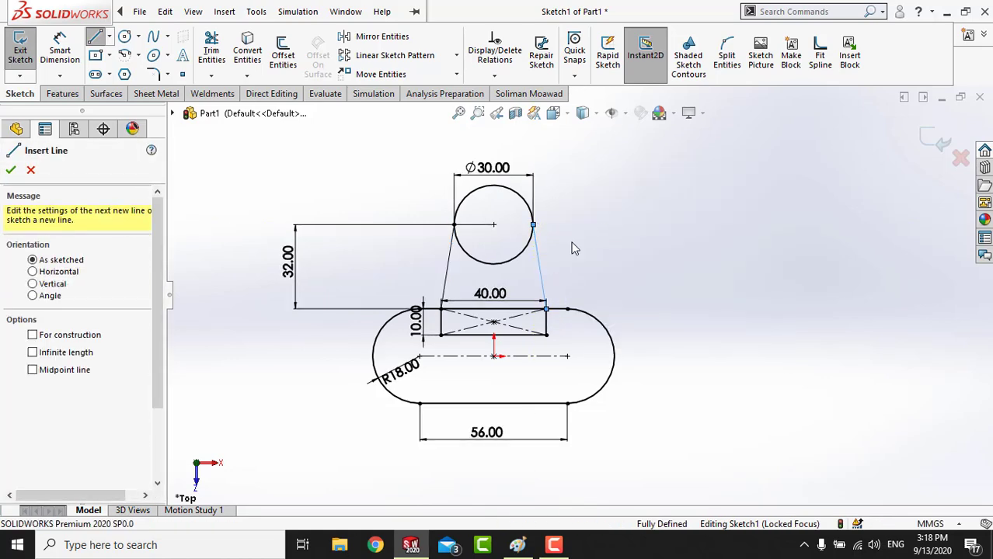
# - Make the left slanted line tangent to the circle
pyautogui.scroll(-3, 547, 235)
pyautogui.moveTo(391, 277); pyautogui.dragTo(345, 291)
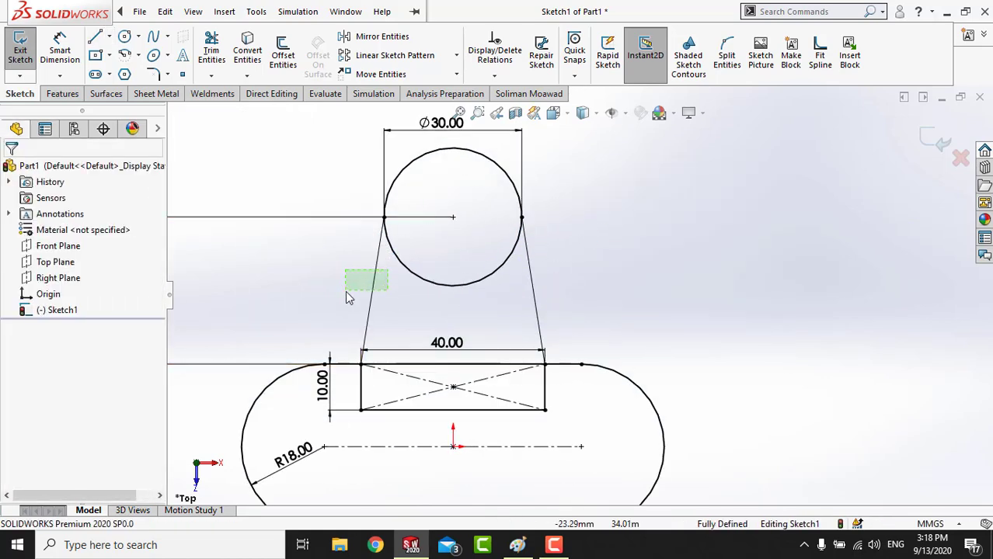
pyautogui.keyDown('ctrl'); pyautogui.click(402, 266); pyautogui.keyUp('ctrl')
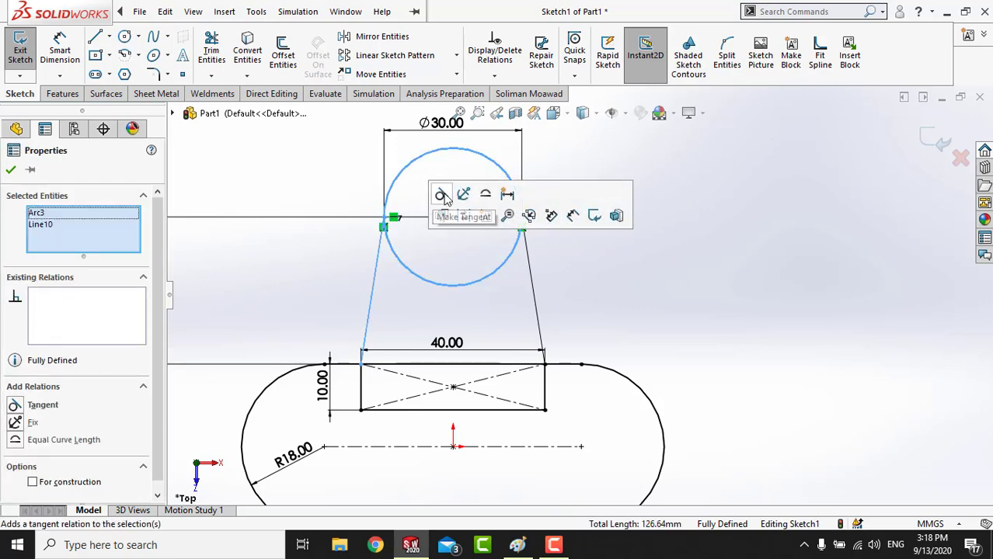
pyautogui.click(441, 193)
pyautogui.click(311, 256)
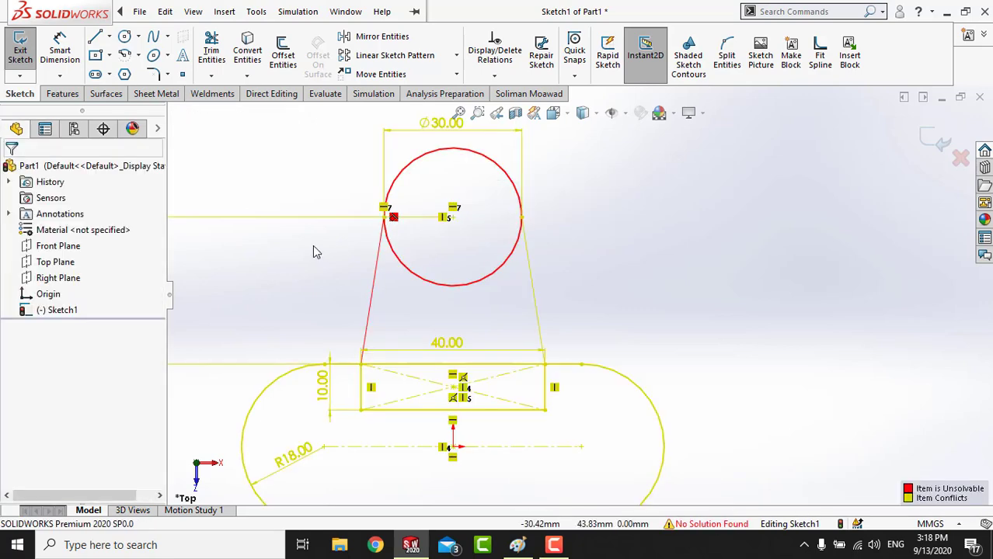
# - Undo the conflicting tangent relation and fit the whole sketch in view
pyautogui.hotkey('ctrl', 'z')
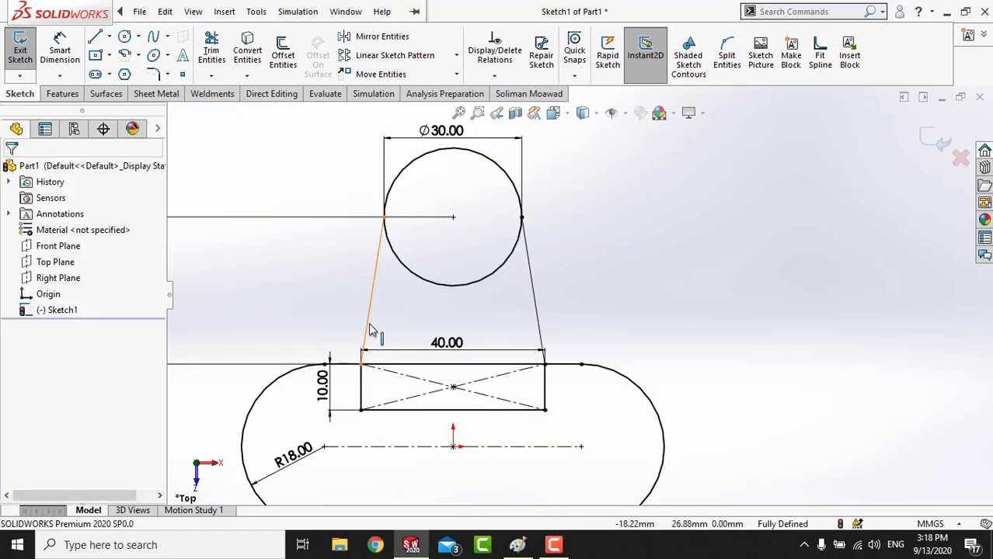
pyautogui.click(371, 330)
pyautogui.scroll(-3, 361, 255)
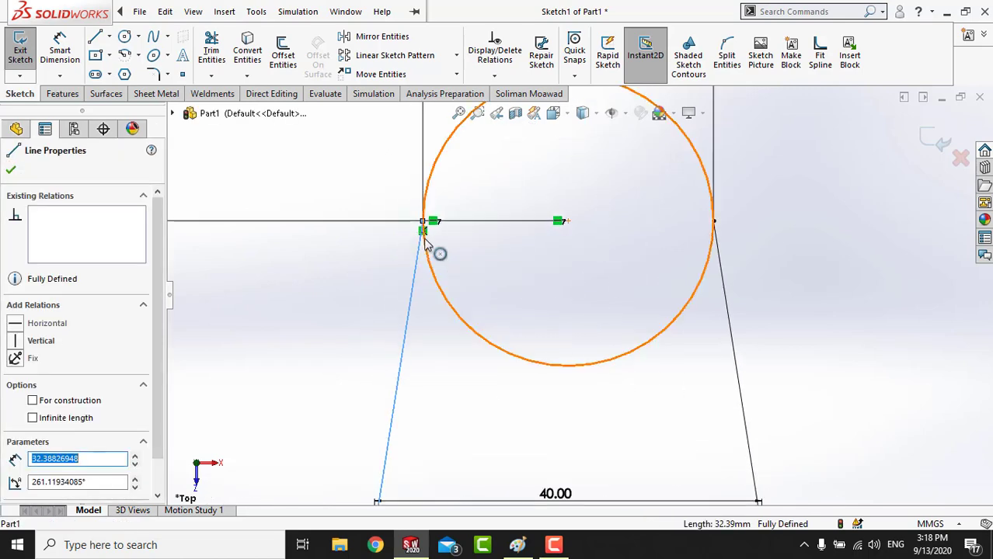
pyautogui.scroll(-2, 455, 251)
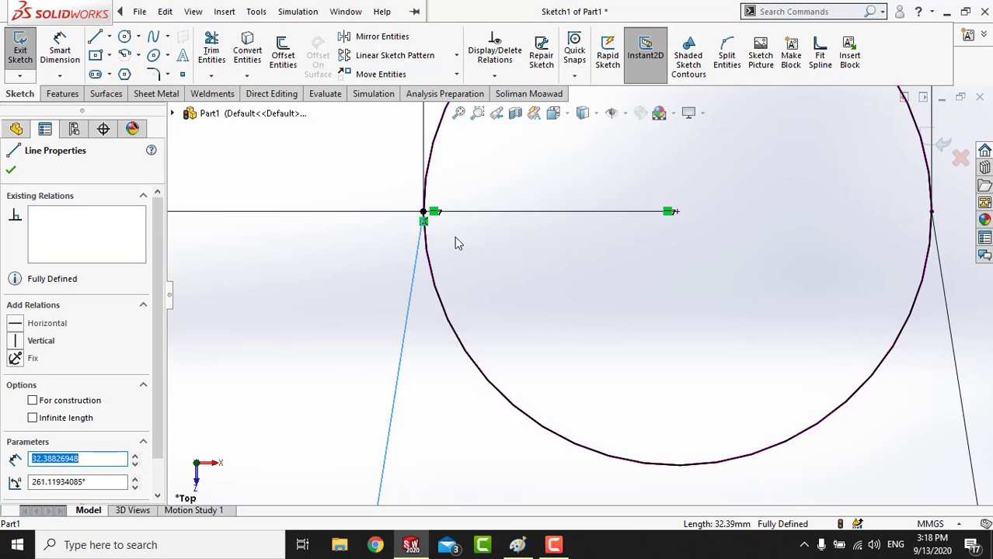
pyautogui.click(455, 238)
pyautogui.click(424, 229)
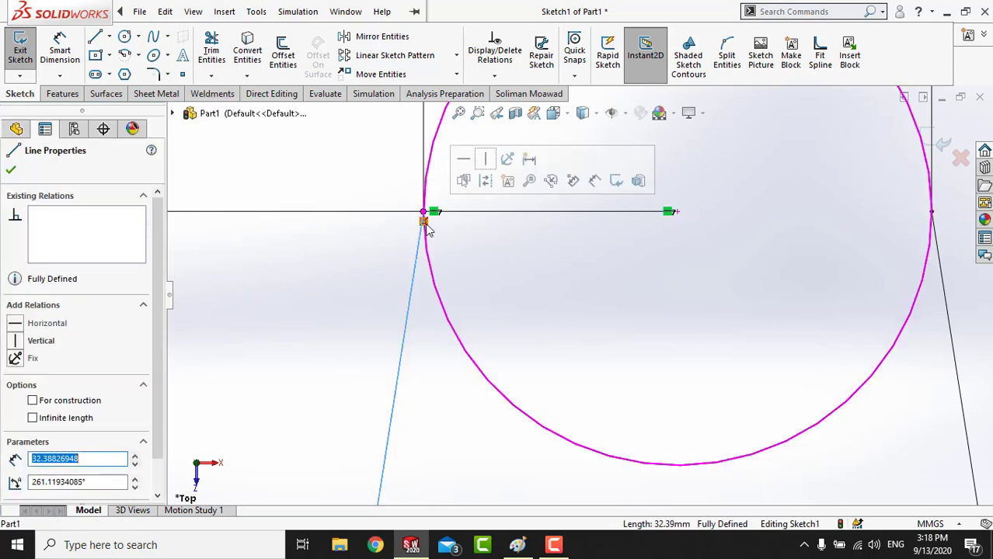
pyautogui.press('Escape')
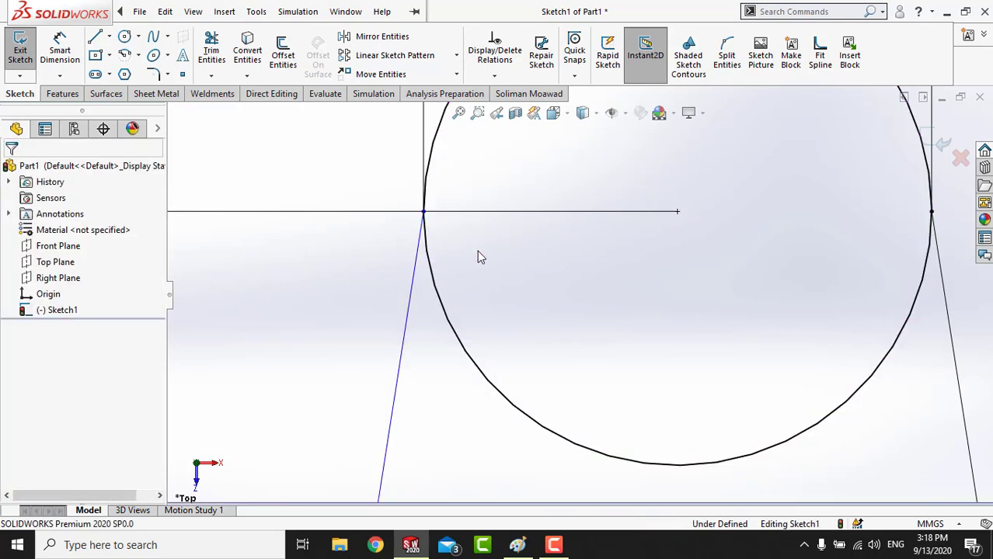
pyautogui.press('f')
# - Make the left slanted line tangent to the circle
pyautogui.moveTo(502, 351); pyautogui.dragTo(413, 404)
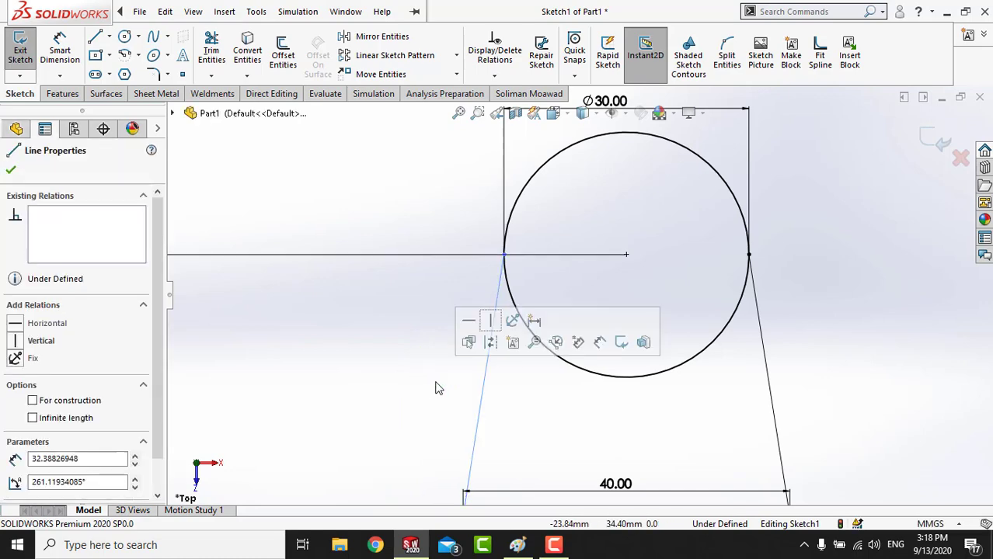
pyautogui.keyDown('ctrl'); pyautogui.click(526, 325); pyautogui.keyUp('ctrl')
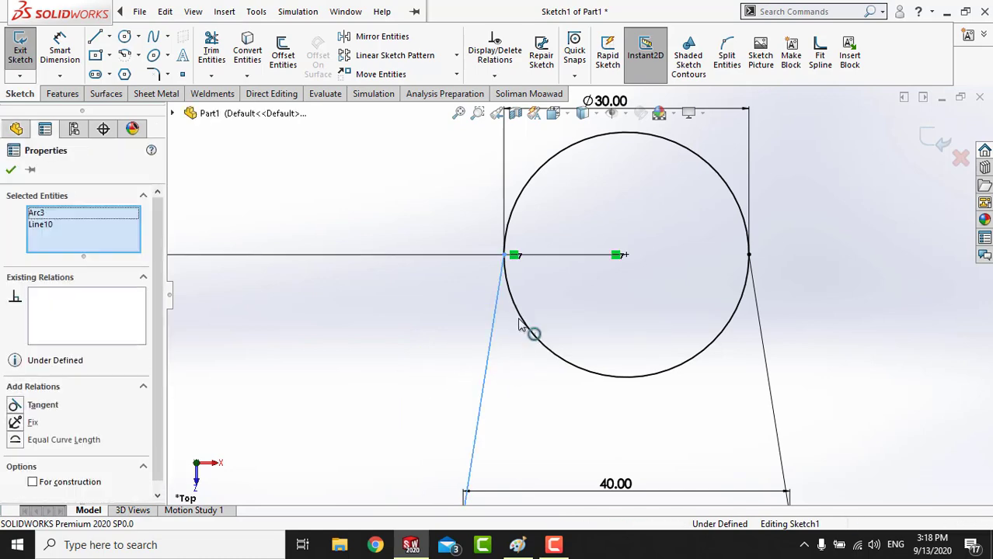
pyautogui.click(505, 381)
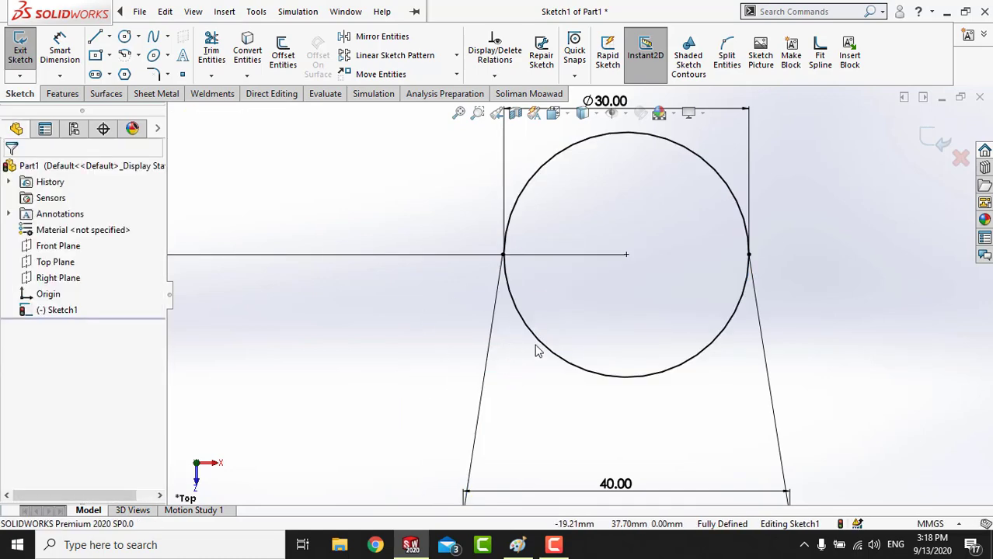
pyautogui.scroll(-3, 523, 250)
pyautogui.scroll(-2, 551, 268)
pyautogui.scroll(-2, 476, 332)
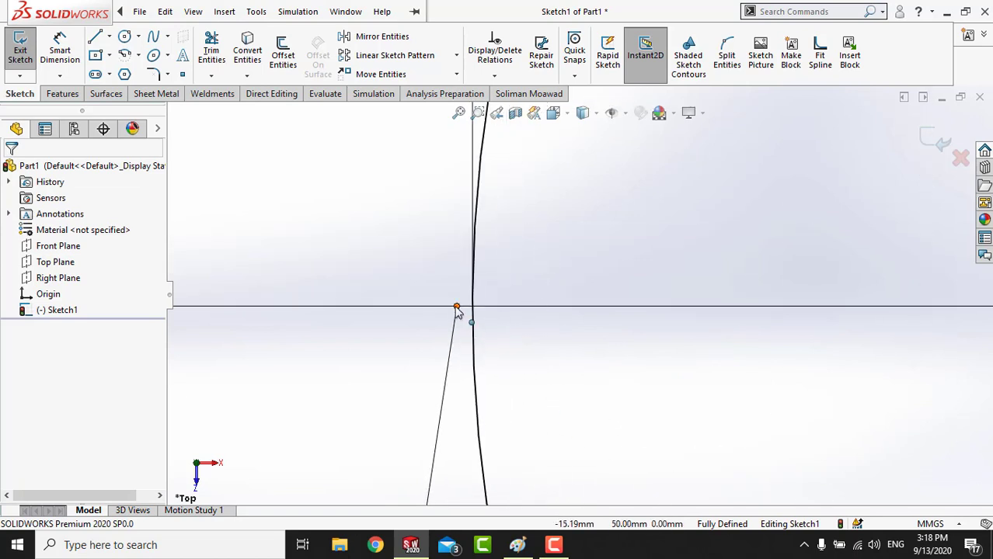
# - Make the left line's top endpoint coincident with the circle
pyautogui.click(457, 308)
pyautogui.click(458, 308)
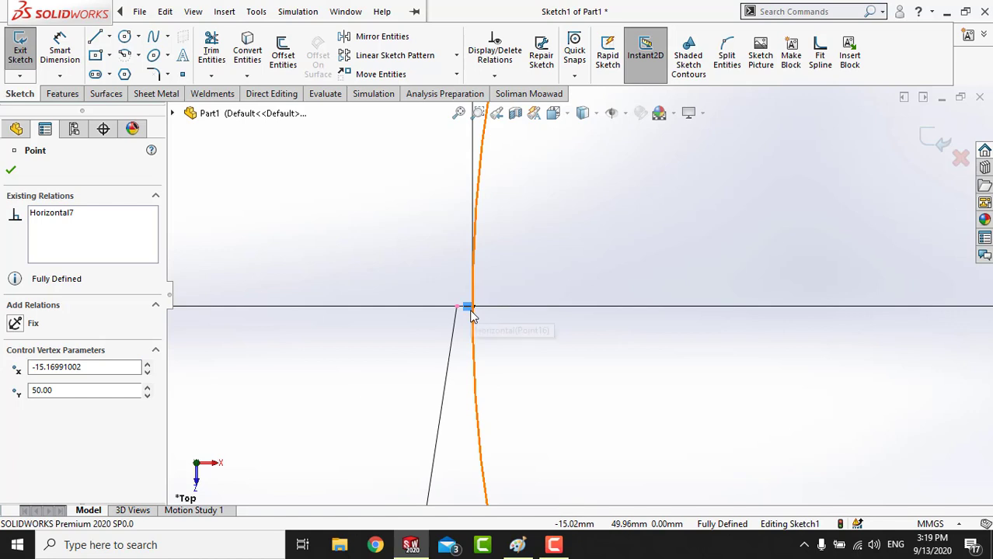
pyautogui.moveTo(464, 306); pyautogui.dragTo(457, 308)
pyautogui.click(410, 348)
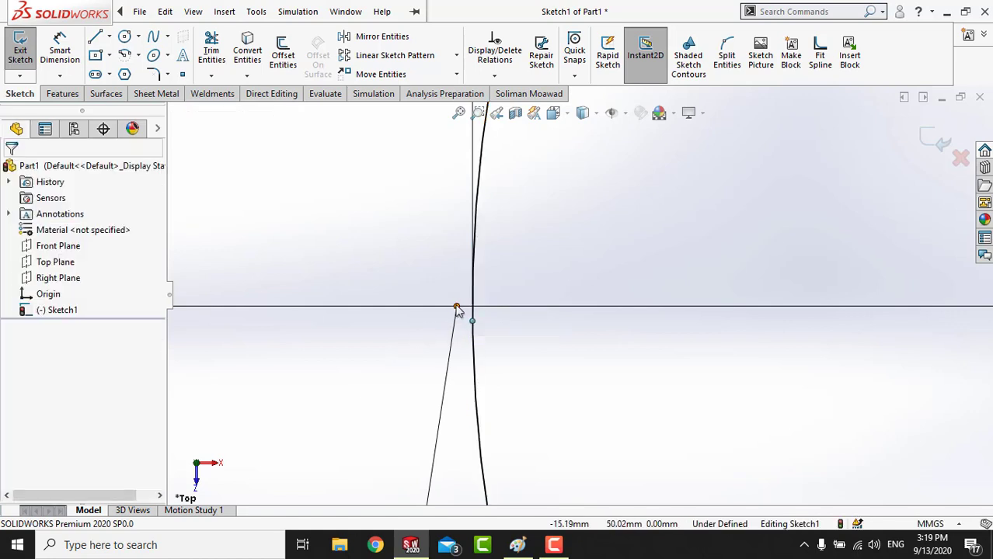
pyautogui.click(457, 307)
pyautogui.keyDown('ctrl'); pyautogui.click(472, 277); pyautogui.keyUp('ctrl')
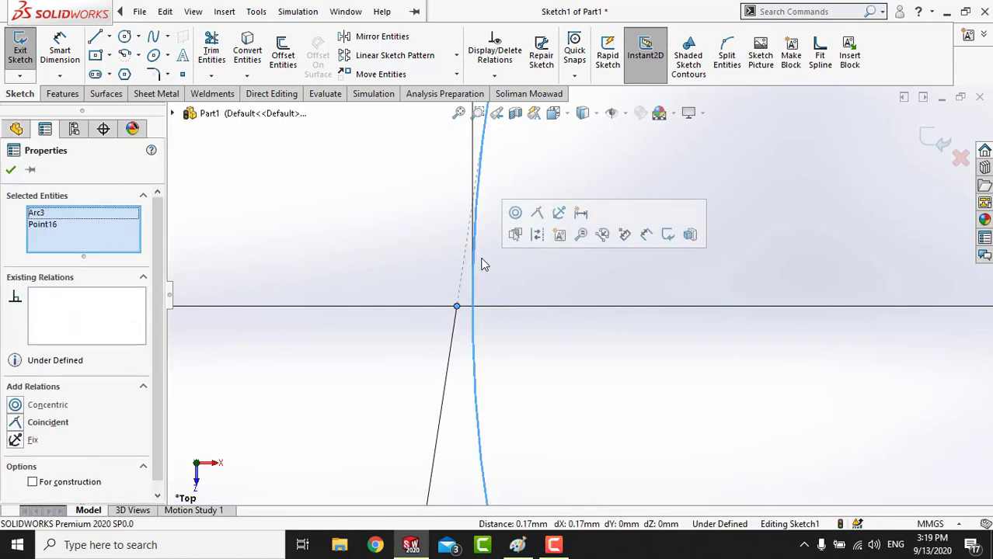
pyautogui.click(540, 219)
pyautogui.click(501, 275)
# - Select the left slanted line to check its relations
pyautogui.scroll(2, 536, 286)
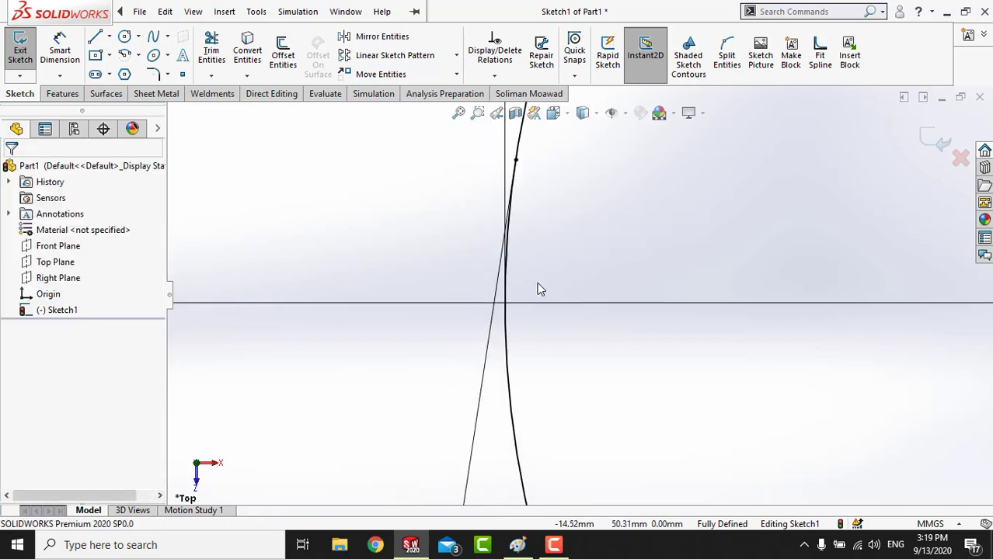
pyautogui.scroll(2, 621, 247)
pyautogui.scroll(-2, 590, 251)
pyautogui.scroll(-1, 488, 311)
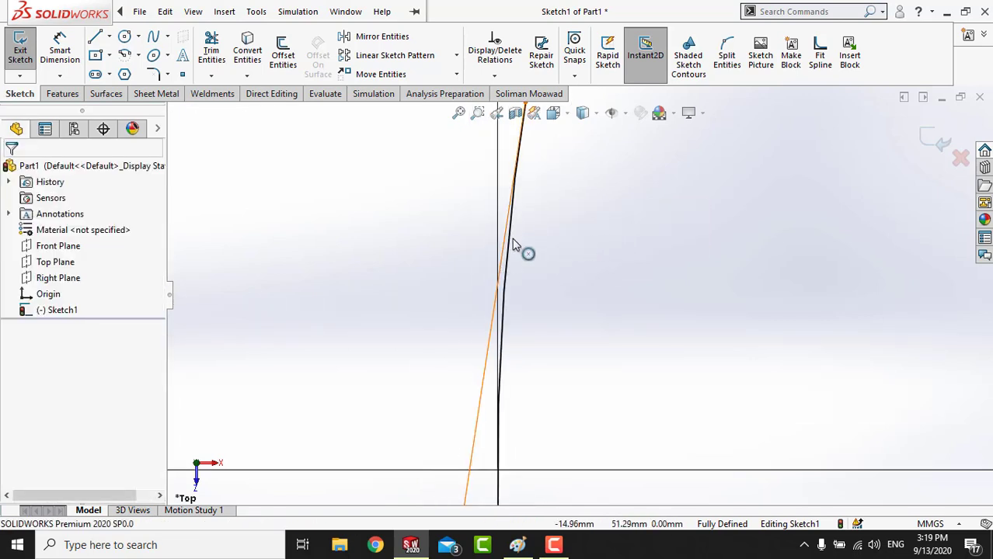
pyautogui.scroll(-2, 572, 267)
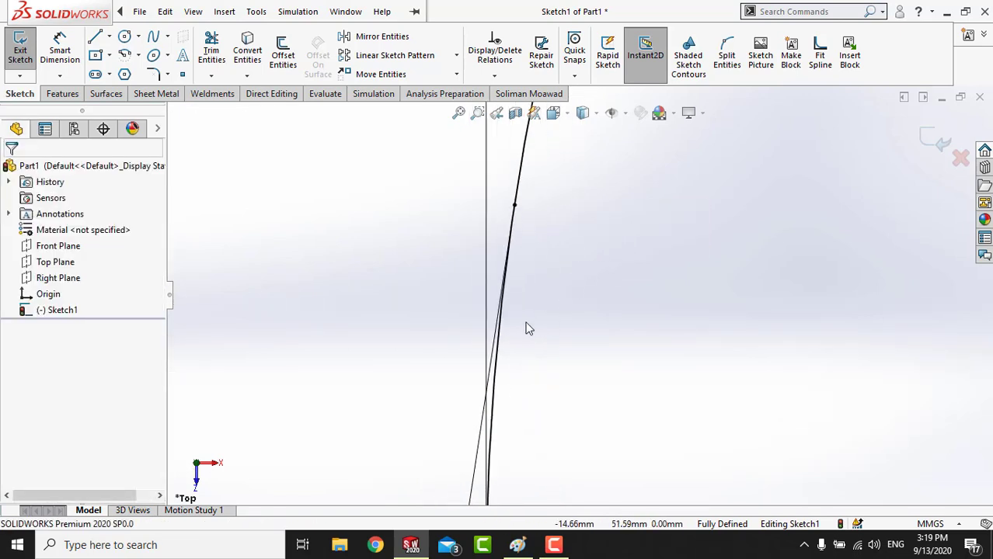
pyautogui.scroll(-1, 527, 328)
pyautogui.click(484, 347)
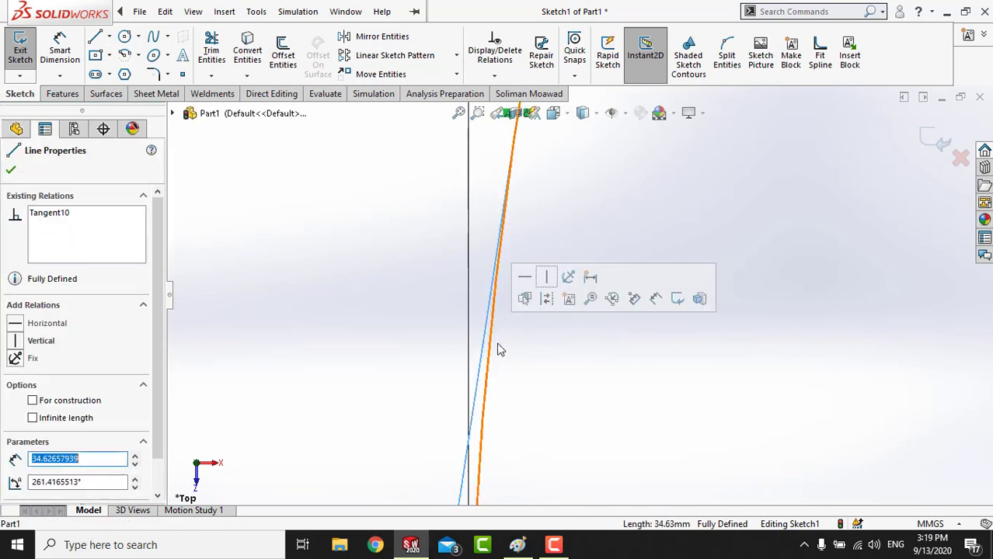
pyautogui.keyDown('ctrl'); pyautogui.moveTo(502, 348); pyautogui.dragTo(538, 334, button='middle'); pyautogui.keyUp('ctrl')
pyautogui.scroll(-1, 567, 191)
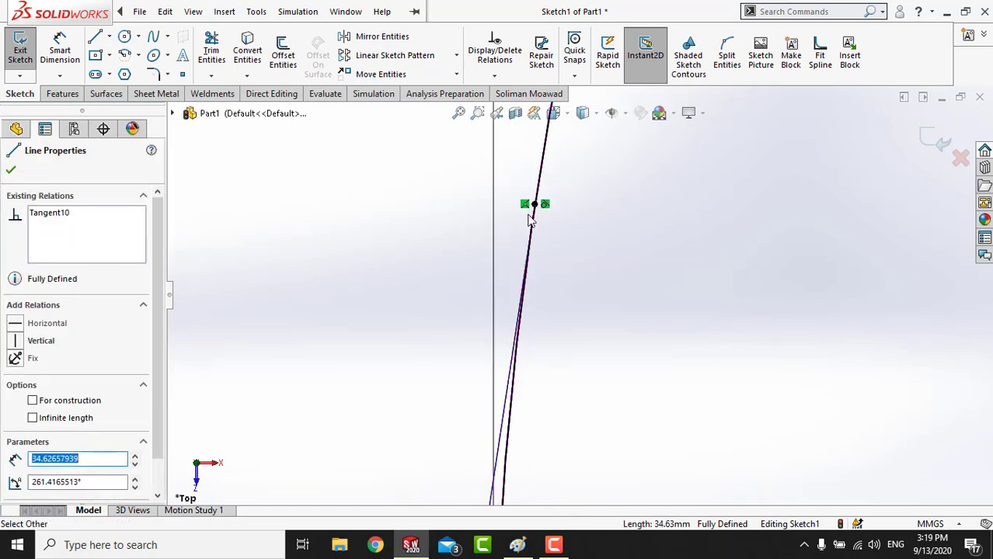
pyautogui.click(574, 251)
# - Delete the right slanted line
pyautogui.scroll(2, 705, 370)
pyautogui.scroll(2, 747, 362)
pyautogui.scroll(2, 811, 368)
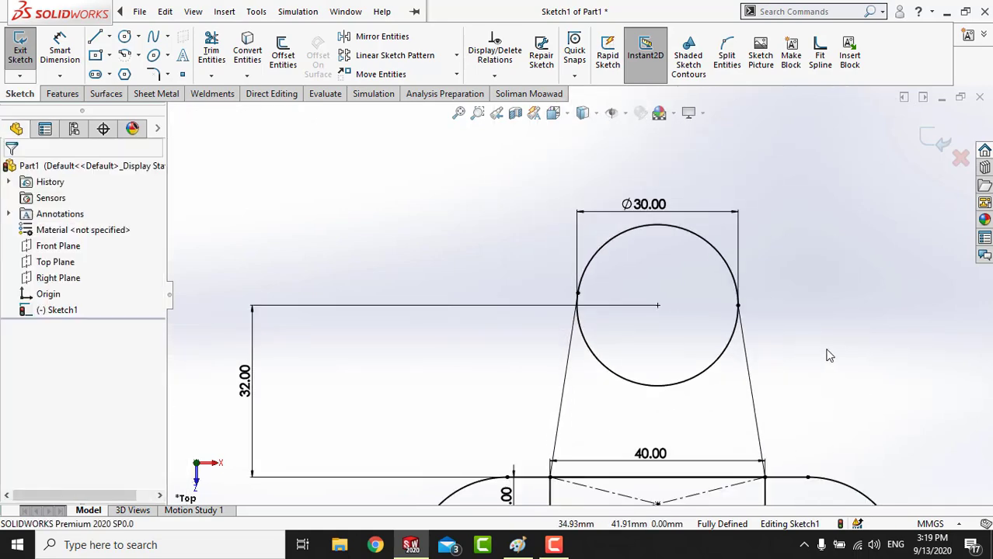
pyautogui.scroll(-2, 742, 346)
pyautogui.scroll(1, 711, 353)
pyautogui.scroll(3, 730, 420)
pyautogui.scroll(-2, 591, 362)
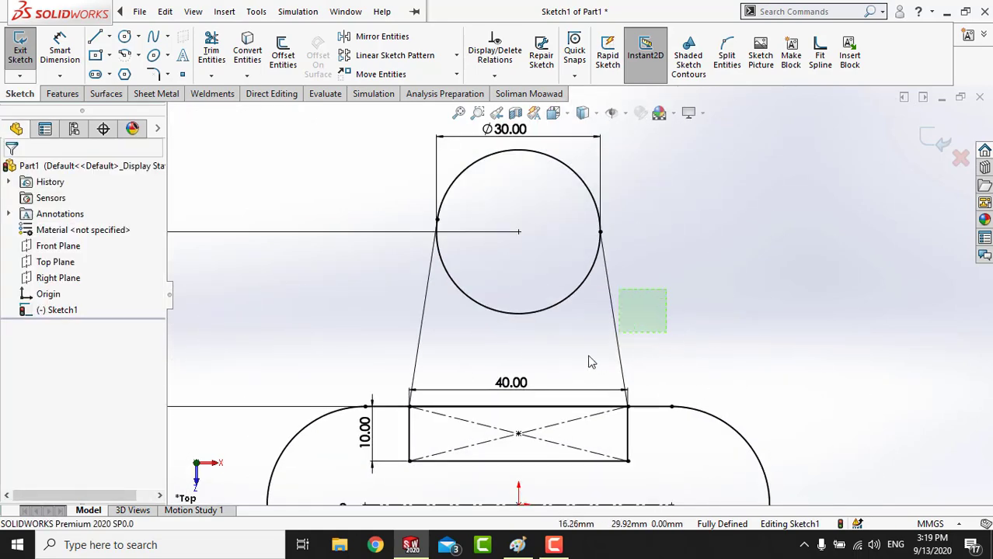
pyautogui.click(619, 373)
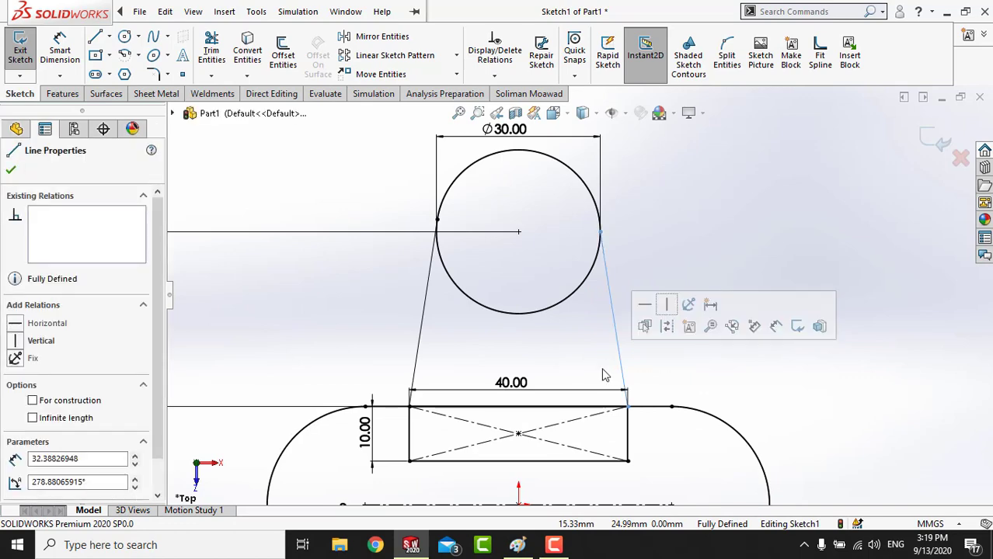
pyautogui.press('Delete')
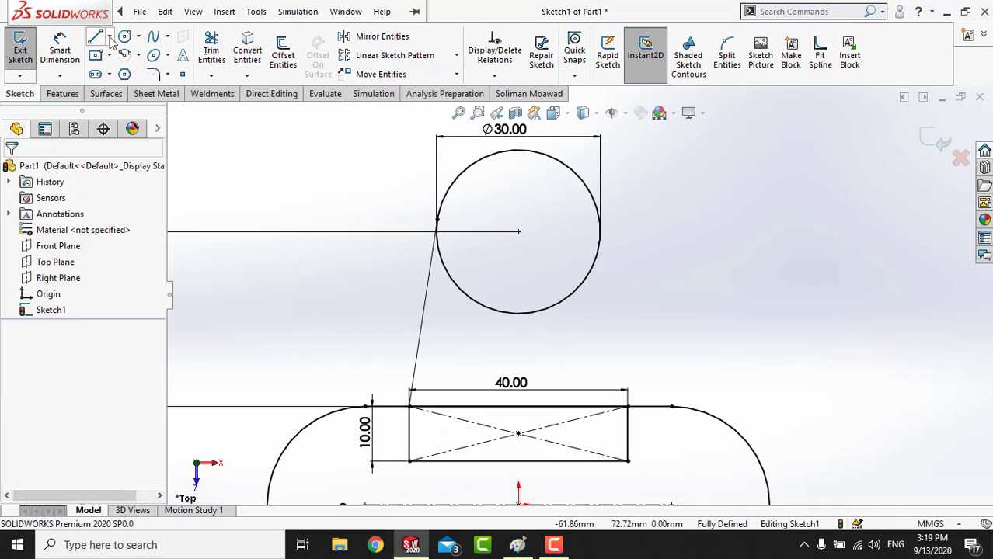
# - Draw a vertical centerline straight down from the circle's centre
pyautogui.click(110, 36)
pyautogui.click(132, 70)
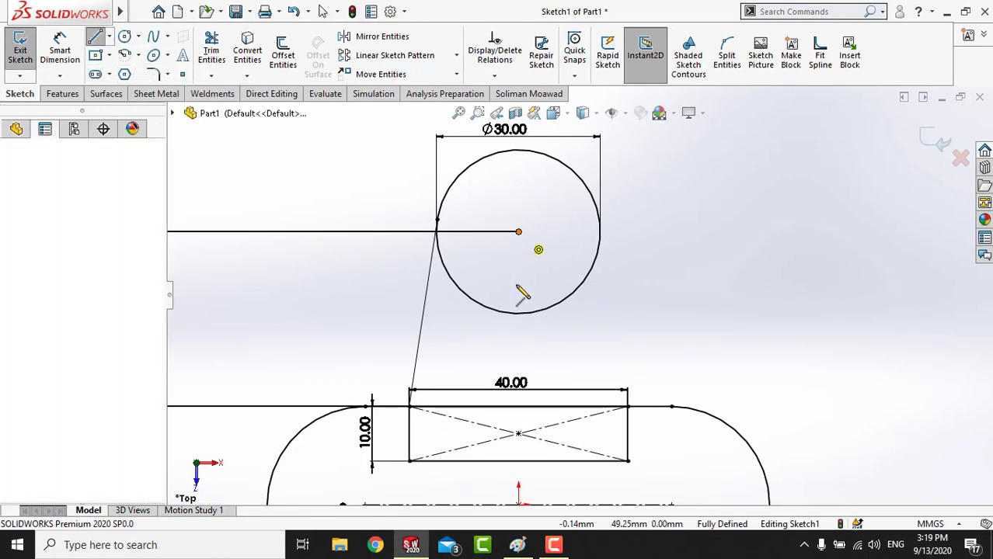
pyautogui.click(518, 289)
pyautogui.click(518, 232)
pyautogui.rightClick(567, 231)
pyautogui.click(579, 239)
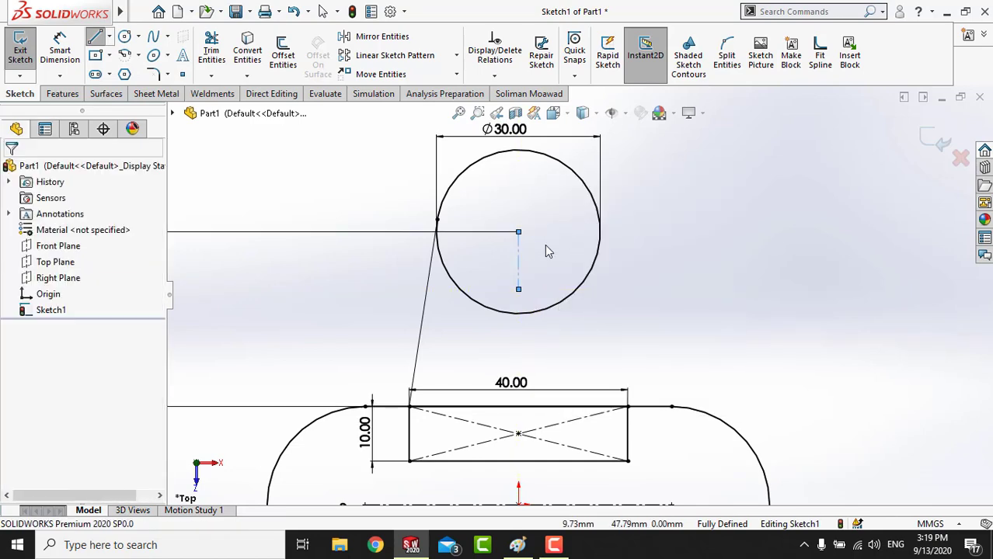
# - Mirror the left slanted line about the centerline to create the right tangent line
pyautogui.click(381, 36)
pyautogui.click(423, 314)
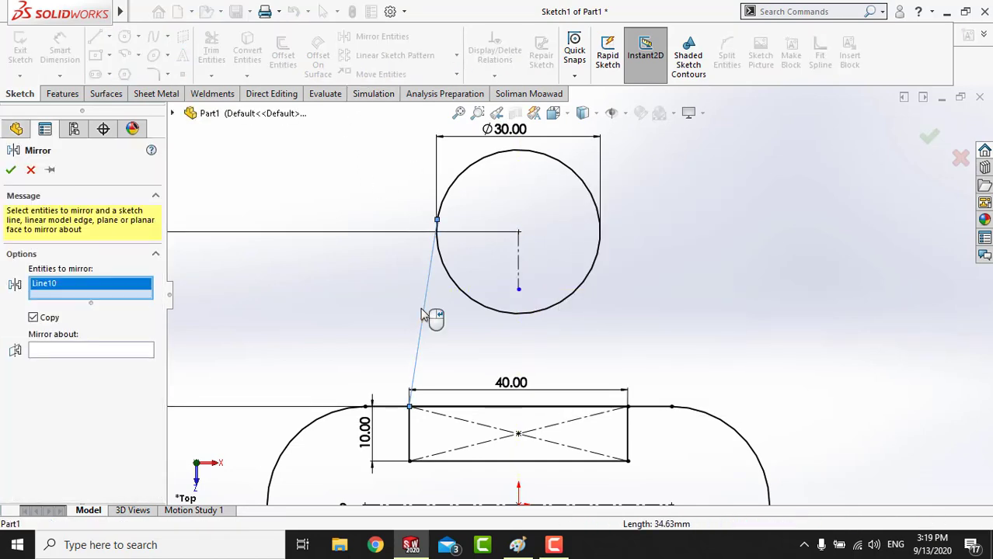
pyautogui.click(520, 269)
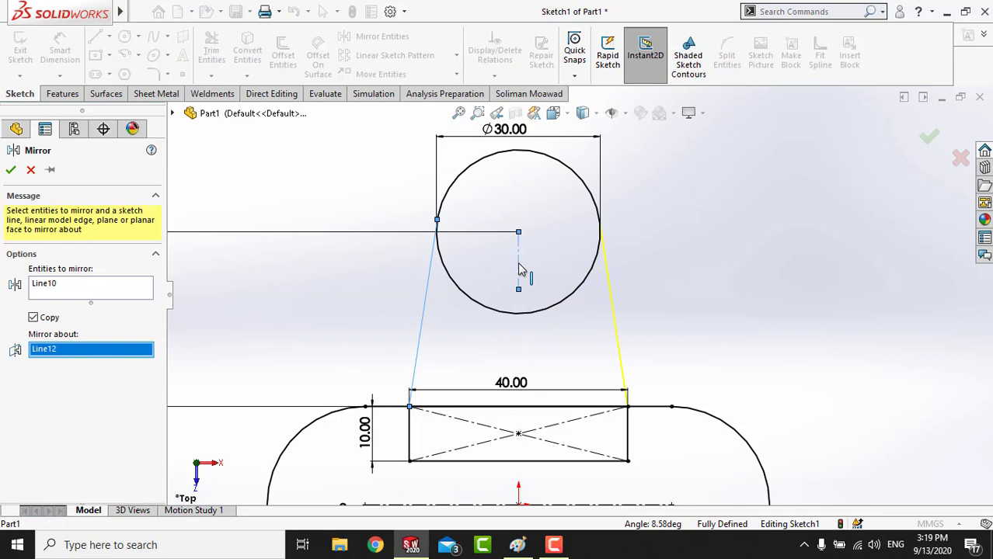
pyautogui.press('Return')
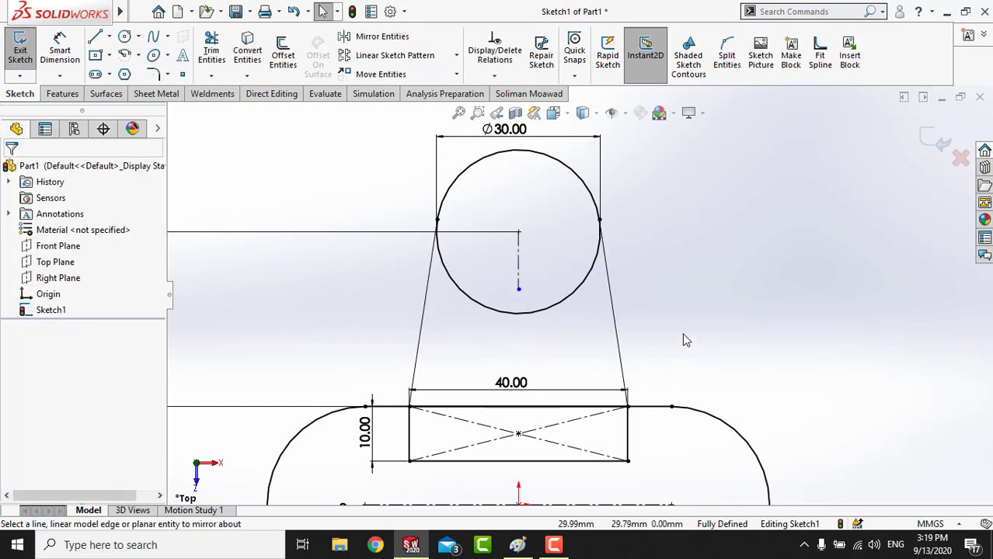
pyautogui.scroll(-1, 682, 309)
# - Inspect the sketch, briefly selecting and deselecting the left tangent line
pyautogui.scroll(1, 682, 308)
pyautogui.moveTo(640, 304); pyautogui.dragTo(564, 359)
pyautogui.moveTo(421, 341); pyautogui.dragTo(305, 349)
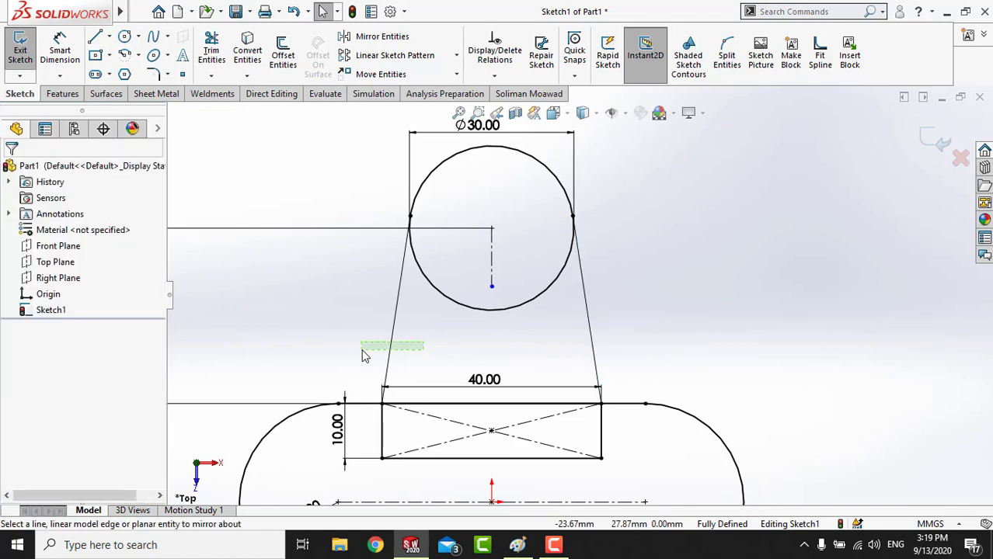
pyautogui.scroll(-1, 412, 412)
pyautogui.press('Escape')
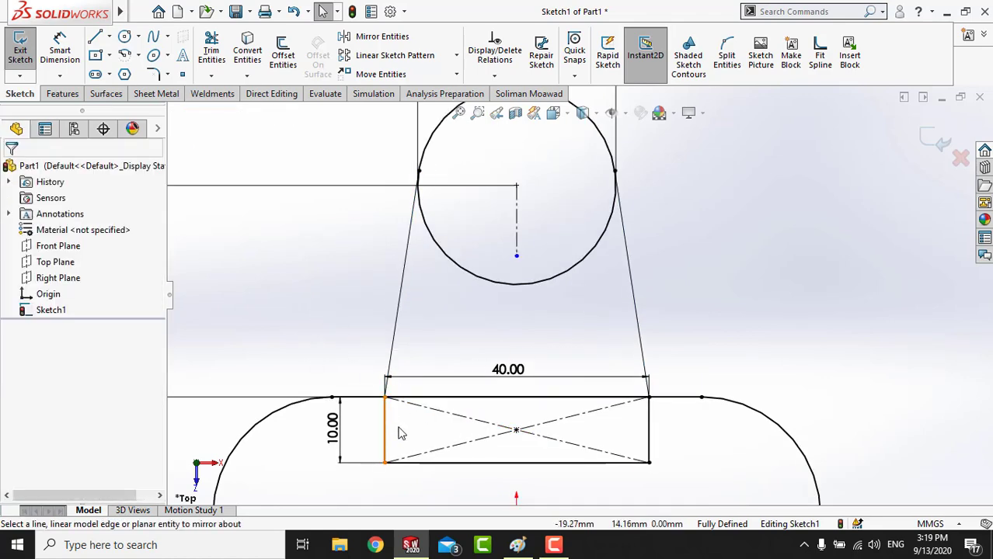
pyautogui.scroll(-2, 412, 358)
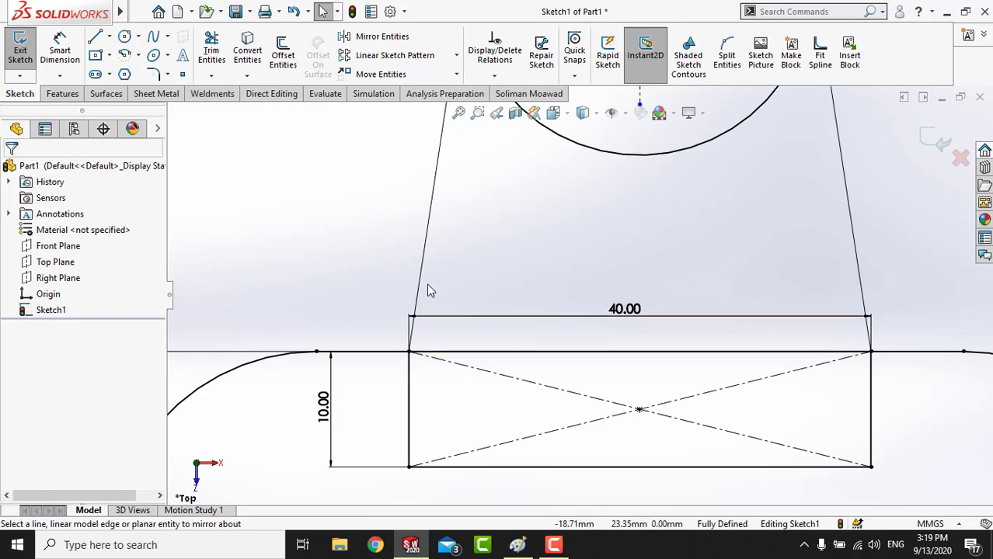
pyautogui.moveTo(433, 242); pyautogui.dragTo(377, 301)
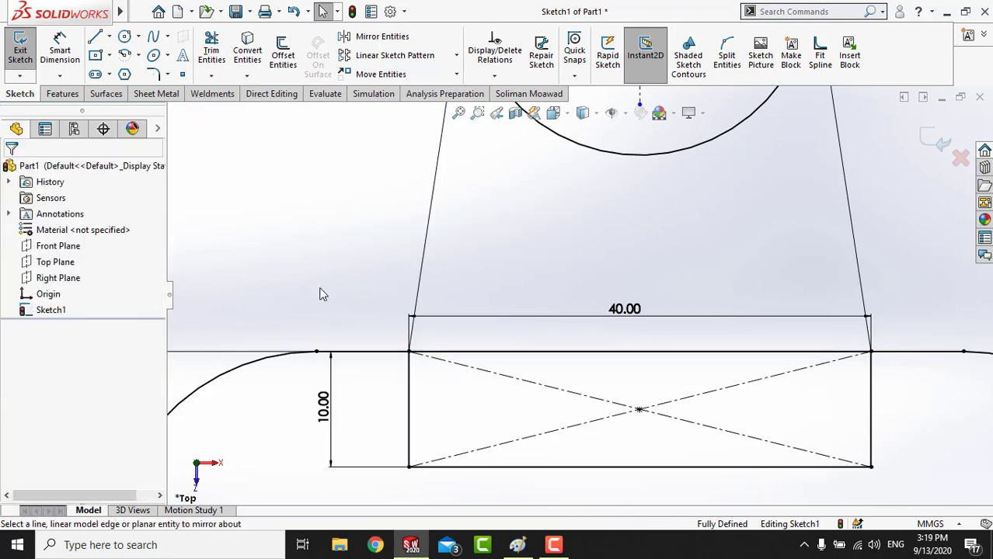
pyautogui.scroll(3, 446, 271)
pyautogui.scroll(3, 746, 249)
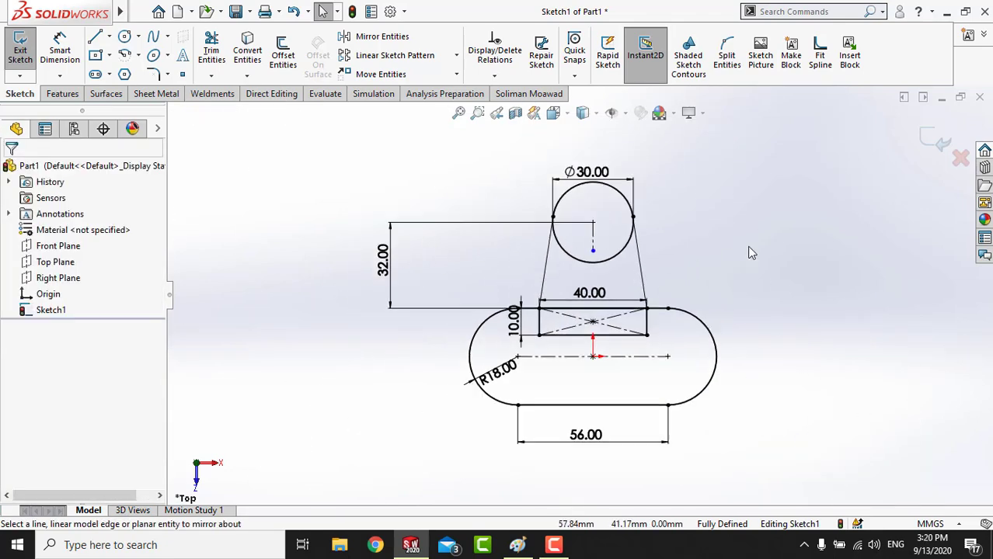
pyautogui.scroll(-1, 676, 279)
pyautogui.scroll(2, 662, 338)
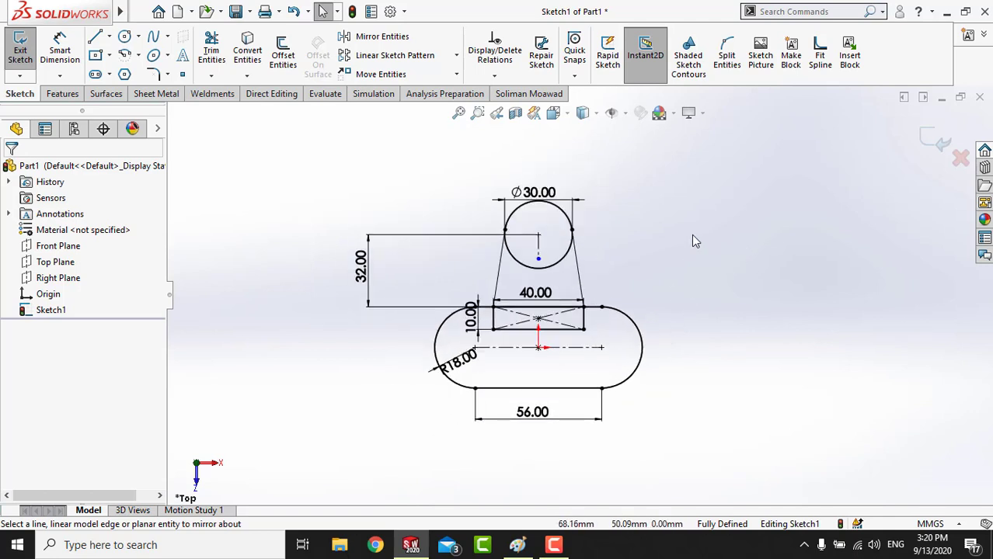
# - Move the Ø30.00 diameter dimension higher above the circle
pyautogui.moveTo(536, 192); pyautogui.dragTo(536, 170)
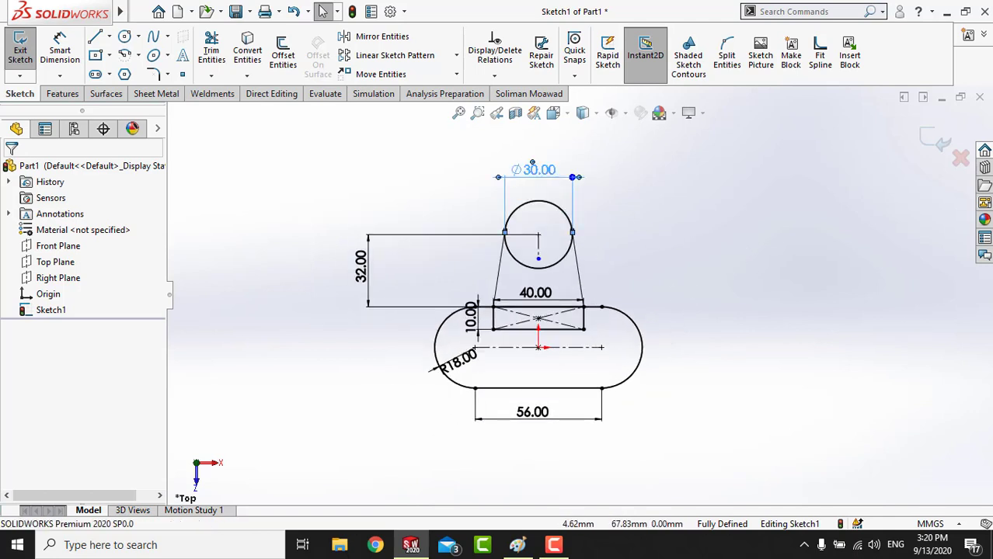
pyautogui.click(628, 215)
pyautogui.scroll(1, 627, 207)
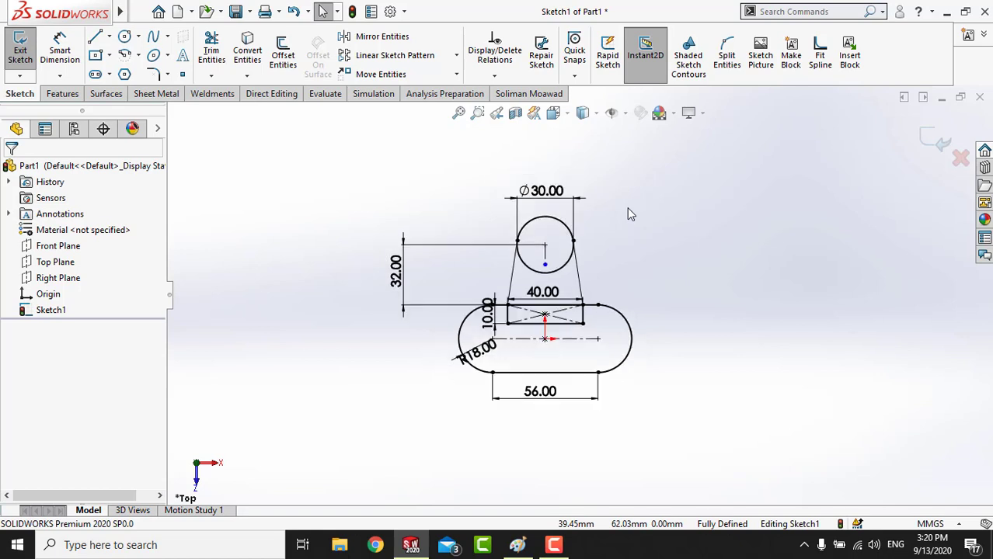
pyautogui.scroll(-1, 630, 213)
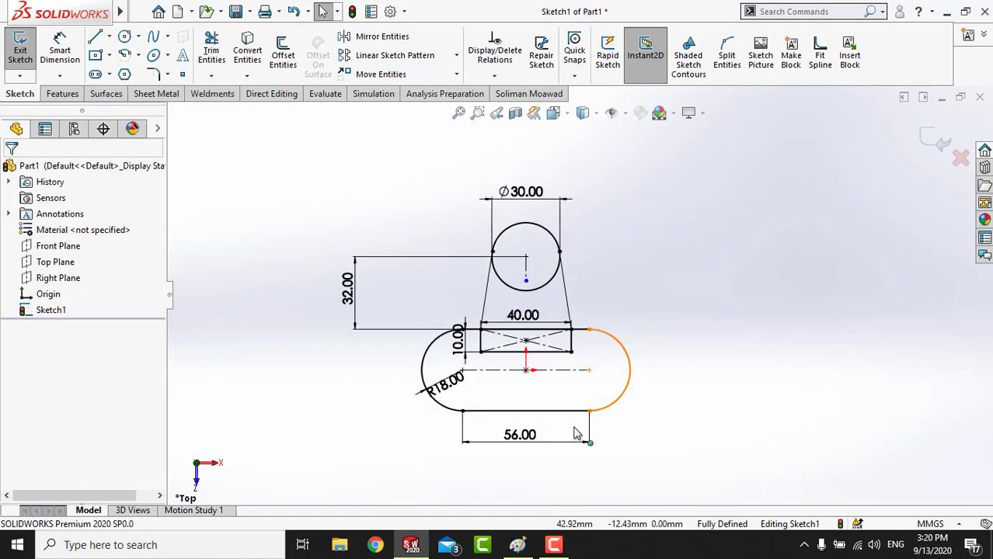
# - Compare with the Paint reference drawing, then return to the sketch
pyautogui.click(518, 545)
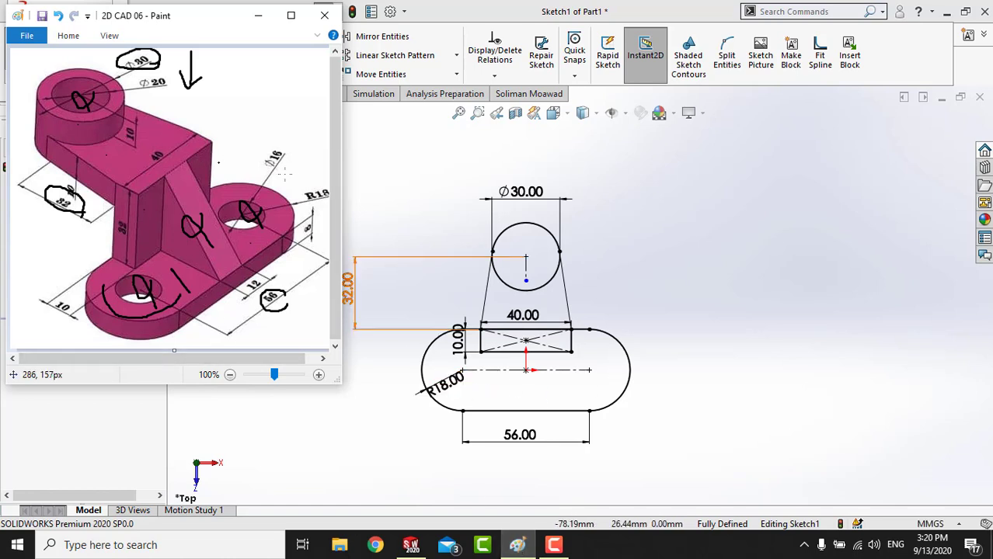
pyautogui.click(402, 192)
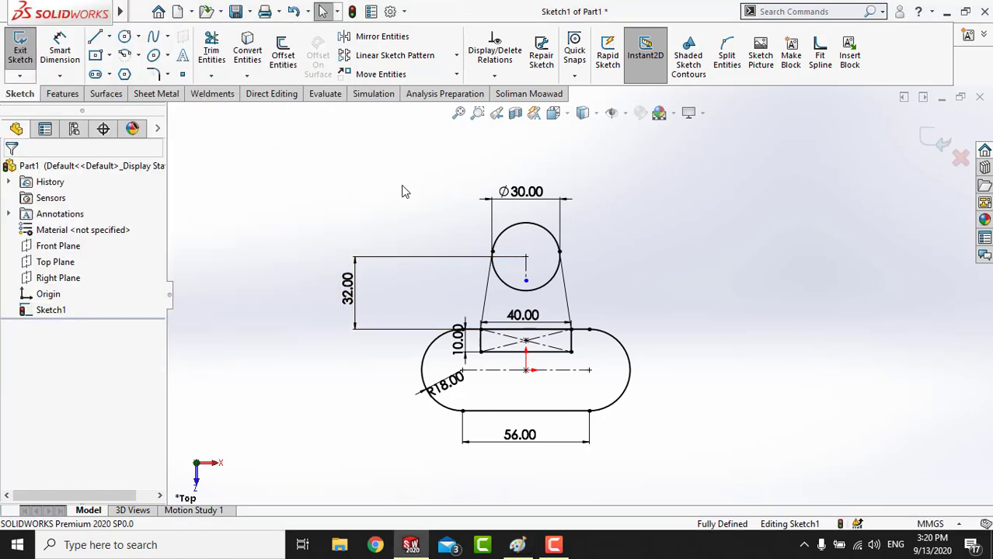
pyautogui.scroll(-1, 556, 362)
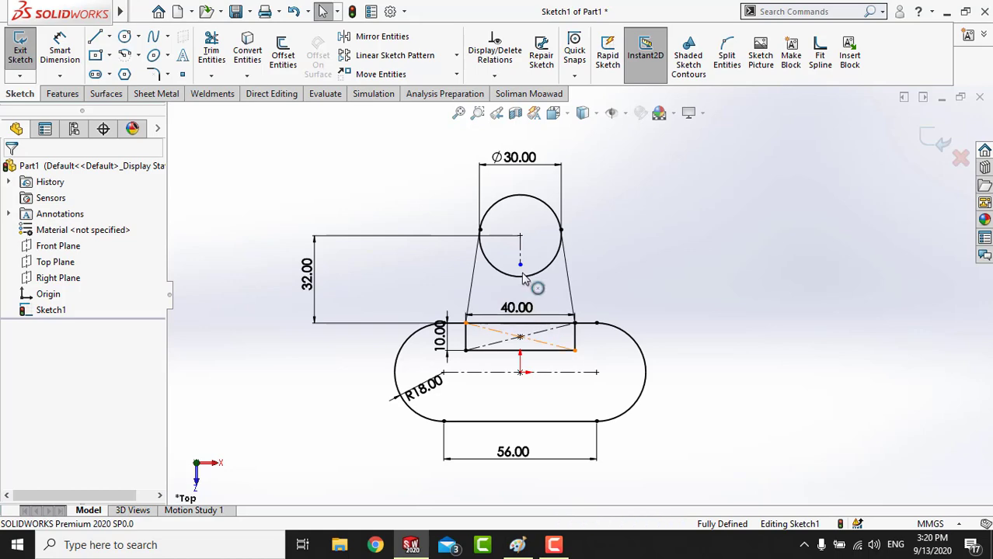
pyautogui.click(521, 265)
pyautogui.click(632, 271)
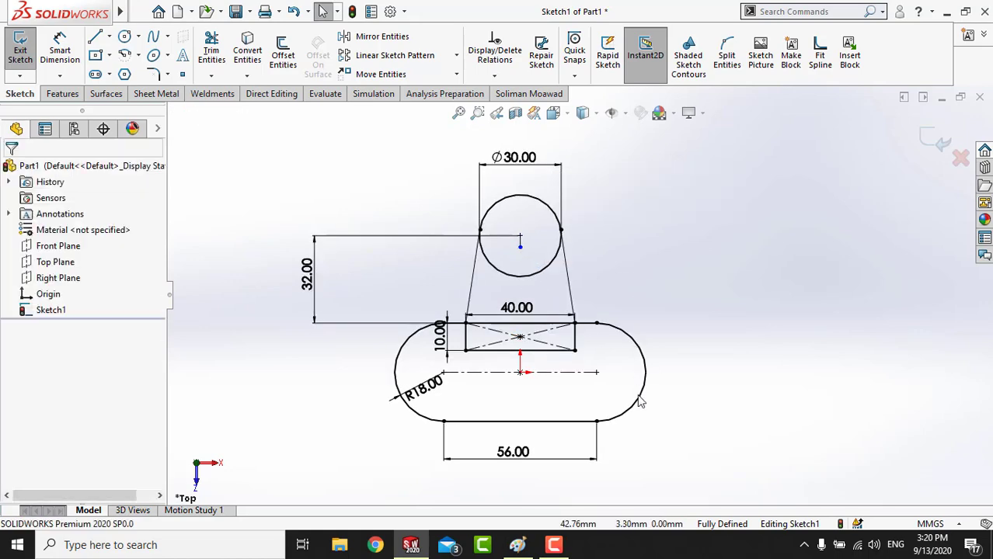
pyautogui.scroll(-1, 653, 424)
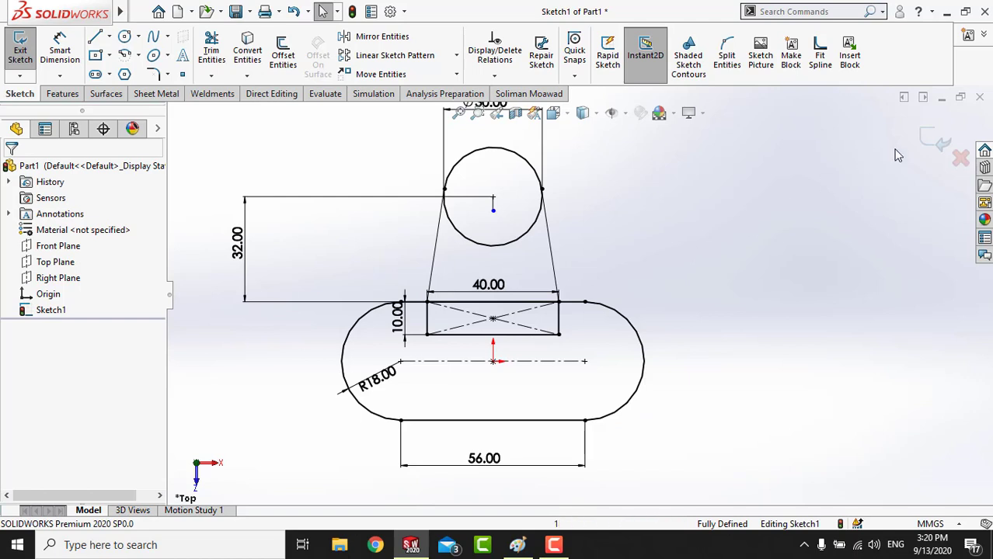
# - Exit the sketch, switch to isometric view and select Sketch1
pyautogui.click(942, 142)
pyautogui.press('z')
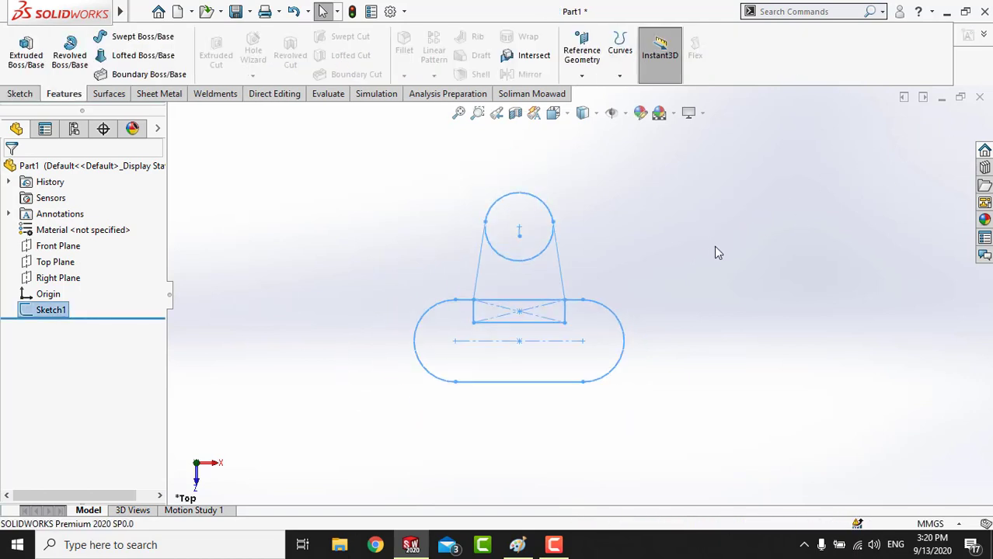
pyautogui.hotkey('ctrl', '7')
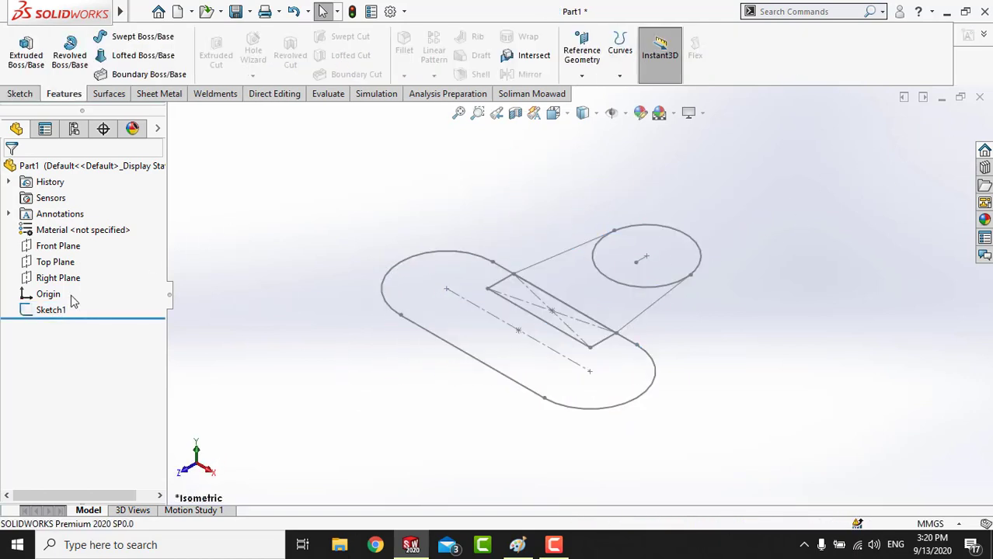
pyautogui.click(51, 310)
# - Extrude the slot region, minus the rectangle notch, 8 mm as Boss-Extrude1
pyautogui.click(27, 56)
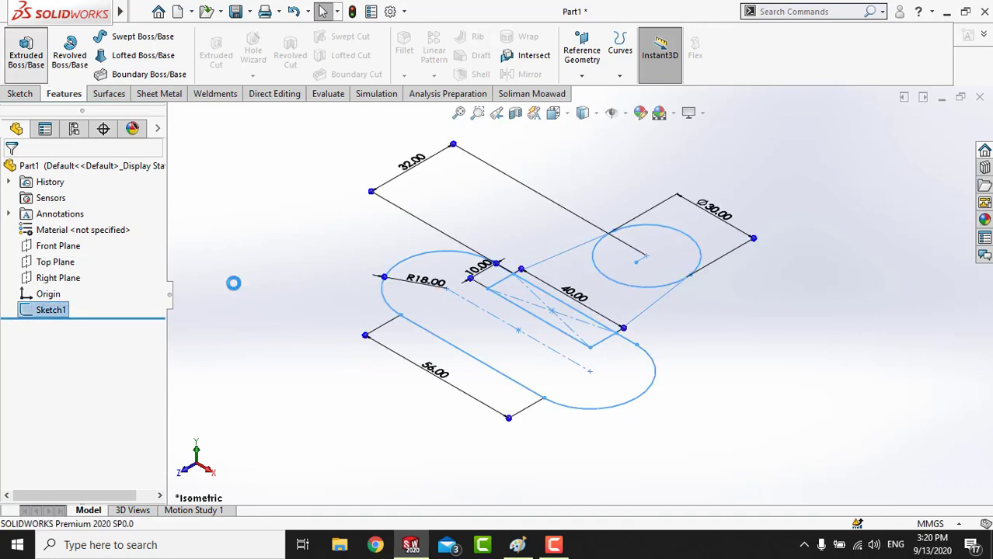
pyautogui.click(551, 546)
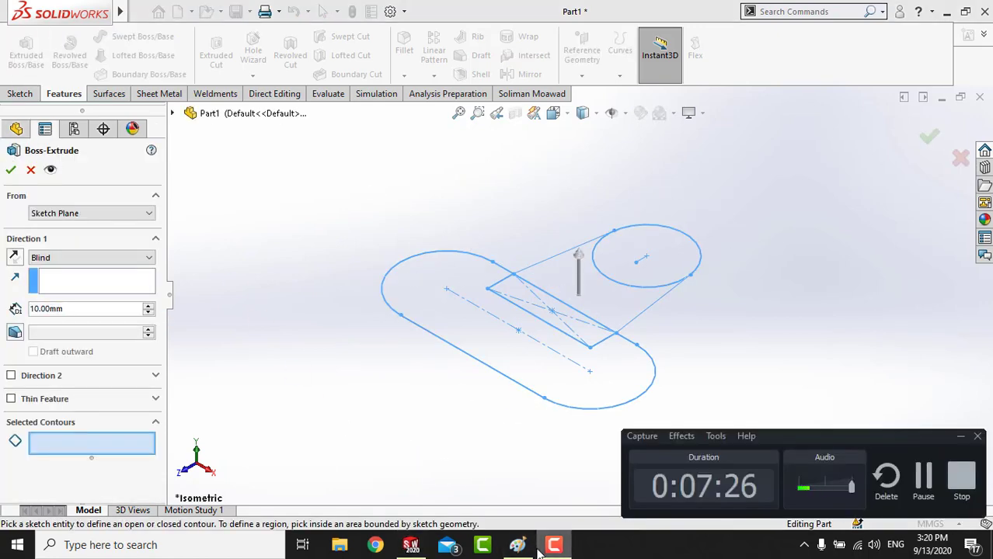
pyautogui.click(530, 548)
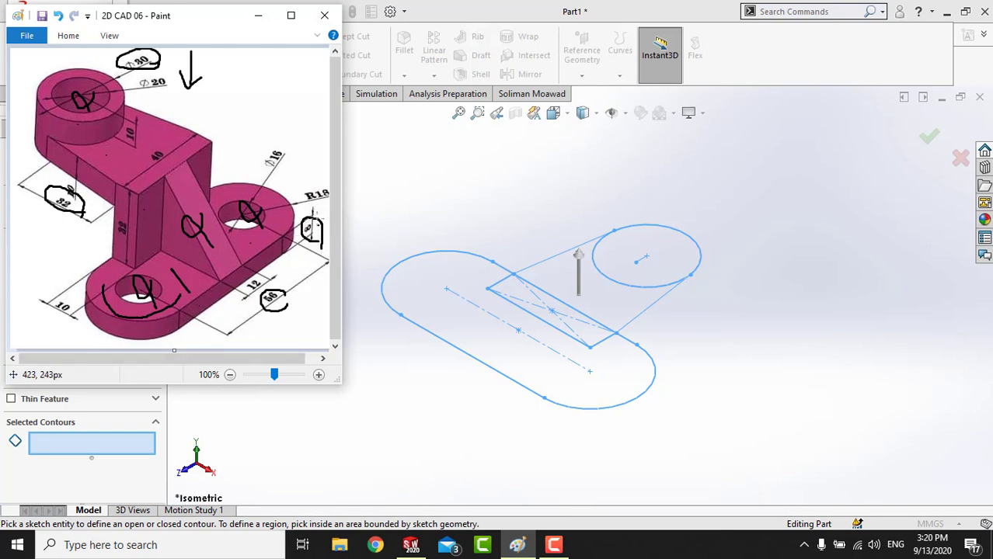
pyautogui.click(408, 403)
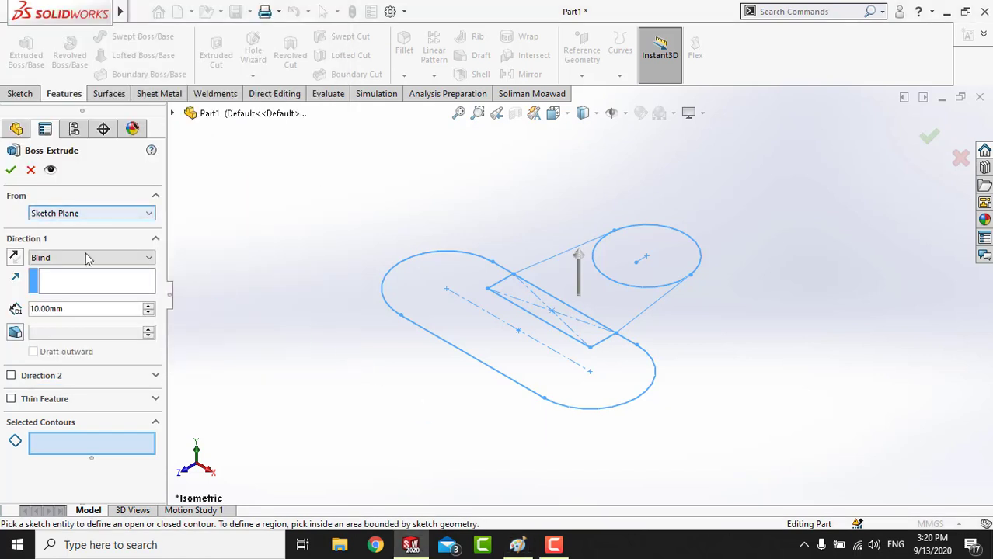
pyautogui.click(449, 314)
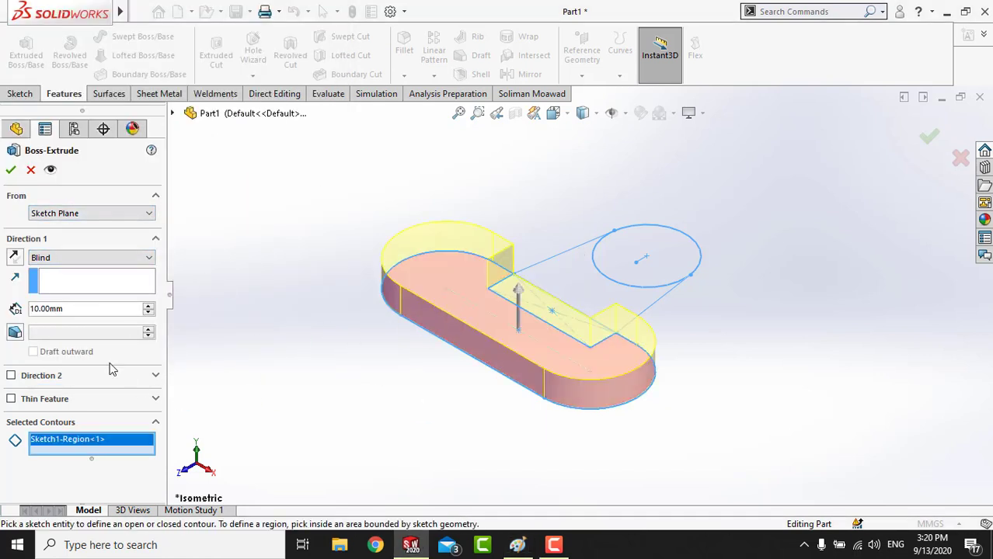
pyautogui.doubleClick(96, 311)
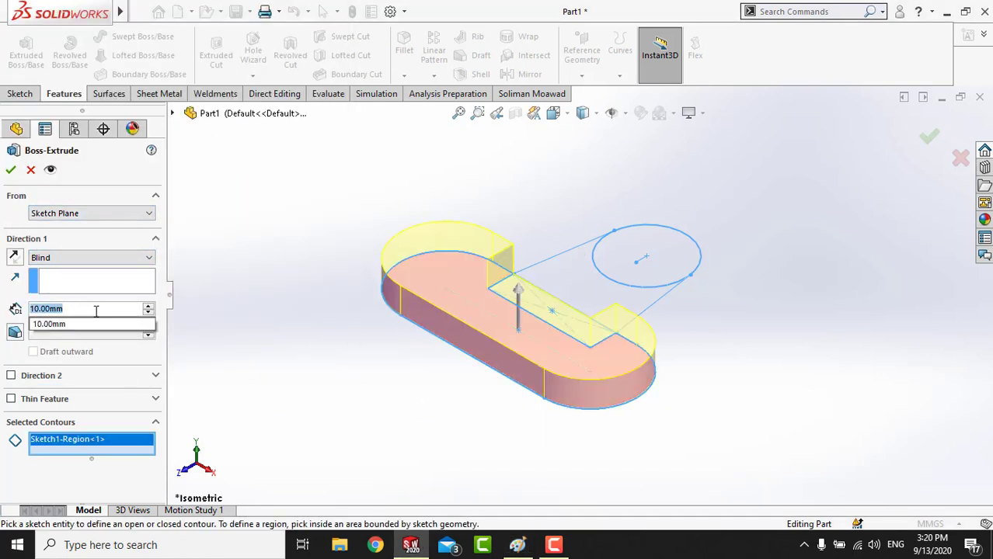
pyautogui.write('8')
pyautogui.press('Return')
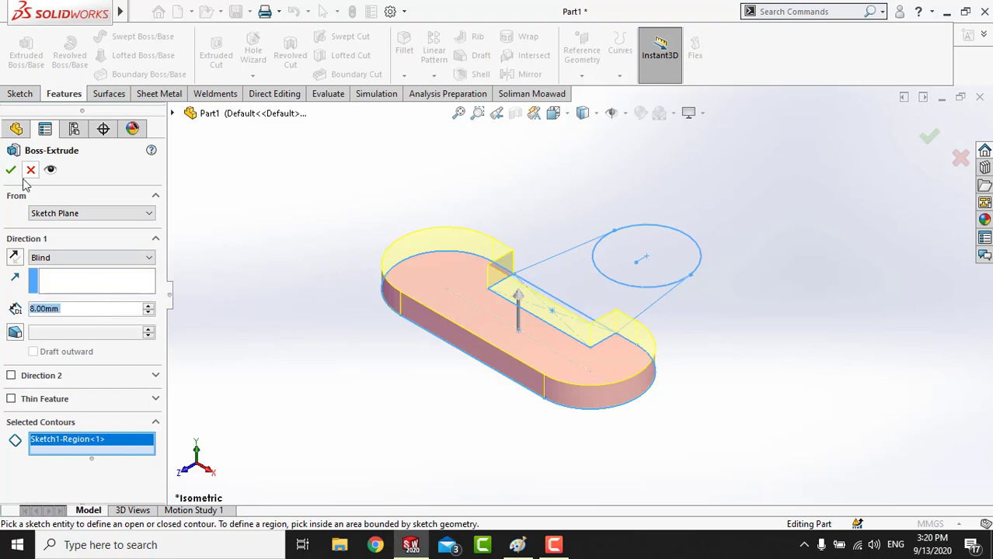
pyautogui.click(10, 169)
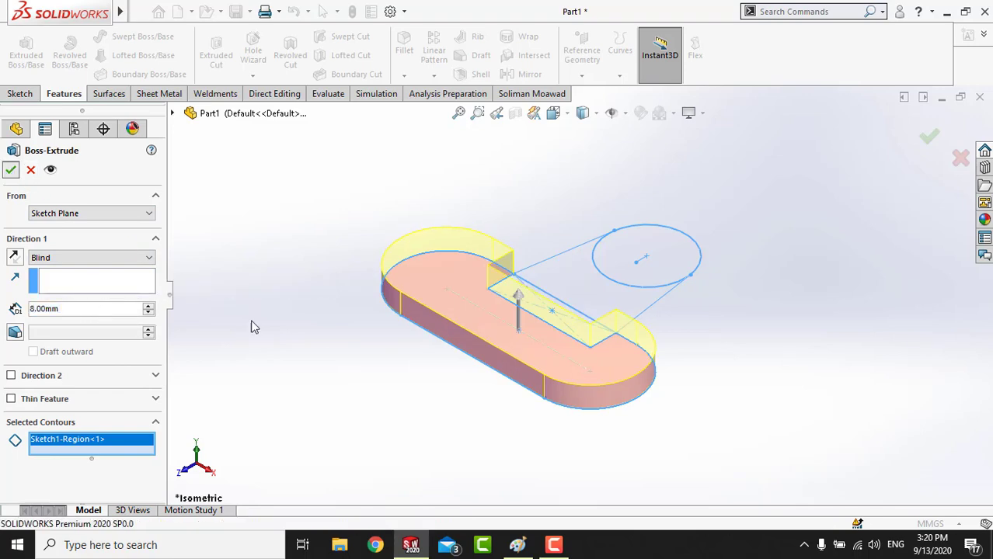
pyautogui.click(518, 545)
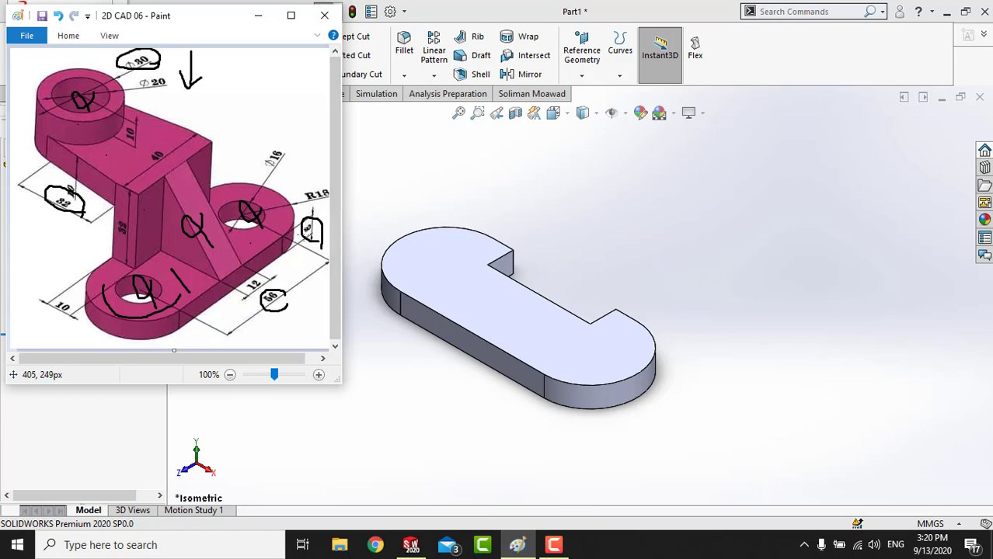
pyautogui.click(425, 393)
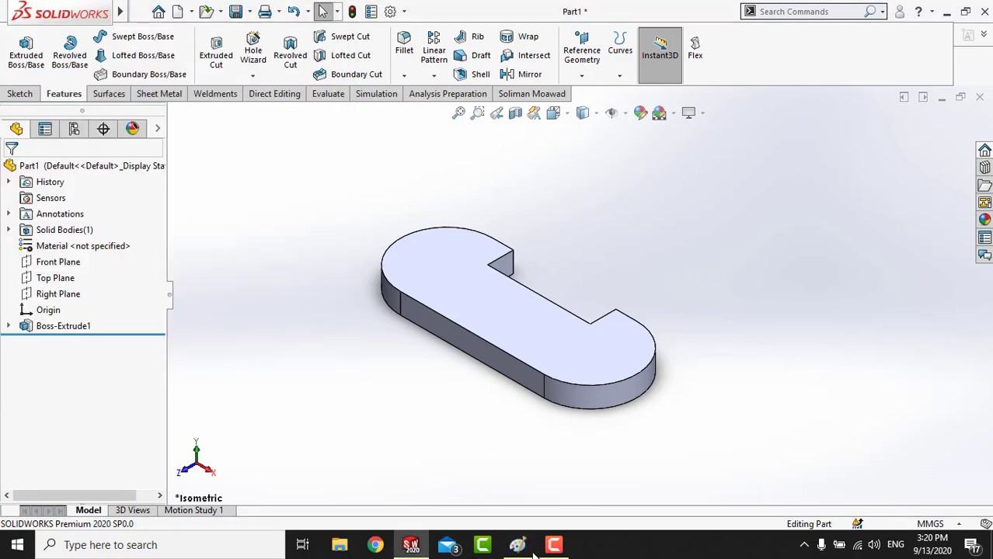
pyautogui.hotkey('alt', 'Tab')
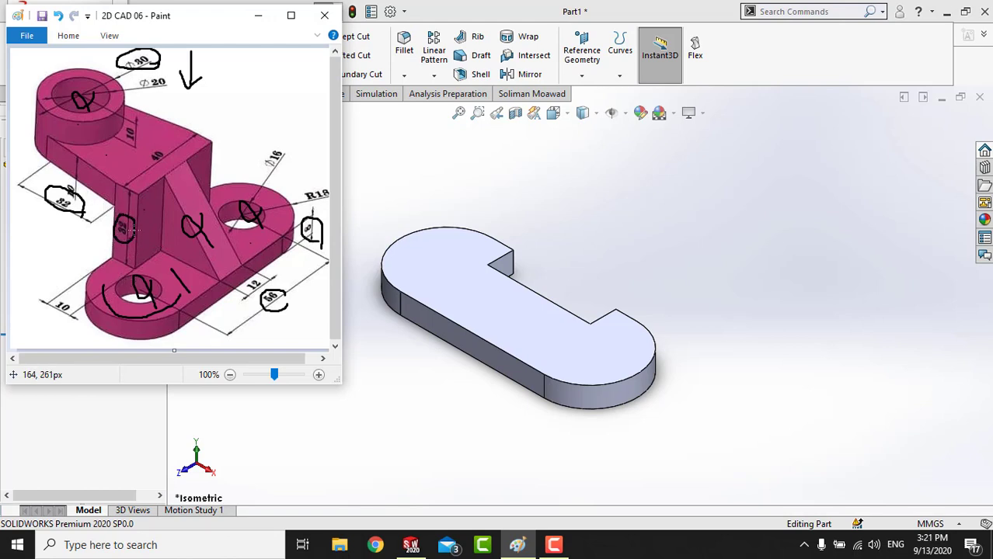
pyautogui.click(436, 478)
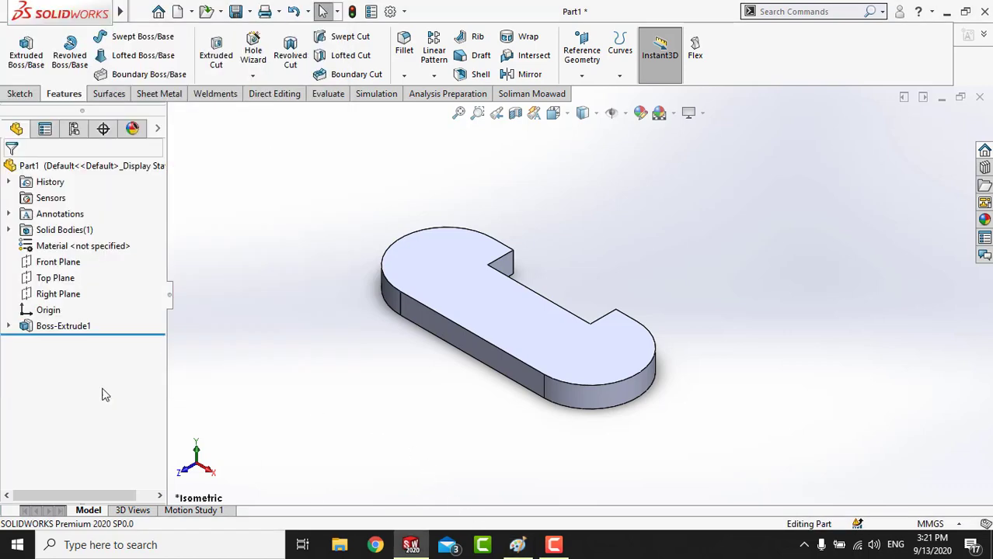
# - Extrude the 40 × 10 rectangle region of Sketch1 to a depth of 40 mm
pyautogui.click(8, 326)
pyautogui.click(48, 343)
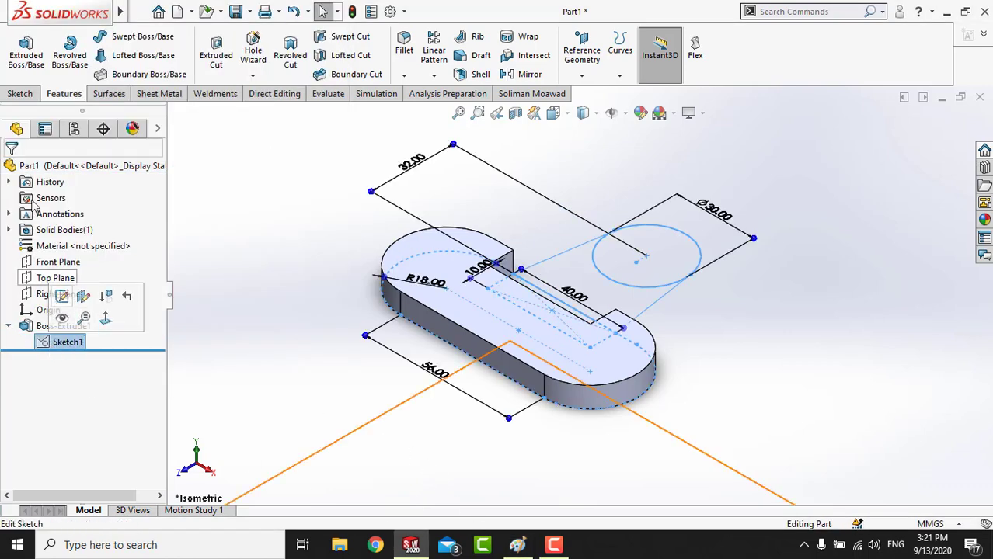
pyautogui.click(25, 63)
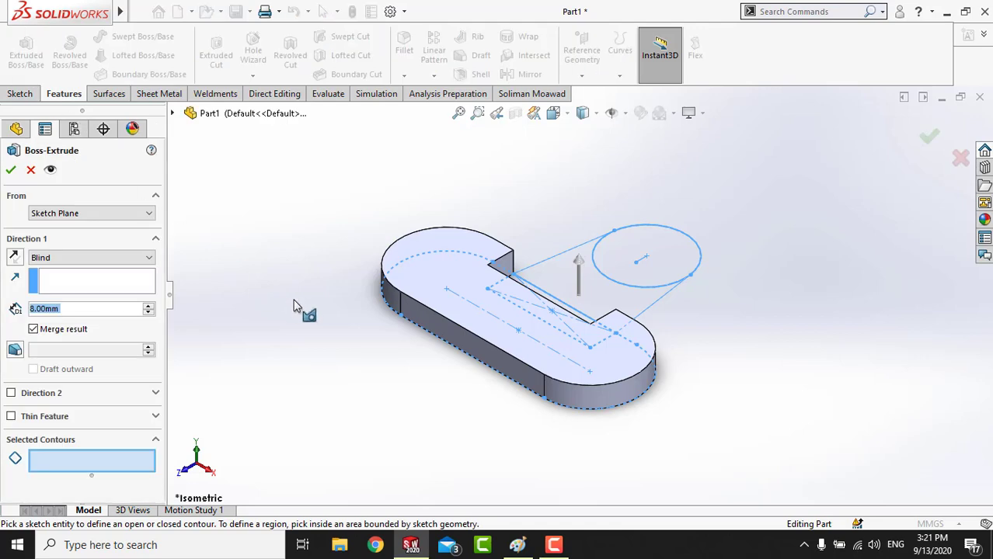
pyautogui.click(533, 290)
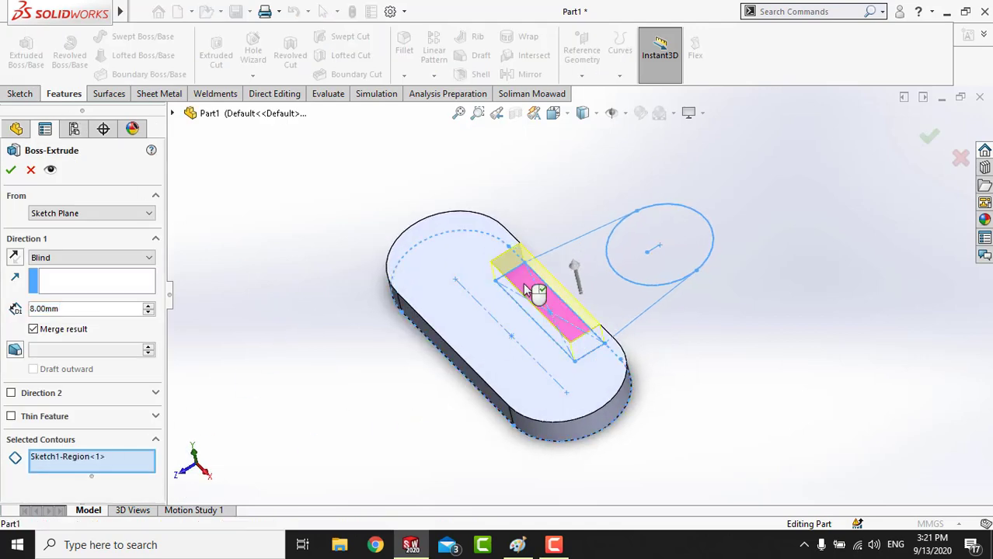
pyautogui.moveTo(531, 342)
pyautogui.mouseDown(button='middle')
pyautogui.moveTo(535, 303)
pyautogui.moveTo(541, 348)
pyautogui.moveTo(594, 317)
pyautogui.mouseUp(button='middle')
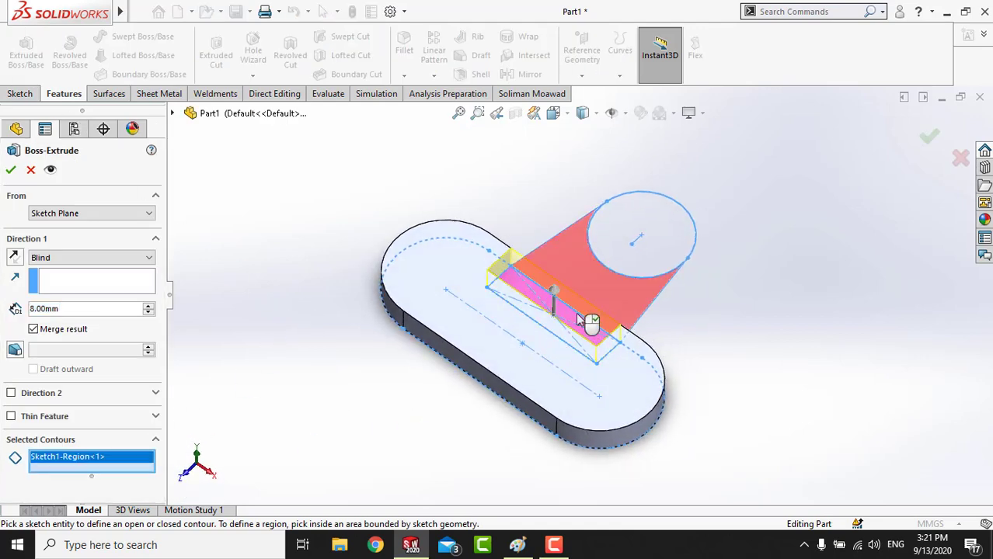
pyautogui.doubleClick(96, 308)
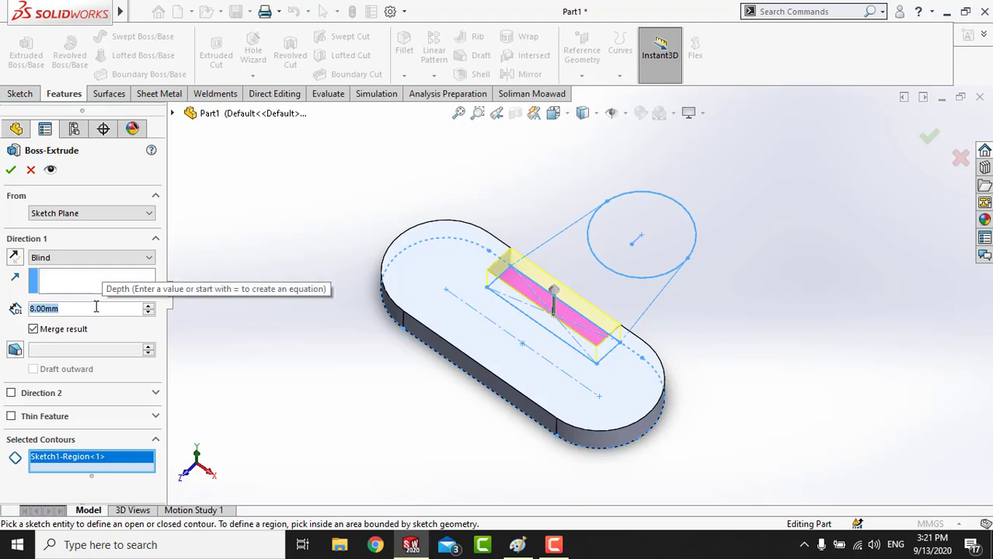
pyautogui.write('40')
pyautogui.press('Return')
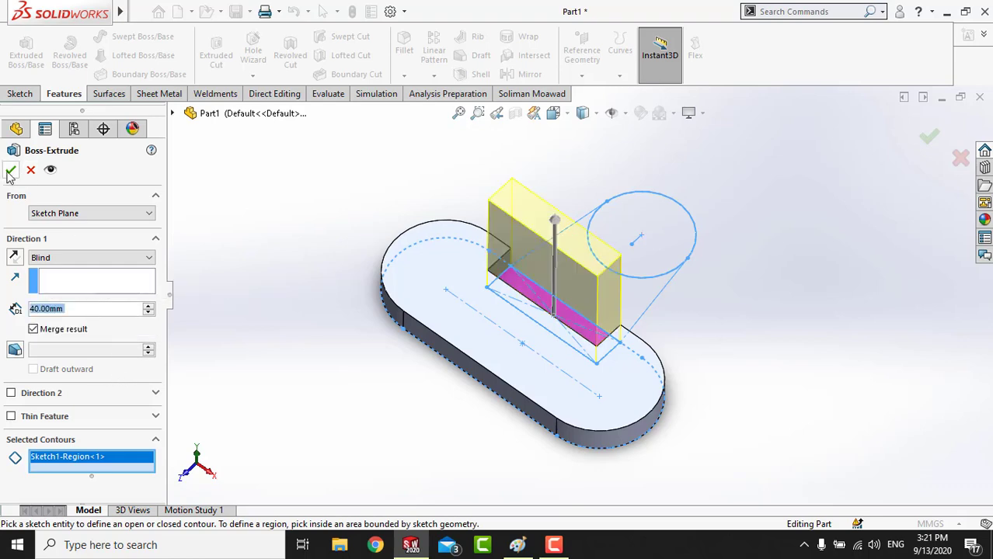
pyautogui.click(11, 170)
pyautogui.moveTo(371, 378)
pyautogui.mouseDown(button='middle')
pyautogui.moveTo(503, 401)
pyautogui.moveTo(741, 313)
pyautogui.moveTo(605, 306)
pyautogui.mouseUp(button='middle')
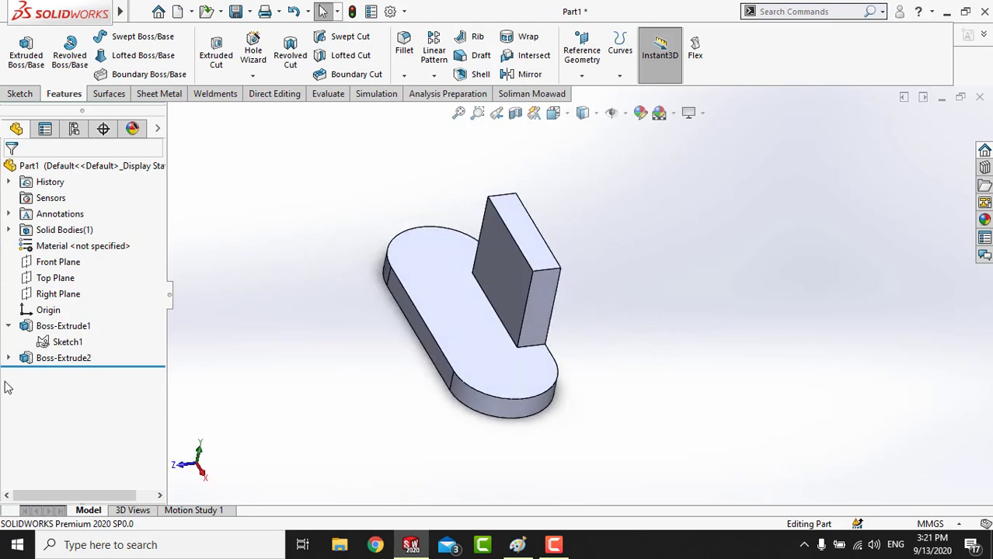
# - Start a third extrusion from Sketch1 on the region between the circle and block
pyautogui.click(62, 342)
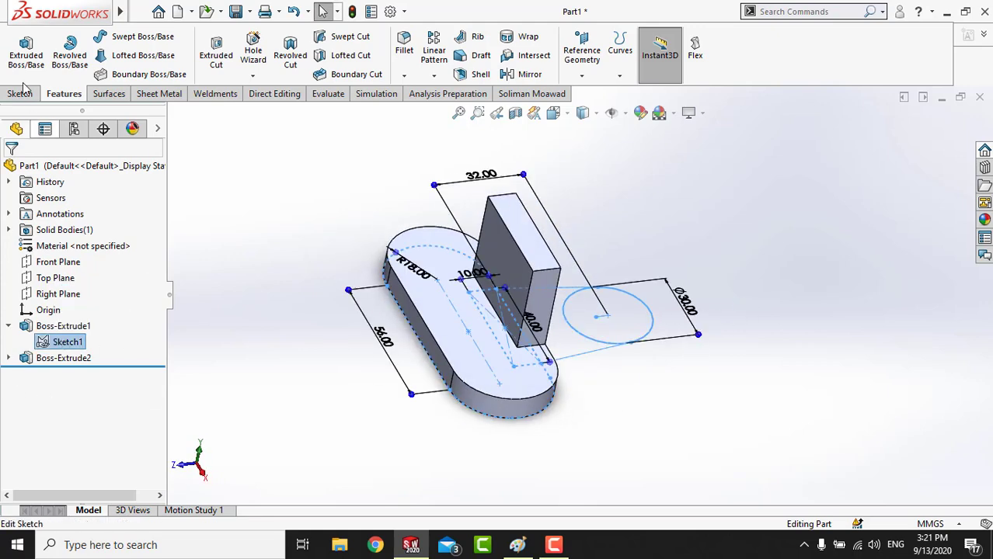
pyautogui.click(26, 50)
pyautogui.click(517, 544)
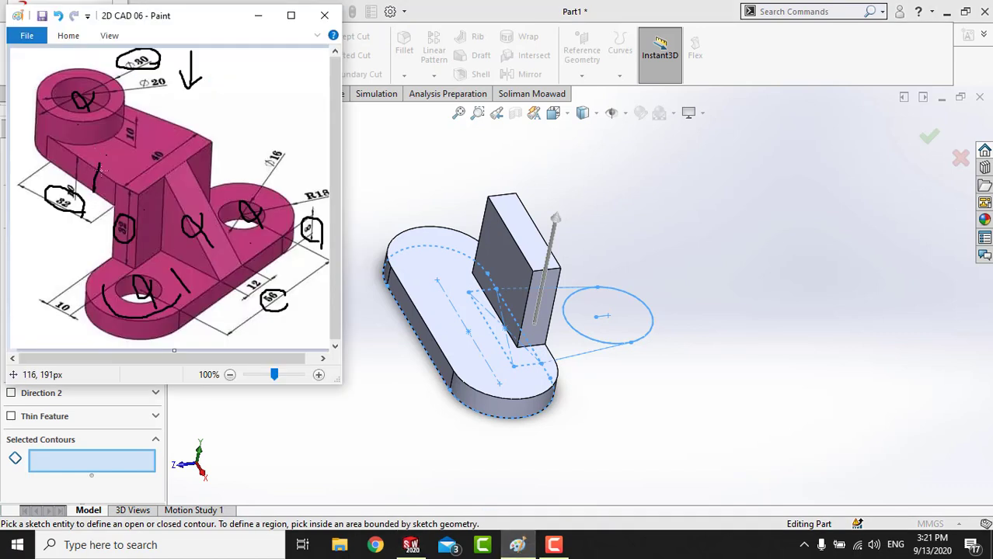
pyautogui.moveTo(100, 196); pyautogui.dragTo(112, 184)
pyautogui.click(345, 451)
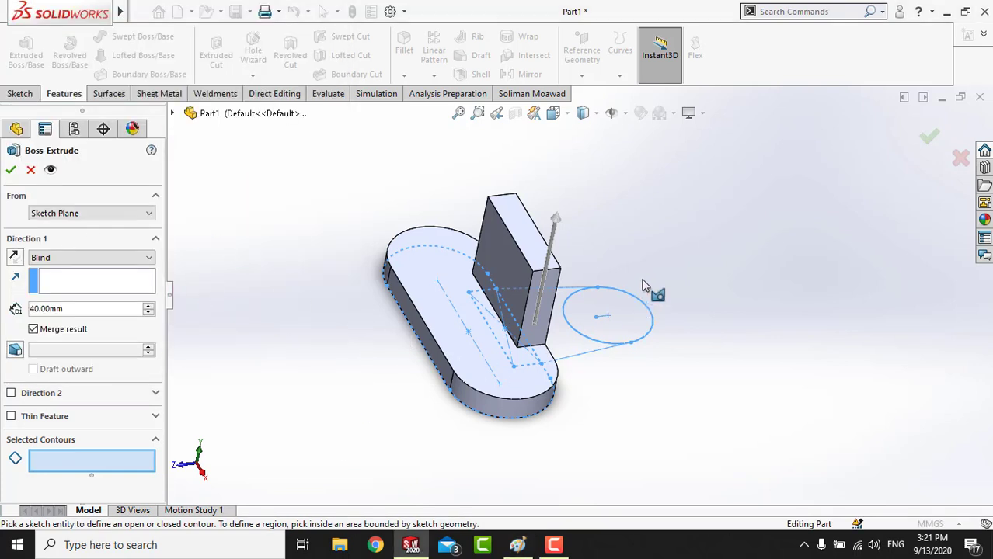
pyautogui.moveTo(650, 284); pyautogui.dragTo(621, 260, button='middle')
pyautogui.click(568, 346)
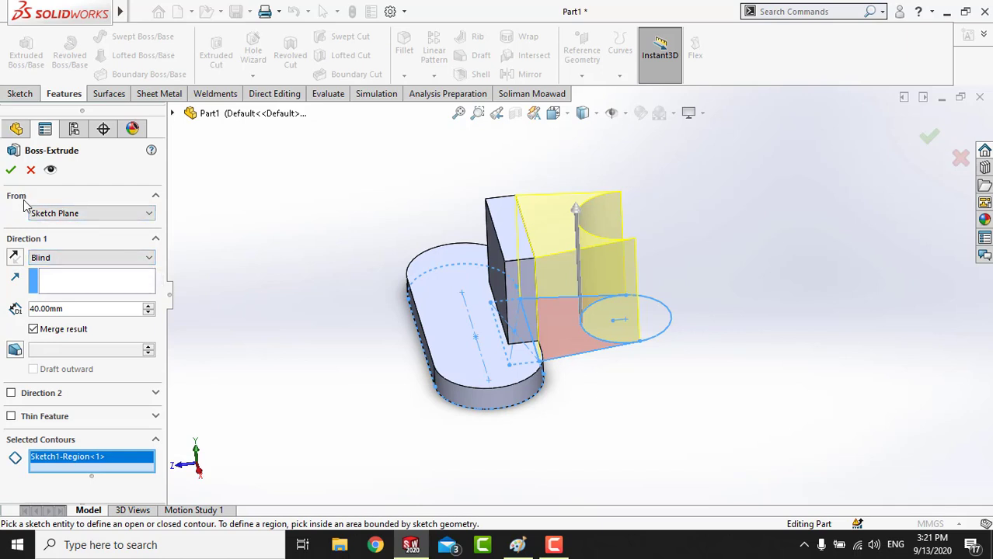
# - Start the extrusion from the block's top face, reversed, at a 10 mm blind depth
pyautogui.click(123, 214)
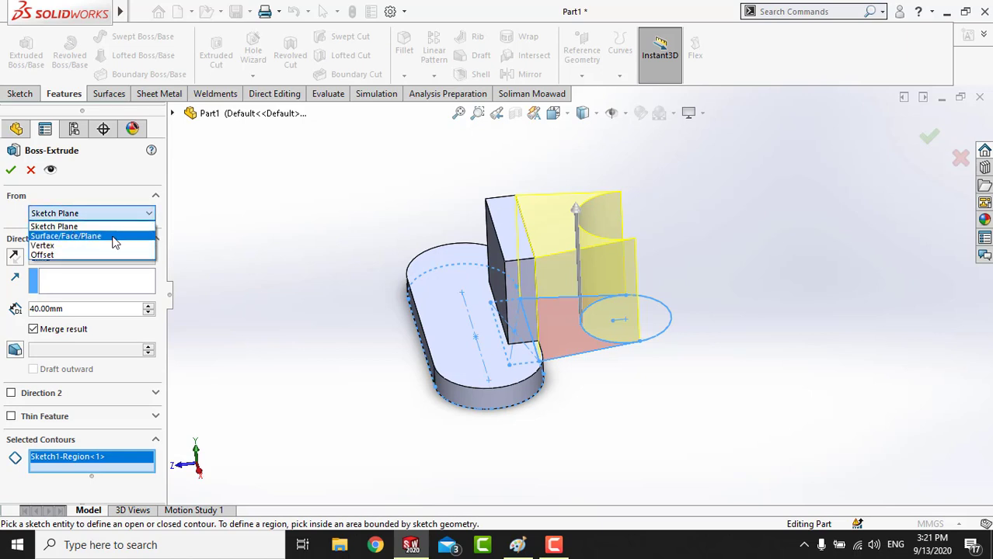
pyautogui.click(96, 236)
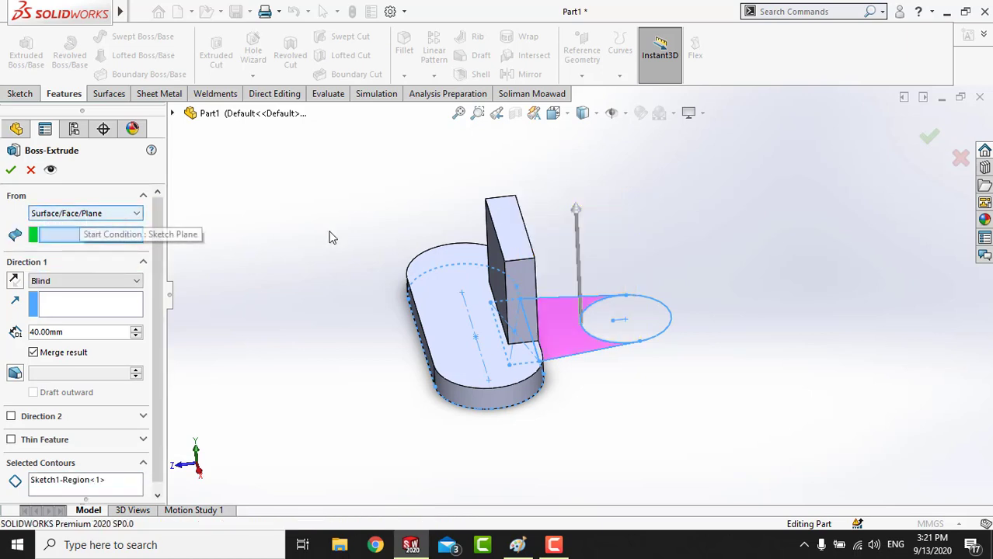
pyautogui.click(511, 233)
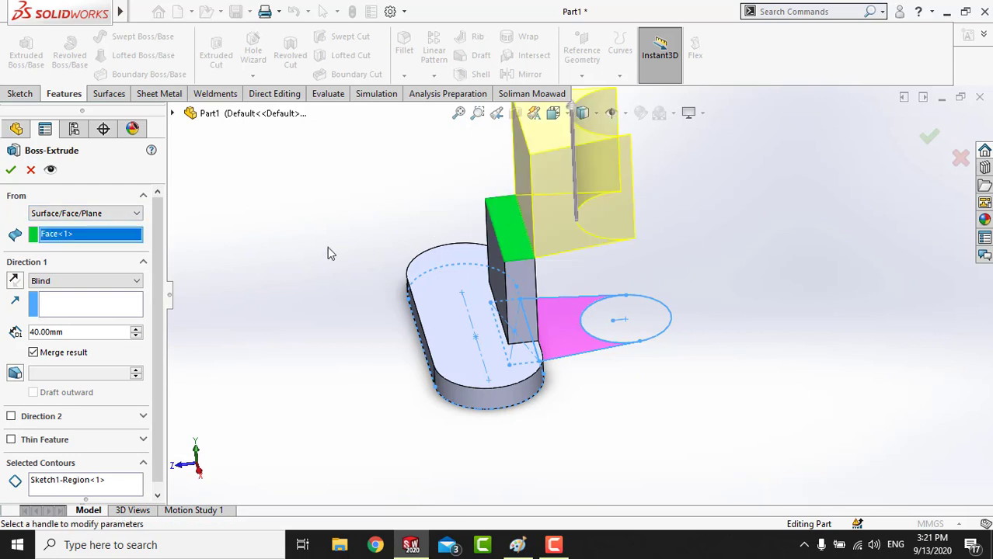
pyautogui.click(14, 280)
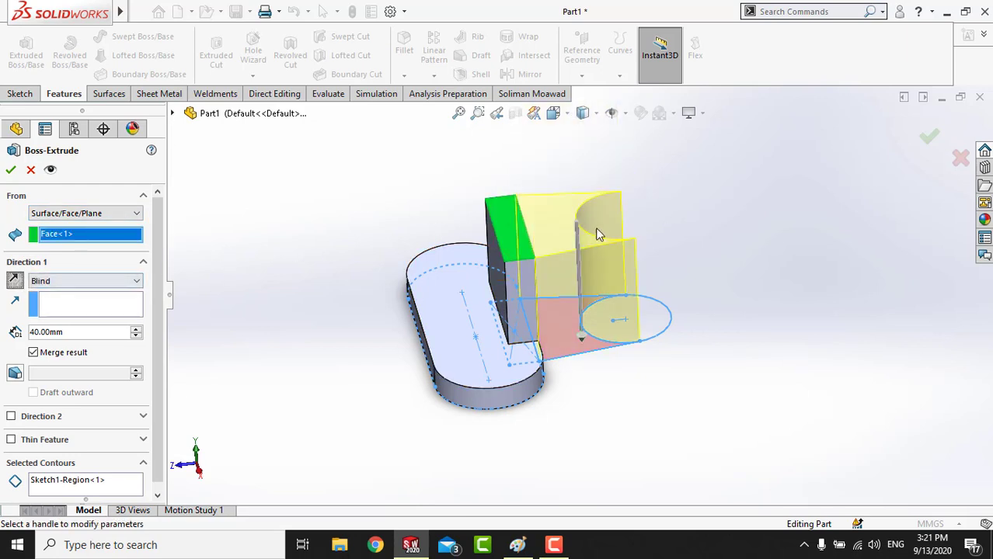
pyautogui.doubleClick(86, 333)
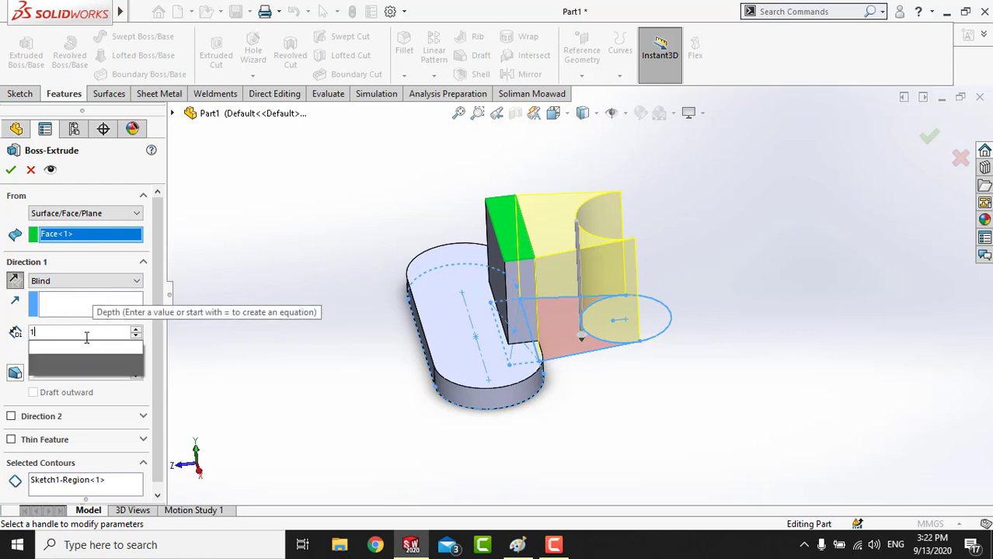
pyautogui.write('10')
pyautogui.press('Return')
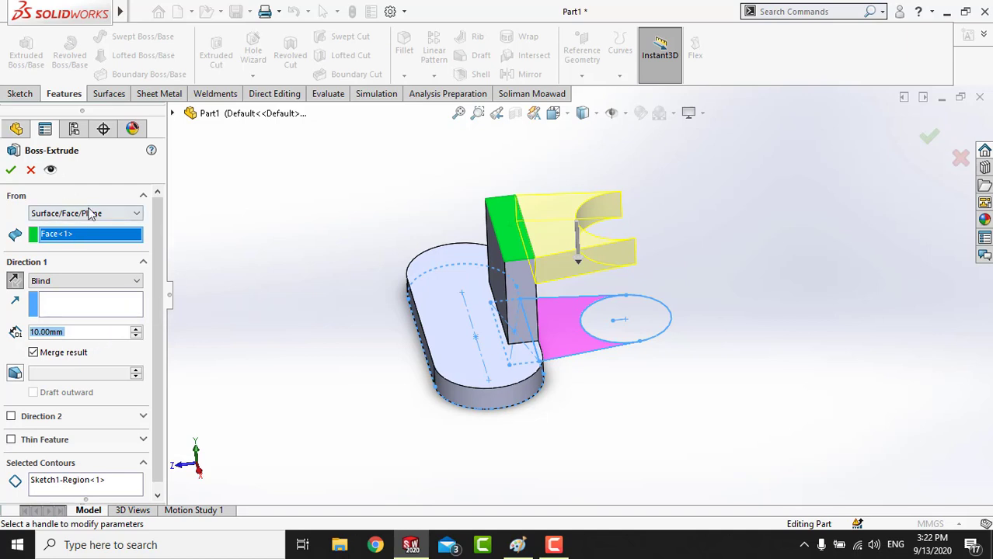
pyautogui.click(56, 212)
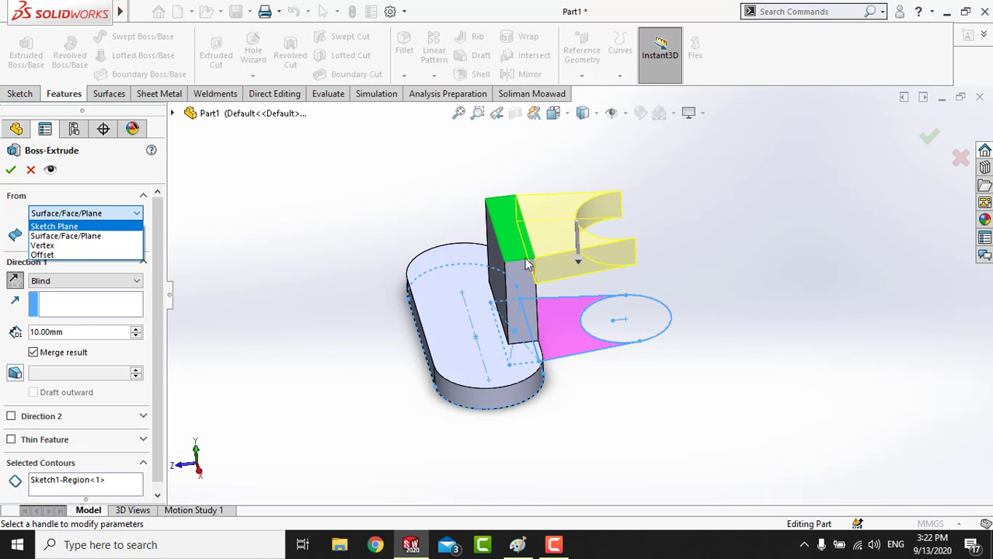
pyautogui.click(12, 175)
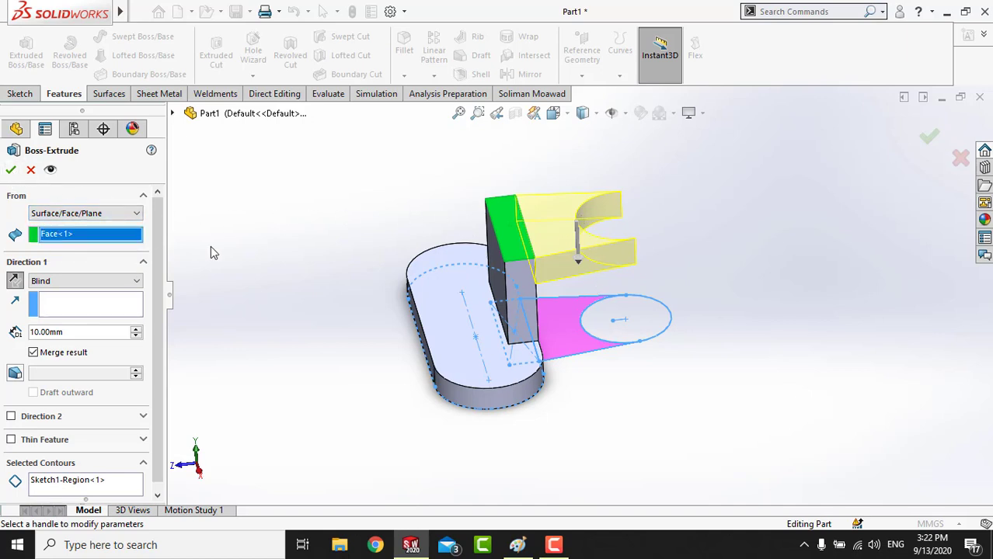
# - Accept the 10 mm arm extrusion and compare the model with the reference drawing
pyautogui.click(11, 170)
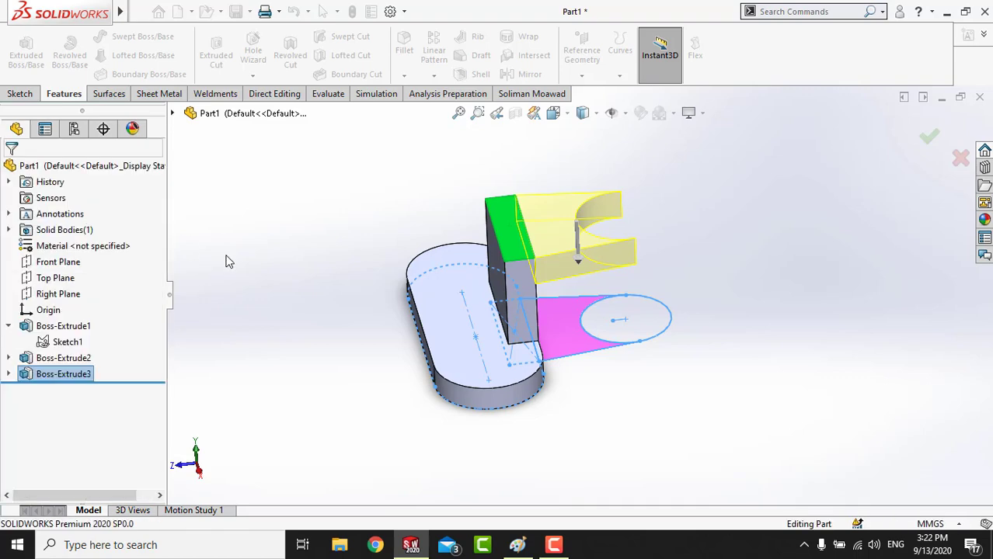
pyautogui.moveTo(224, 264)
pyautogui.mouseDown(button='middle')
pyautogui.moveTo(325, 277)
pyautogui.moveTo(369, 327)
pyautogui.moveTo(503, 335)
pyautogui.moveTo(603, 246)
pyautogui.moveTo(546, 317)
pyautogui.moveTo(601, 288)
pyautogui.moveTo(499, 272)
pyautogui.moveTo(571, 288)
pyautogui.moveTo(579, 299)
pyautogui.mouseUp(button='middle')
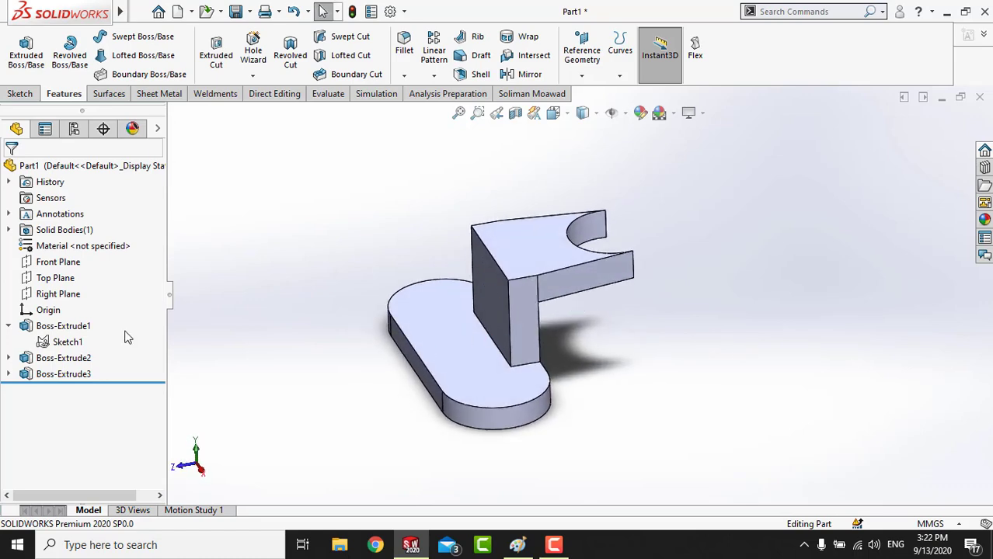
pyautogui.click(68, 342)
pyautogui.click(518, 544)
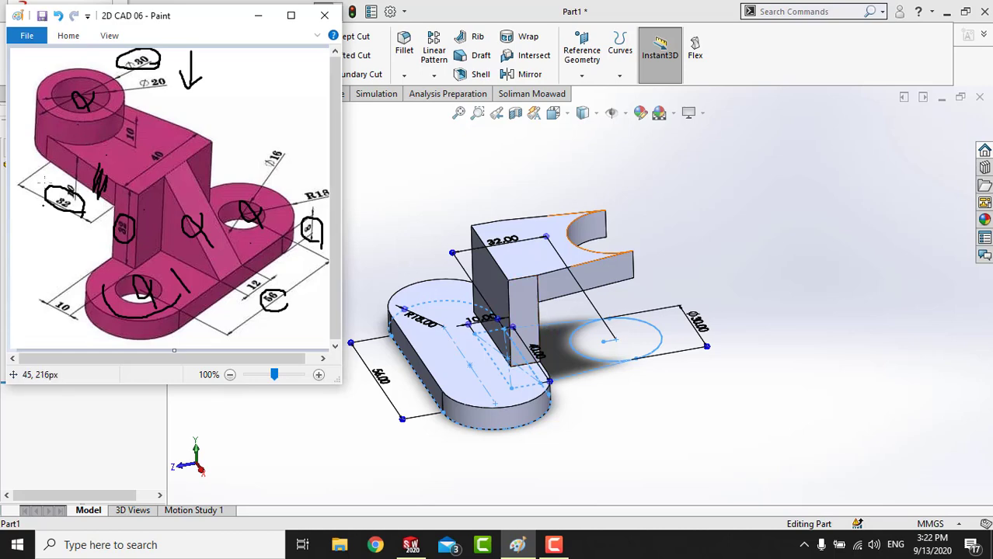
pyautogui.click(605, 341)
pyautogui.moveTo(605, 342); pyautogui.dragTo(584, 342, button='middle')
# - Recheck the reference drawing and begin a fourth boss extrusion from Sketch1
pyautogui.click(518, 545)
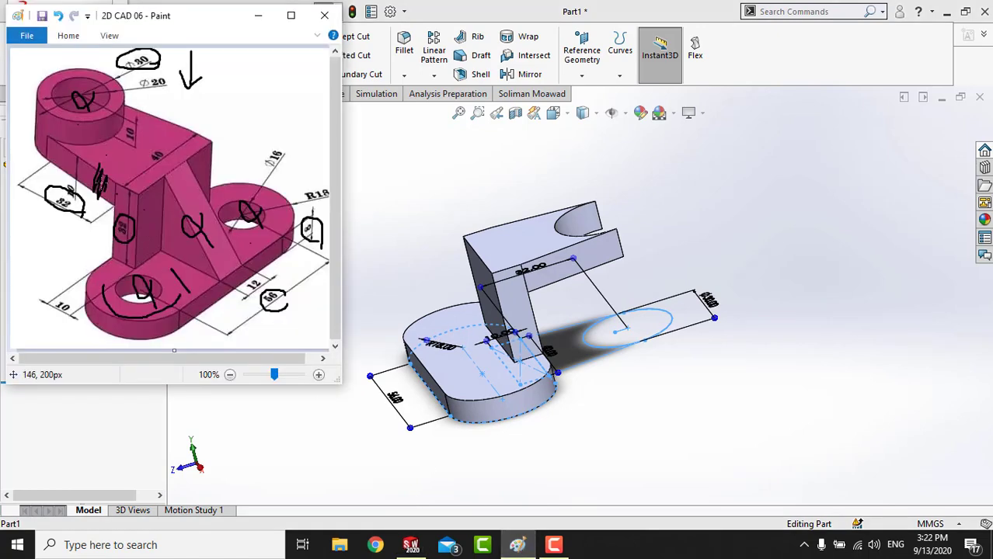
pyautogui.click(423, 195)
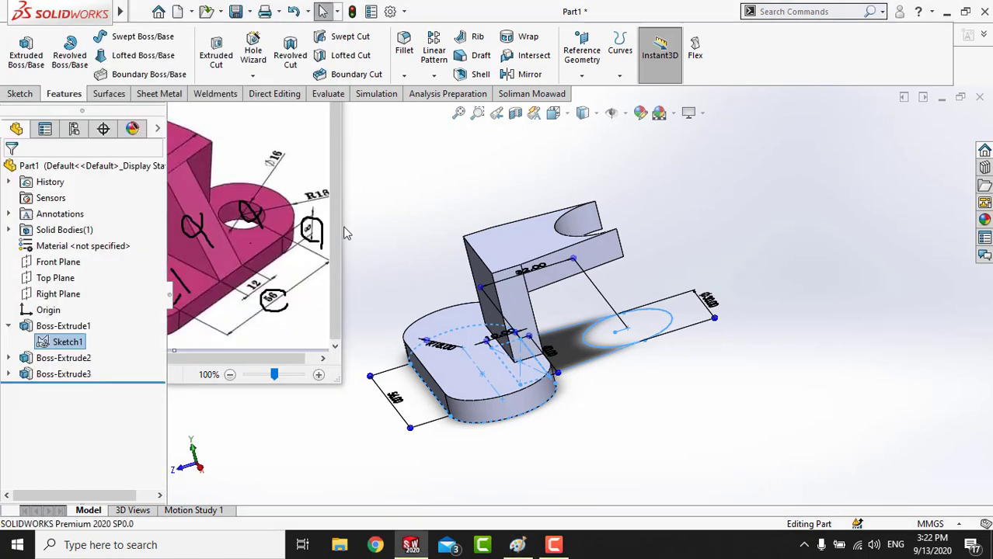
pyautogui.click(67, 342)
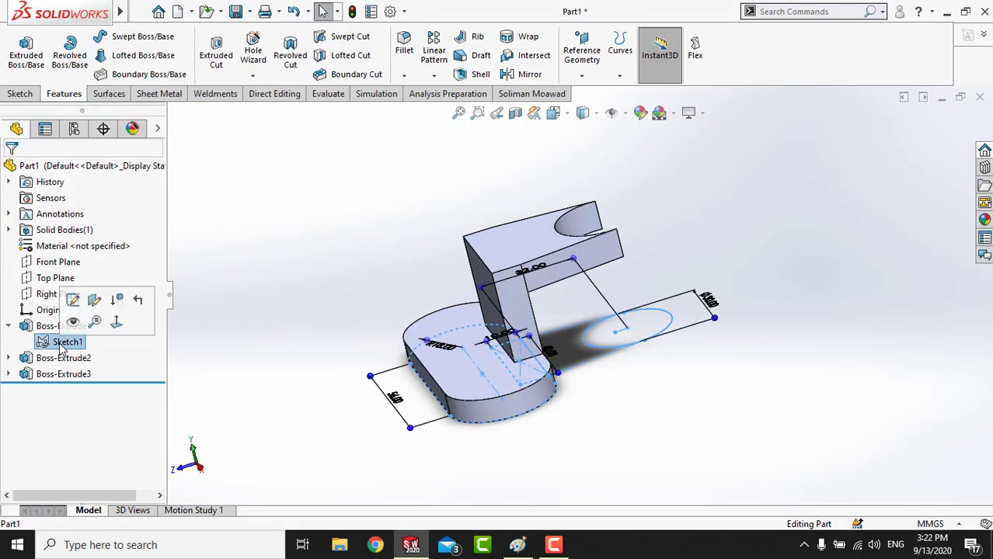
pyautogui.click(24, 56)
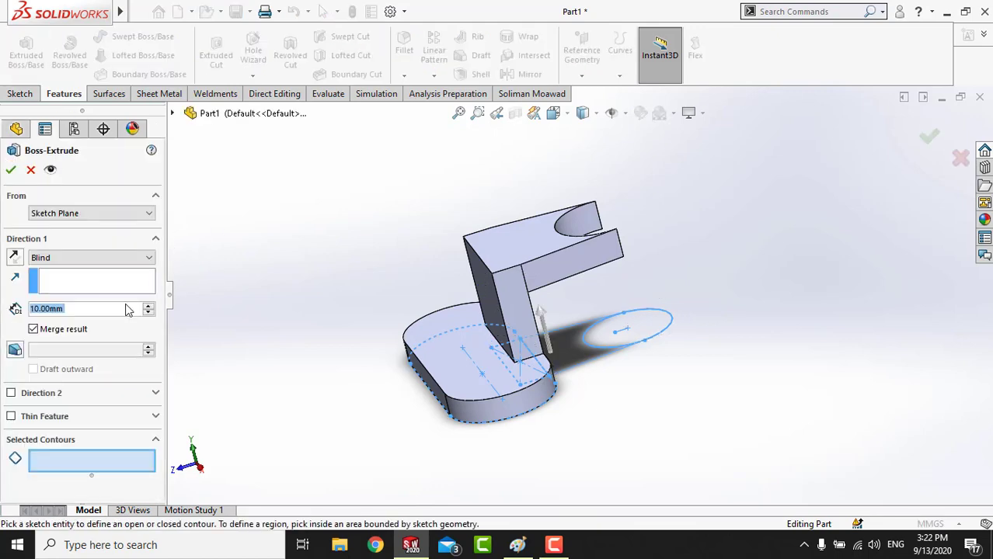
# - Extrude the circular region 20 mm from the arm's top face as Boss-Extrude4
pyautogui.click(657, 326)
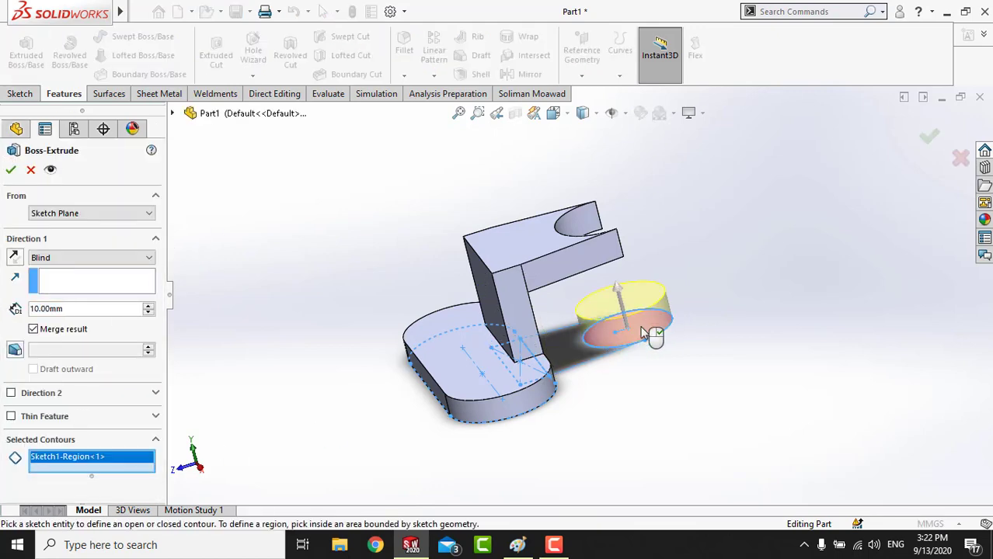
pyautogui.moveTo(636, 356)
pyautogui.mouseDown(button='middle')
pyautogui.moveTo(659, 308)
pyautogui.moveTo(591, 326)
pyautogui.mouseUp(button='middle')
pyautogui.click(77, 214)
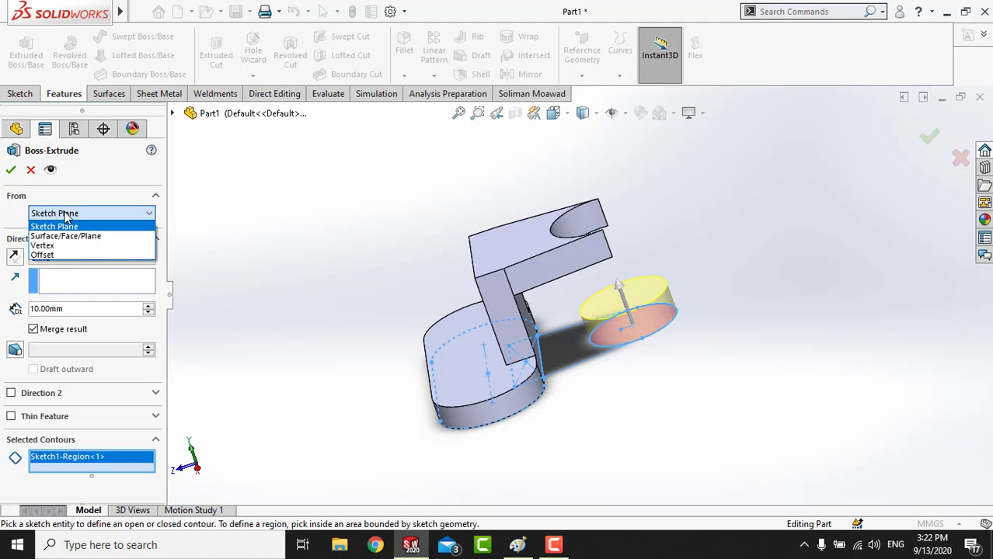
pyautogui.click(66, 236)
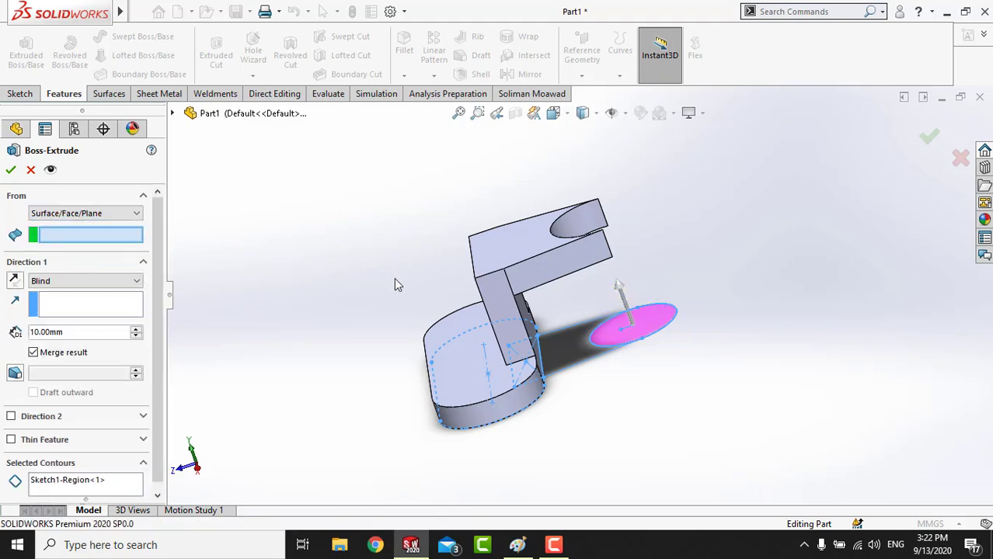
pyautogui.moveTo(394, 285)
pyautogui.mouseDown(button='middle')
pyautogui.moveTo(328, 260)
pyautogui.moveTo(293, 216)
pyautogui.mouseUp(button='middle')
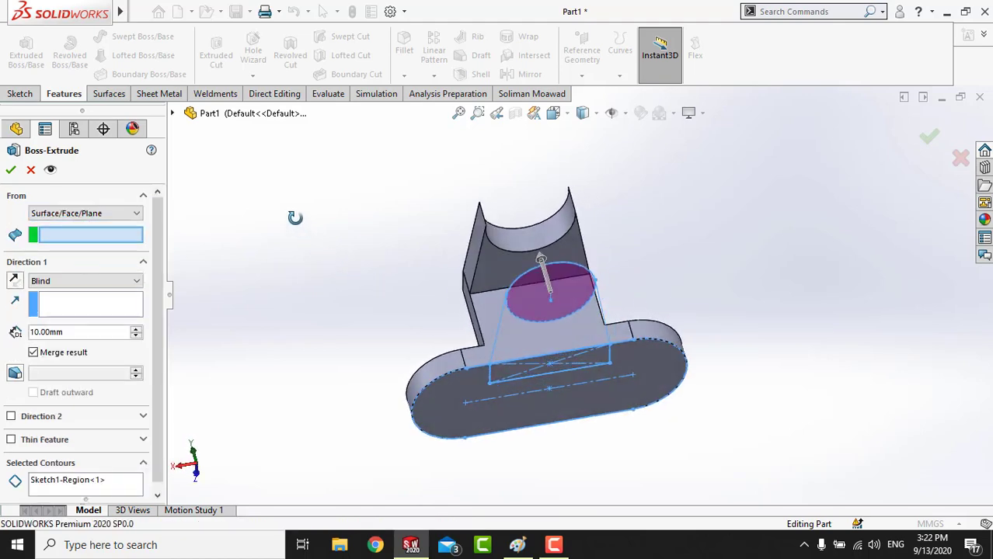
pyautogui.click(491, 262)
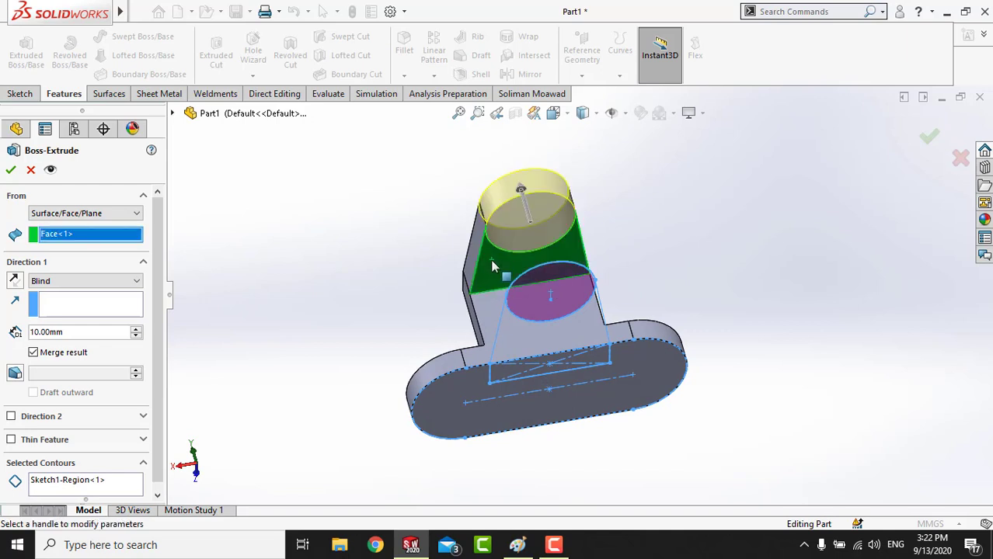
pyautogui.moveTo(491, 262); pyautogui.dragTo(571, 301, button='middle')
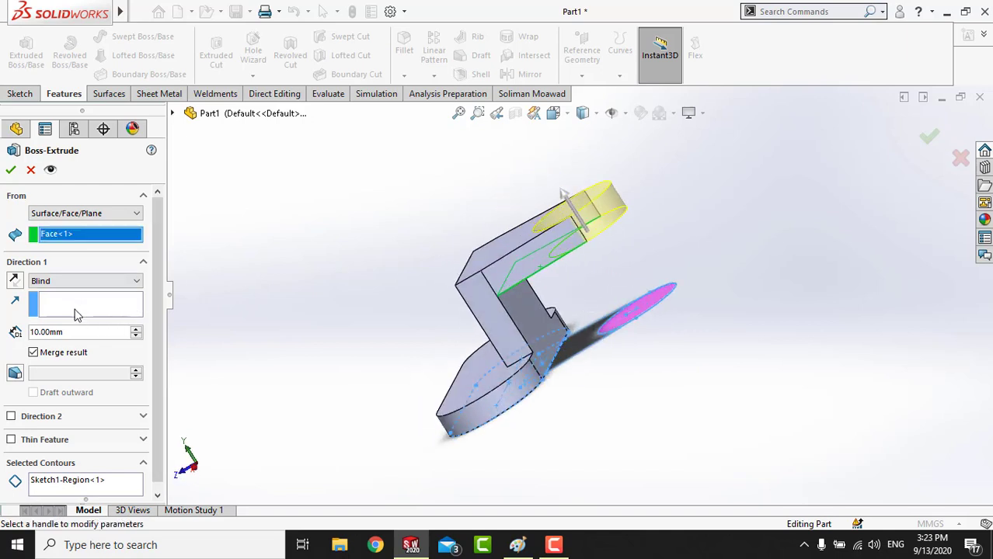
pyautogui.doubleClick(78, 332)
pyautogui.write('20')
pyautogui.press('Return')
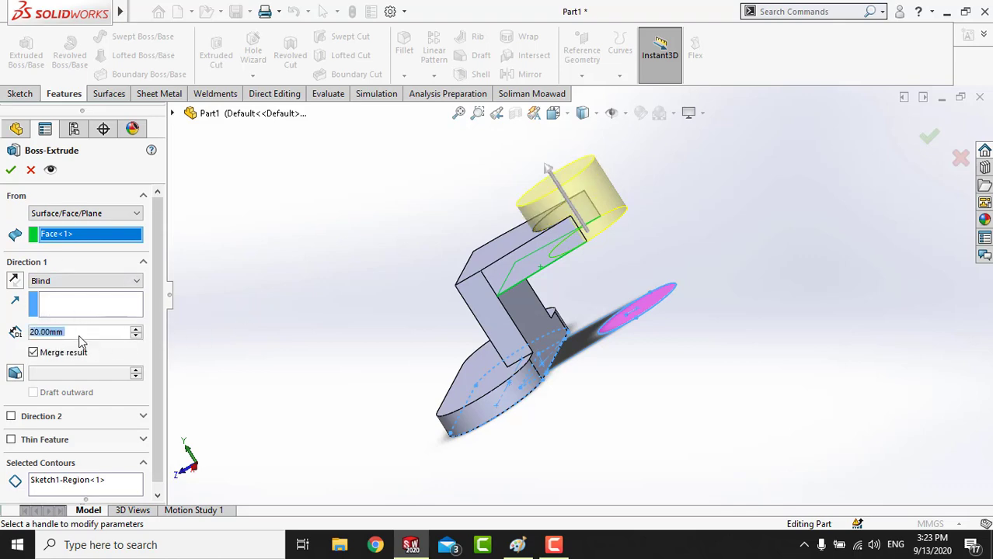
pyautogui.click(10, 167)
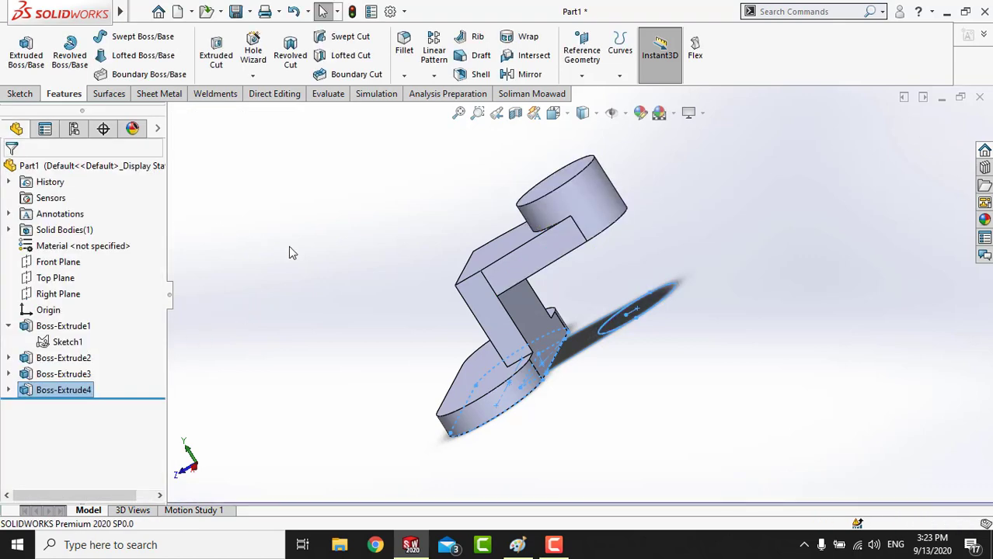
# - Orbit the part from several angles and inspect the cylinder face's dimensions
pyautogui.moveTo(288, 247)
pyautogui.mouseDown(button='middle')
pyautogui.moveTo(300, 173)
pyautogui.moveTo(610, 272)
pyautogui.mouseUp(button='middle')
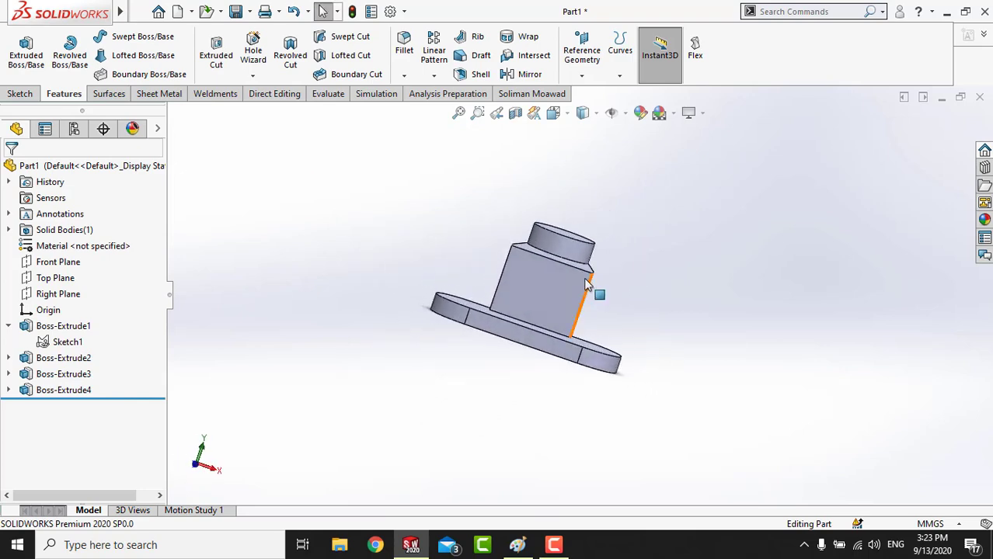
pyautogui.moveTo(593, 344)
pyautogui.mouseDown(button='middle')
pyautogui.moveTo(688, 328)
pyautogui.moveTo(672, 318)
pyautogui.moveTo(609, 329)
pyautogui.moveTo(606, 290)
pyautogui.mouseUp(button='middle')
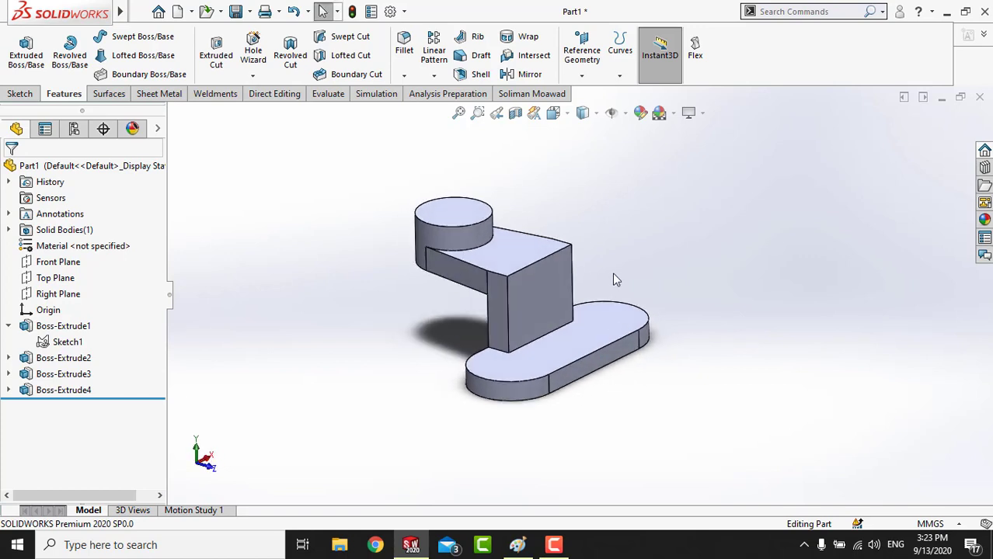
pyautogui.moveTo(614, 280)
pyautogui.mouseDown(button='middle')
pyautogui.moveTo(576, 281)
pyautogui.moveTo(572, 332)
pyautogui.moveTo(617, 300)
pyautogui.mouseUp(button='middle')
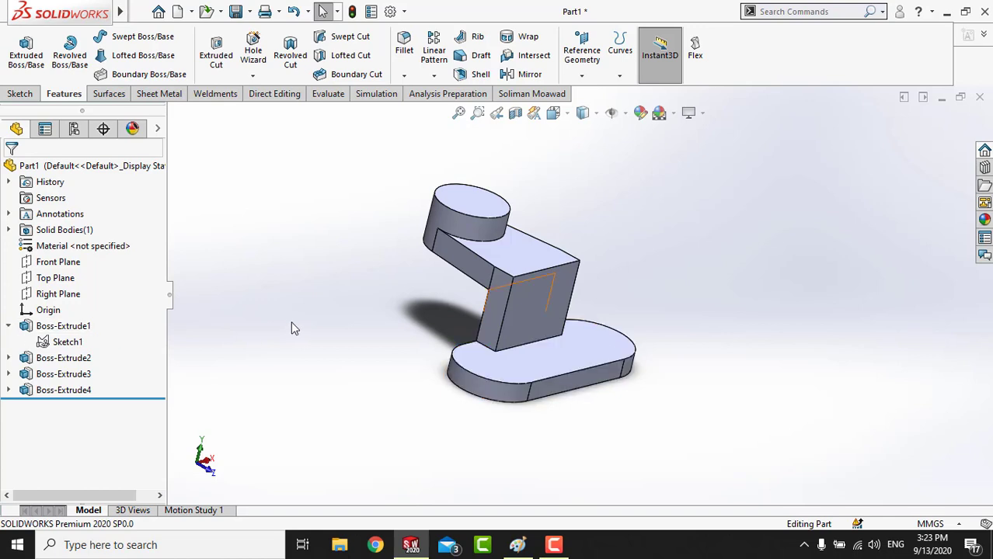
pyautogui.click(11, 327)
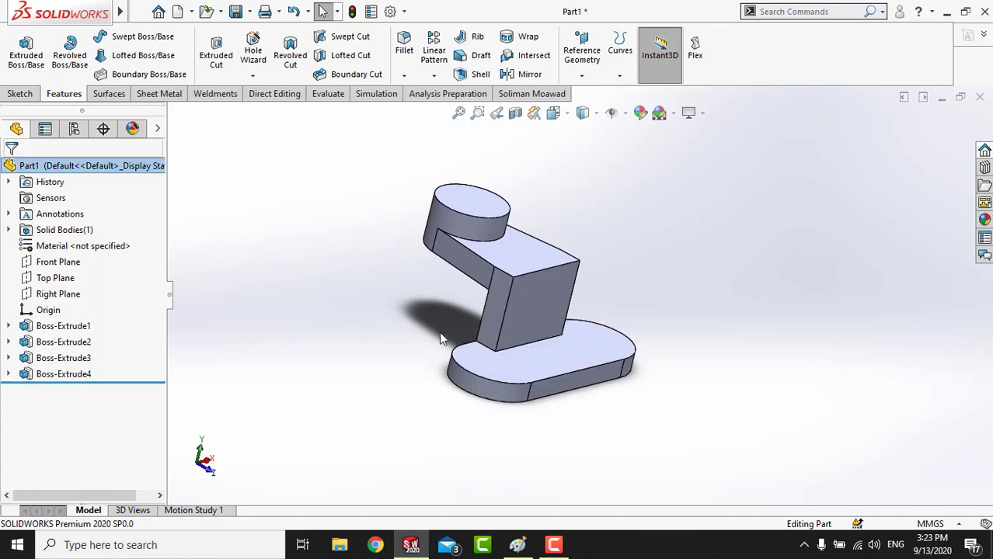
pyautogui.moveTo(439, 331)
pyautogui.mouseDown(button='middle')
pyautogui.moveTo(363, 400)
pyautogui.moveTo(562, 247)
pyautogui.mouseUp(button='middle')
pyautogui.click(532, 222)
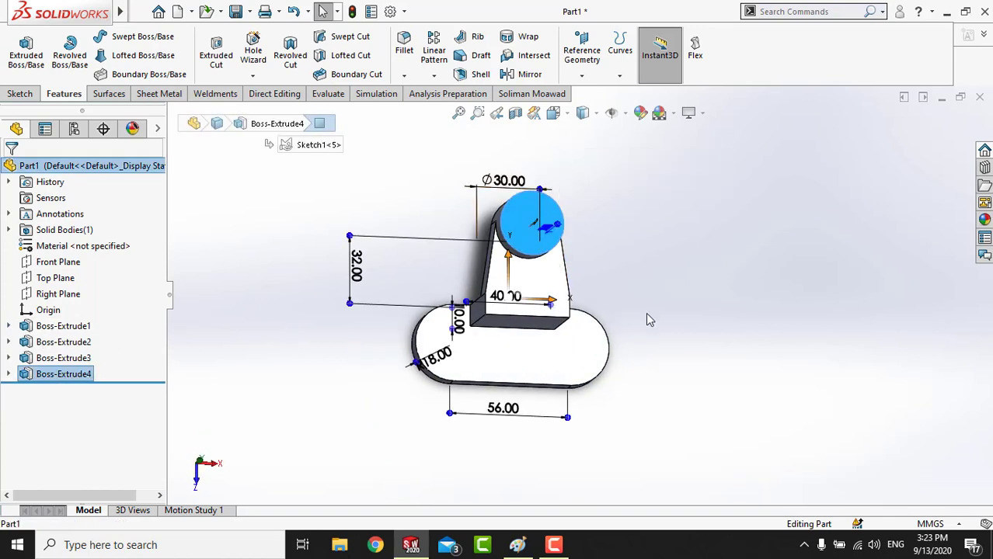
pyautogui.moveTo(645, 312); pyautogui.dragTo(657, 254, button='middle')
pyautogui.click(657, 254)
pyautogui.click(540, 223)
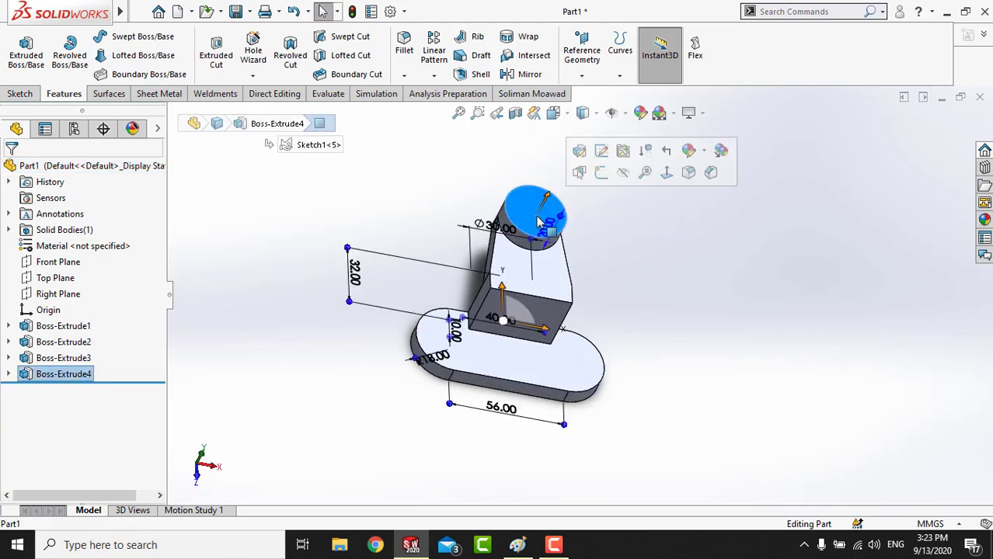
pyautogui.click(643, 263)
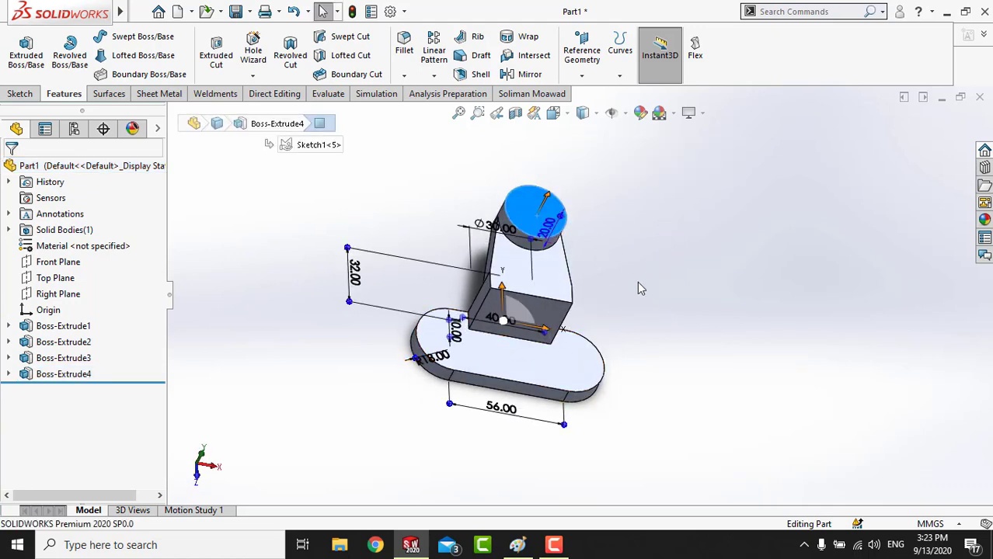
# - Check the cylinder and base plate dimensions, then select the cylinder's top circular face
pyautogui.moveTo(643, 263)
pyautogui.mouseDown(button='middle')
pyautogui.moveTo(671, 239)
pyautogui.moveTo(607, 235)
pyautogui.mouseUp(button='middle')
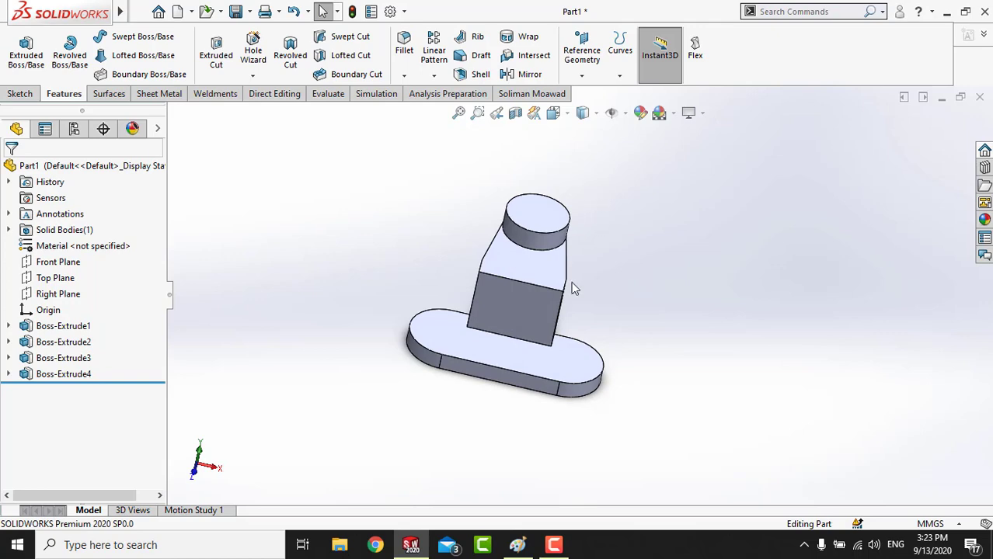
pyautogui.moveTo(572, 323)
pyautogui.mouseDown(button='middle')
pyautogui.moveTo(642, 303)
pyautogui.moveTo(622, 287)
pyautogui.moveTo(690, 297)
pyautogui.moveTo(572, 318)
pyautogui.moveTo(656, 308)
pyautogui.mouseUp(button='middle')
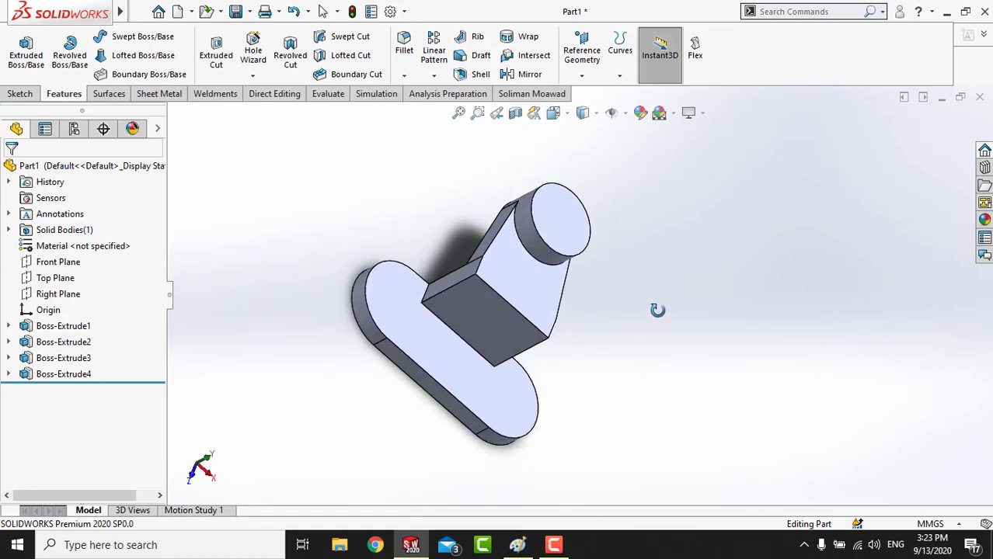
pyautogui.click(558, 227)
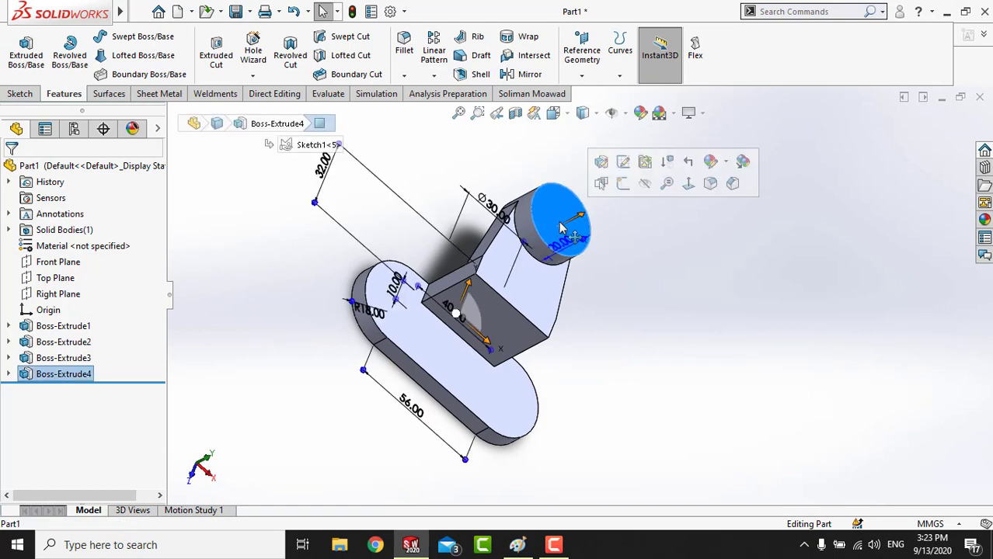
pyautogui.click(626, 355)
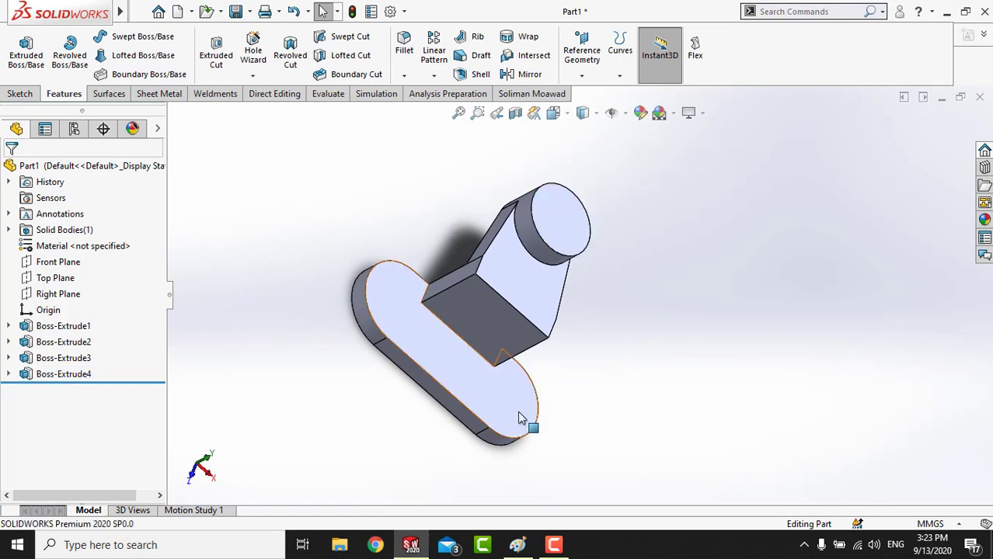
pyautogui.click(518, 411)
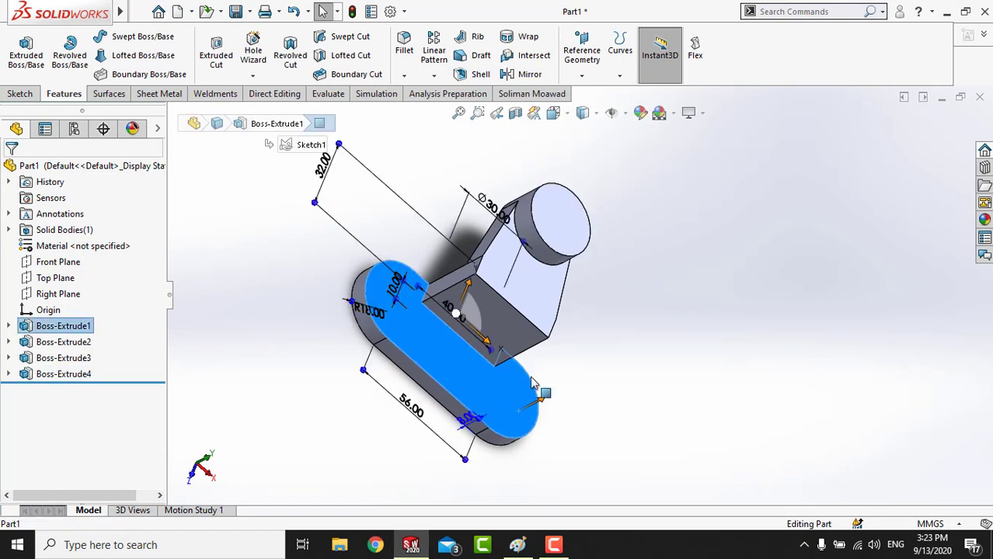
pyautogui.click(601, 305)
pyautogui.moveTo(284, 418); pyautogui.dragTo(602, 241, button='middle')
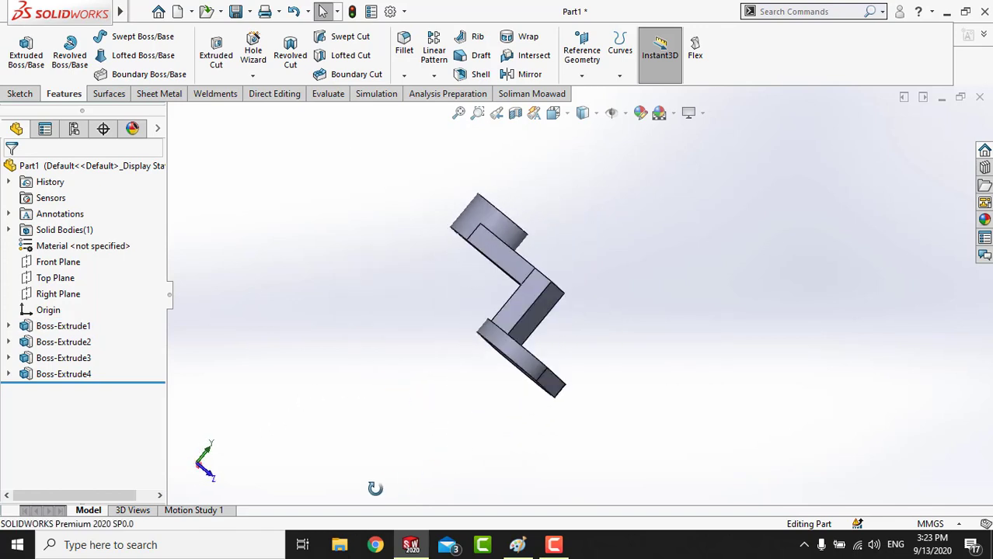
pyautogui.scroll(-3, 605, 246)
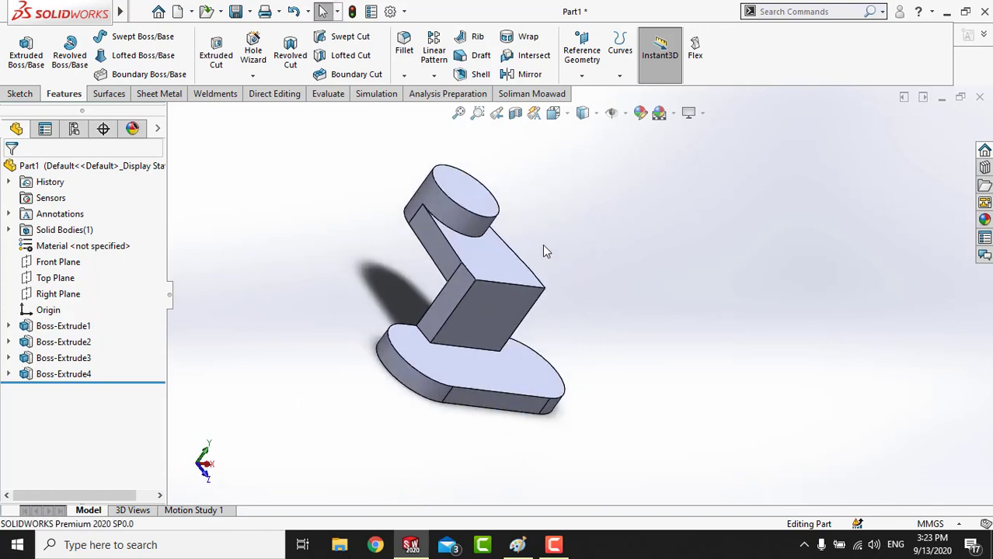
pyautogui.click(471, 204)
# - Start a sketch on the top face, view it Normal To, and circle the boss and right end
pyautogui.click(554, 153)
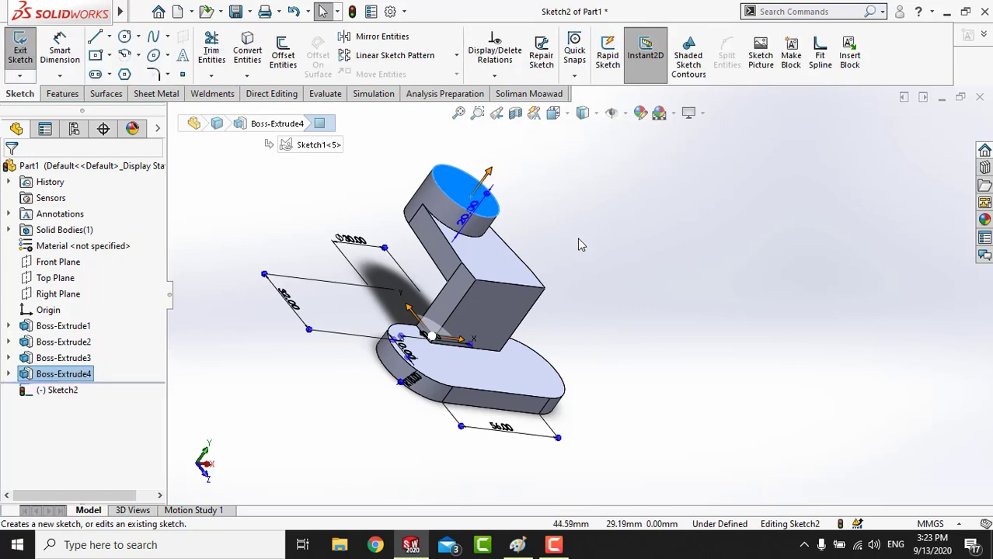
pyautogui.hotkey('ctrl', '8')
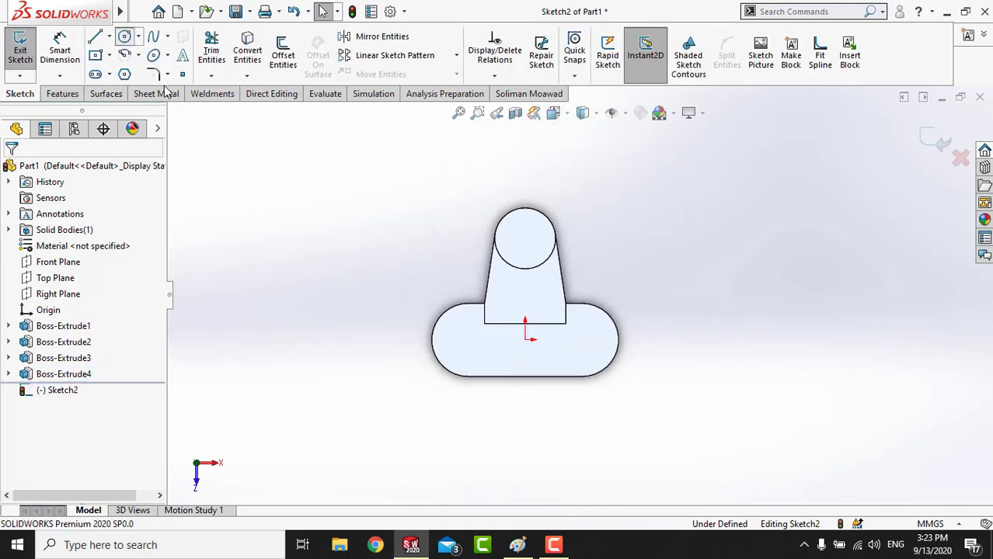
pyautogui.click(124, 36)
pyautogui.click(525, 239)
pyautogui.click(538, 224)
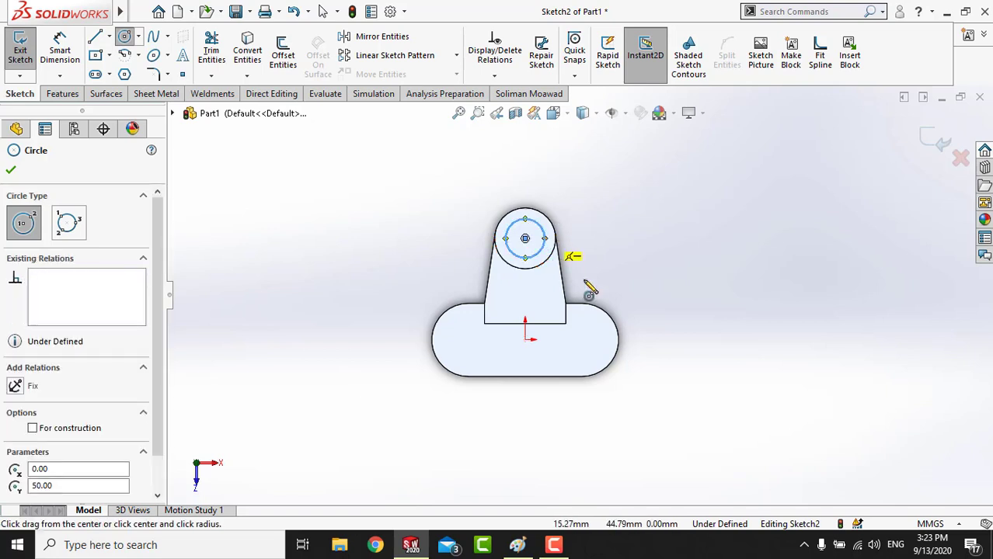
pyautogui.click(582, 341)
pyautogui.click(599, 334)
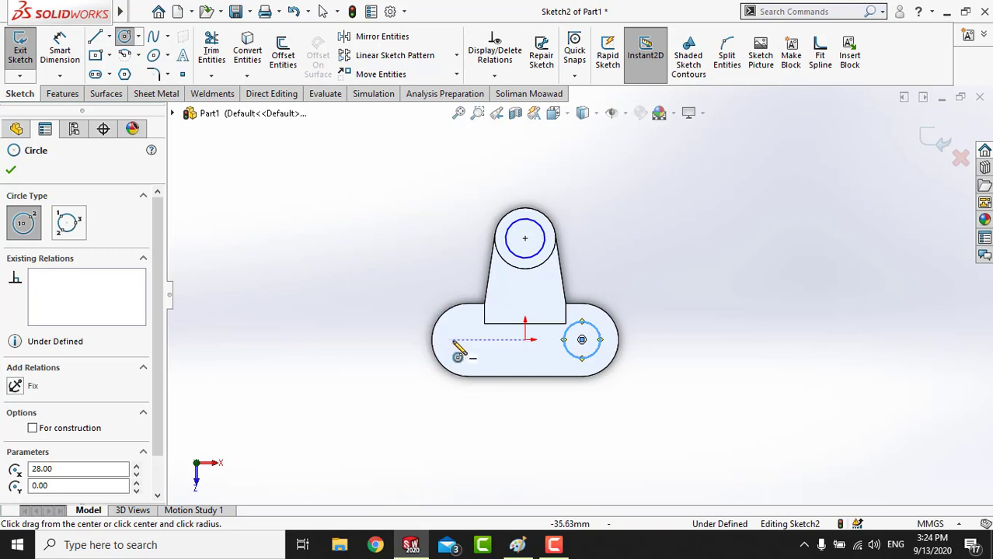
# - Draw the third circle on the left slot end's arc and end the Circle tool
pyautogui.scroll(-2, 460, 342)
pyautogui.scroll(-1, 460, 342)
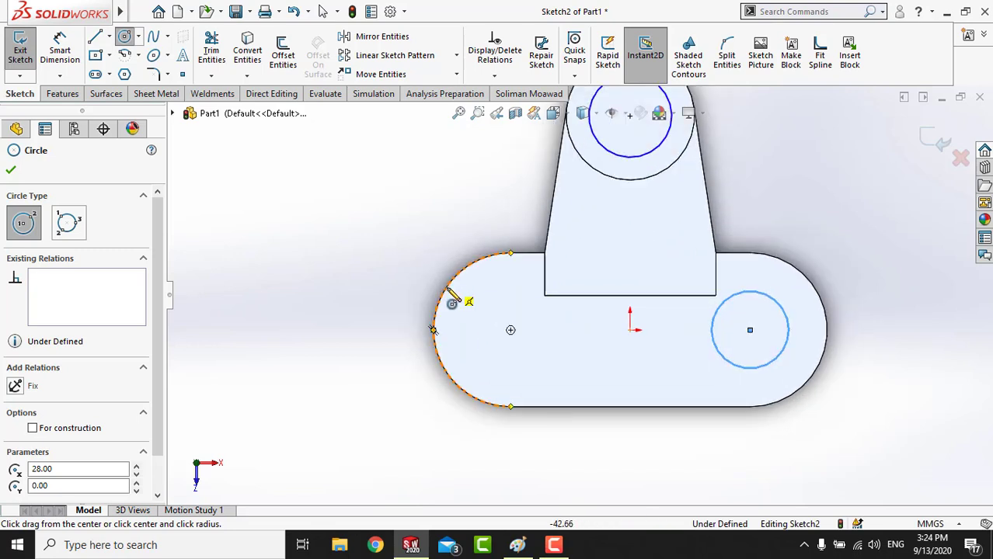
pyautogui.click(511, 330)
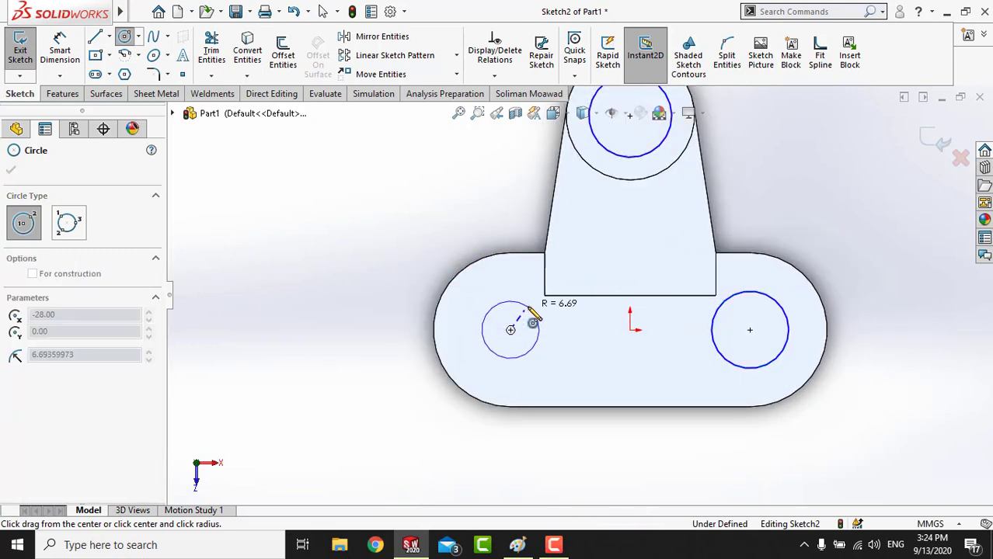
pyautogui.click(532, 317)
pyautogui.rightClick(406, 239)
pyautogui.click(427, 244)
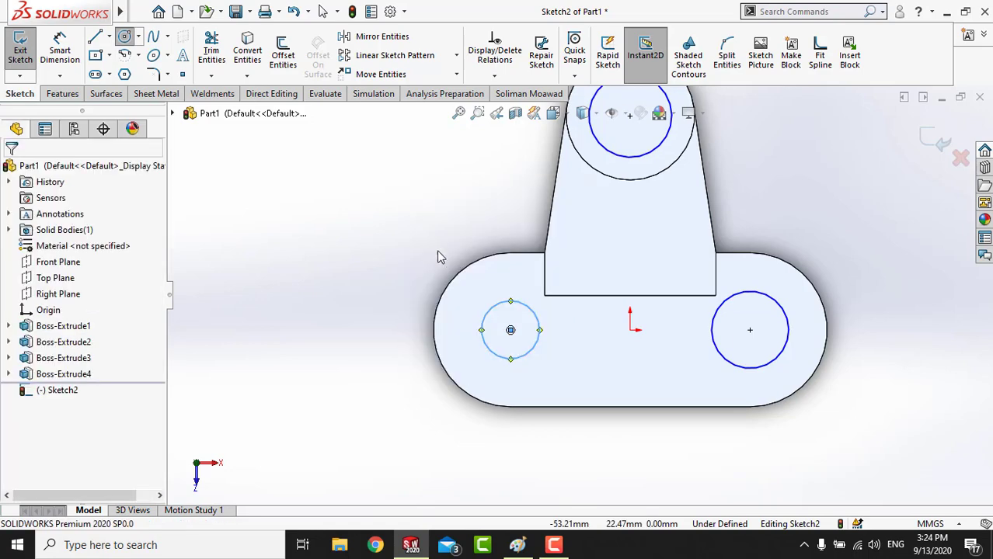
# - Apply an Equal relation to the left and right base-plate circles
pyautogui.click(505, 304)
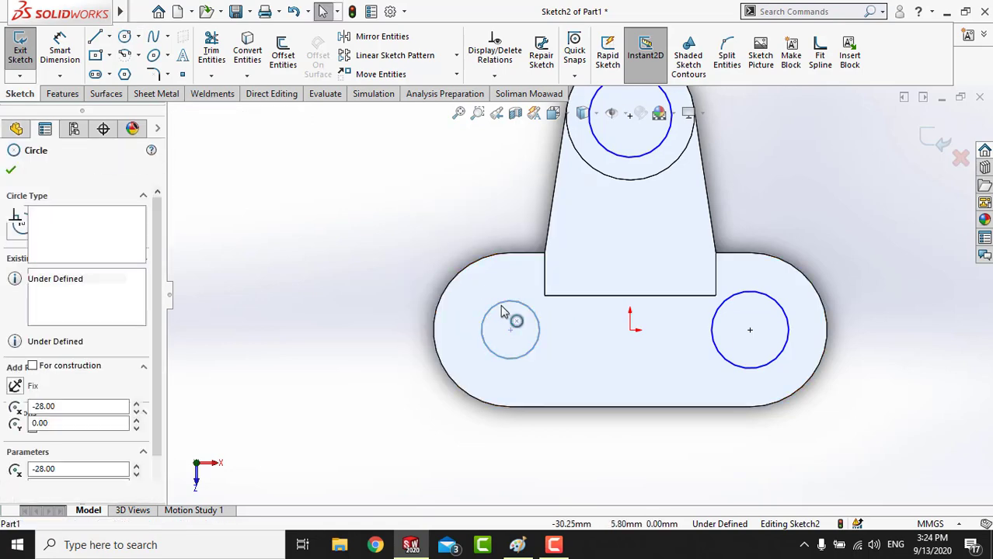
pyautogui.keyDown('ctrl'); pyautogui.click(788, 315); pyautogui.keyUp('ctrl')
pyautogui.click(868, 233)
pyautogui.click(886, 324)
pyautogui.scroll(5, 858, 328)
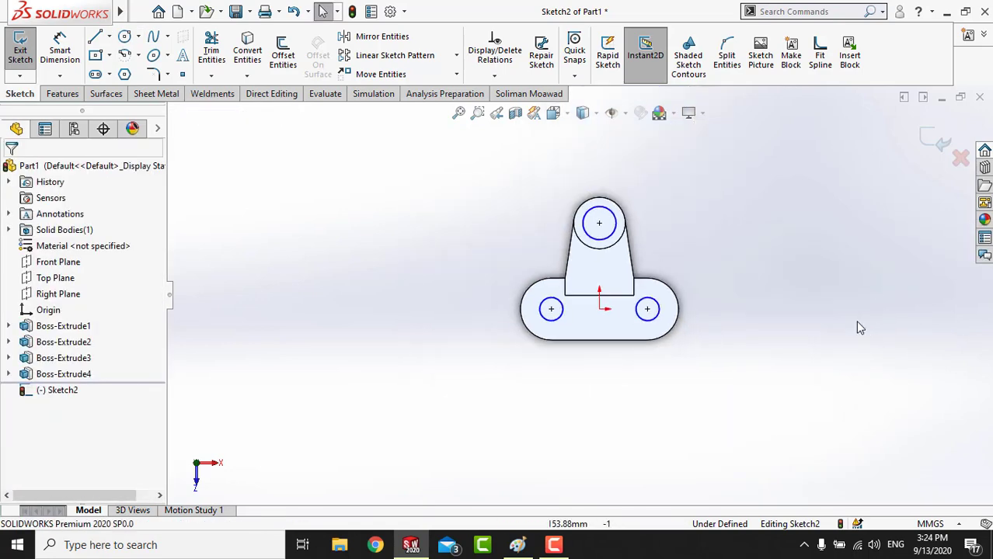
pyautogui.scroll(-3, 713, 269)
pyautogui.click(531, 547)
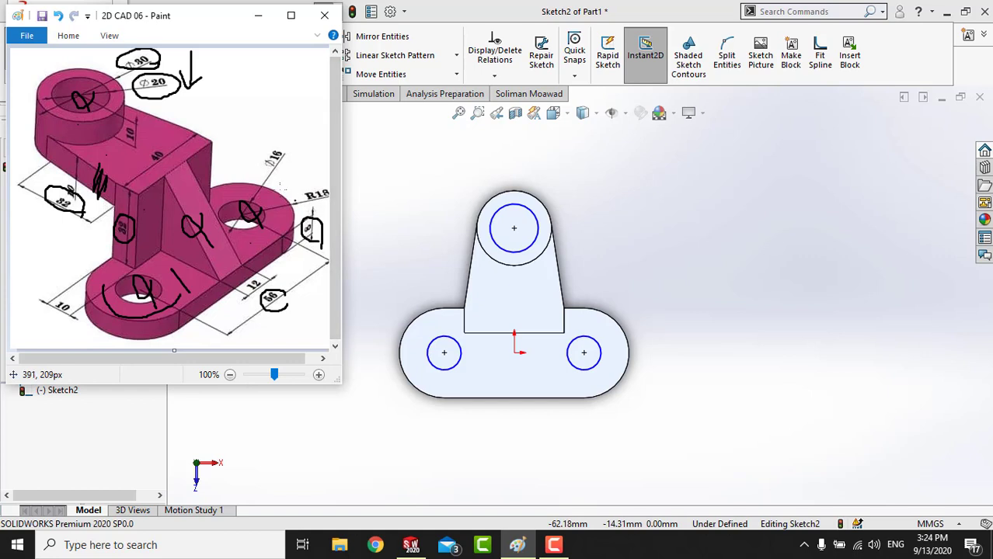
# - Dimension the top circle at Ø20 mm and the right base circle at Ø16 mm
pyautogui.click(347, 317)
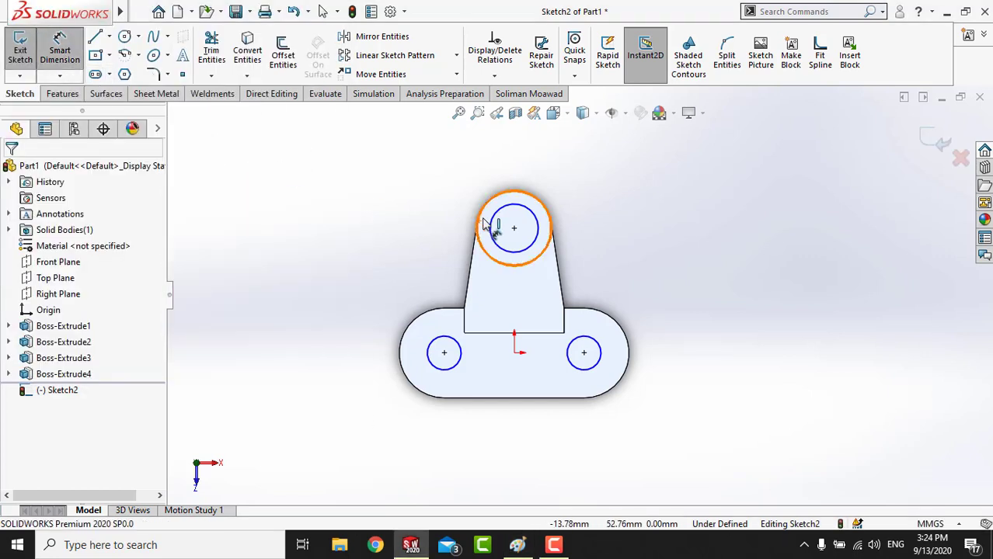
pyautogui.click(516, 206)
pyautogui.click(521, 162)
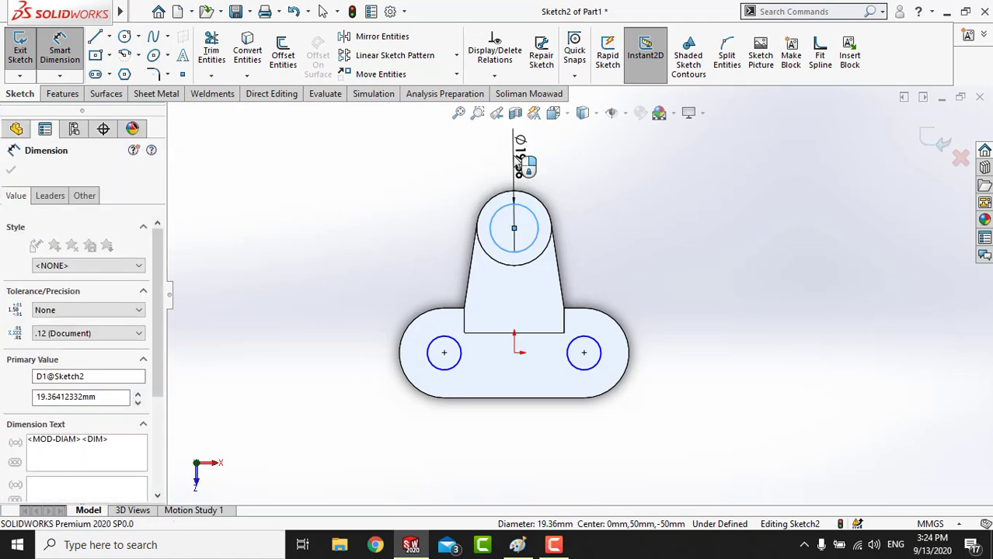
pyautogui.write('20')
pyautogui.press('Return')
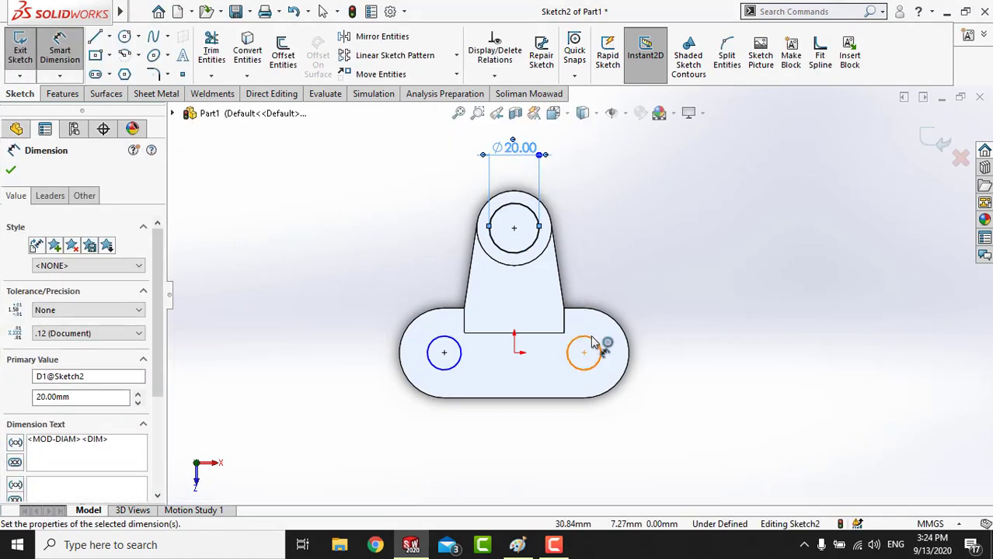
pyautogui.click(592, 342)
pyautogui.click(695, 362)
pyautogui.write('16')
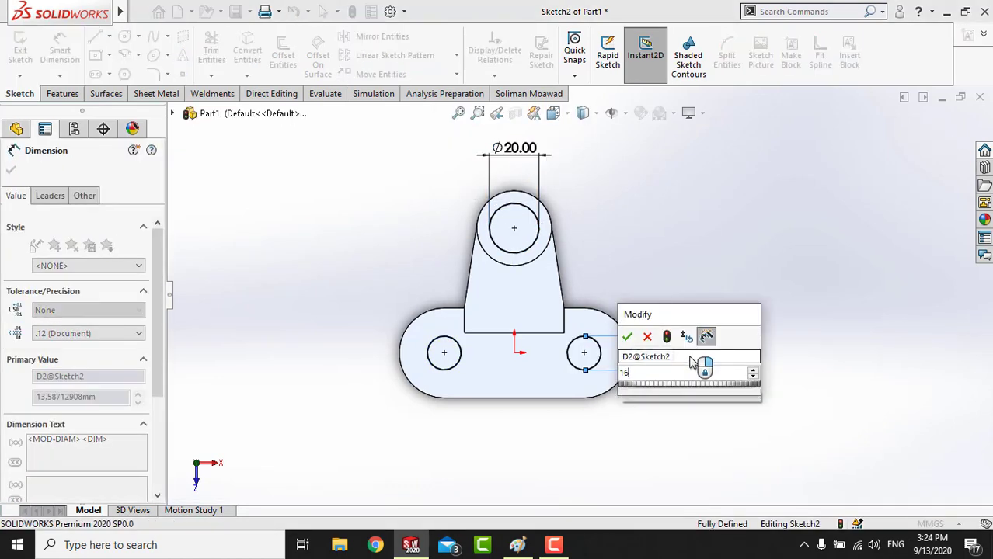
pyautogui.press('Return')
pyautogui.press('Escape')
pyautogui.rightClick(657, 187)
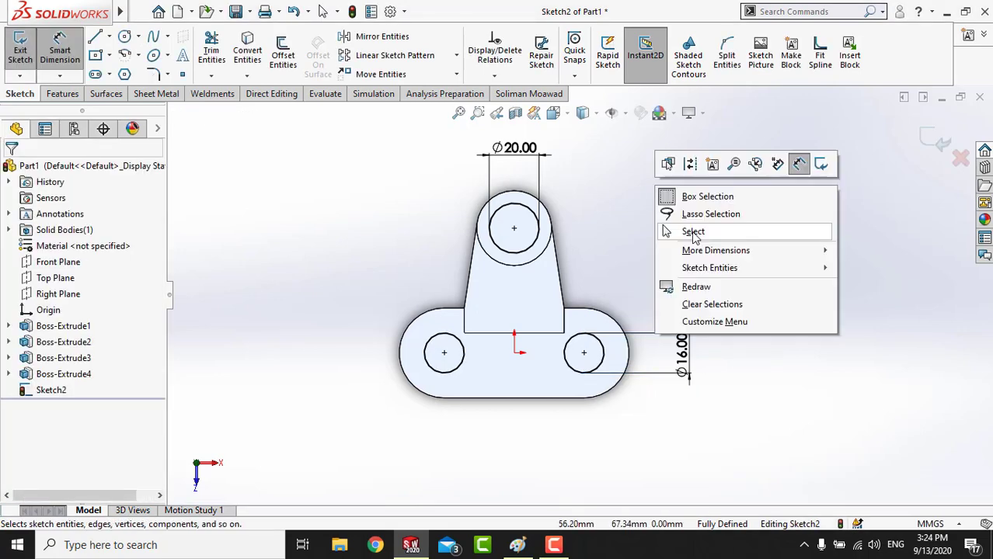
pyautogui.click(692, 233)
pyautogui.moveTo(655, 269)
pyautogui.mouseDown(button='middle')
pyautogui.moveTo(629, 245)
pyautogui.moveTo(704, 251)
pyautogui.mouseUp(button='middle')
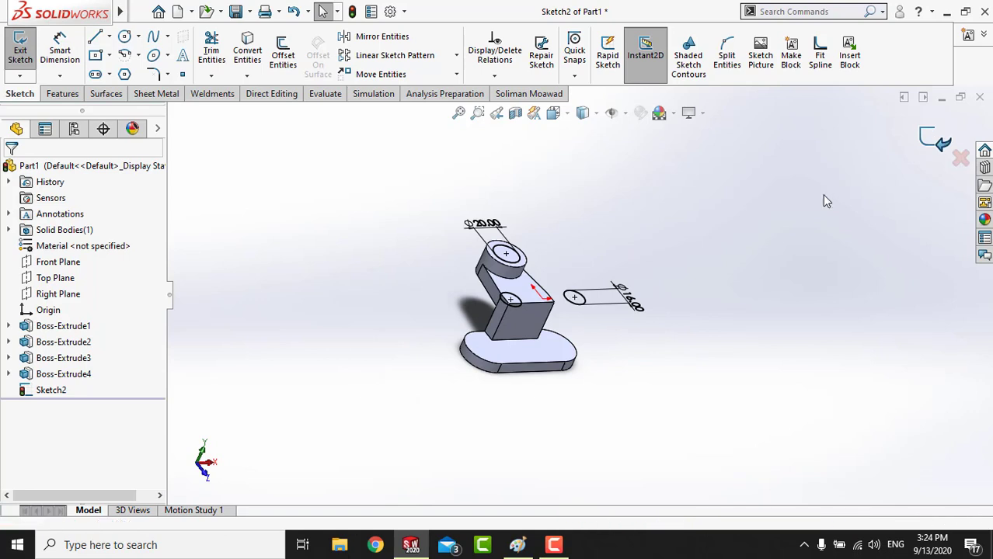
# - Exit Sketch2 and cut its three circles Through All as Cut-Extrude1
pyautogui.click(936, 140)
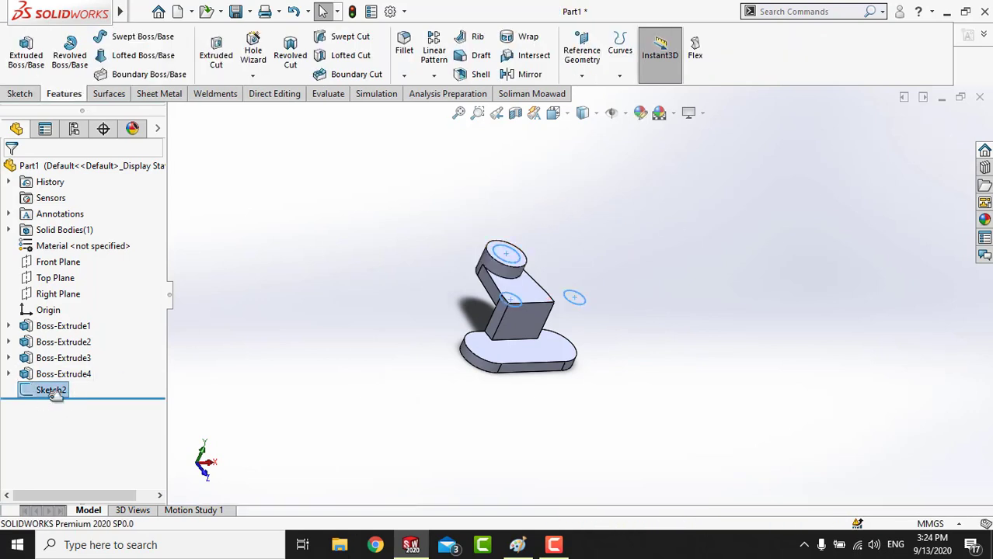
pyautogui.click(210, 62)
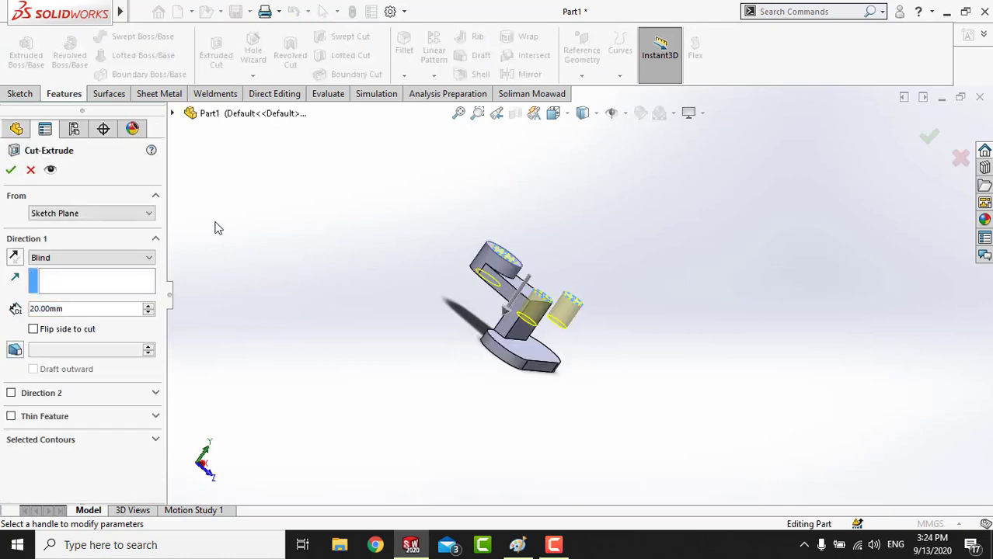
pyautogui.click(119, 265)
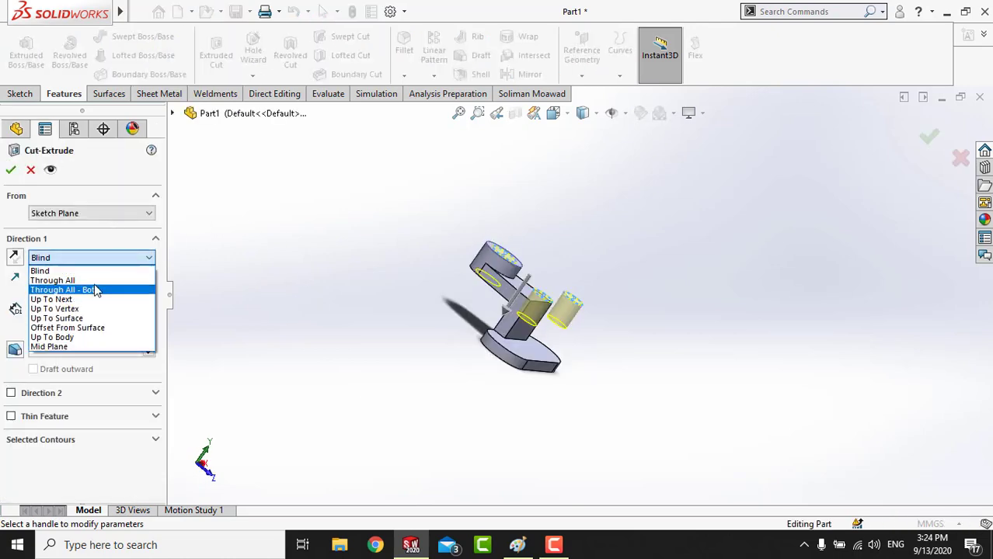
pyautogui.click(96, 281)
pyautogui.click(10, 170)
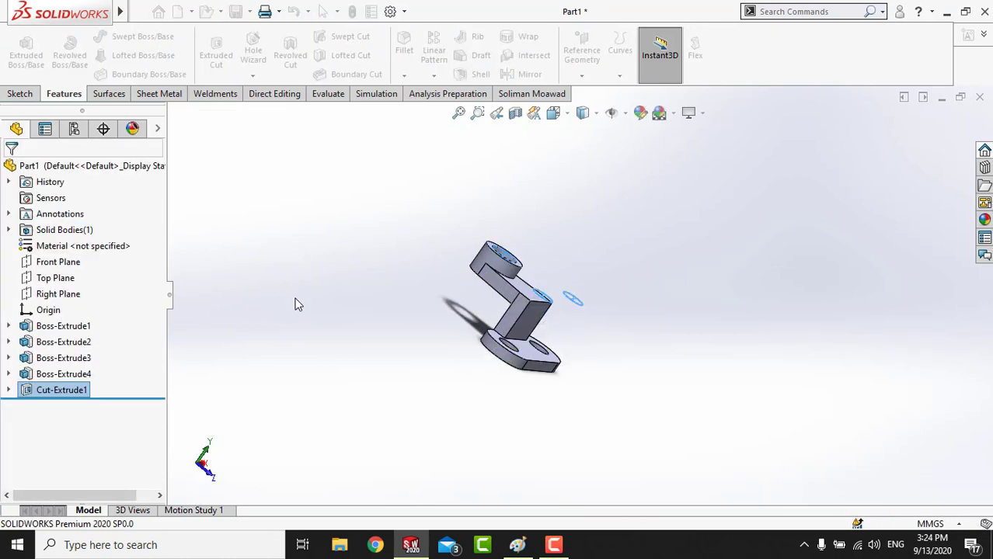
pyautogui.moveTo(281, 304)
pyautogui.mouseDown(button='middle')
pyautogui.moveTo(233, 349)
pyautogui.moveTo(441, 310)
pyautogui.moveTo(554, 346)
pyautogui.moveTo(729, 326)
pyautogui.mouseUp(button='middle')
pyautogui.hotkey('ctrl', '7')
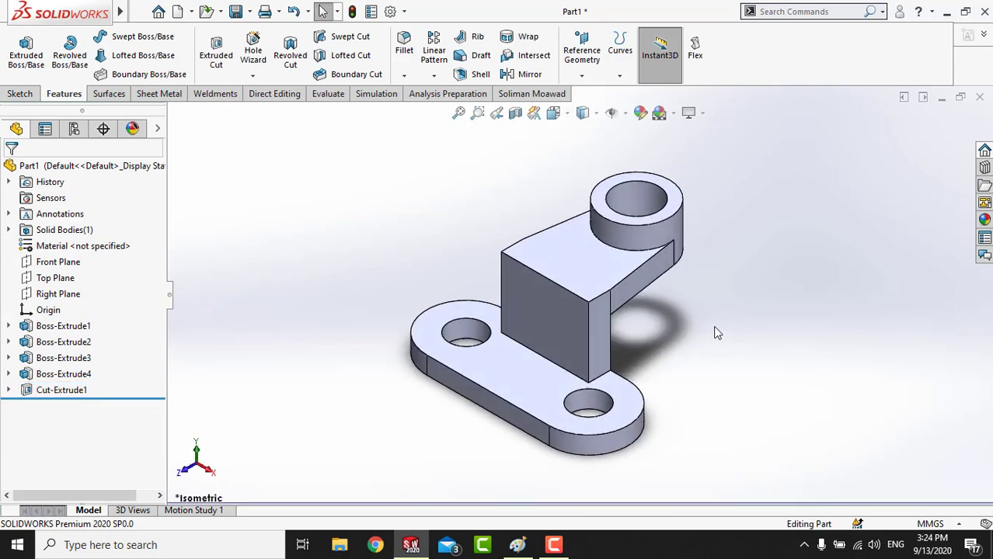
pyautogui.click(518, 545)
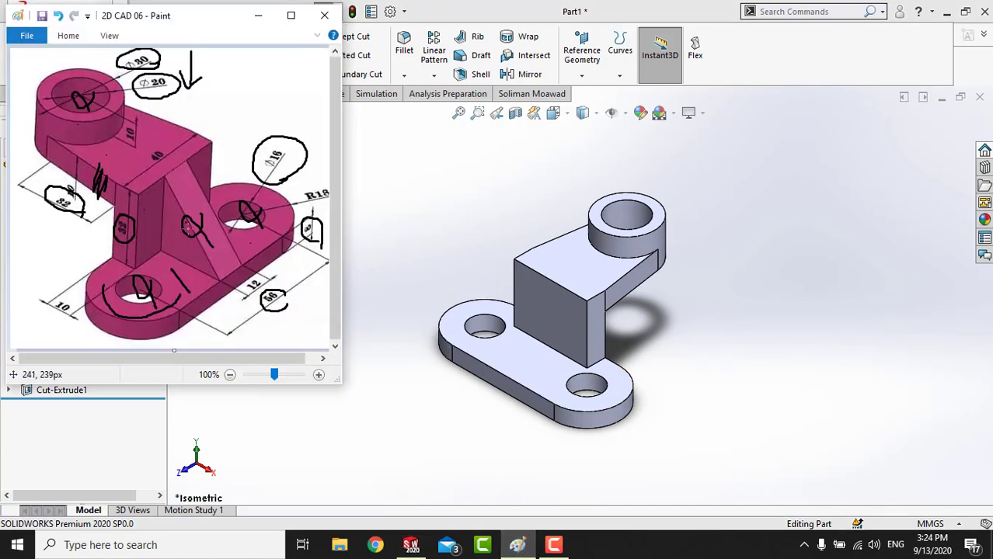
pyautogui.click(383, 278)
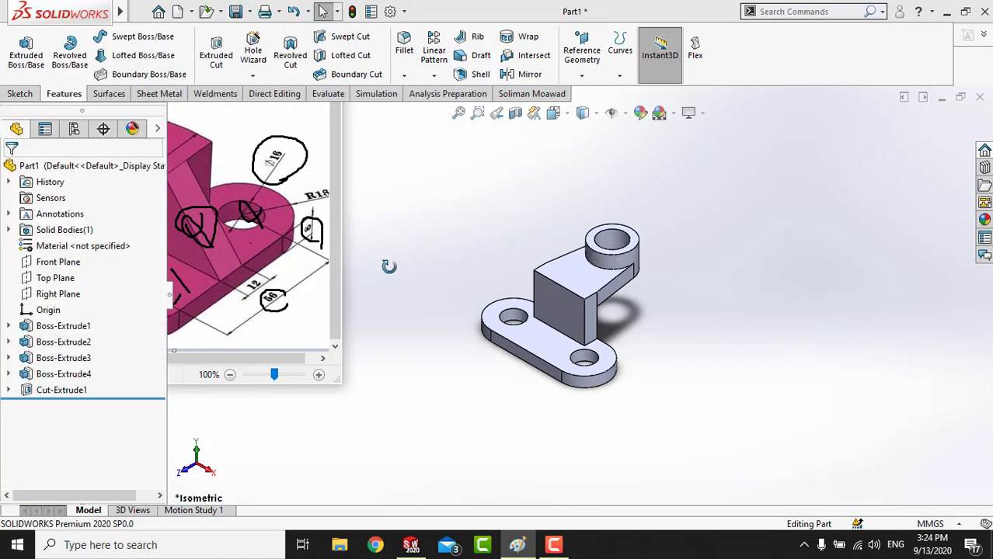
pyautogui.moveTo(452, 288)
pyautogui.mouseDown(button='middle')
pyautogui.moveTo(536, 237)
pyautogui.moveTo(493, 342)
pyautogui.moveTo(710, 295)
pyautogui.moveTo(680, 277)
pyautogui.moveTo(521, 294)
pyautogui.moveTo(671, 384)
pyautogui.moveTo(602, 356)
pyautogui.moveTo(660, 345)
pyautogui.moveTo(656, 317)
pyautogui.moveTo(645, 327)
pyautogui.mouseUp(button='middle')
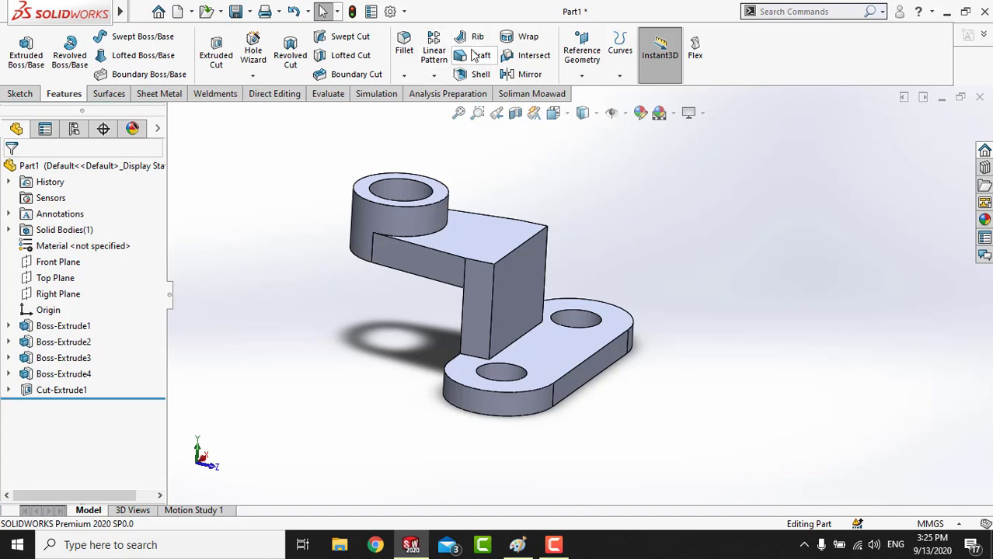
pyautogui.moveTo(699, 337)
pyautogui.mouseDown(button='middle')
pyautogui.moveTo(665, 338)
pyautogui.moveTo(688, 337)
pyautogui.mouseUp(button='middle')
pyautogui.rightClick(684, 333)
pyautogui.click(681, 328)
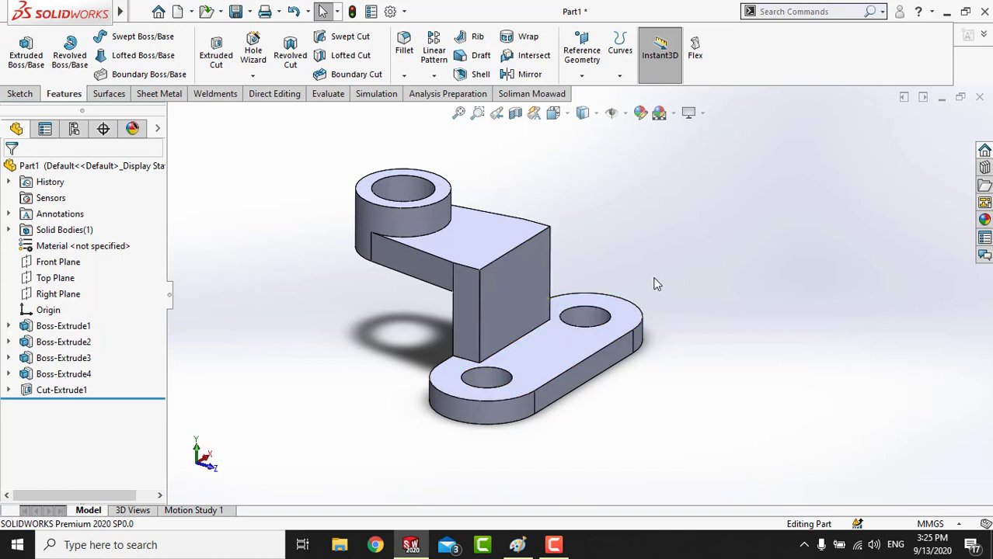
# - On the Right Plane, draw a line from the block's top corner to the base plate corner
pyautogui.click(58, 294)
pyautogui.click(72, 274)
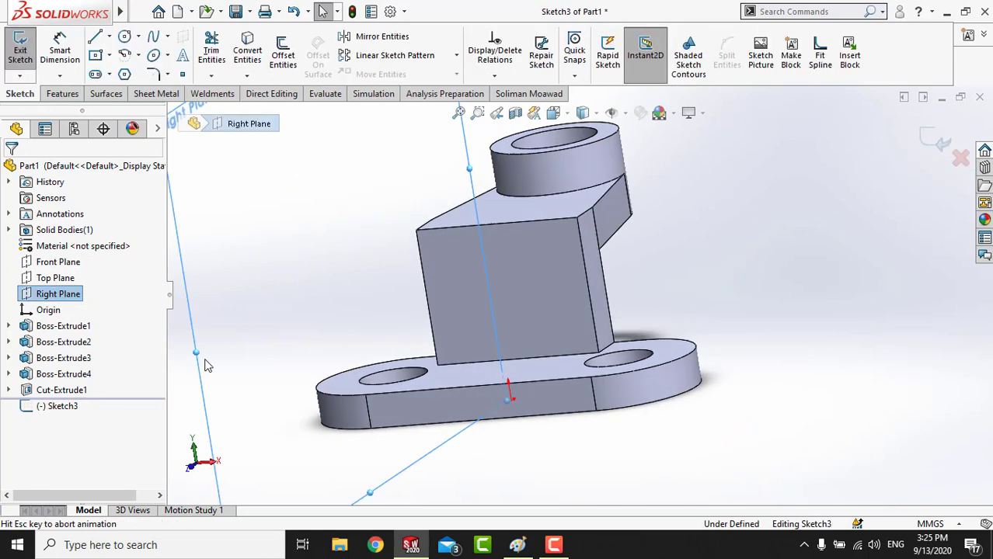
pyautogui.click(95, 36)
pyautogui.click(531, 249)
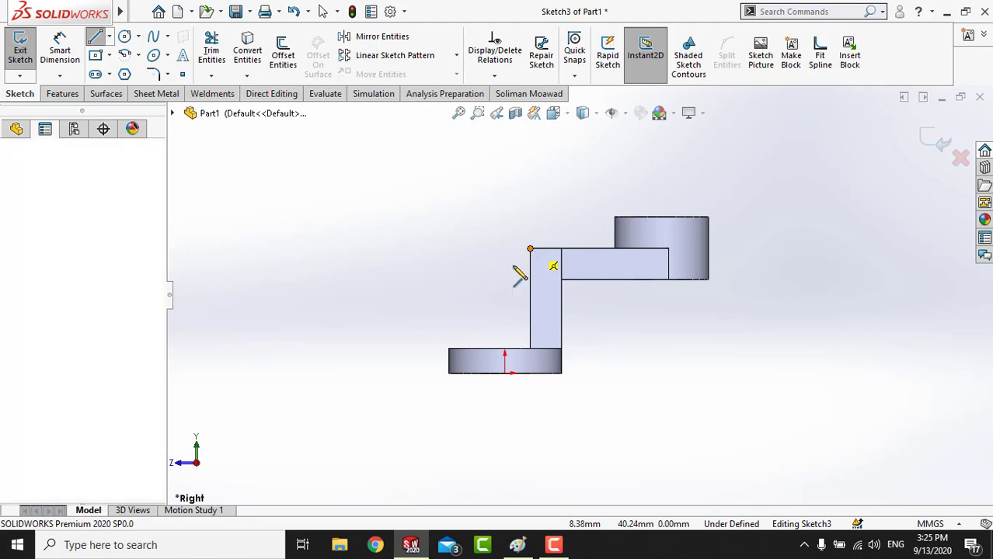
pyautogui.click(449, 348)
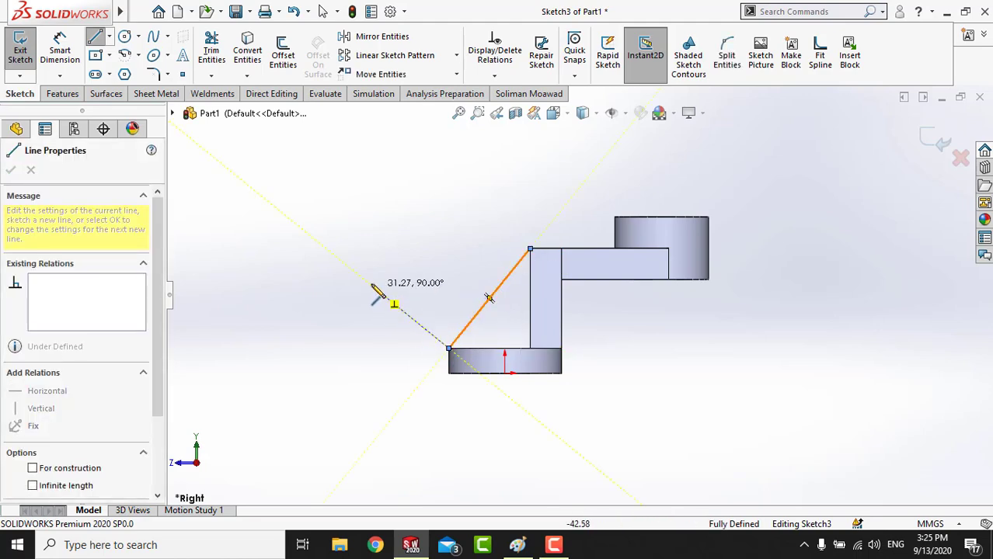
pyautogui.rightClick(374, 289)
pyautogui.click(400, 295)
pyautogui.moveTo(441, 300); pyautogui.dragTo(458, 334, button='middle')
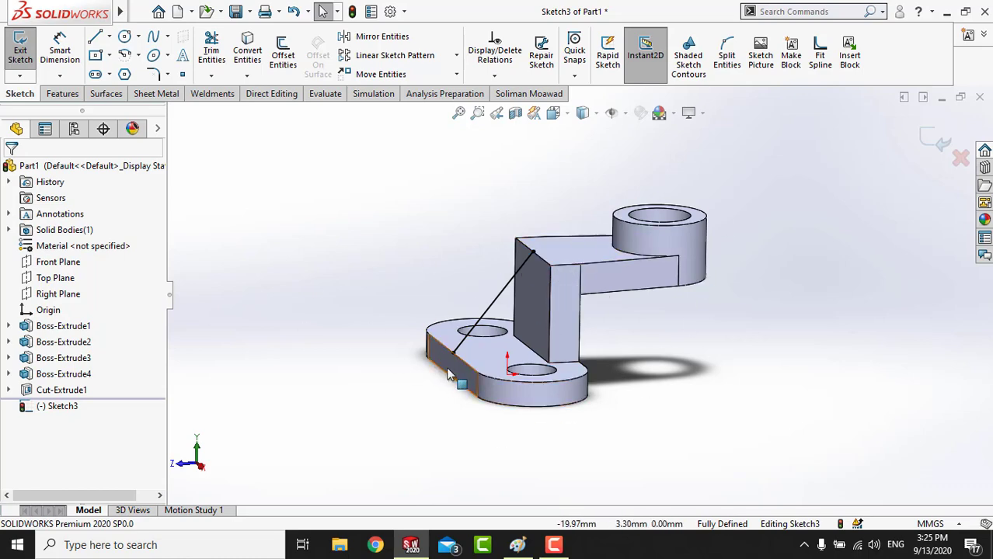
pyautogui.moveTo(587, 337)
pyautogui.mouseDown(button='middle')
pyautogui.moveTo(622, 331)
pyautogui.moveTo(743, 241)
pyautogui.mouseUp(button='middle')
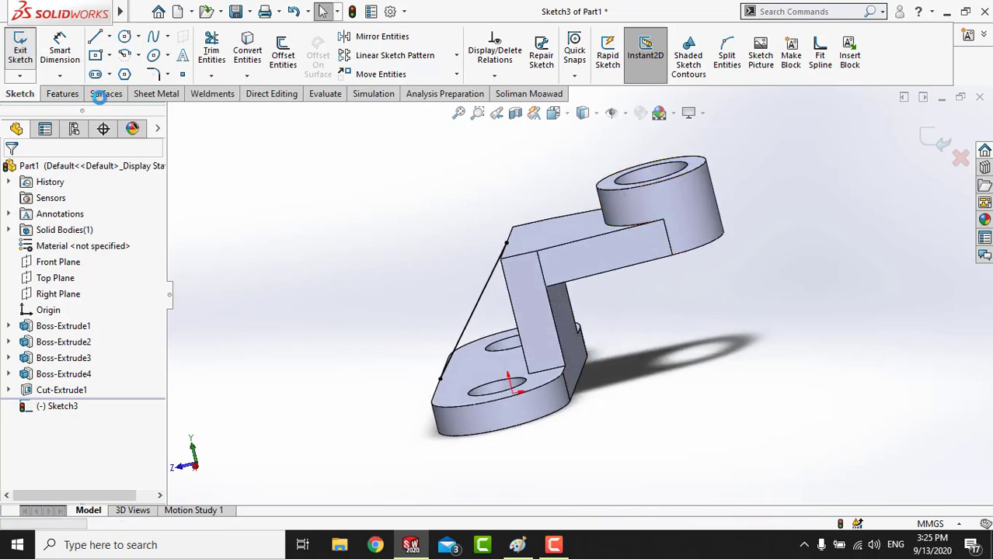
pyautogui.click(20, 50)
pyautogui.moveTo(283, 236); pyautogui.dragTo(510, 299, button='middle')
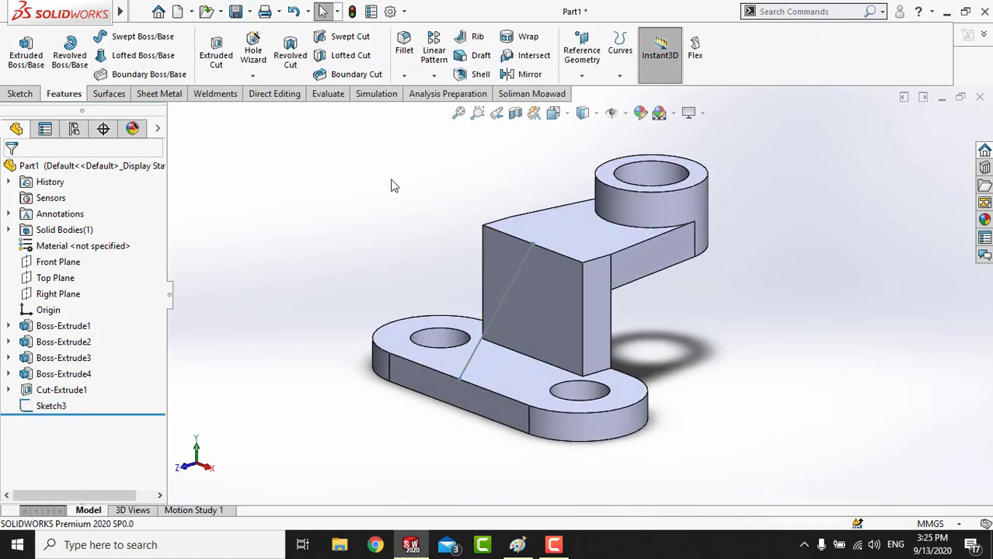
# - Create Rib1 from the Sketch3 line with a 12 mm thickness
pyautogui.click(471, 38)
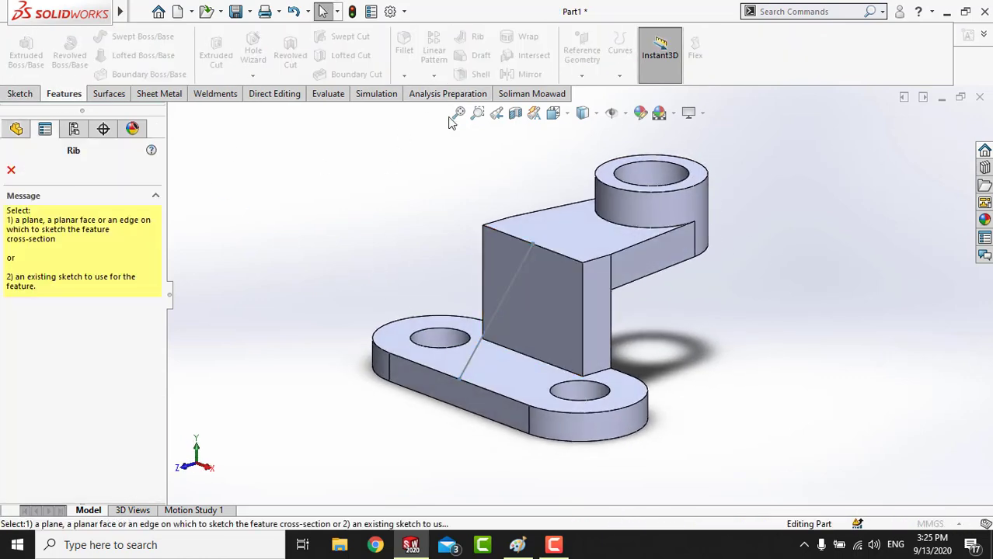
pyautogui.click(500, 317)
pyautogui.moveTo(500, 316)
pyautogui.mouseDown(button='middle')
pyautogui.moveTo(354, 291)
pyautogui.moveTo(389, 314)
pyautogui.mouseUp(button='middle')
pyautogui.scroll(-3, 506, 301)
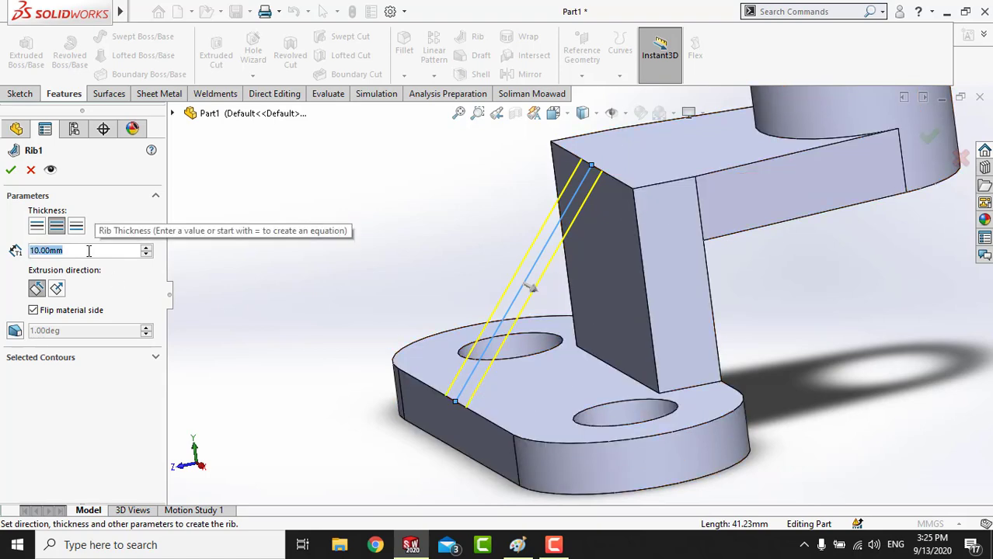
pyautogui.write('12')
pyautogui.press('Return')
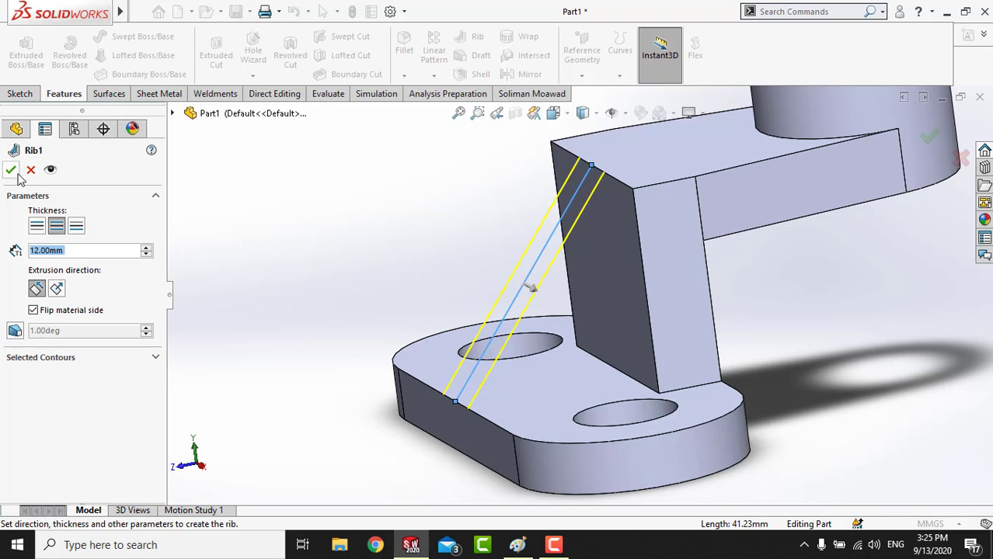
pyautogui.click(13, 172)
pyautogui.moveTo(262, 206)
pyautogui.mouseDown(button='middle')
pyautogui.moveTo(281, 221)
pyautogui.moveTo(435, 248)
pyautogui.moveTo(783, 210)
pyautogui.moveTo(767, 237)
pyautogui.mouseUp(button='middle')
pyautogui.scroll(3, 712, 261)
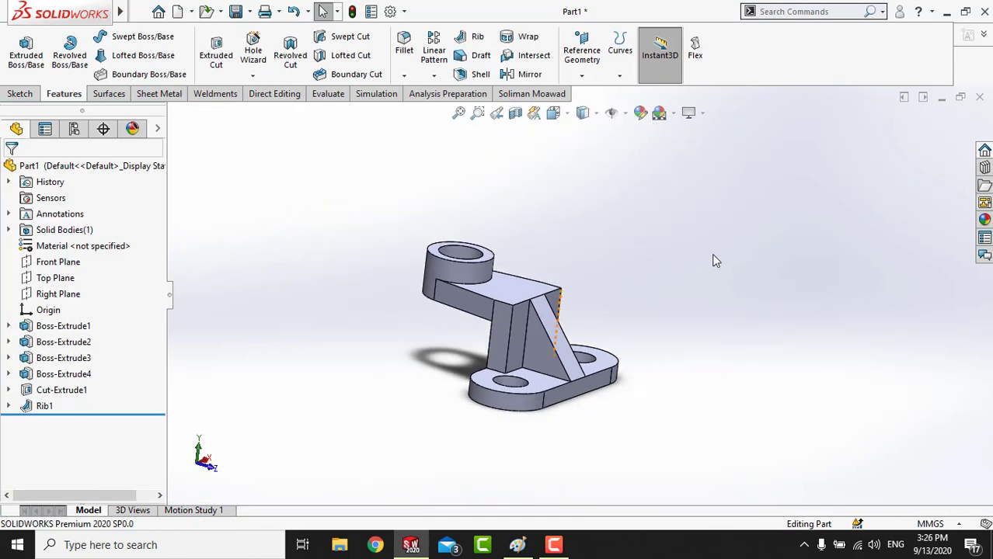
# - Set the isometric view, compare with the reference drawing, and close Part1 without saving
pyautogui.hotkey('ctrl', '7')
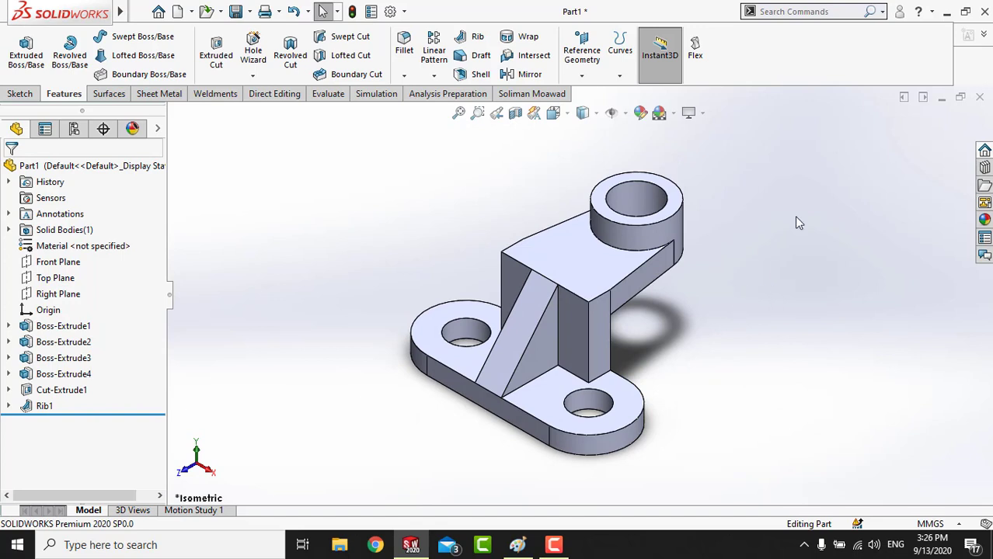
pyautogui.click(517, 544)
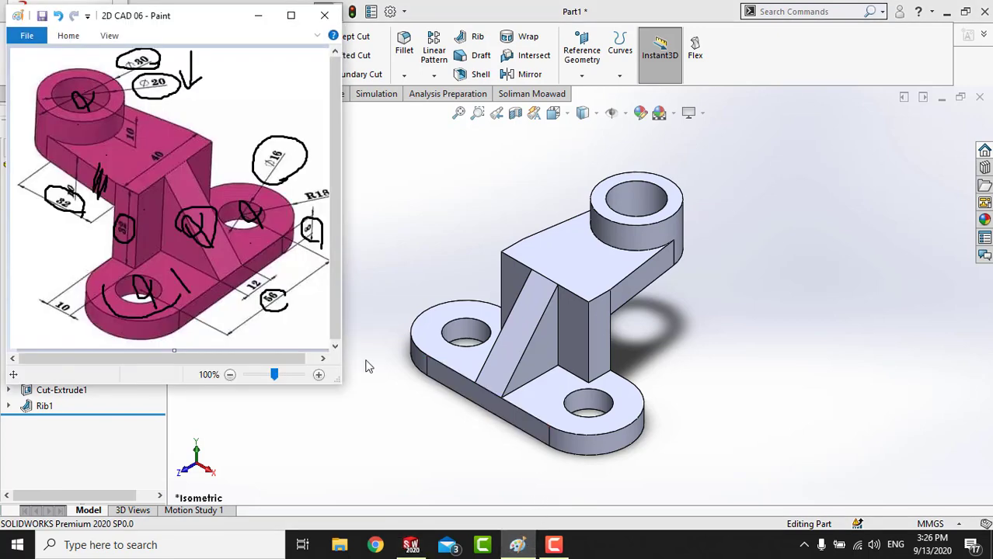
pyautogui.click(444, 252)
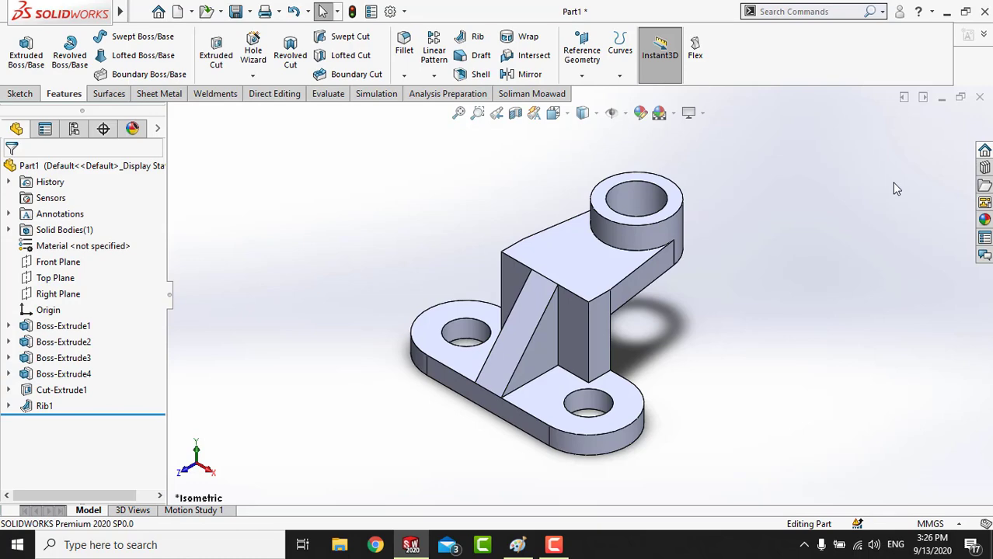
pyautogui.click(980, 97)
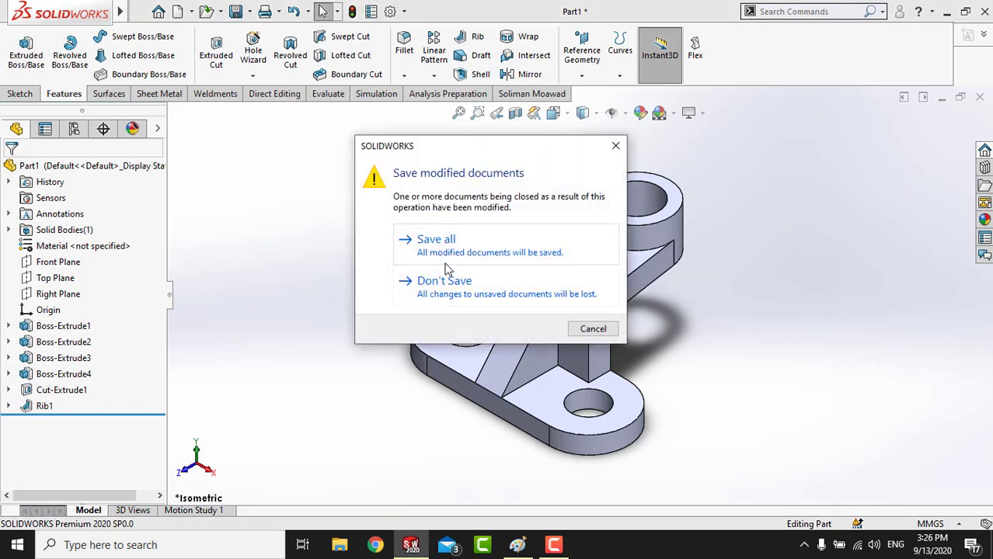
pyautogui.click(452, 298)
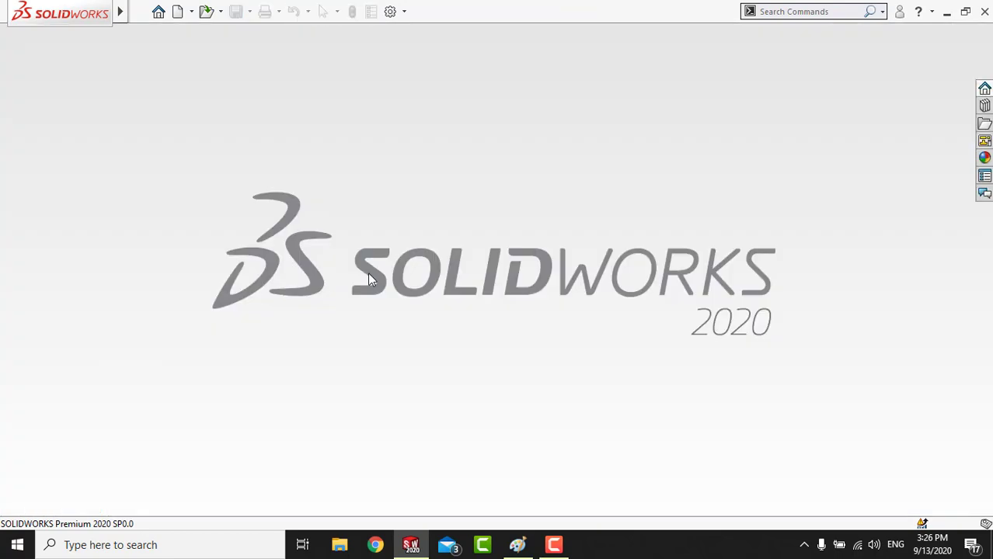
# - Start a new part and sketch a slot on its Top Plane
pyautogui.click(178, 14)
pyautogui.doubleClick(336, 208)
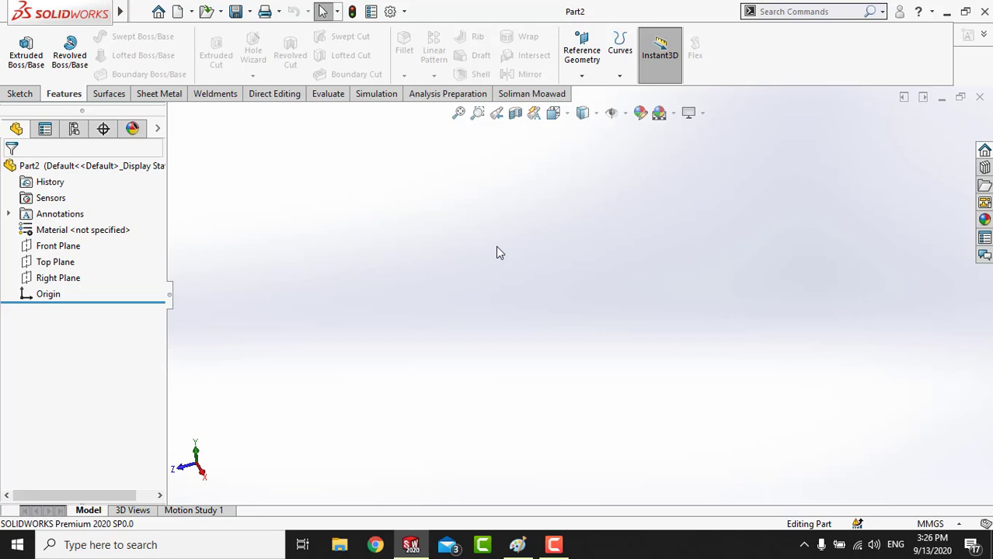
pyautogui.click(56, 262)
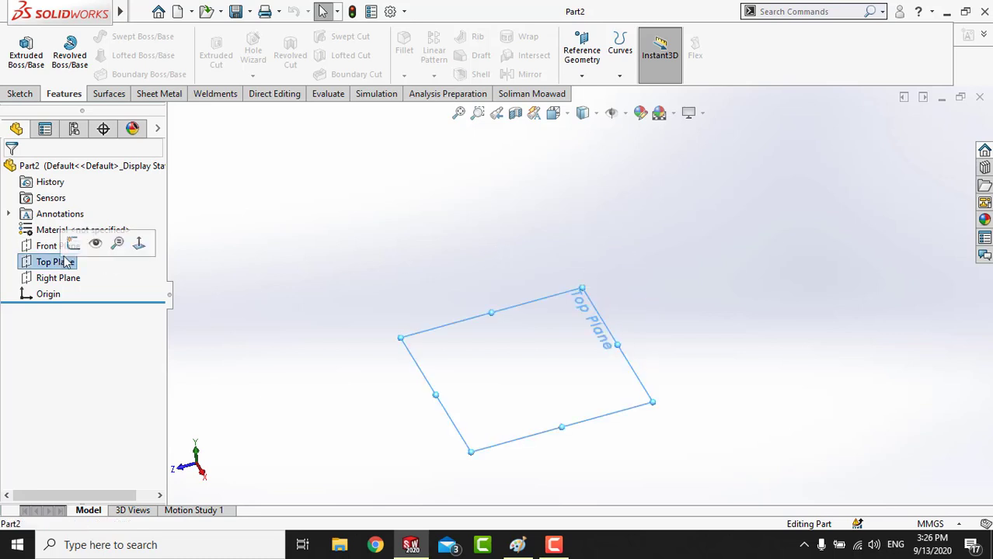
pyautogui.click(73, 243)
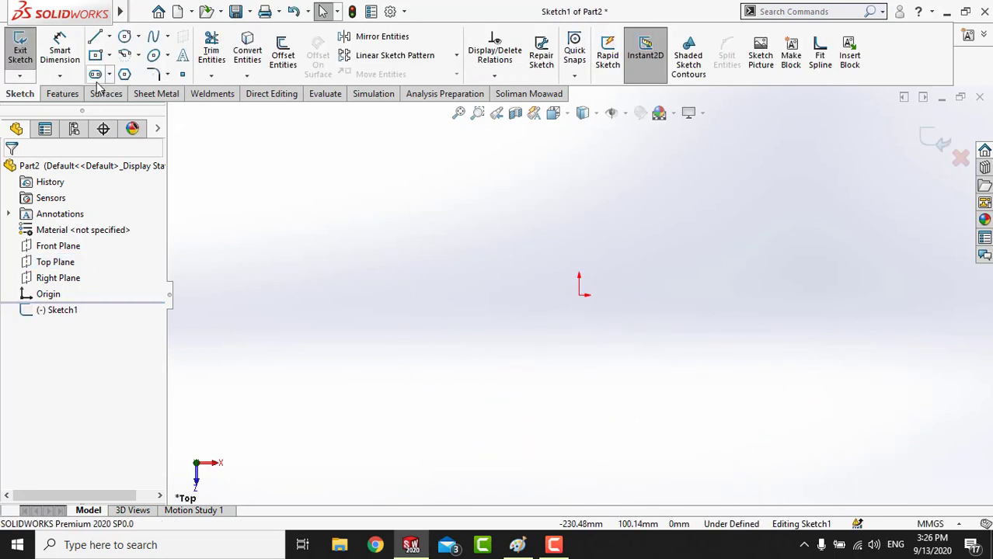
pyautogui.click(95, 75)
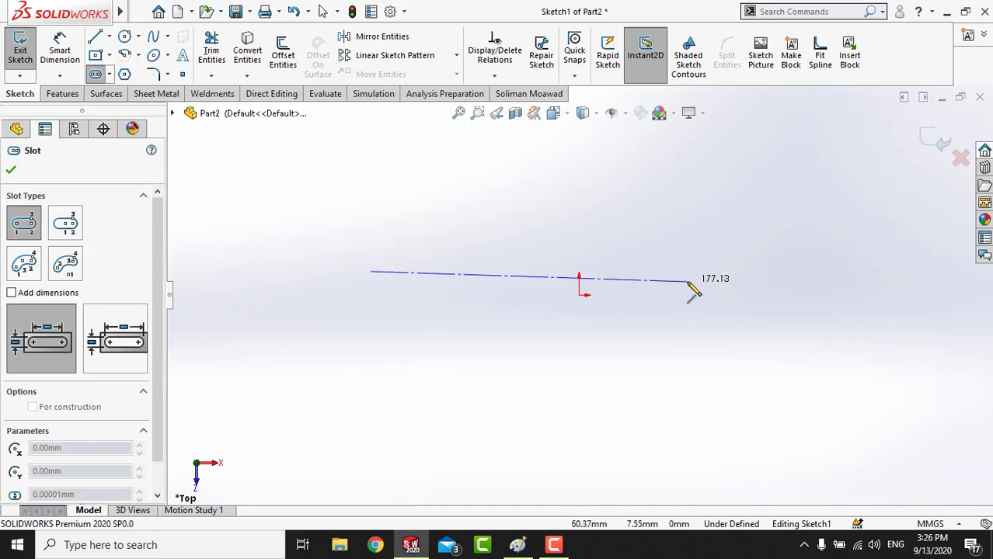
pyautogui.click(705, 272)
pyautogui.click(758, 218)
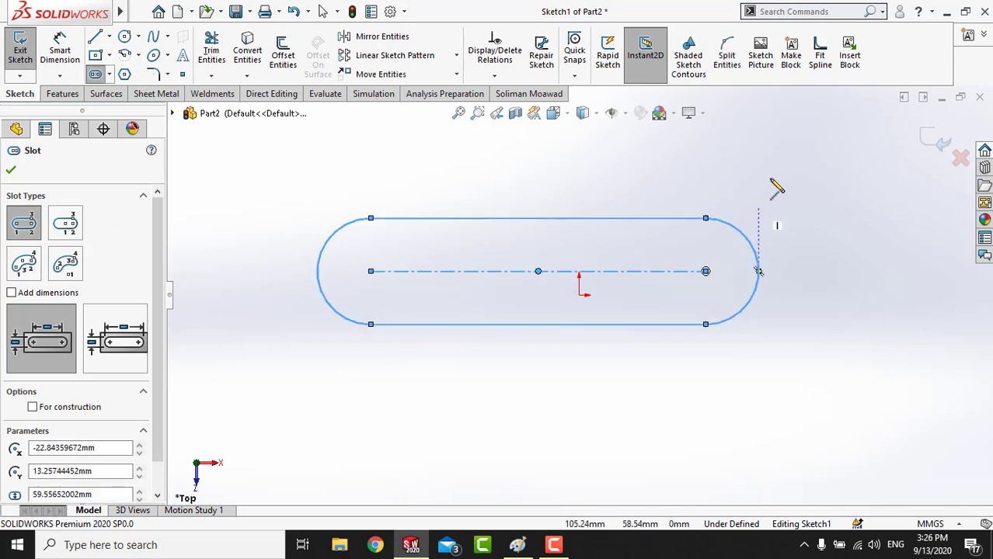
pyautogui.rightClick(777, 189)
pyautogui.click(808, 191)
# - Make the slot's centre point coincident with the sketch origin
pyautogui.click(538, 272)
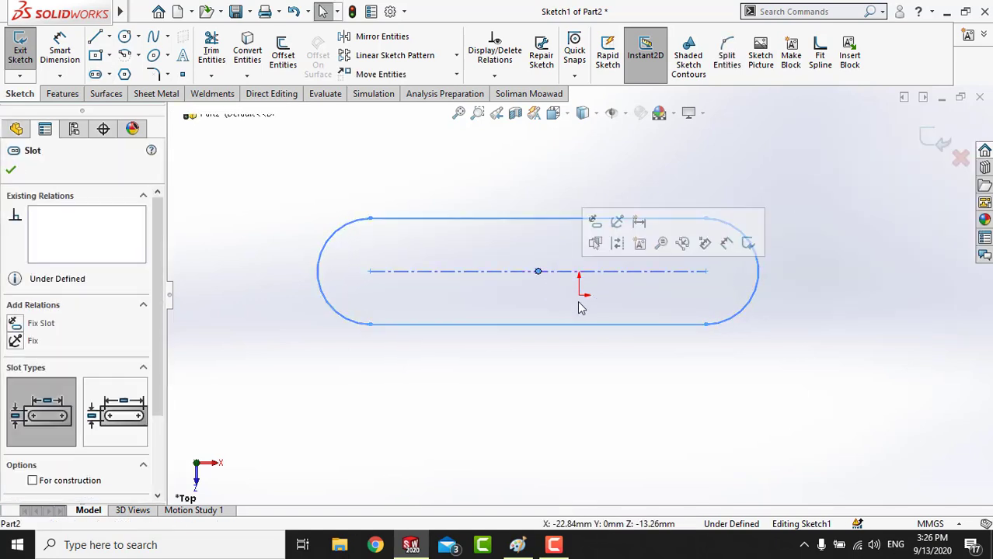
pyautogui.keyDown('ctrl'); pyautogui.click(579, 295); pyautogui.keyUp('ctrl')
pyautogui.click(662, 234)
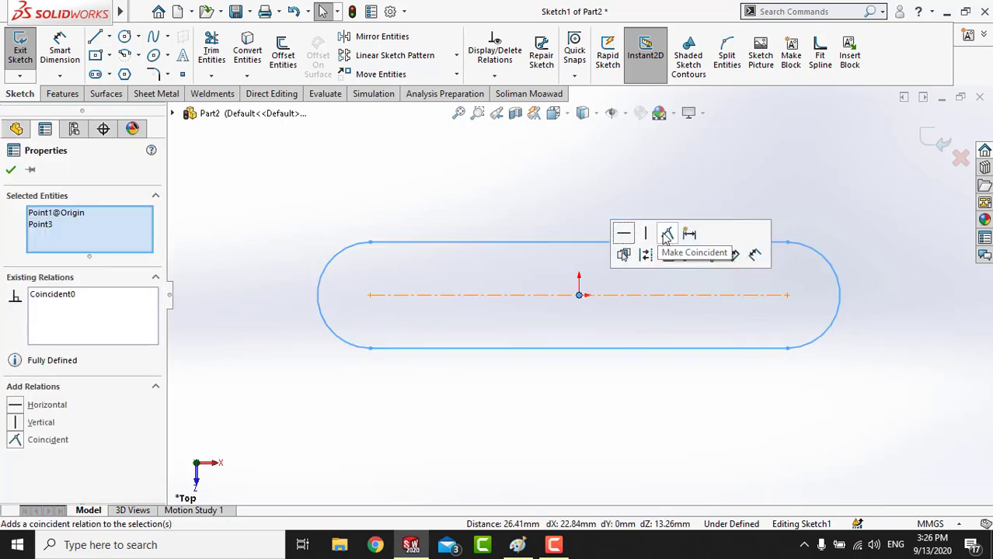
pyautogui.click(491, 208)
# - Dimension the slot 56 mm long with R18 ends and exit the sketch
pyautogui.click(78, 60)
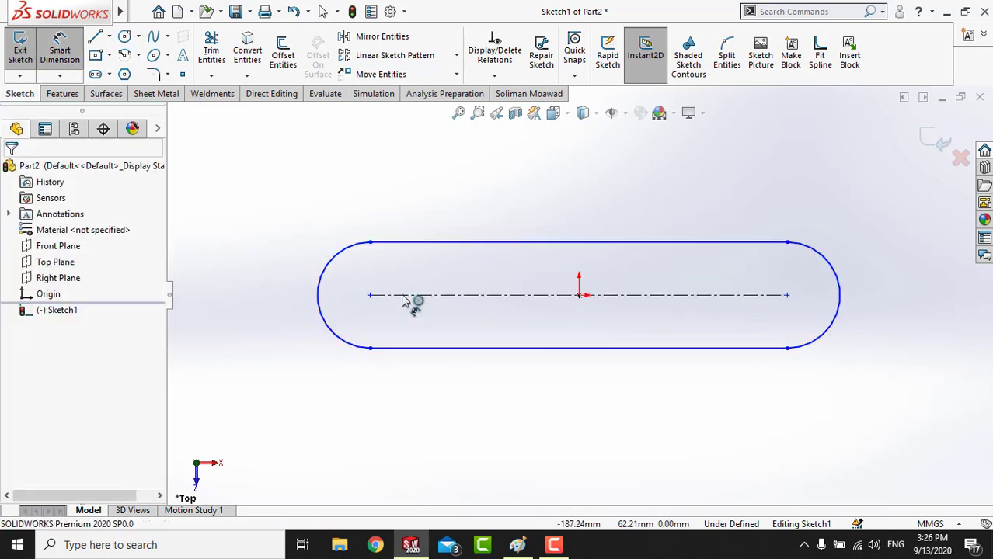
pyautogui.click(551, 349)
pyautogui.click(566, 431)
pyautogui.write('56')
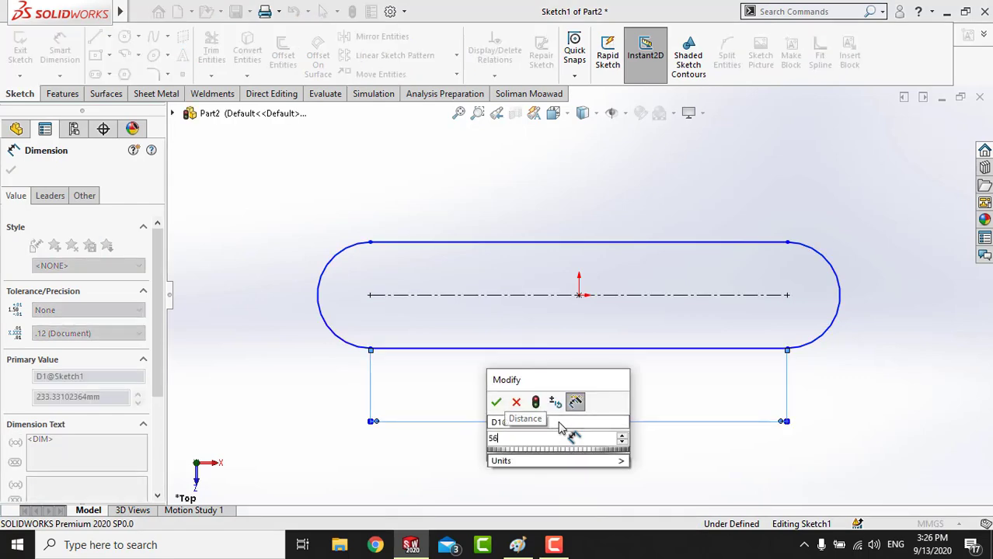
pyautogui.press('Return')
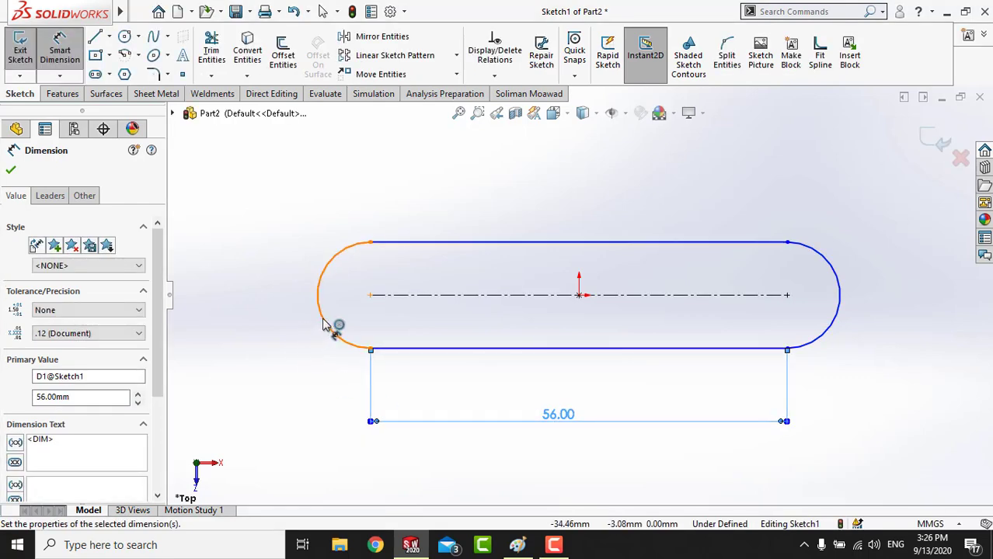
pyautogui.click(327, 328)
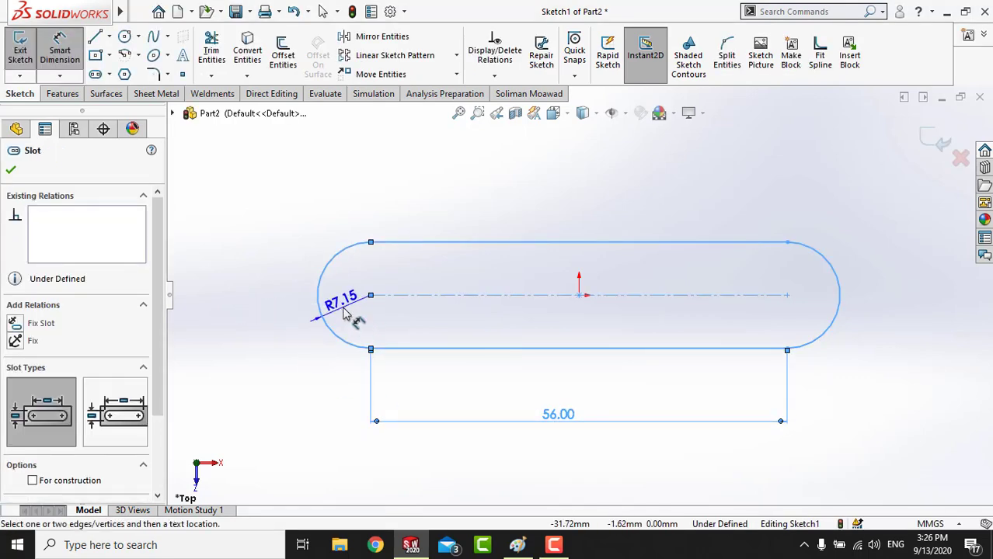
pyautogui.click(345, 313)
pyautogui.write('18')
pyautogui.press('Return')
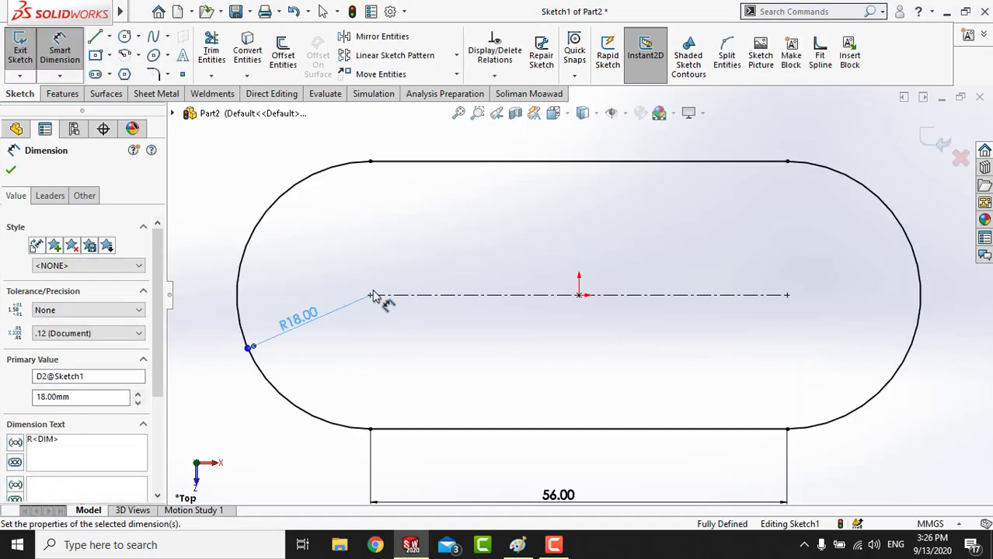
pyautogui.press('z')
pyautogui.press('z')
pyautogui.click(683, 201)
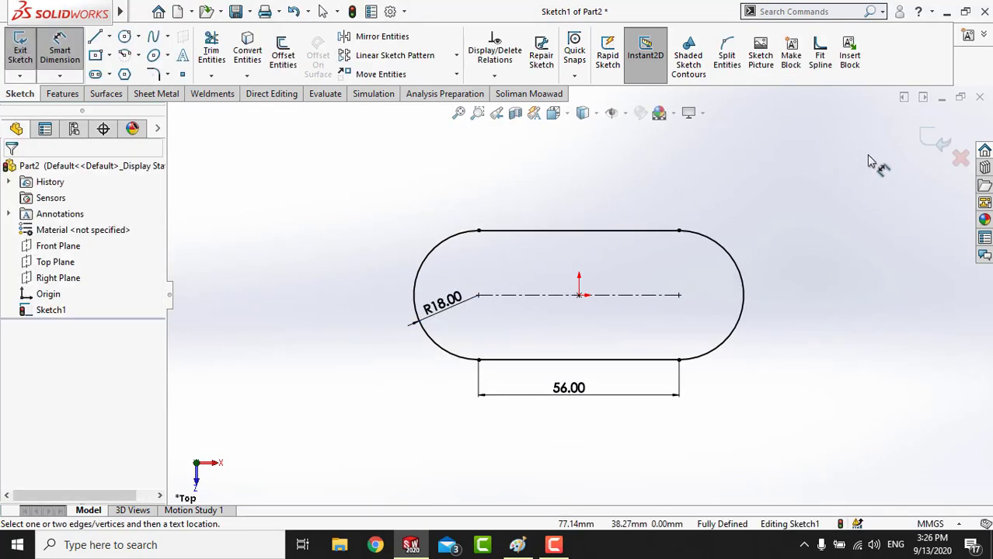
pyautogui.click(924, 140)
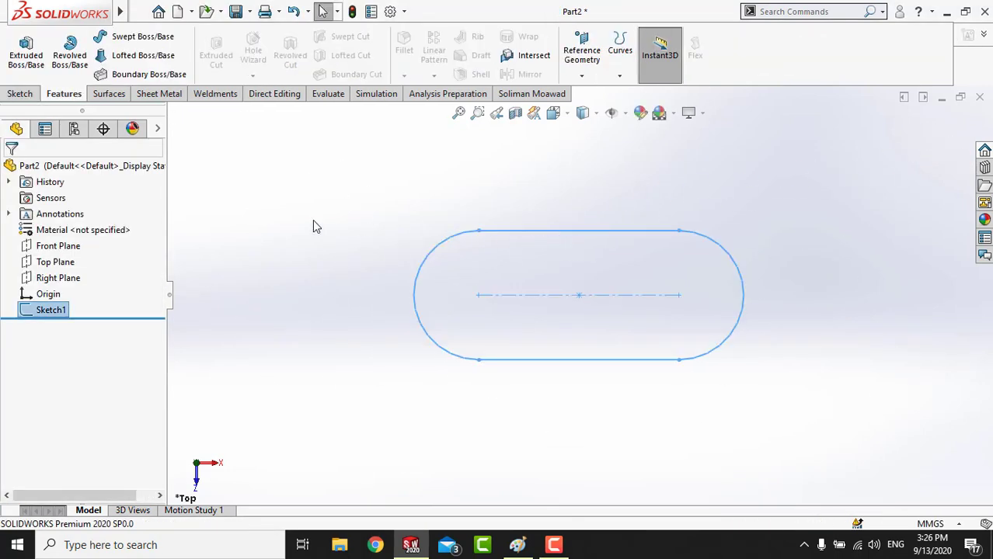
# - Extrude the slot sketch 8 mm deep as Boss-Extrude1
pyautogui.click(26, 50)
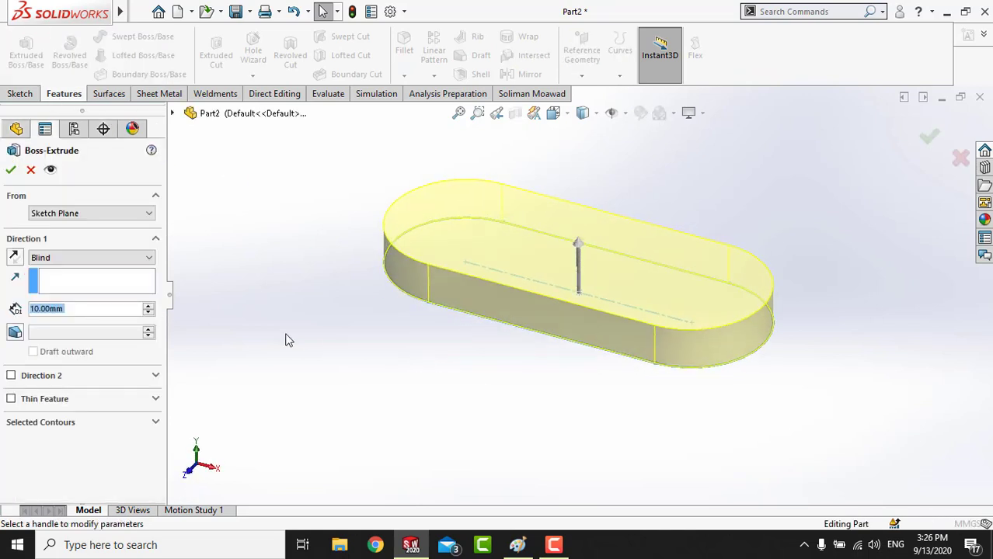
pyautogui.write('8')
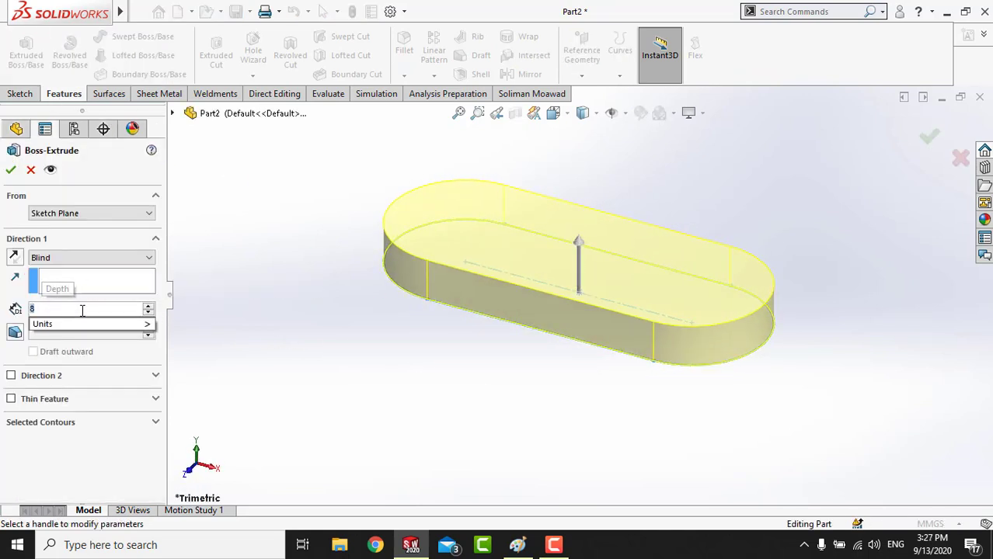
pyautogui.press('Return')
pyautogui.click(10, 170)
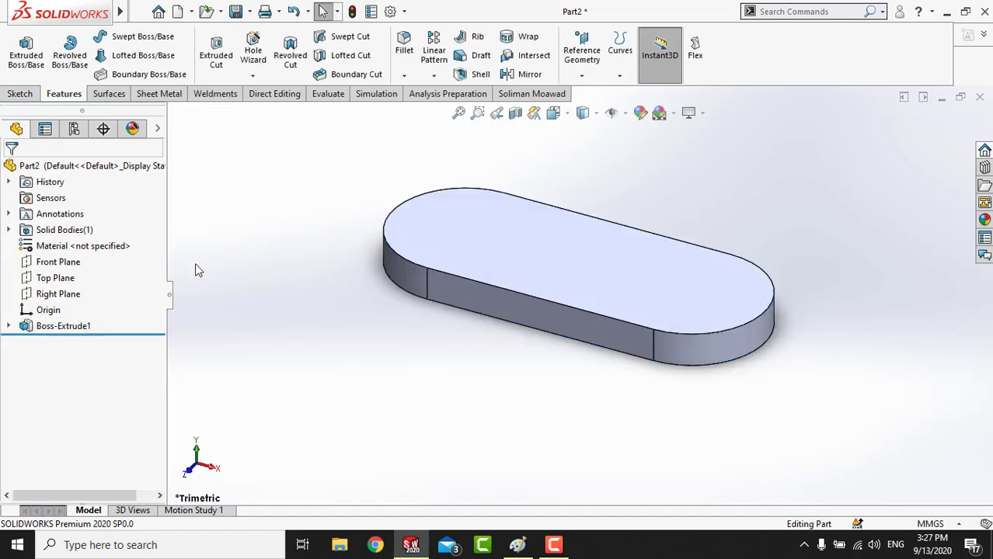
pyautogui.click(534, 272)
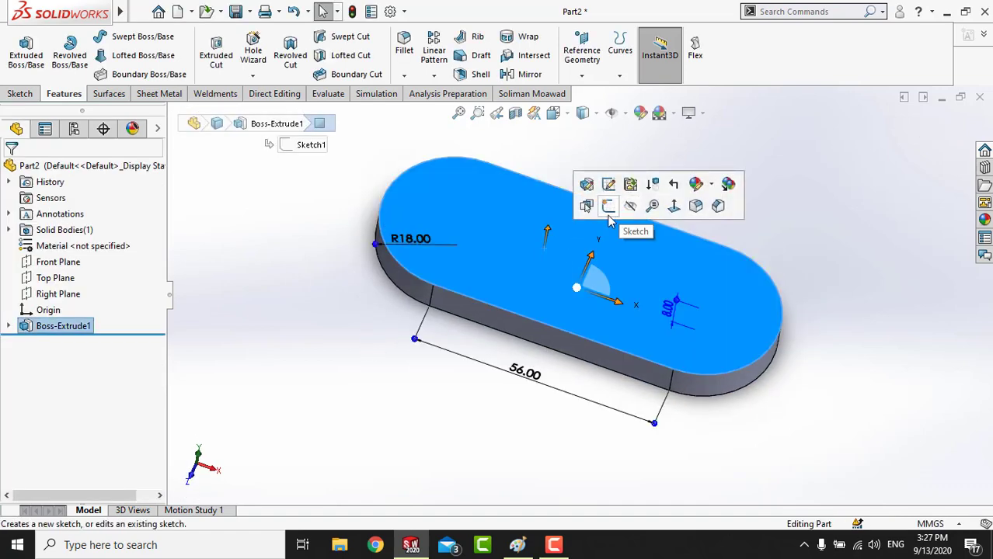
# - Sketch a rectangle on the plate's top face, its top line collinear with the plate edge
pyautogui.click(610, 209)
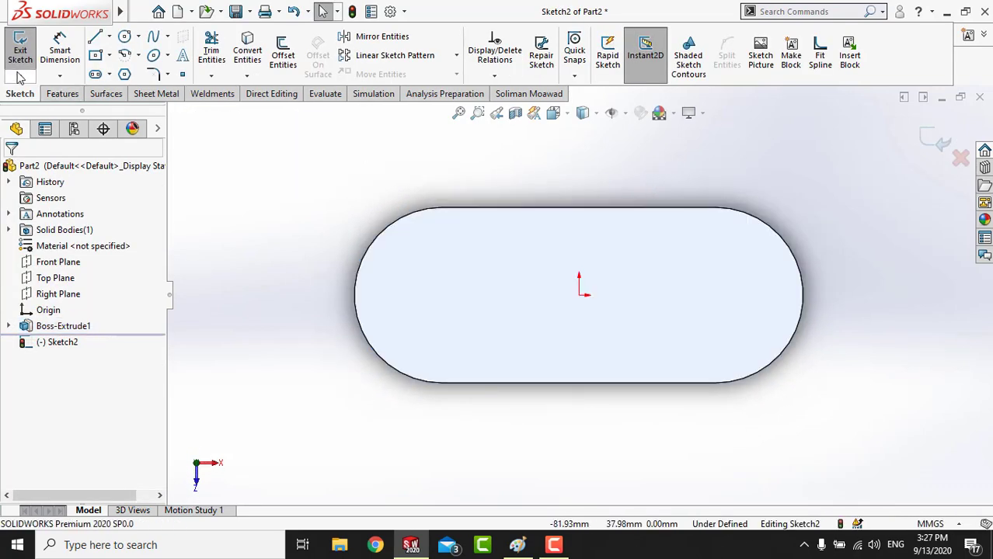
pyautogui.click(571, 226)
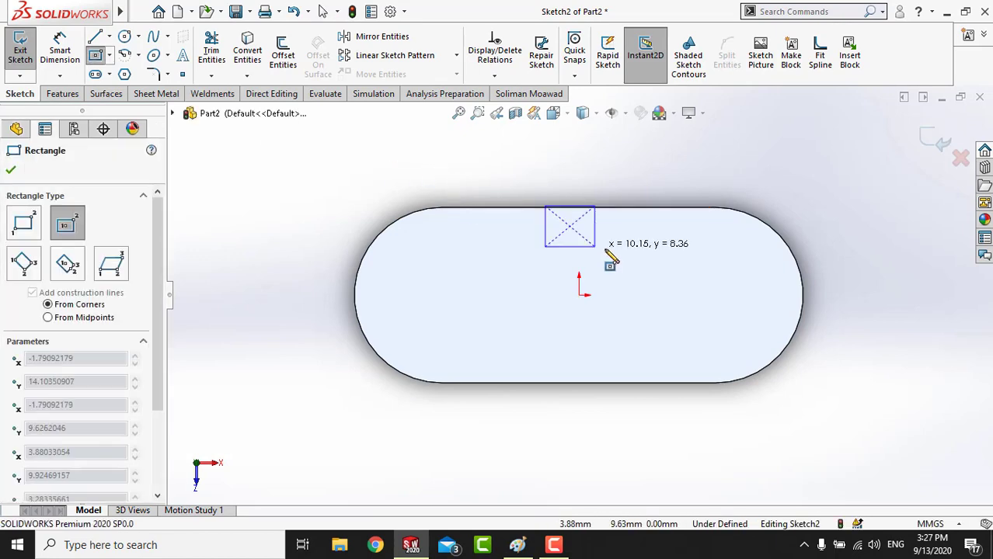
pyautogui.click(698, 219)
pyautogui.rightClick(658, 162)
pyautogui.click(694, 168)
pyautogui.click(621, 217)
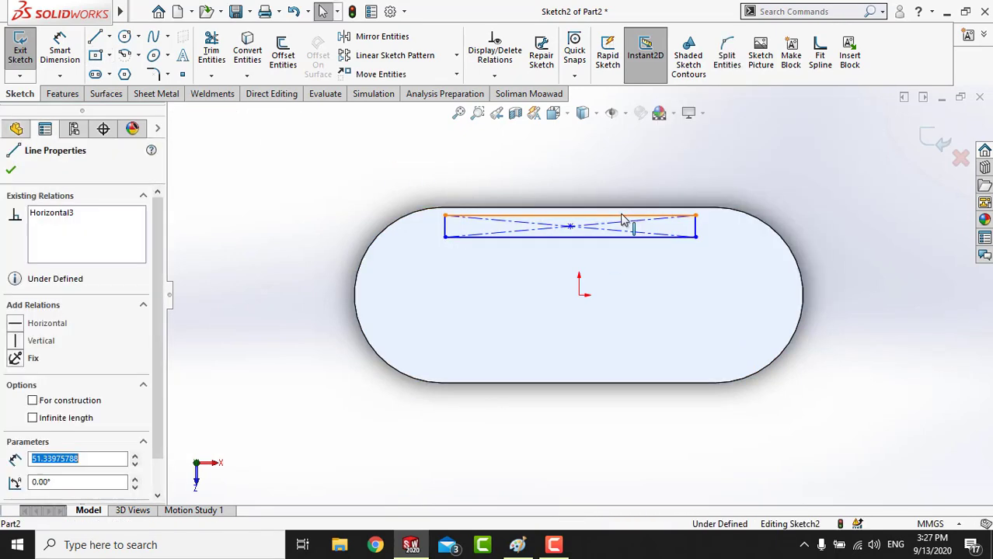
pyautogui.keyDown('ctrl'); pyautogui.click(622, 210); pyautogui.keyUp('ctrl')
pyautogui.click(661, 143)
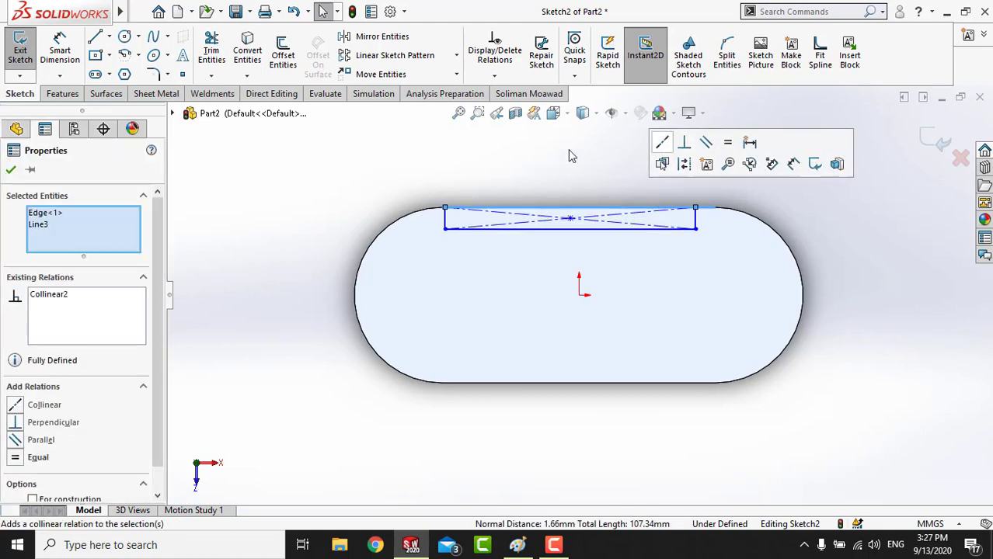
pyautogui.click(568, 156)
# - Dimension the rectangle 10 mm tall and 40 mm wide
pyautogui.click(60, 48)
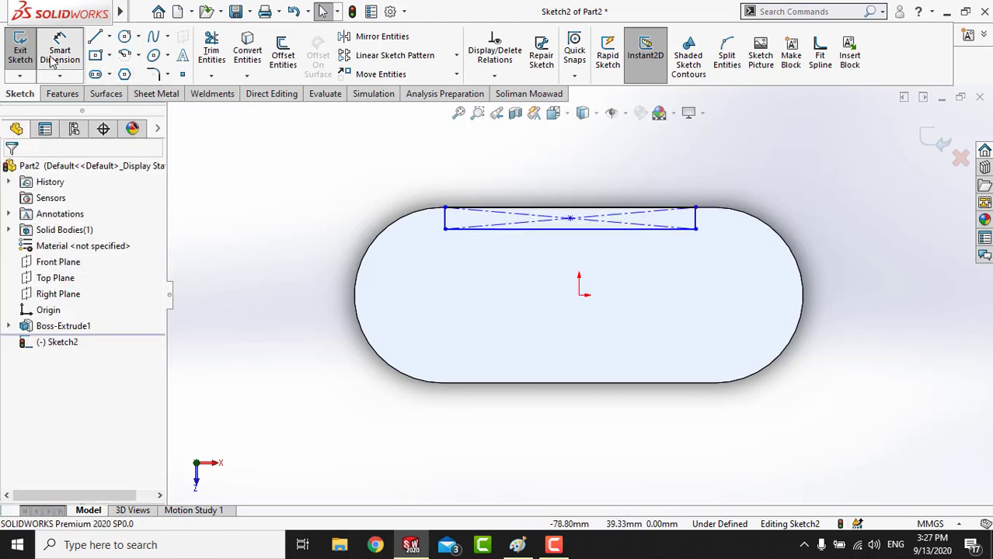
pyautogui.click(446, 223)
pyautogui.click(311, 229)
pyautogui.write('10')
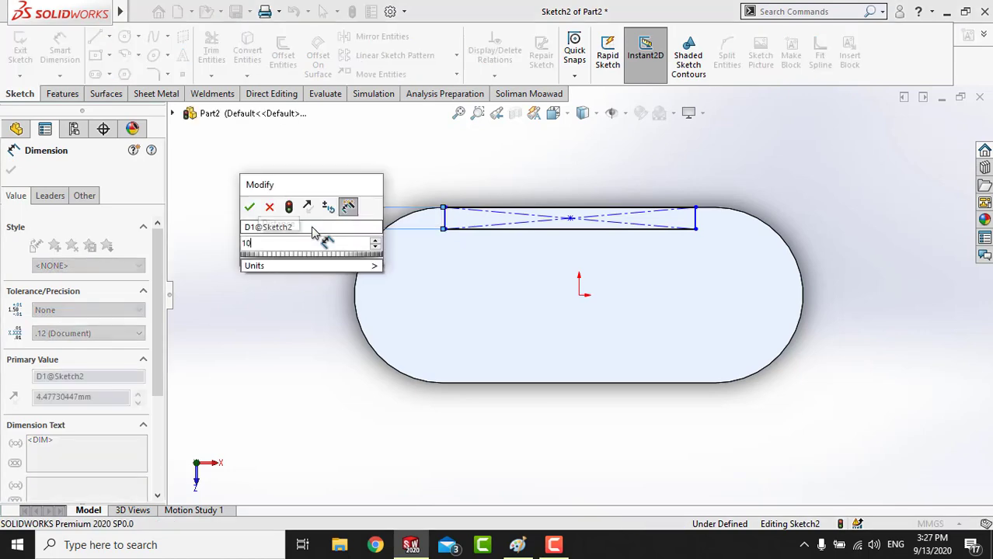
pyautogui.press('Return')
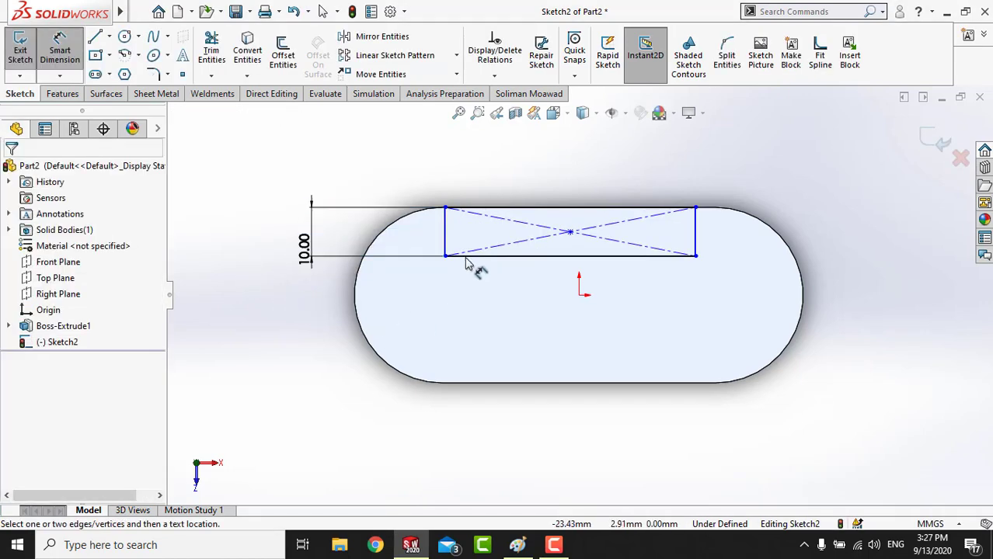
pyautogui.click(512, 209)
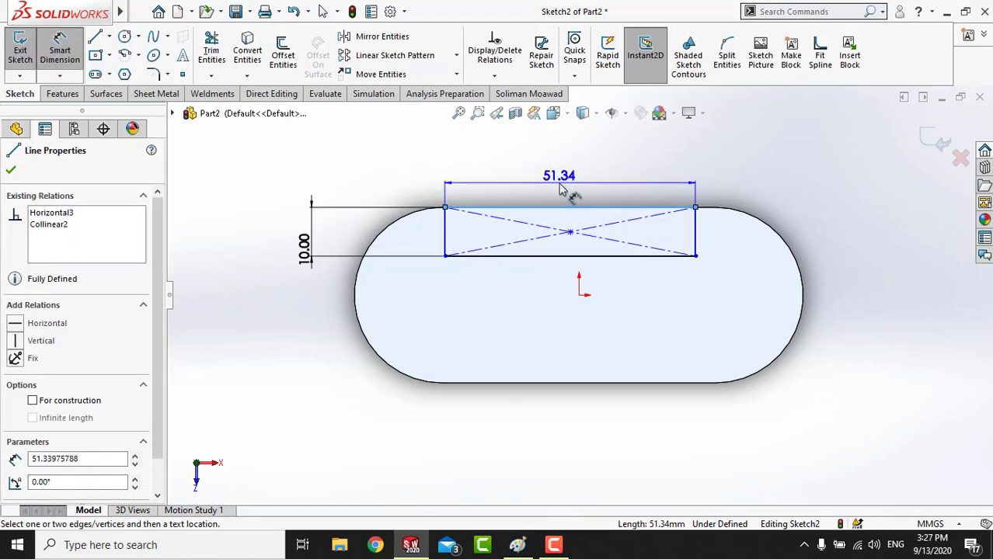
pyautogui.click(572, 194)
pyautogui.write('40')
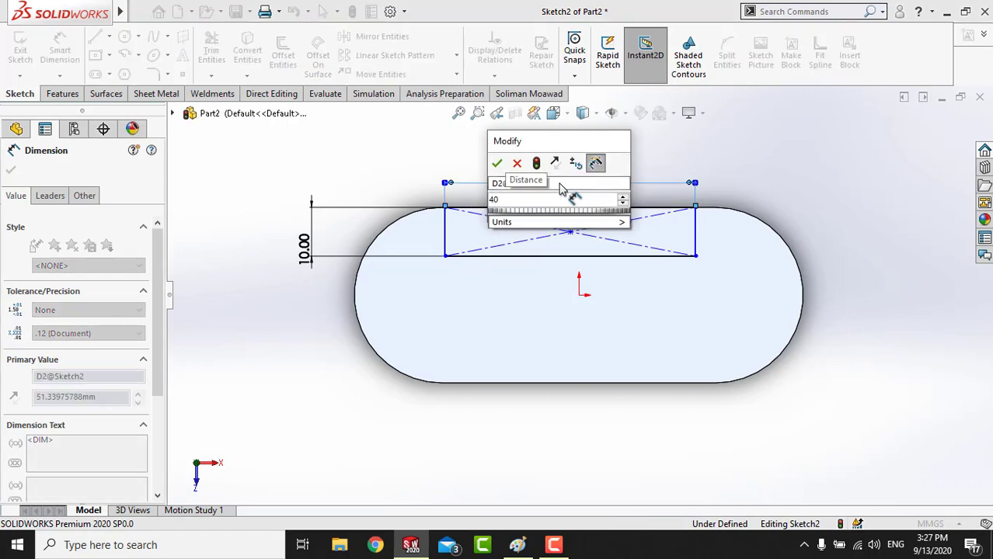
pyautogui.press('Return')
pyautogui.click(681, 171)
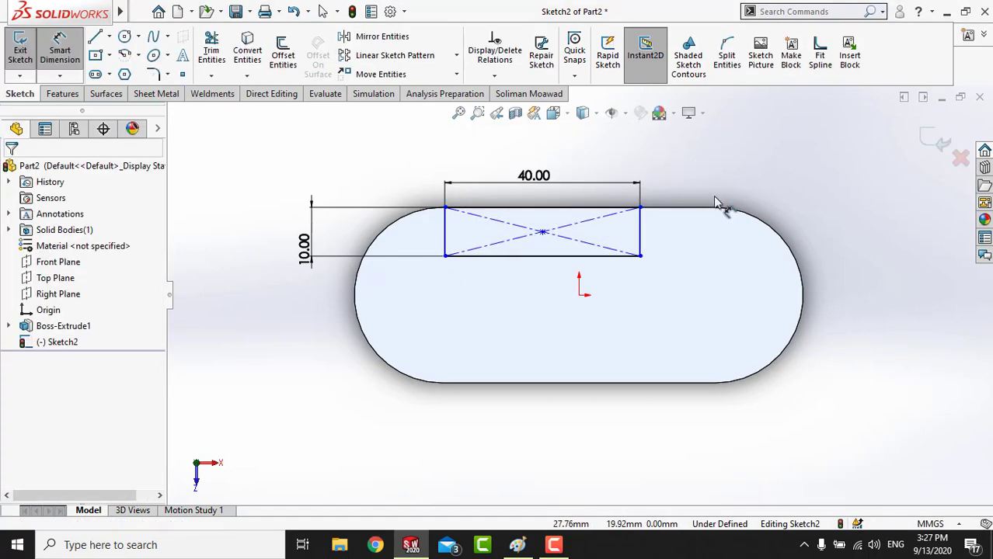
pyautogui.rightClick(730, 167)
pyautogui.click(775, 212)
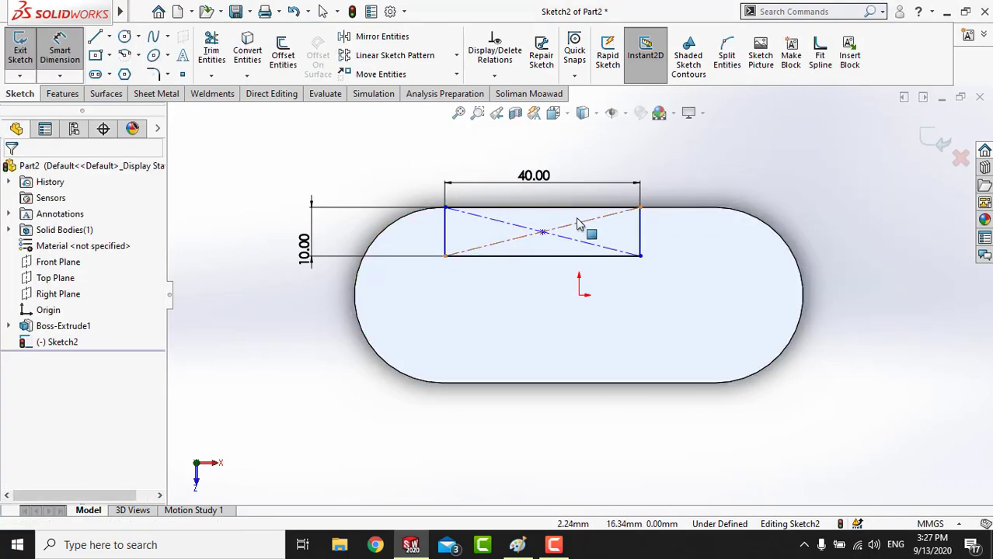
# - Align the rectangle's centre vertically with the origin and exit the sketch
pyautogui.click(543, 231)
pyautogui.keyDown('ctrl'); pyautogui.click(579, 295); pyautogui.keyUp('ctrl')
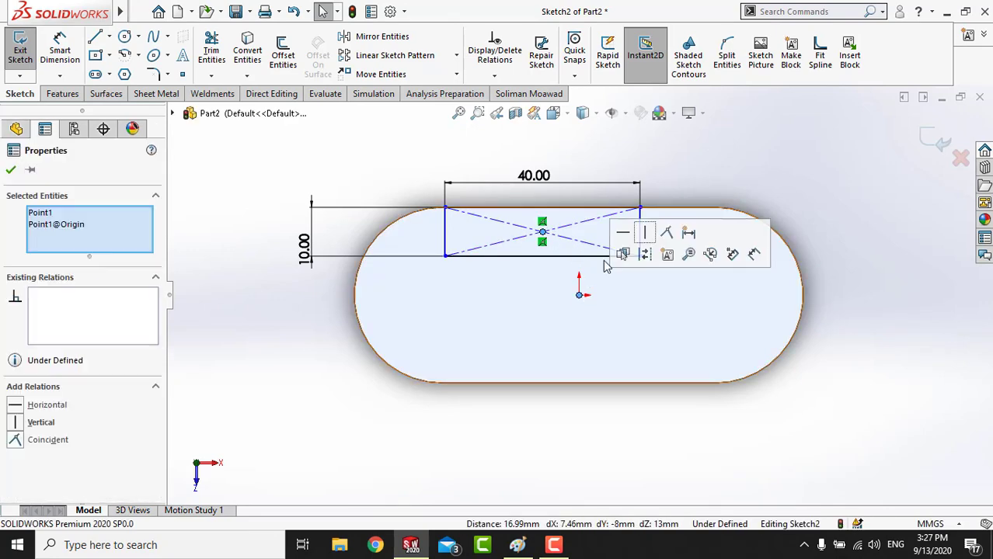
pyautogui.click(644, 233)
pyautogui.click(914, 176)
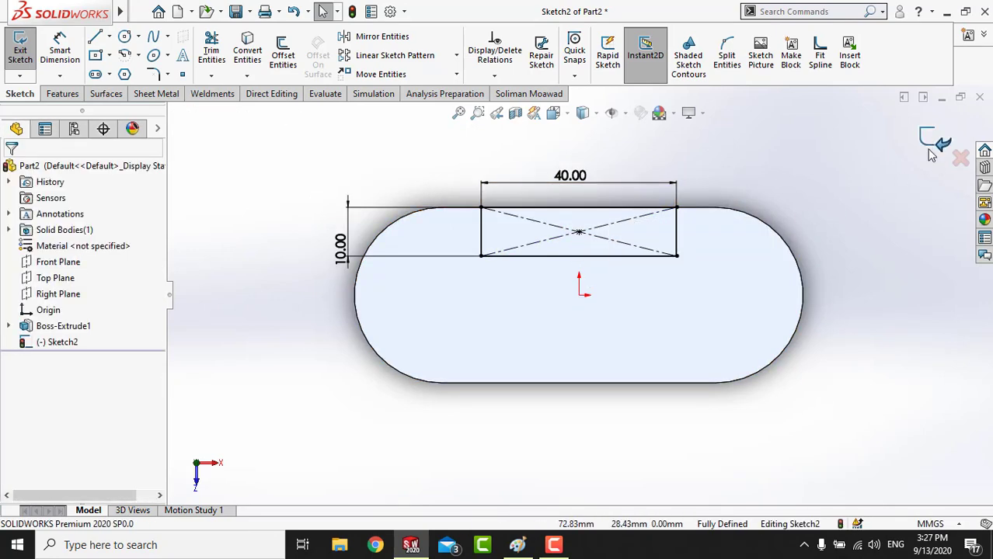
pyautogui.click(930, 142)
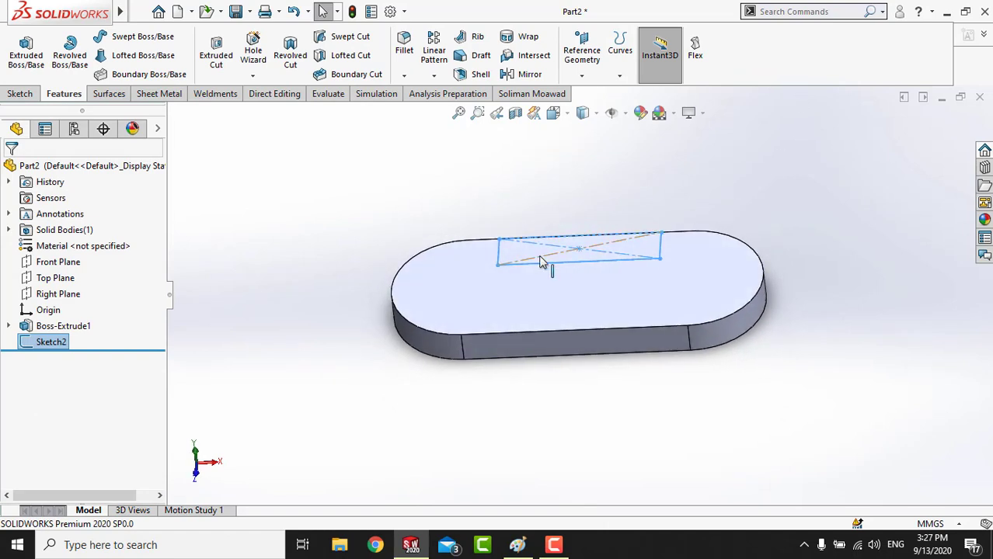
# - Try a 32 mm Extruded Boss/Base on the rectangle sketch, then cancel it
pyautogui.click(11, 46)
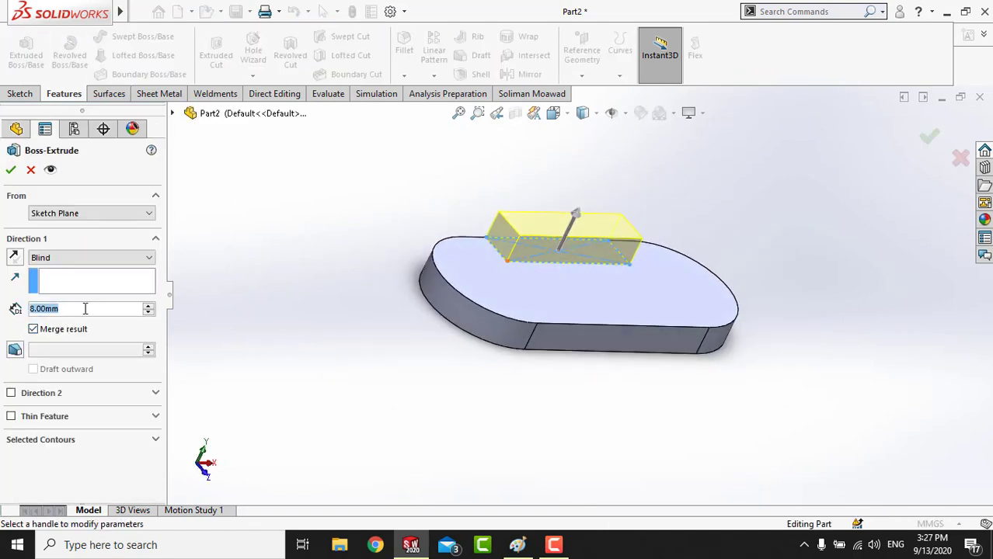
pyautogui.write('32')
pyautogui.press('Return')
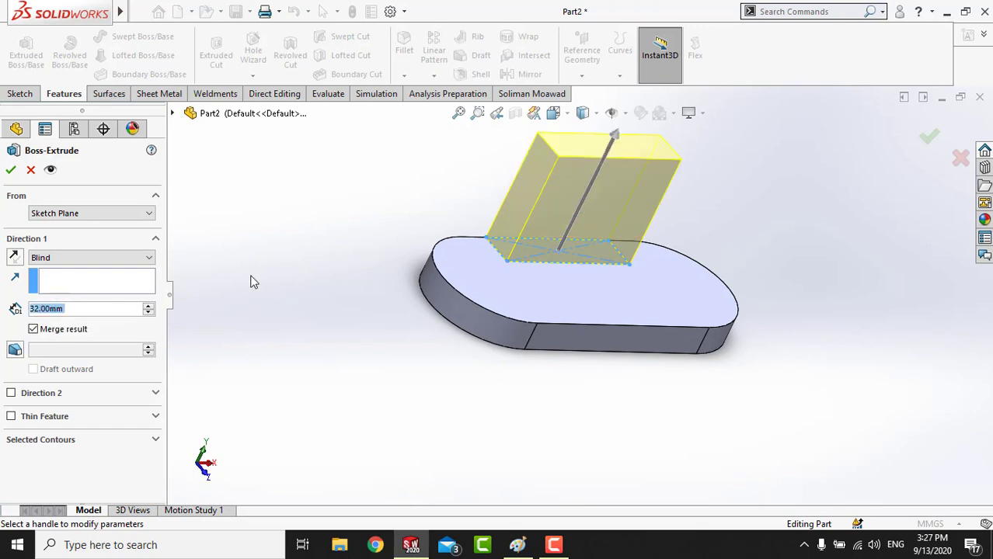
pyautogui.click(30, 170)
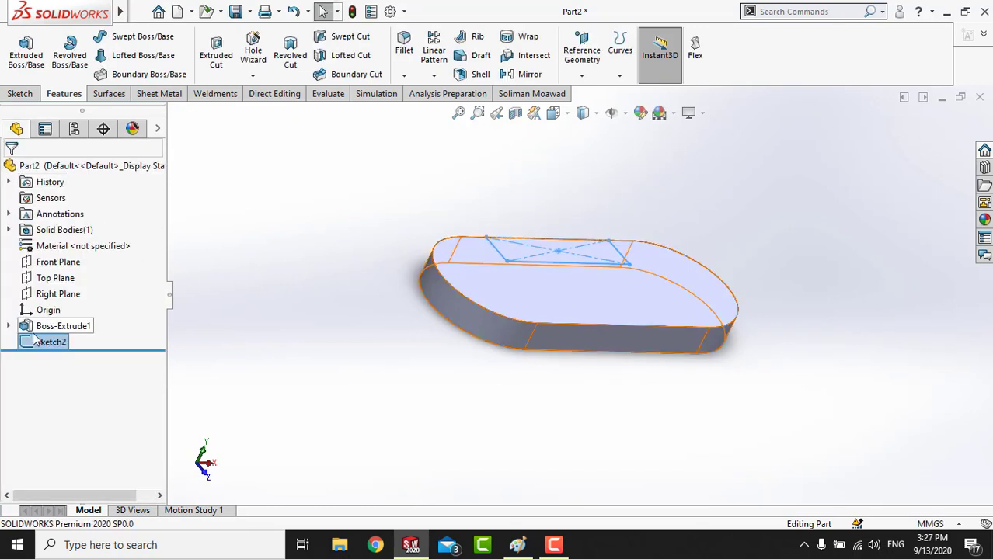
# - Edit Sketch2, exit it again with Ctrl+B, and select Sketch2 for extrusion
pyautogui.click(114, 339)
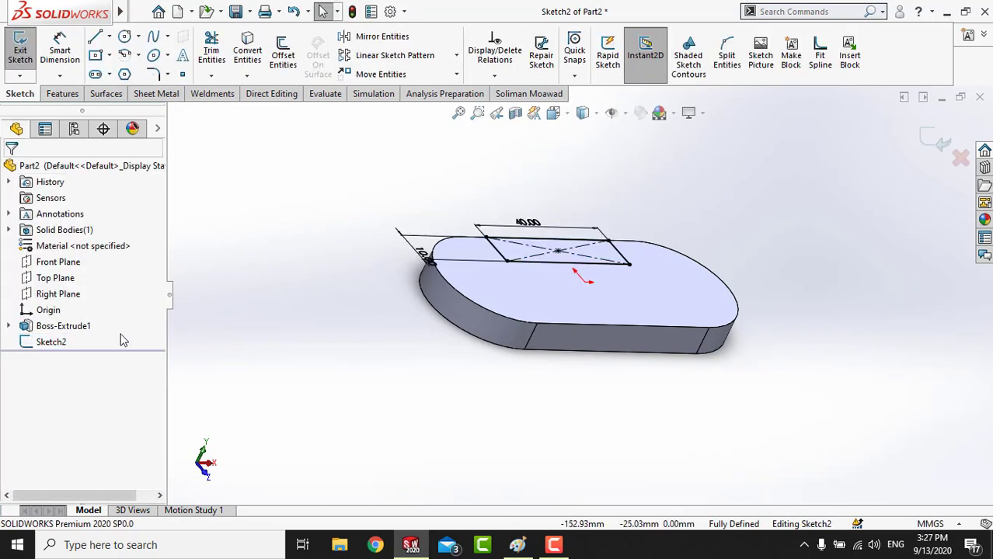
pyautogui.hotkey('ctrl', 'b')
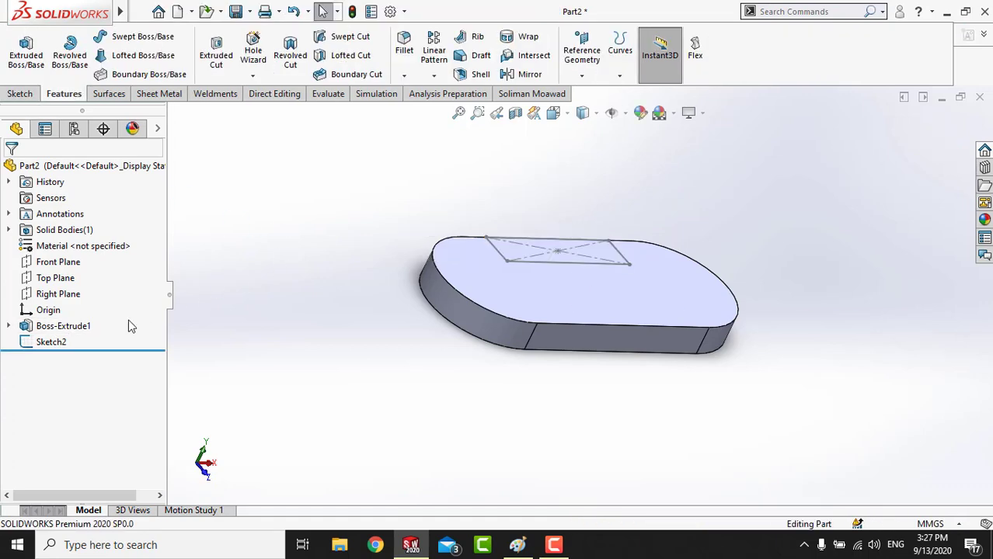
pyautogui.click(59, 342)
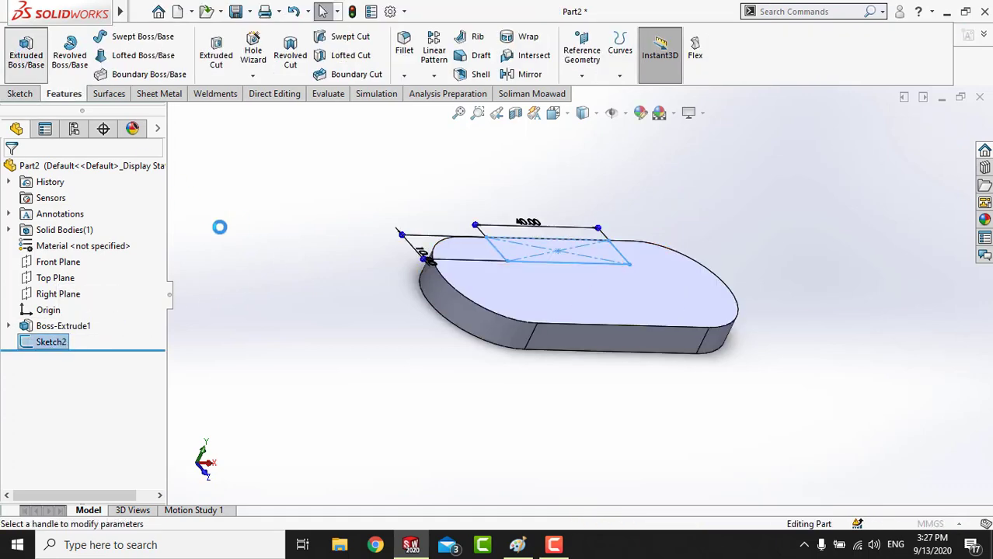
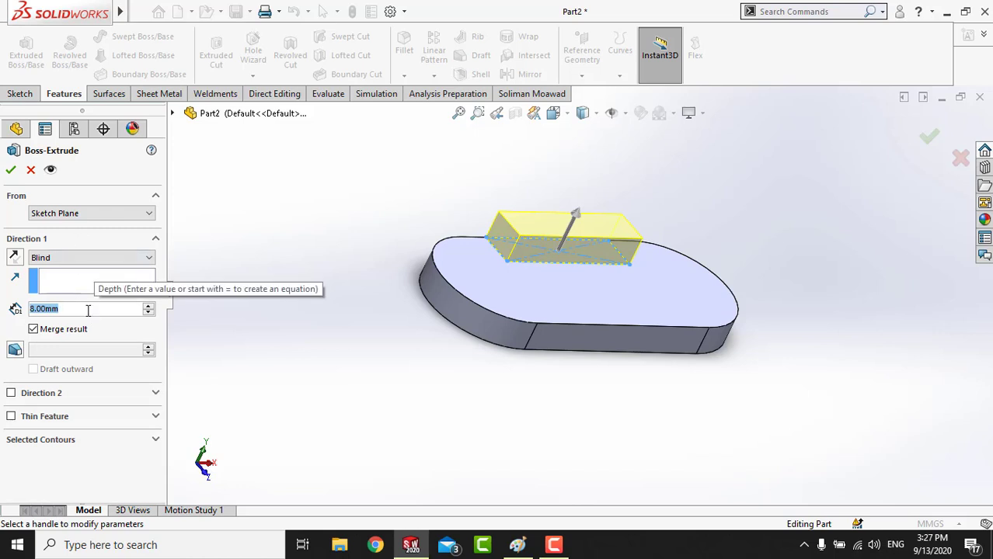
# - Extrude the 40 × 10 rectangle 32 mm up as the upright block, merged with the base plate
pyautogui.write('32')
pyautogui.press('Return')
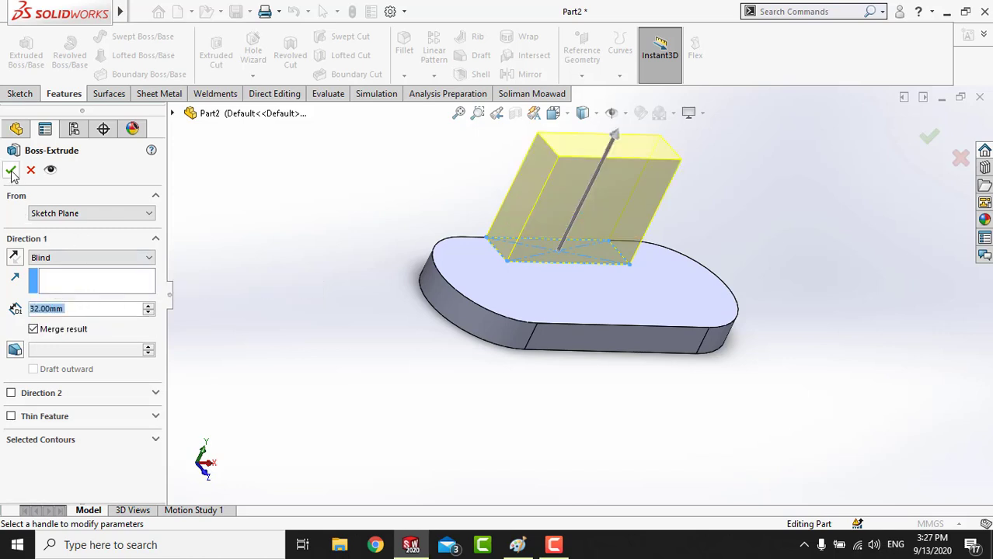
pyautogui.click(12, 175)
pyautogui.moveTo(327, 277)
pyautogui.mouseDown(button='middle')
pyautogui.moveTo(222, 317)
pyautogui.moveTo(794, 250)
pyautogui.moveTo(756, 226)
pyautogui.moveTo(575, 212)
pyautogui.mouseUp(button='middle')
# - Start a sketch on the block's face and draw a centre-radius circle above the slot
pyautogui.click(568, 214)
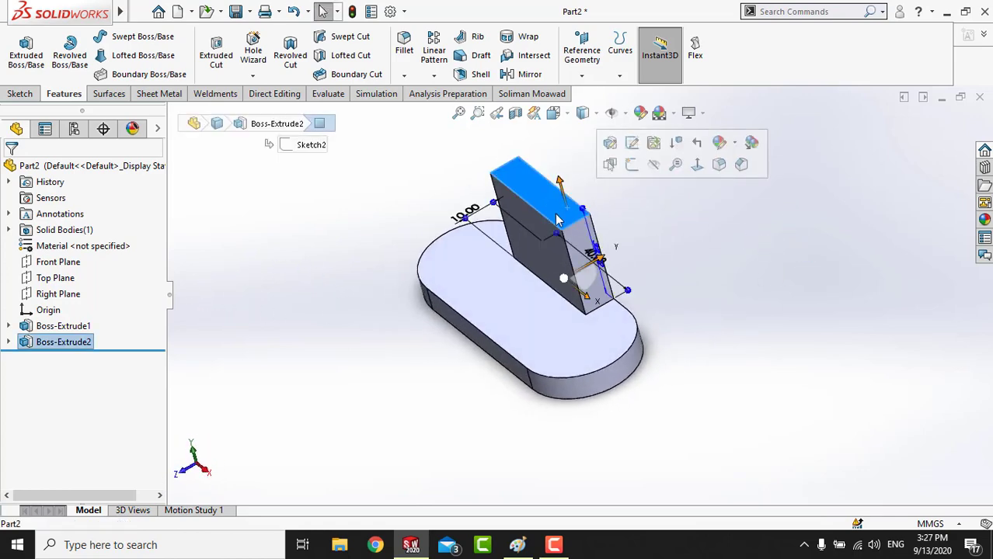
pyautogui.click(622, 167)
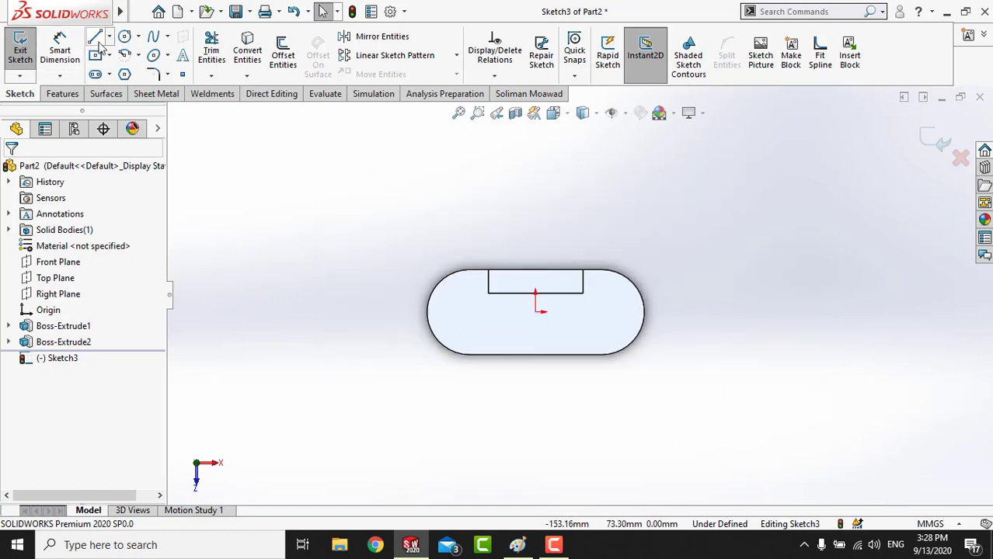
pyautogui.click(138, 38)
pyautogui.click(149, 55)
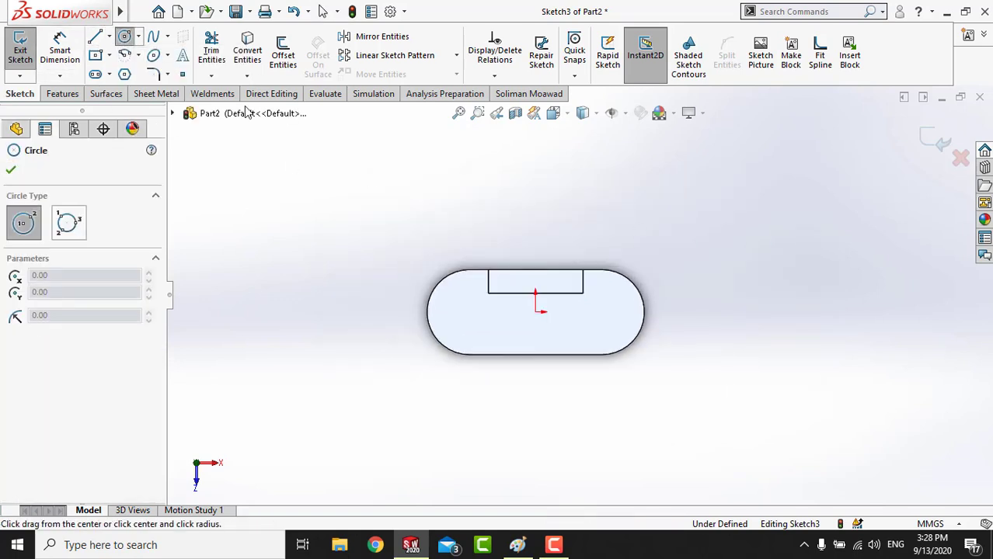
pyautogui.click(535, 156)
pyautogui.click(571, 169)
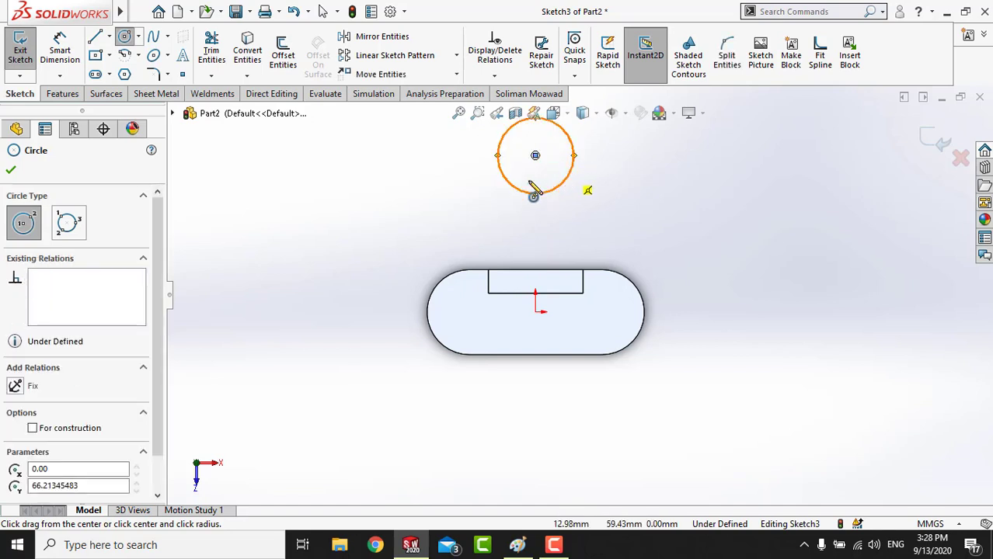
pyautogui.rightClick(380, 164)
pyautogui.click(384, 168)
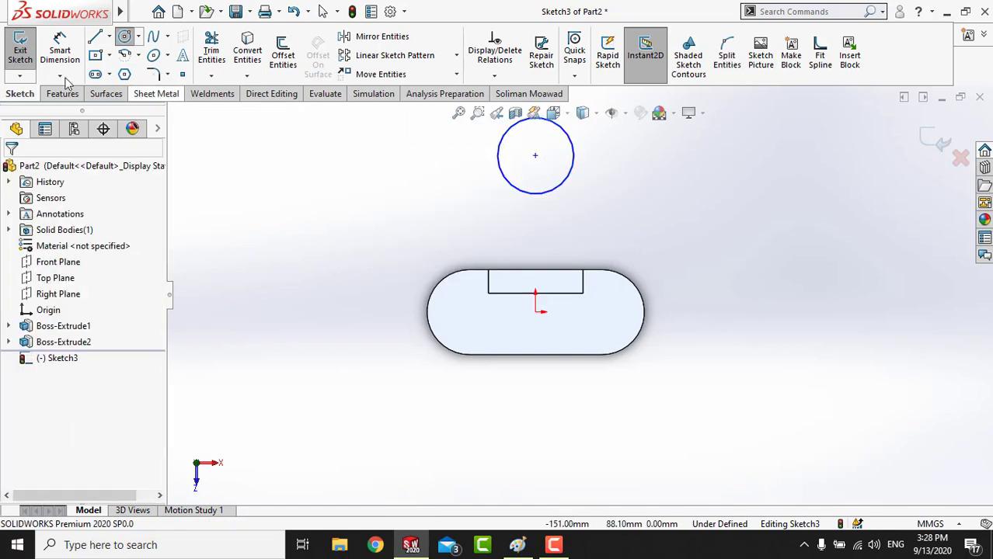
# - Dimension the circle centre 32 mm from the slot's top edge and its diameter to 30
pyautogui.click(534, 165)
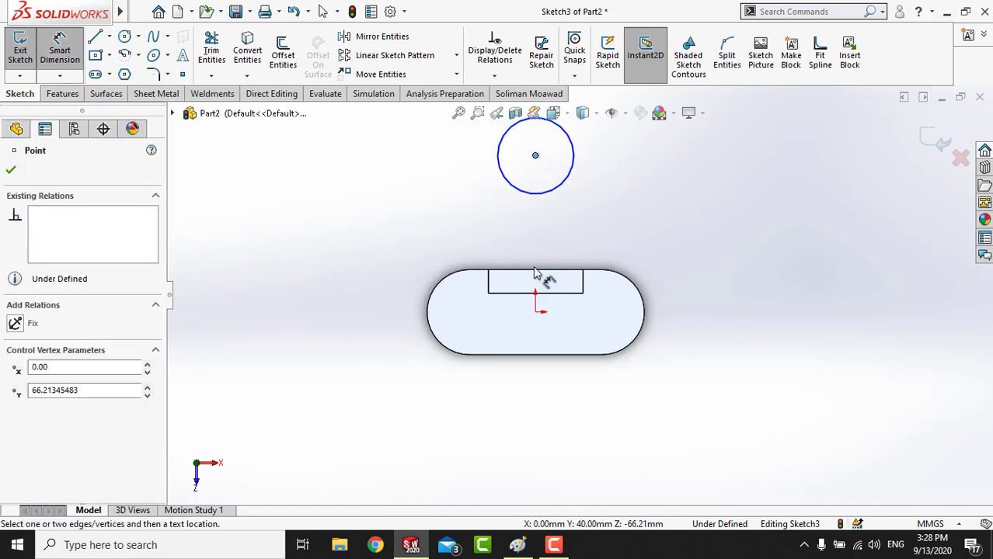
pyautogui.click(536, 271)
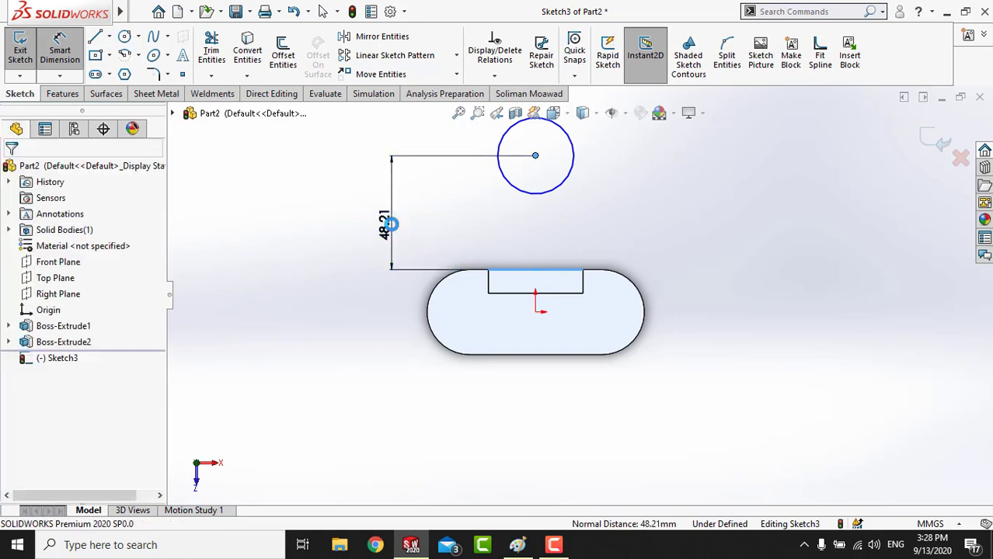
pyautogui.click(390, 224)
pyautogui.write('32')
pyautogui.press('Return')
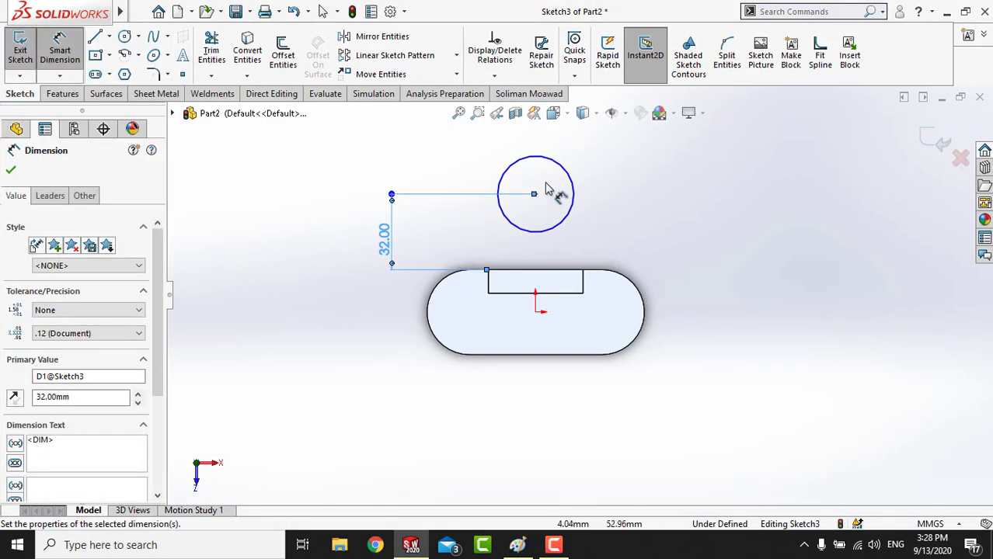
pyautogui.click(534, 158)
pyautogui.click(547, 144)
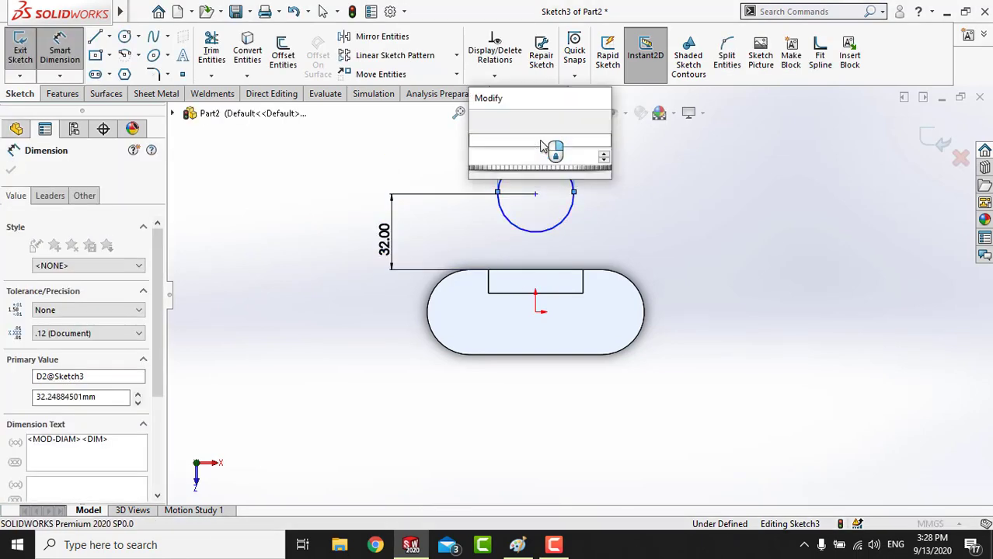
pyautogui.write('30')
pyautogui.press('Return')
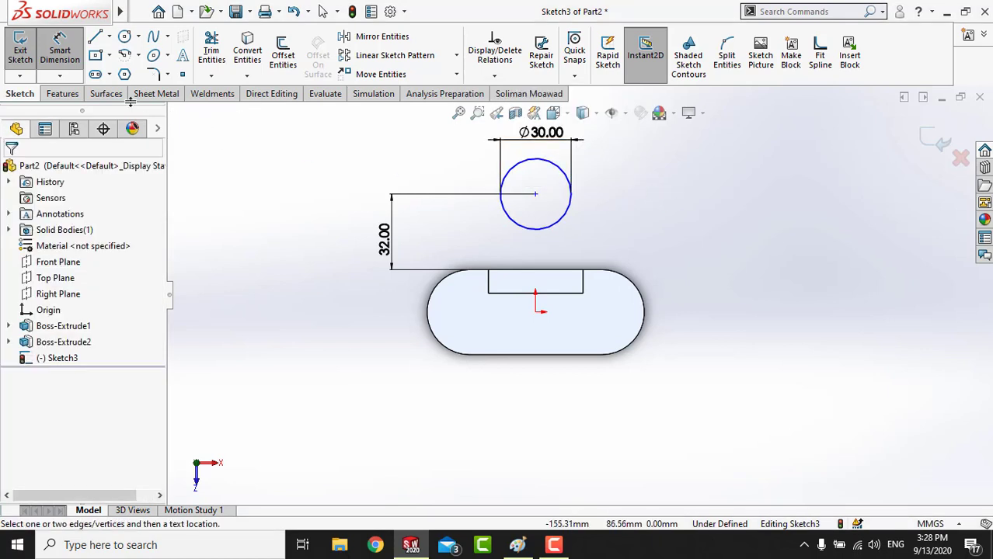
pyautogui.click(55, 68)
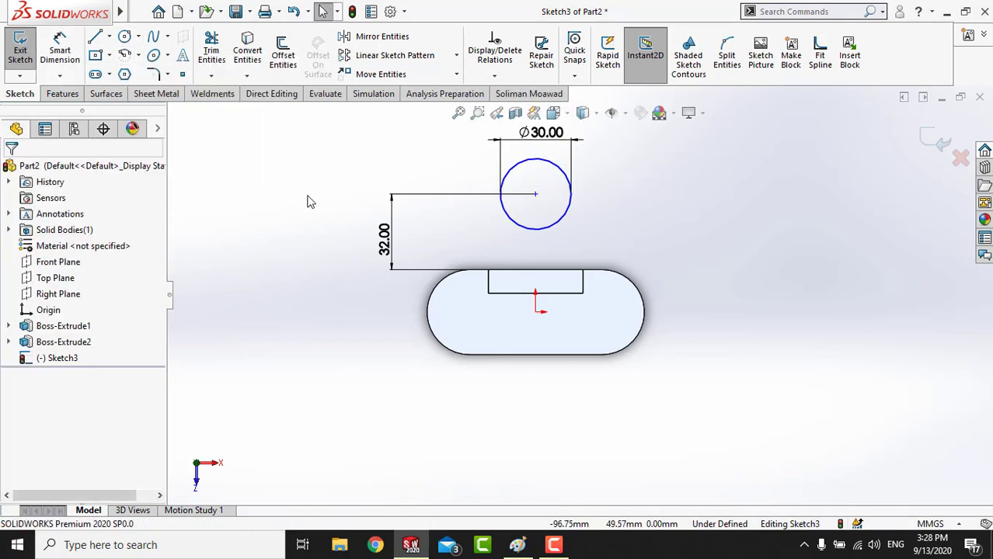
# - Draw a concentric inner circle and dimension its diameter to 20
pyautogui.click(124, 37)
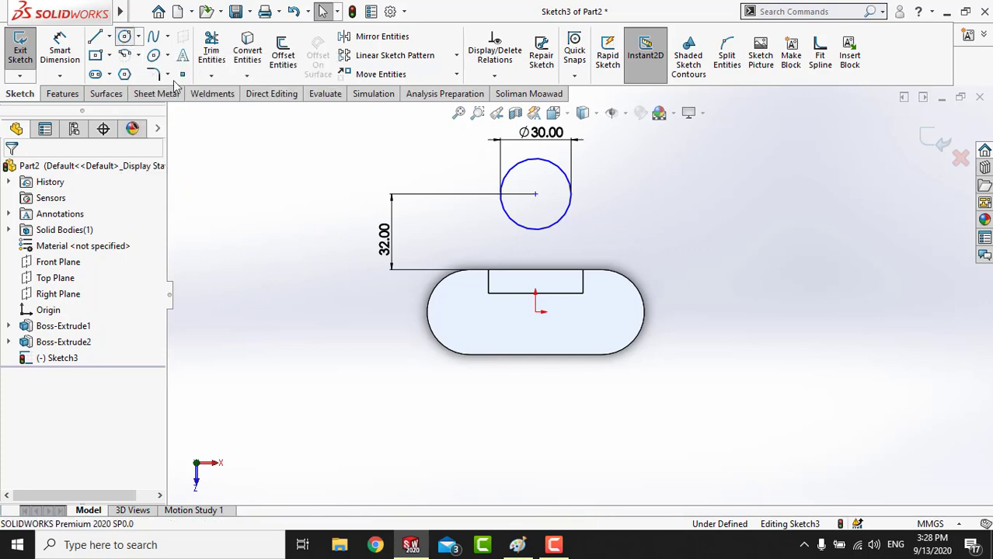
pyautogui.click(536, 193)
pyautogui.click(557, 189)
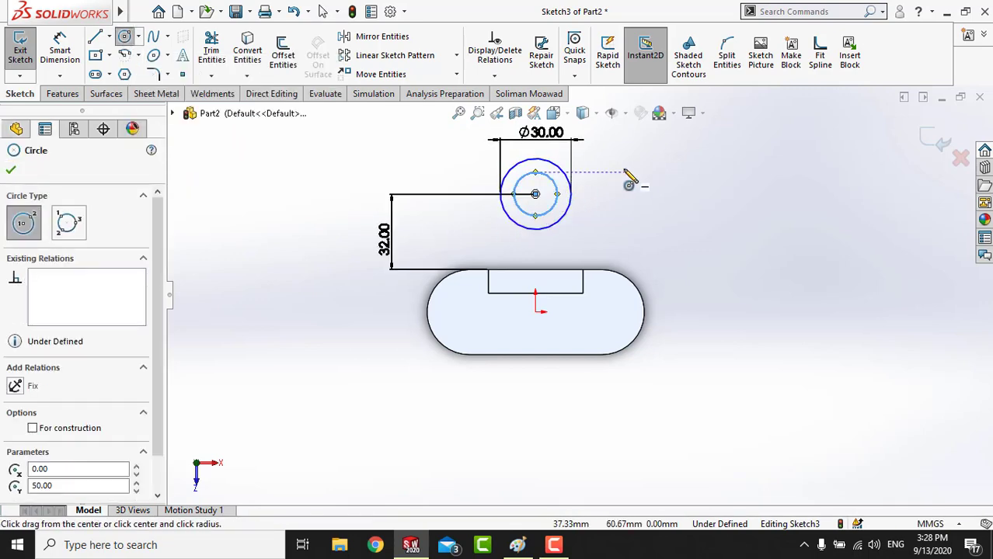
pyautogui.rightClick(682, 186)
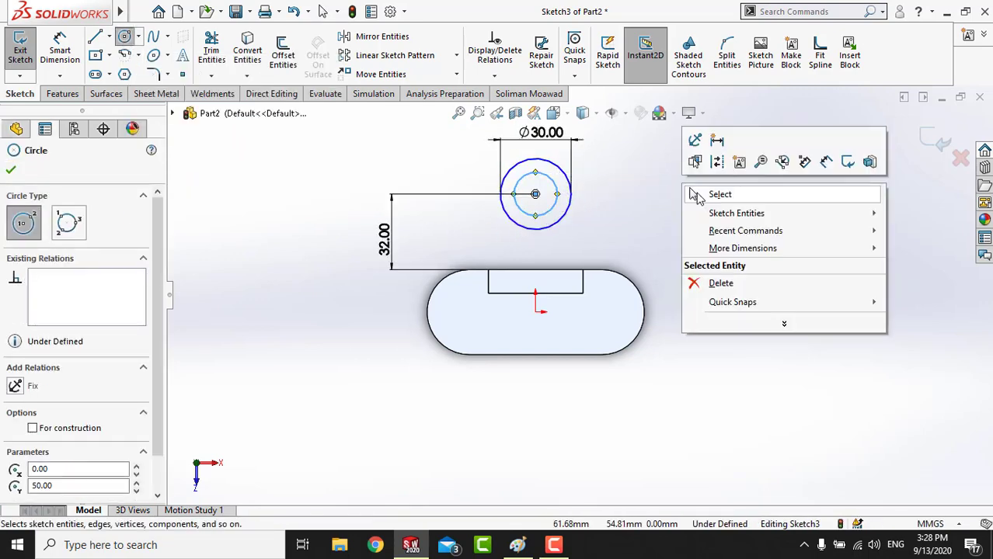
pyautogui.click(709, 199)
pyautogui.click(75, 55)
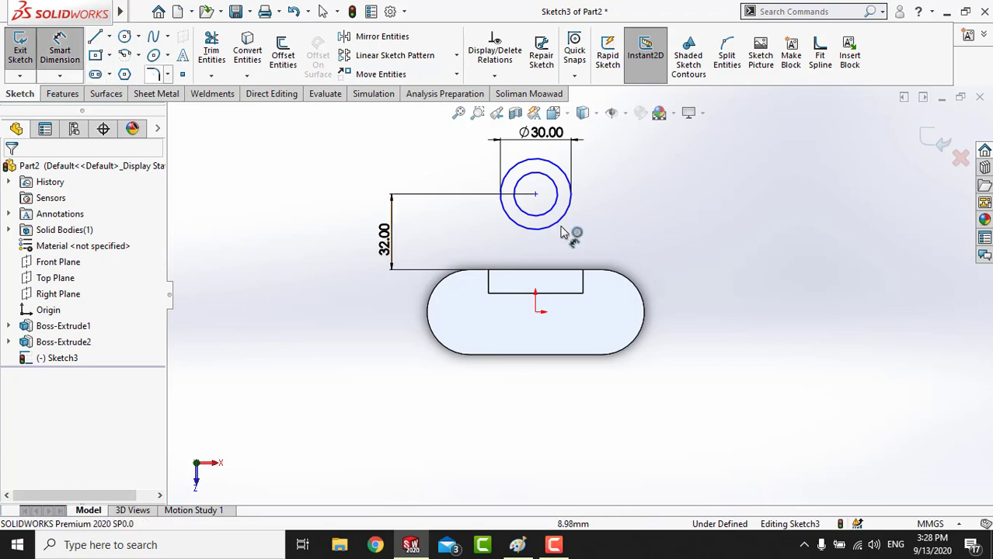
pyautogui.click(556, 194)
pyautogui.click(544, 158)
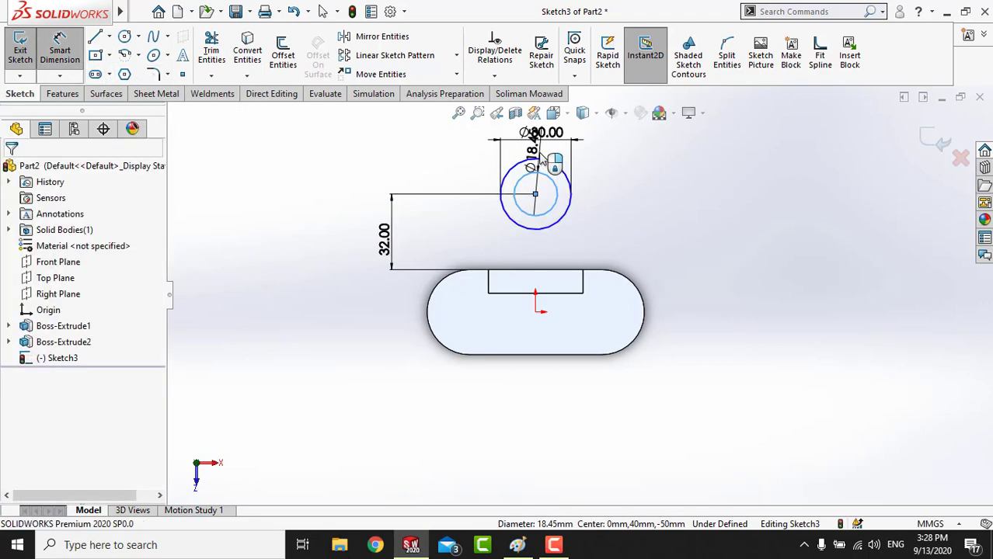
pyautogui.write('20')
pyautogui.press('Return')
pyautogui.click(656, 206)
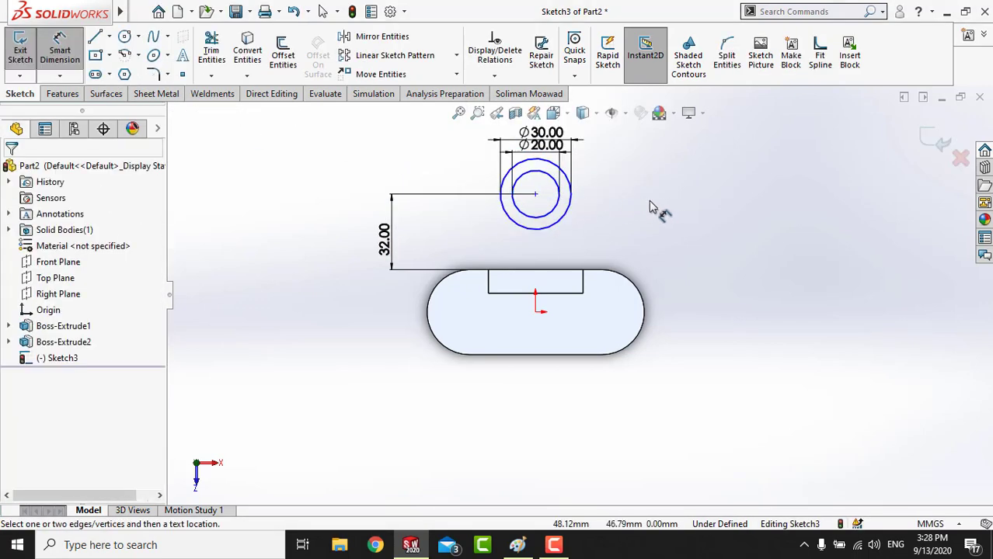
pyautogui.rightClick(659, 196)
pyautogui.click(684, 234)
# - Make the circle centre vertical with the origin, then exit the fully defined sketch
pyautogui.click(535, 194)
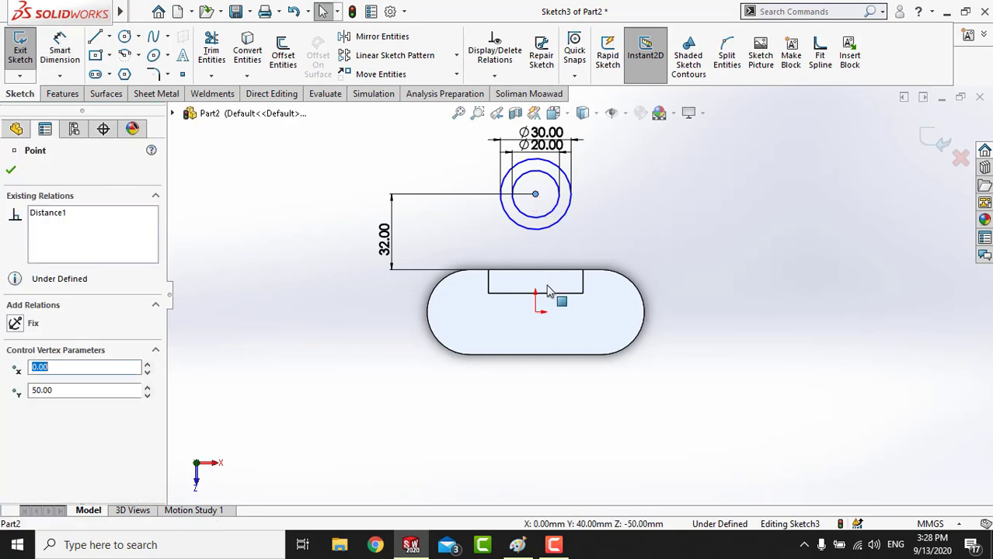
pyautogui.keyDown('ctrl'); pyautogui.click(535, 311); pyautogui.keyUp('ctrl')
pyautogui.click(603, 250)
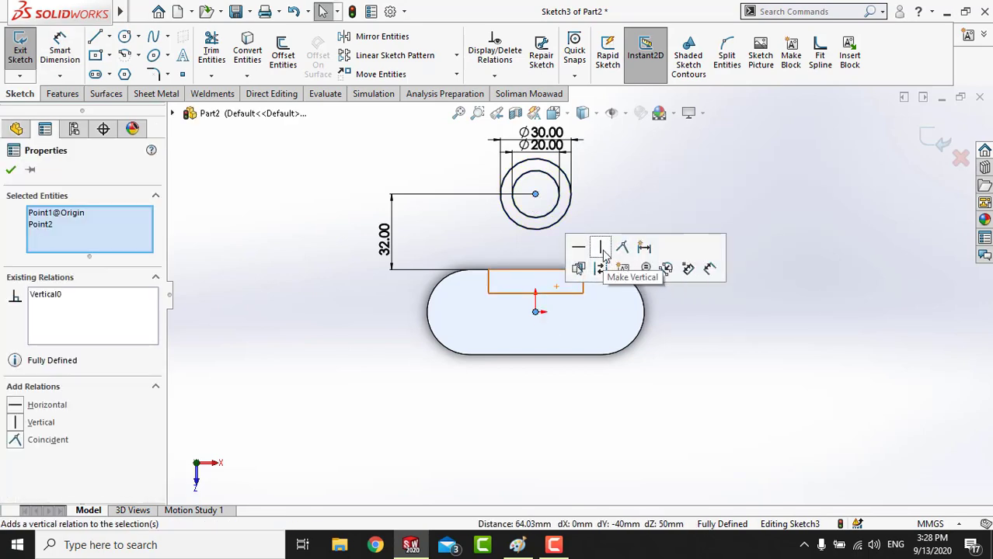
pyautogui.click(729, 315)
pyautogui.keyDown('ctrl'); pyautogui.moveTo(690, 256); pyautogui.dragTo(680, 262, button='middle'); pyautogui.keyUp('ctrl')
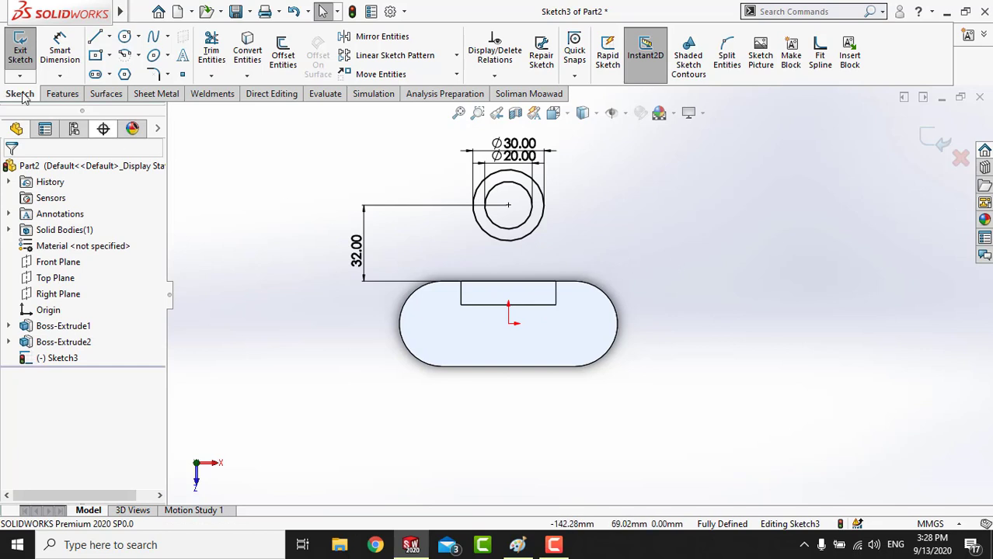
pyautogui.click(94, 36)
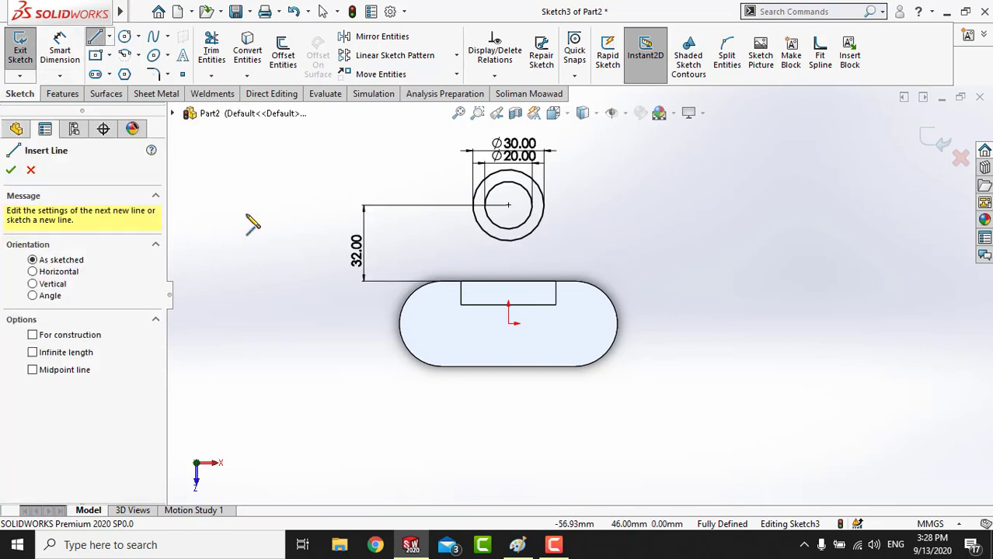
pyautogui.click(31, 171)
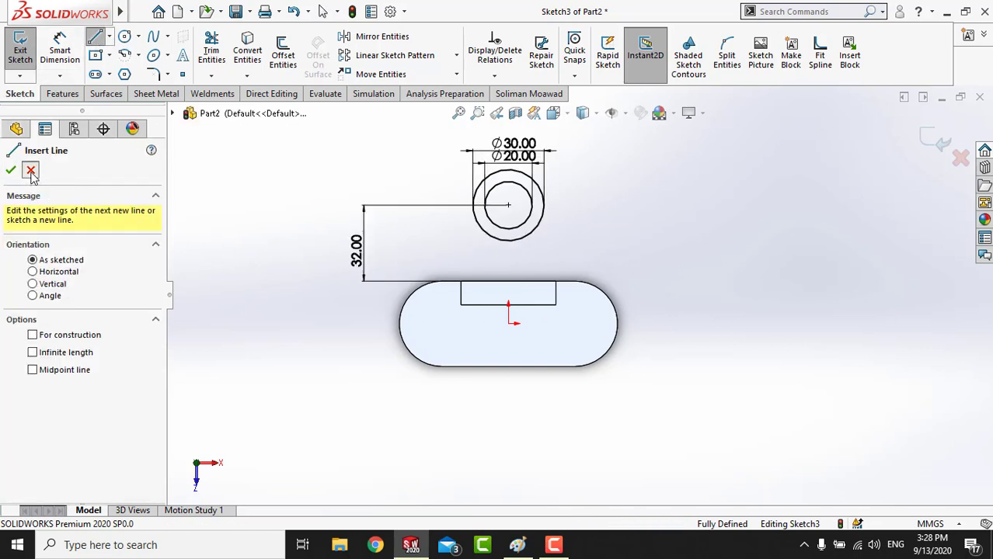
pyautogui.moveTo(587, 268); pyautogui.dragTo(615, 241, button='middle')
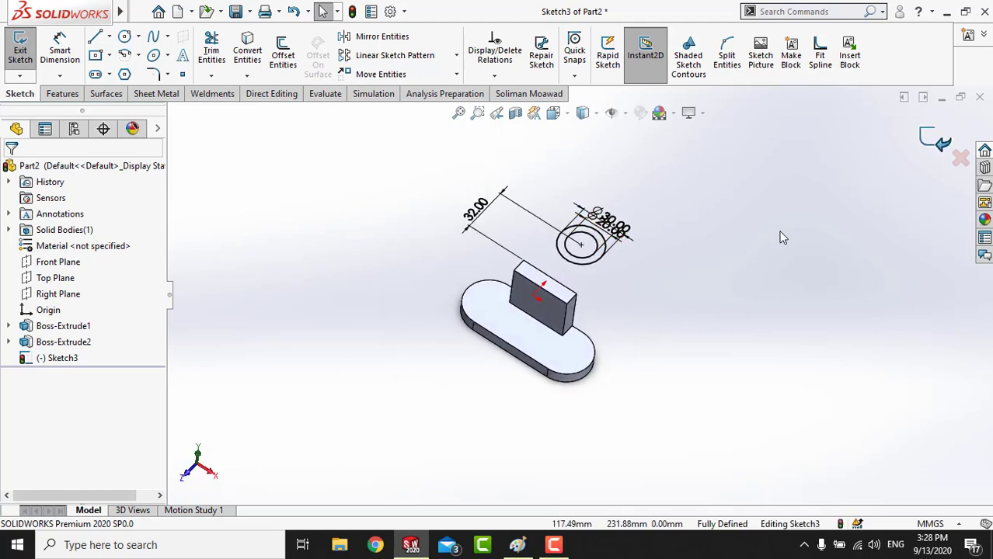
pyautogui.click(932, 138)
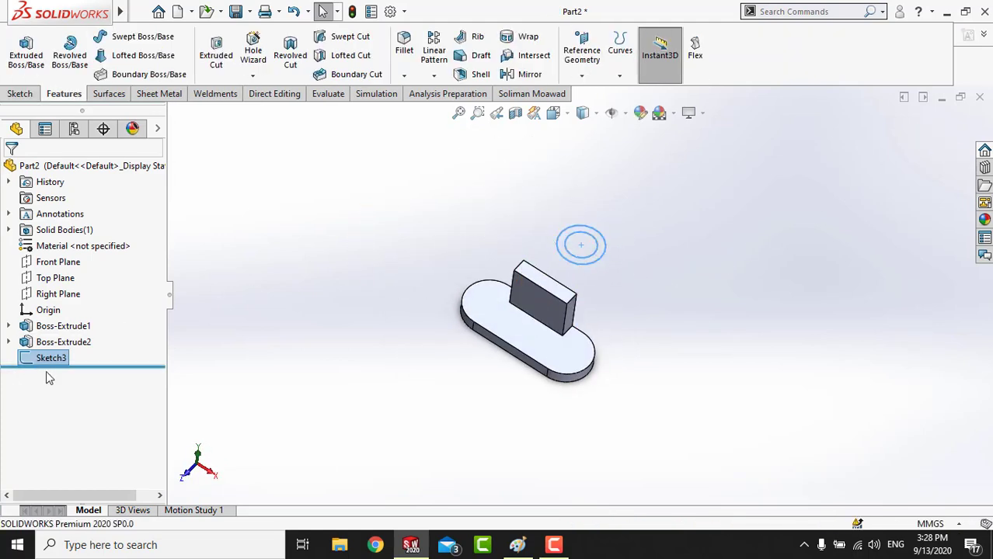
# - Extrude the concentric-circle sketch 20 mm into a hollow ring boss, Boss-Extrude3
pyautogui.click(25, 69)
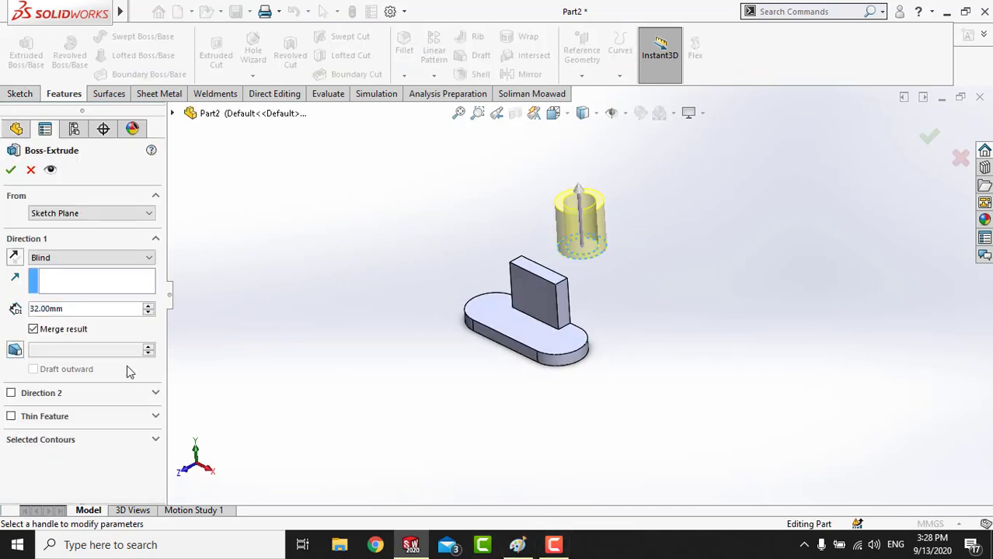
pyautogui.click(100, 309)
pyautogui.write('2')
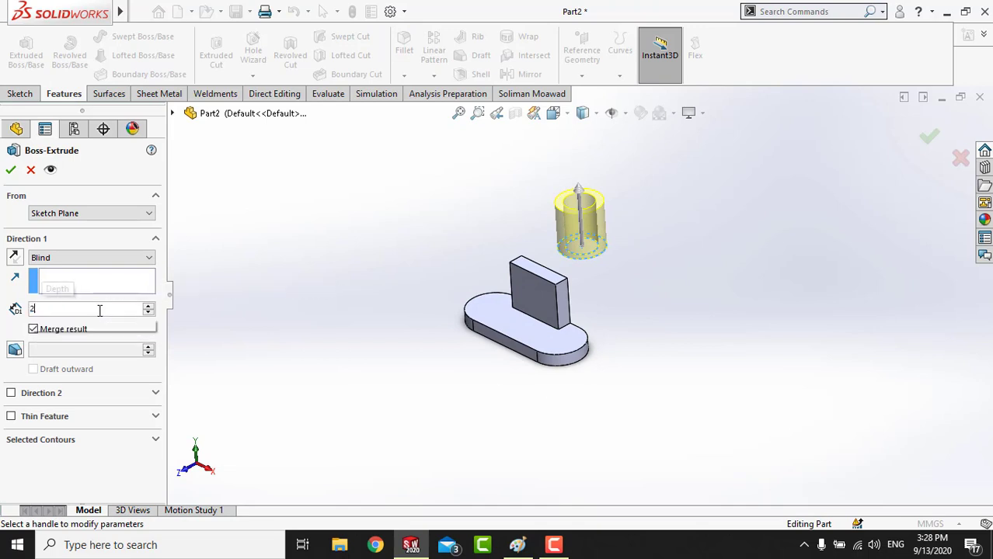
pyautogui.write('0')
pyautogui.press('Return')
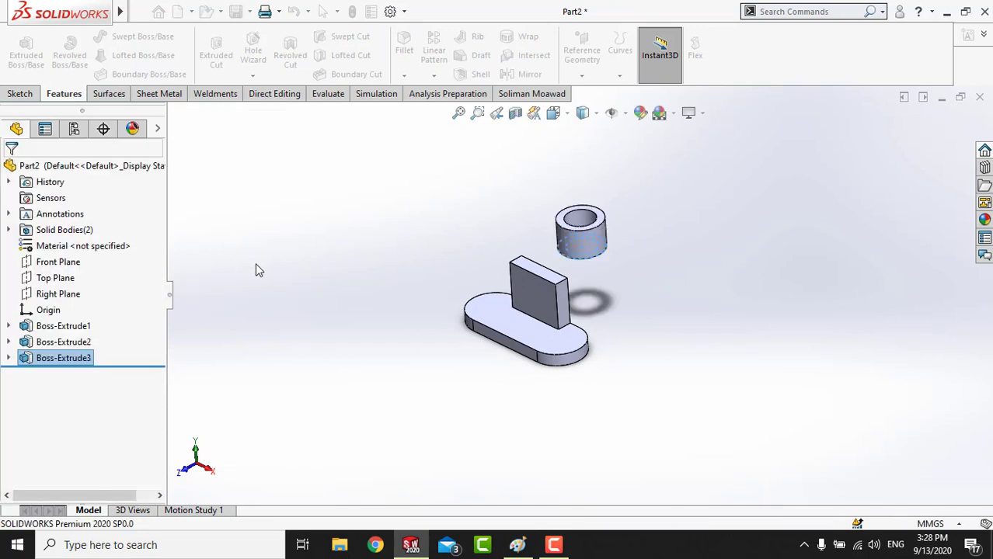
pyautogui.moveTo(255, 263); pyautogui.dragTo(359, 322, button='middle')
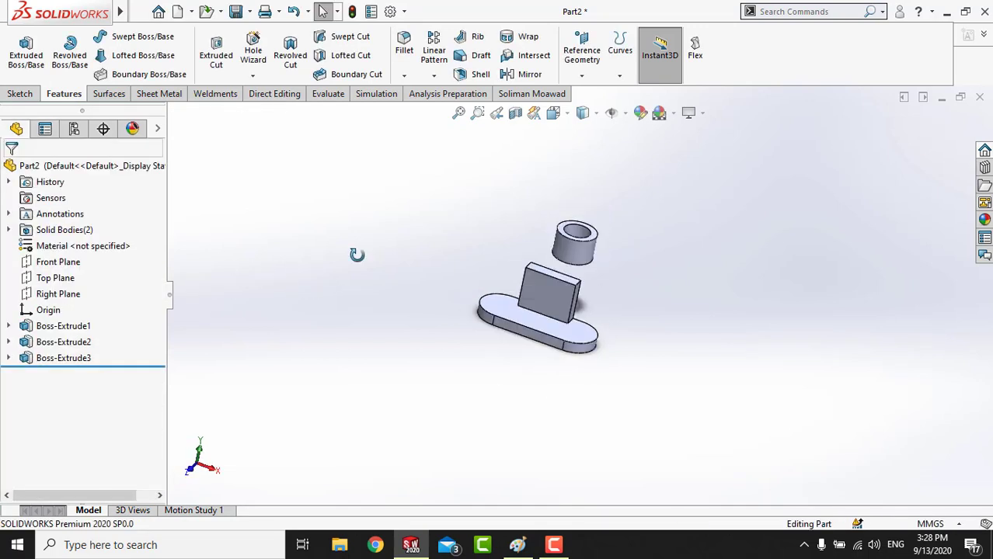
# - Start a sketch on the block's top face and draw a line from its corner toward the ring
pyautogui.scroll(-4, 557, 282)
pyautogui.click(539, 281)
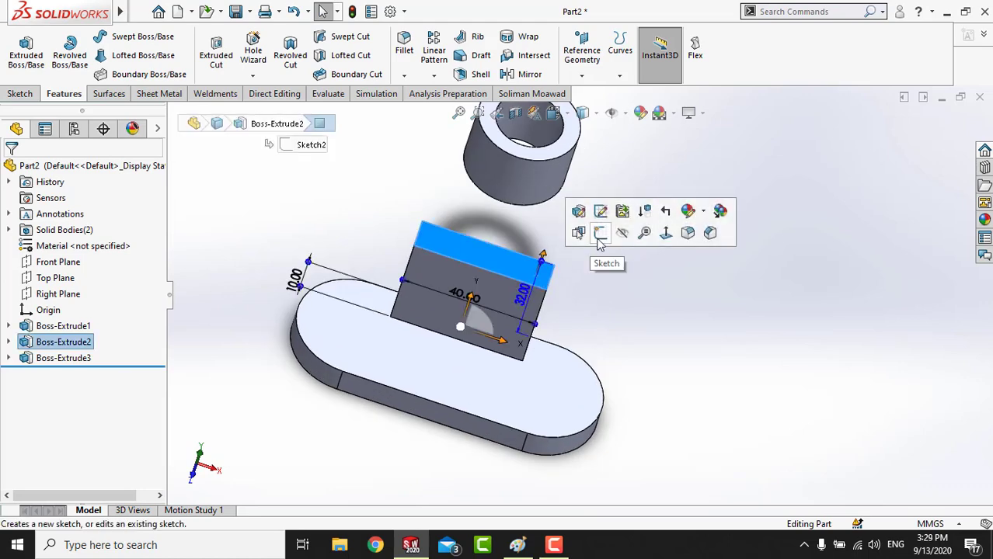
pyautogui.click(599, 236)
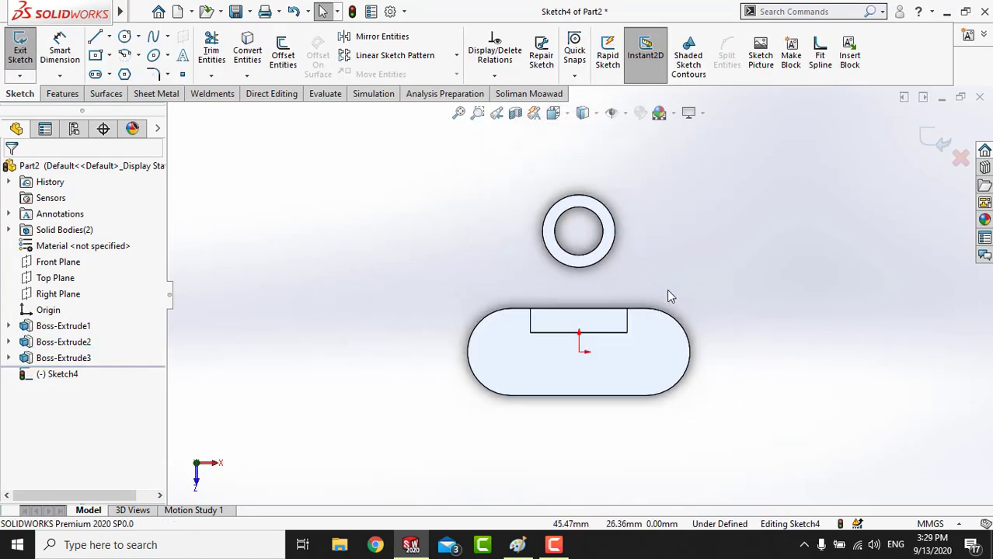
pyautogui.click(96, 38)
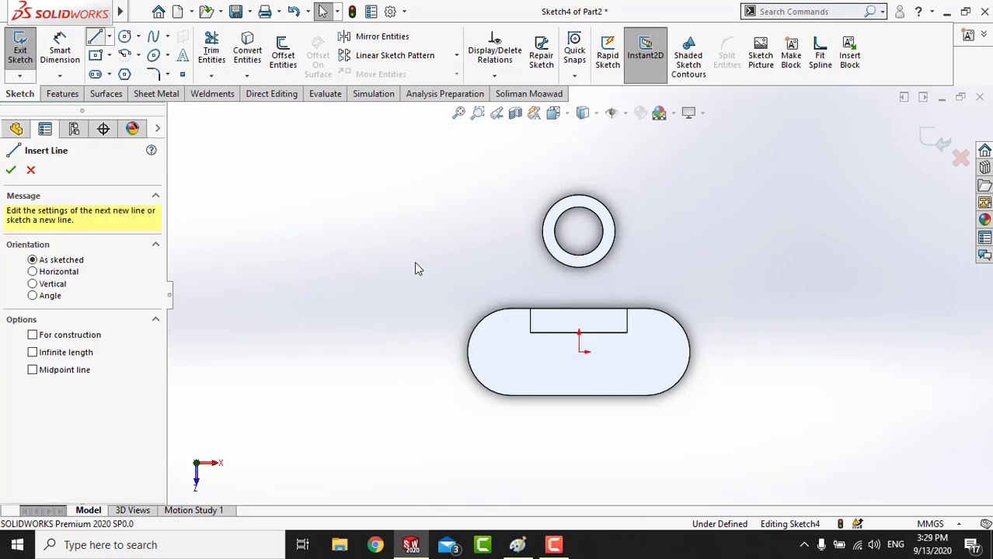
pyautogui.click(530, 308)
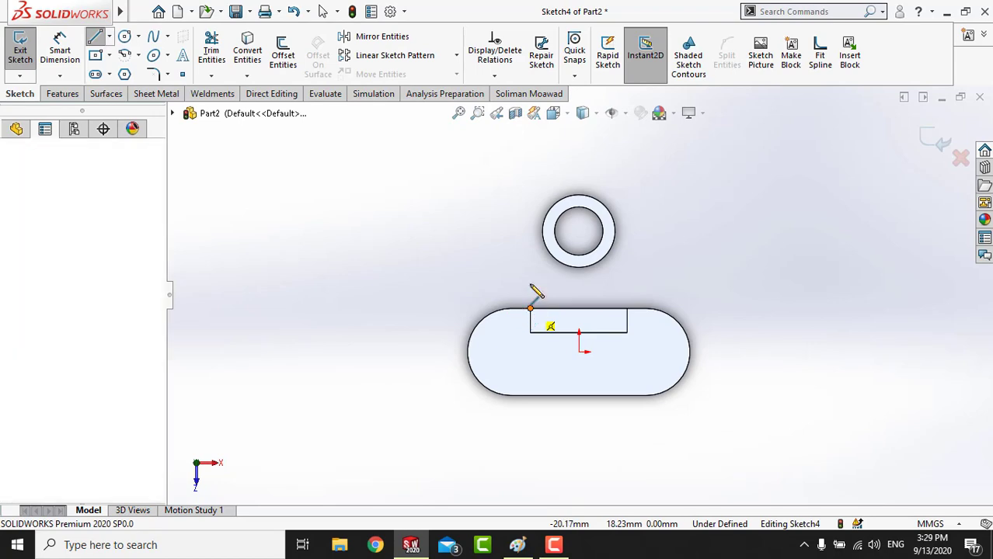
pyautogui.click(531, 232)
pyautogui.rightClick(529, 194)
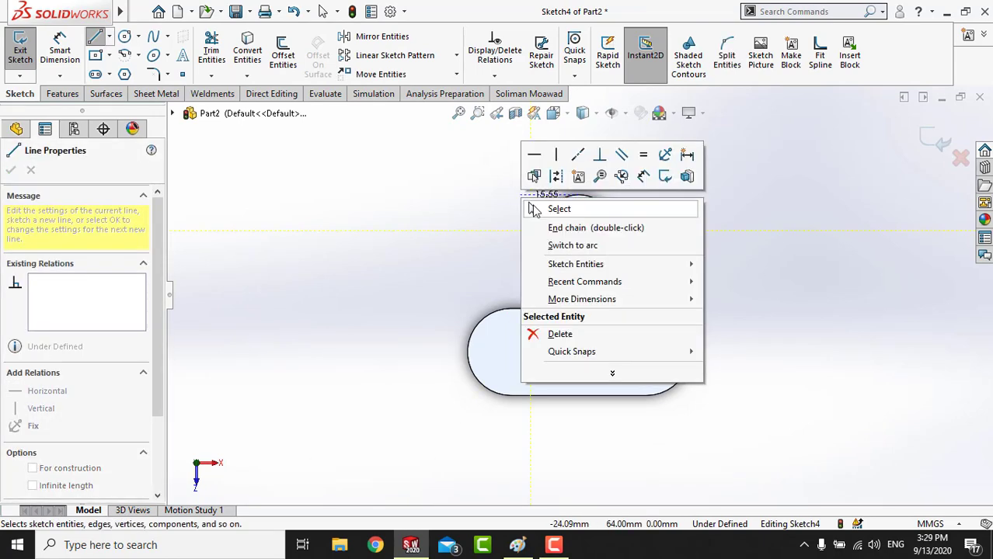
pyautogui.click(553, 206)
# - Make the line tangent to the ring's outer circle and extend its end past the ring
pyautogui.click(531, 269)
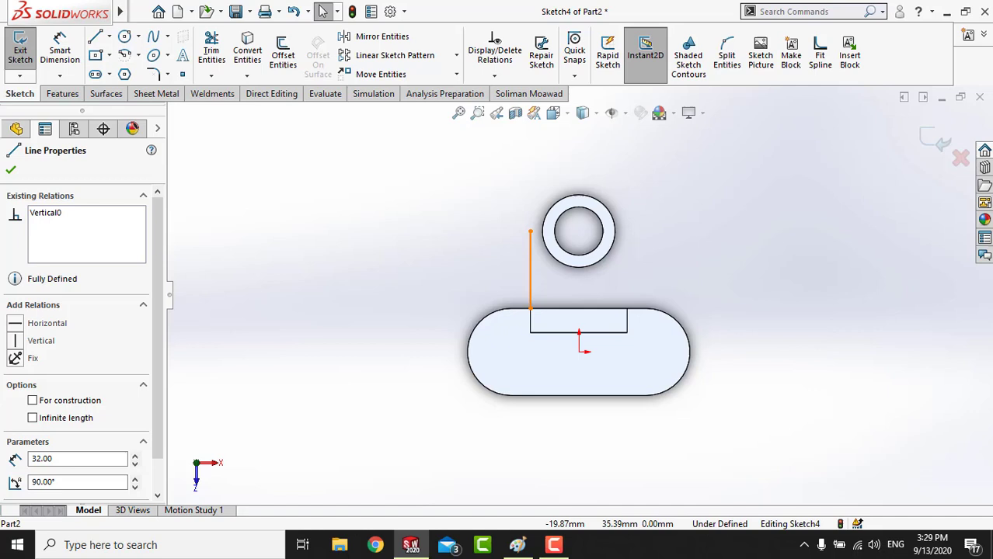
pyautogui.click(543, 281)
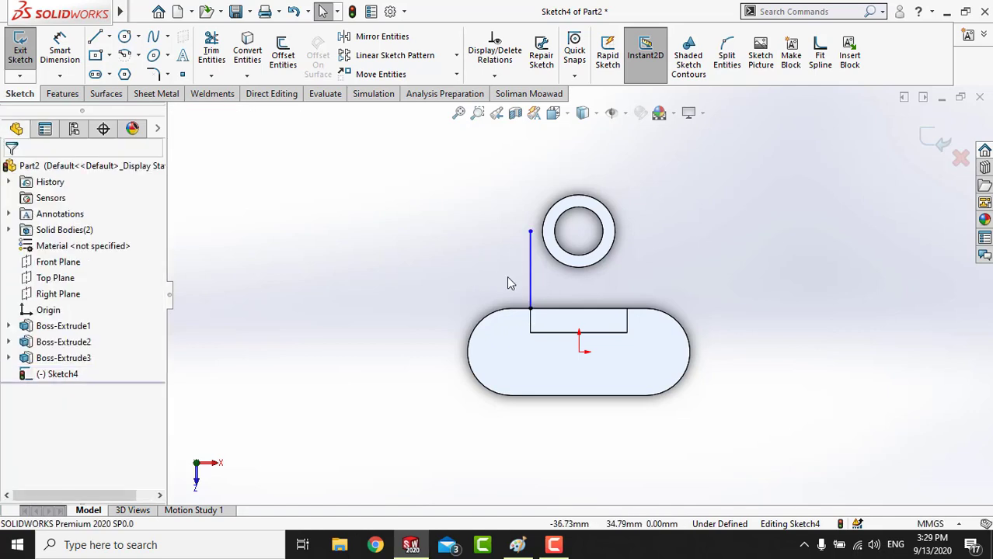
pyautogui.scroll(-3, 547, 251)
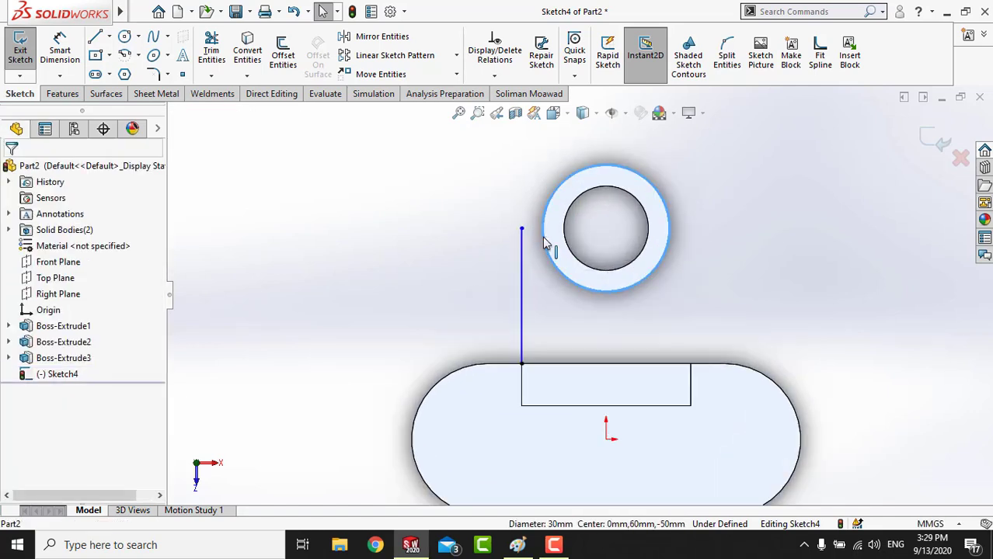
pyautogui.keyDown('ctrl'); pyautogui.click(525, 270); pyautogui.keyUp('ctrl')
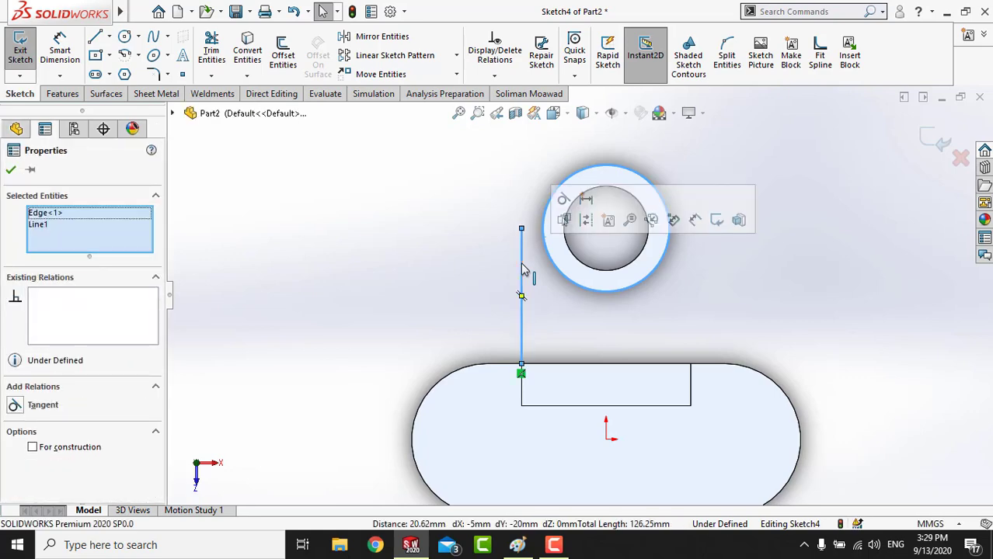
pyautogui.click(563, 201)
pyautogui.click(454, 237)
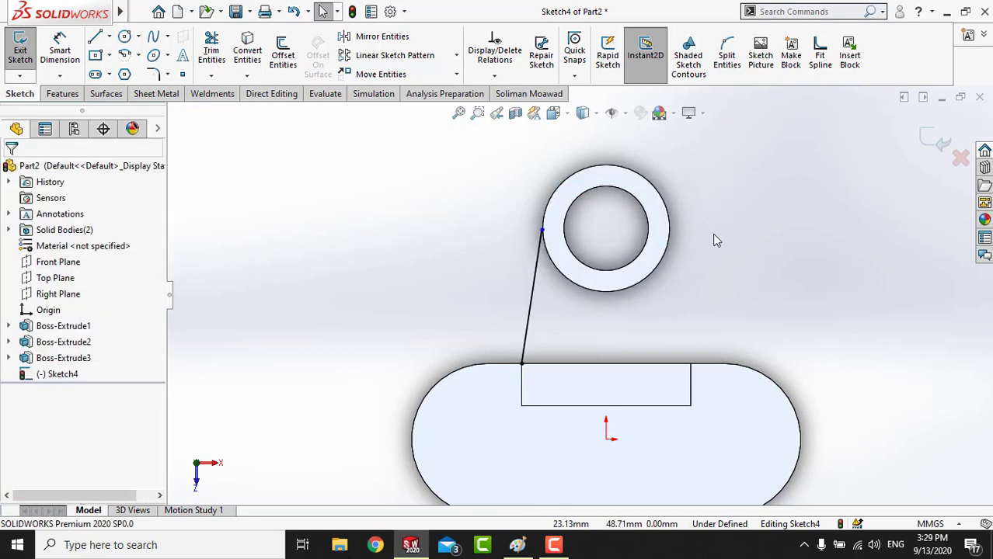
pyautogui.scroll(-1, 722, 303)
pyautogui.scroll(1, 492, 235)
pyautogui.moveTo(458, 230); pyautogui.dragTo(479, 192)
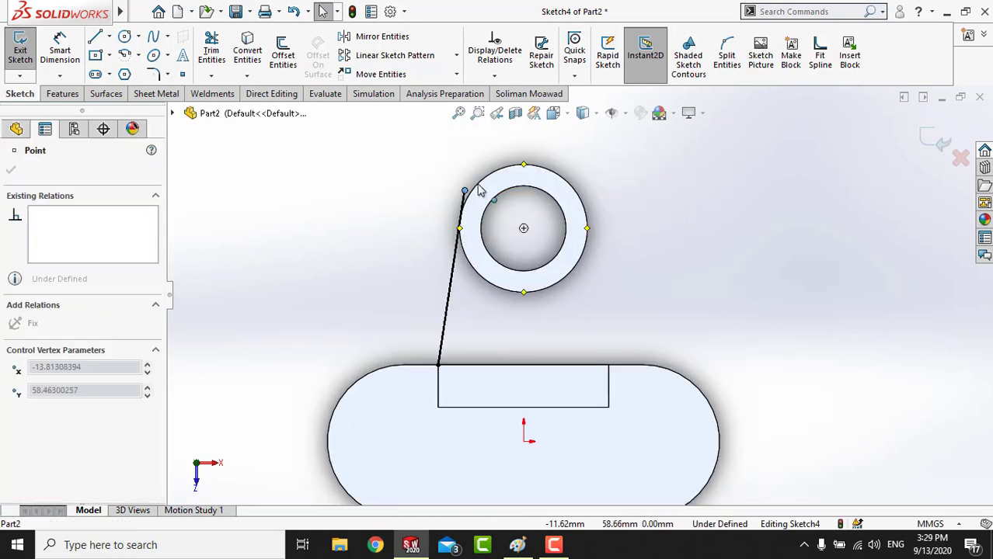
pyautogui.scroll(-1, 479, 180)
pyautogui.scroll(-1, 412, 223)
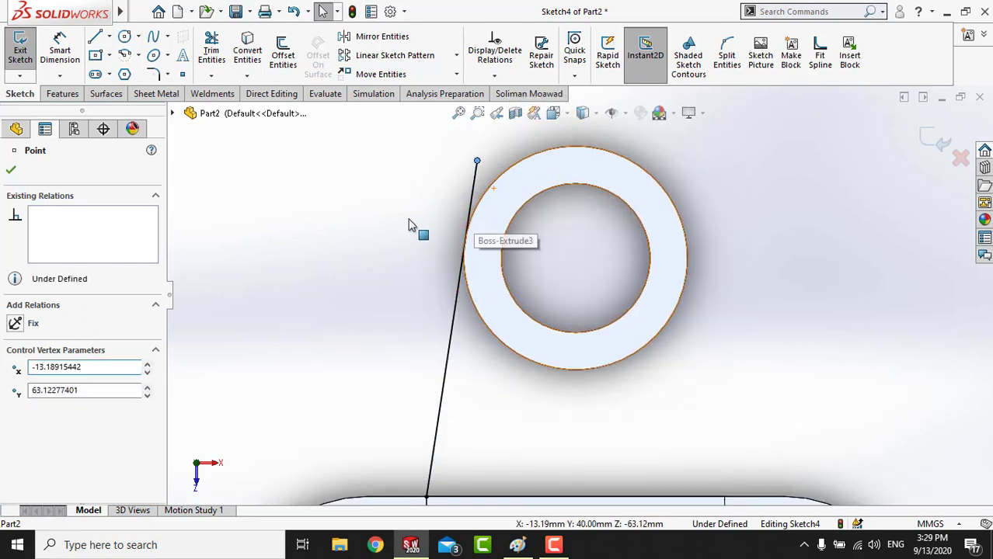
pyautogui.click(412, 224)
pyautogui.scroll(-1, 513, 210)
pyautogui.scroll(1, 750, 361)
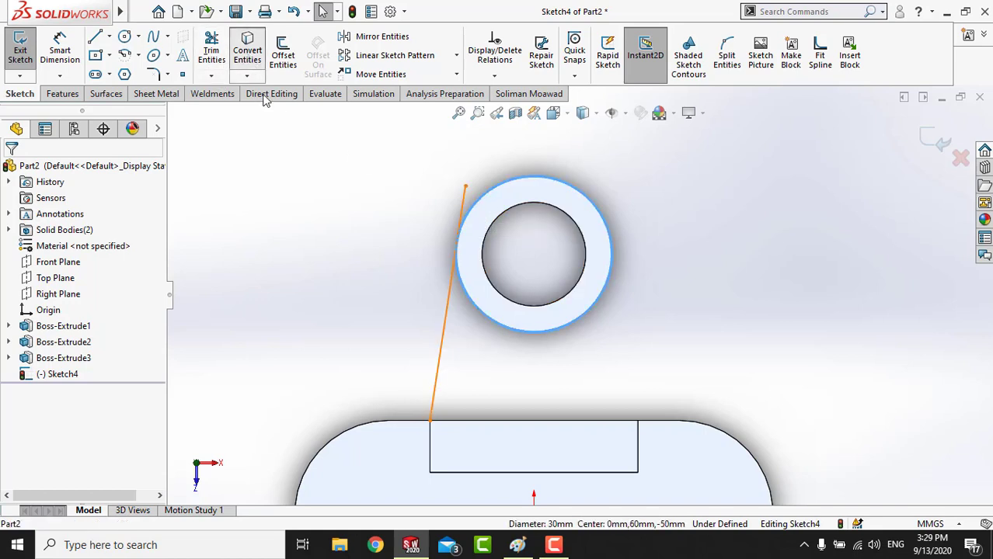
pyautogui.scroll(2, 591, 303)
pyautogui.keyDown('ctrl'); pyautogui.moveTo(776, 433); pyautogui.dragTo(730, 397, button='middle'); pyautogui.keyUp('ctrl')
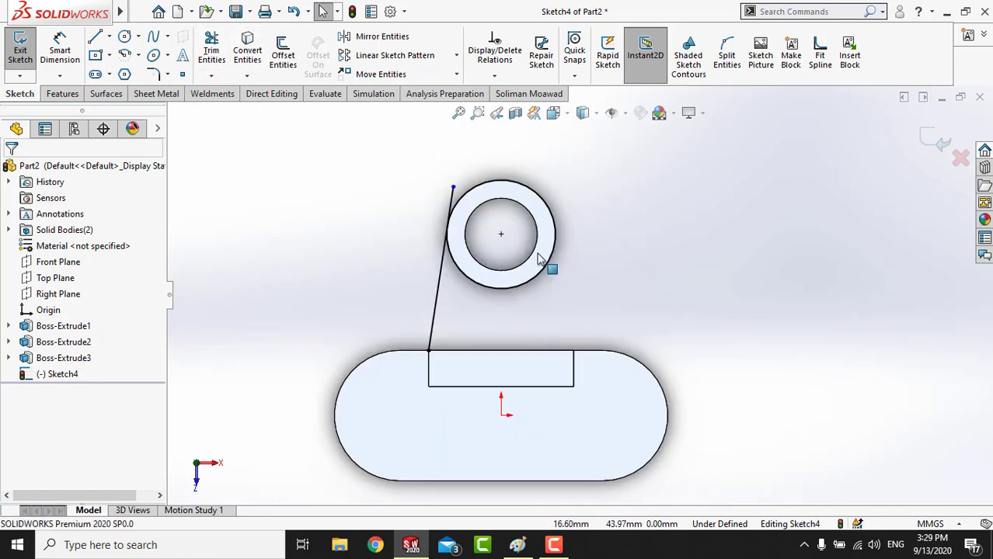
# - Draw a vertical centreline from the ring's centre straight down
pyautogui.click(109, 37)
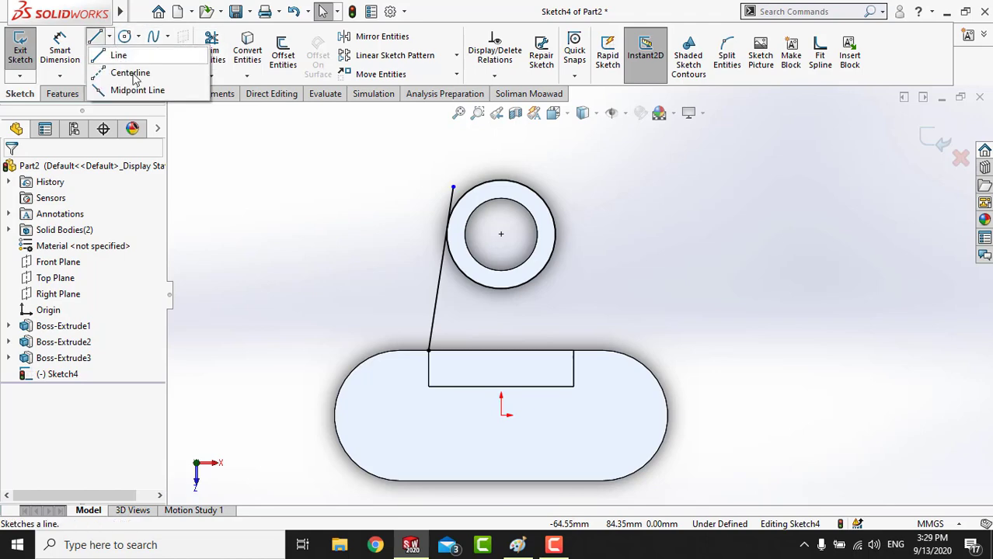
pyautogui.click(129, 70)
pyautogui.click(501, 235)
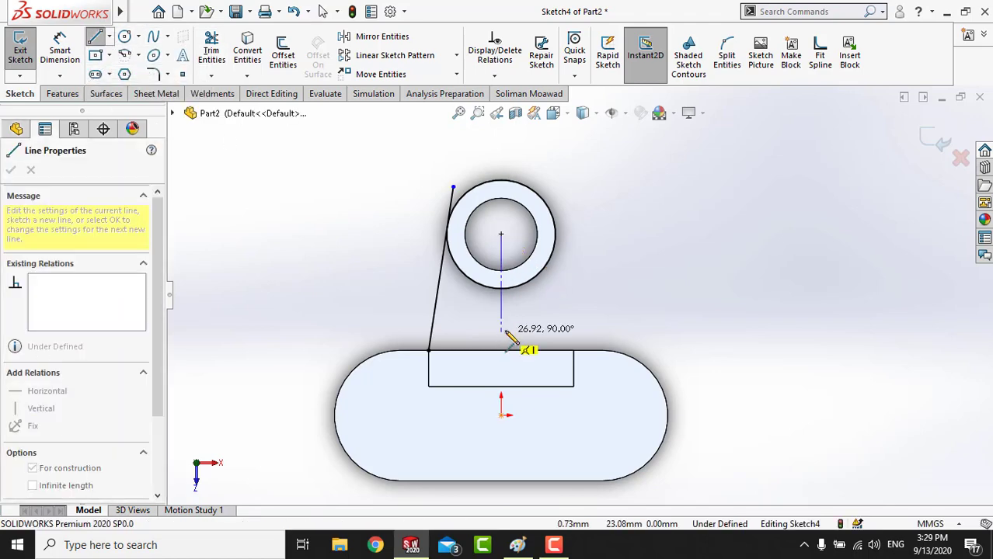
pyautogui.click(501, 327)
pyautogui.rightClick(548, 315)
pyautogui.click(548, 315)
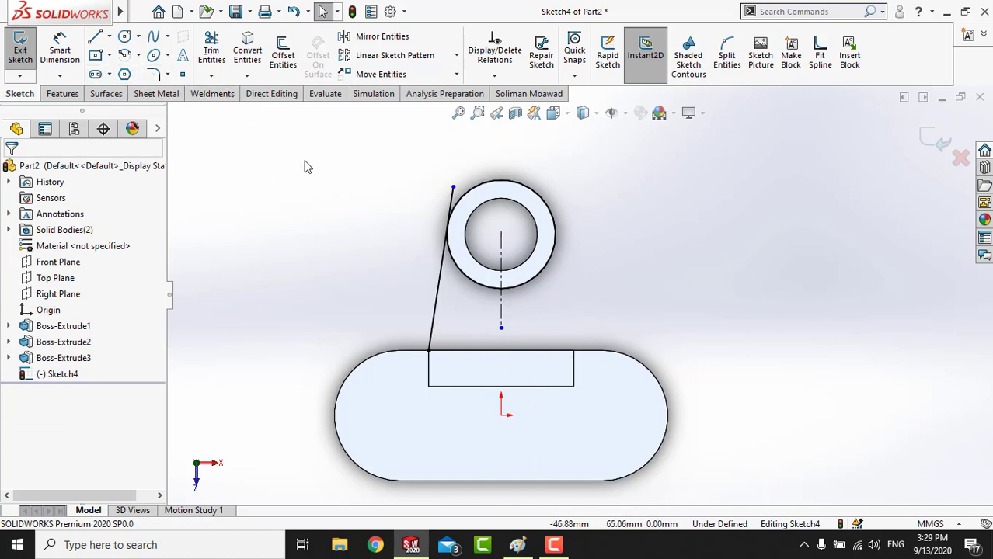
# - Mirror the slanted line about the vertical centreline
pyautogui.click(376, 39)
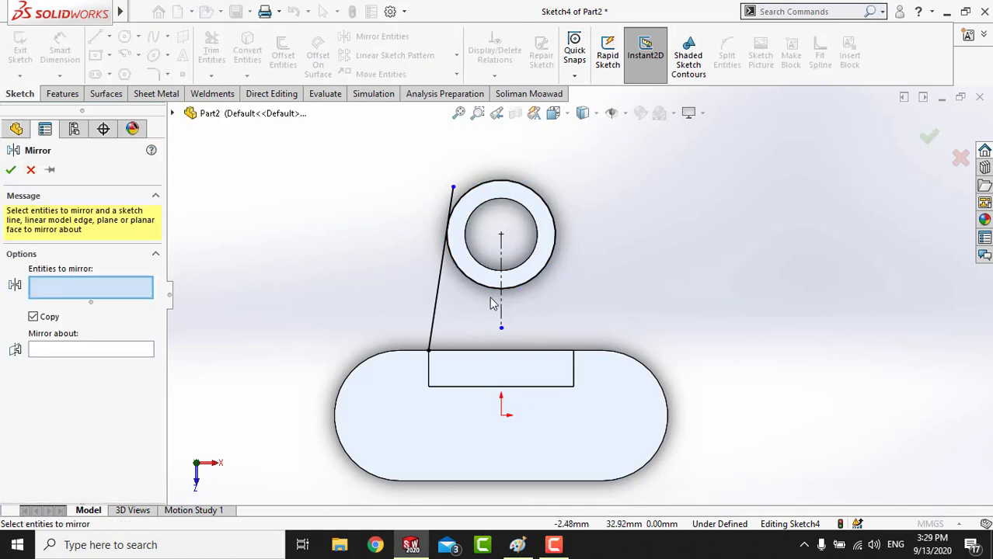
pyautogui.click(442, 295)
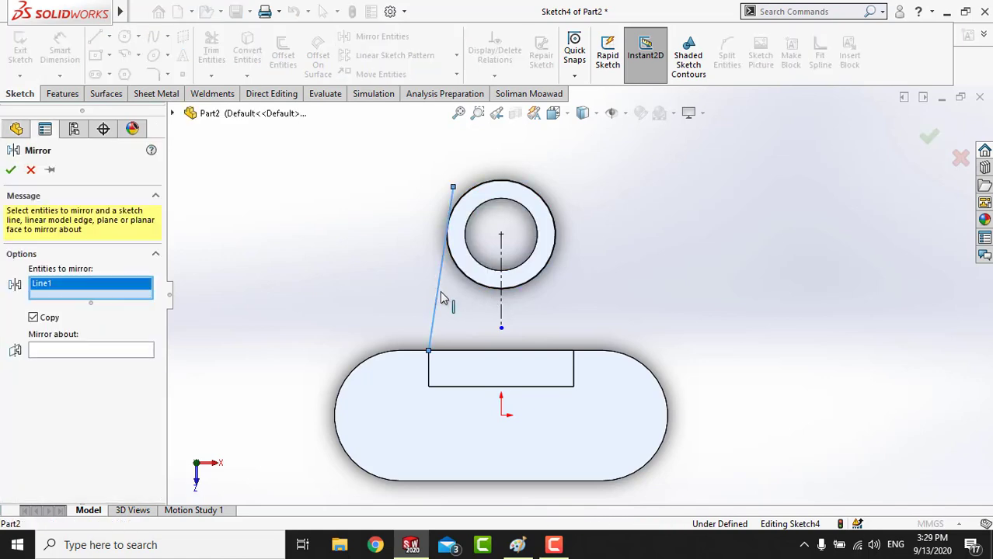
pyautogui.click(505, 313)
pyautogui.rightClick(504, 313)
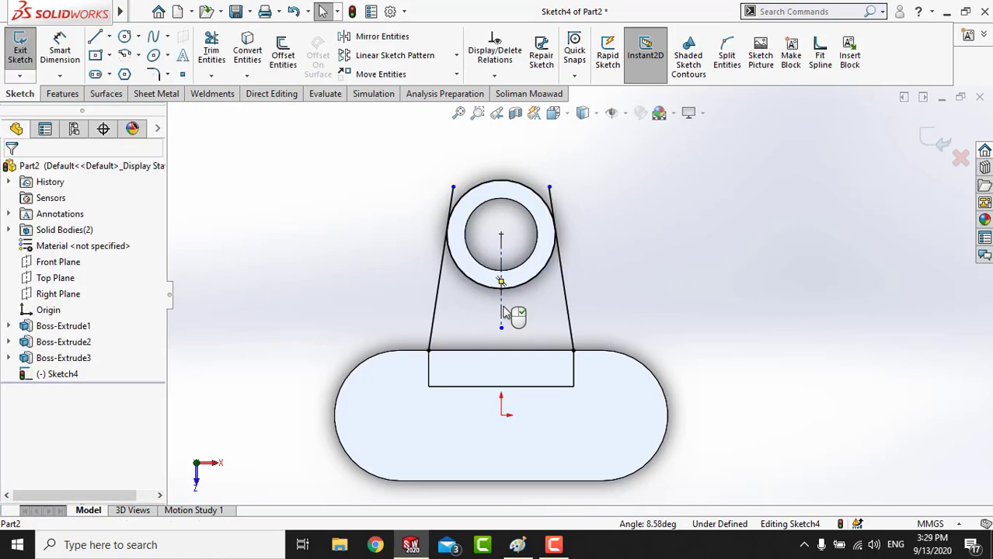
pyautogui.click(283, 55)
# - Trim both lines' overhangs above the ring
pyautogui.click(29, 170)
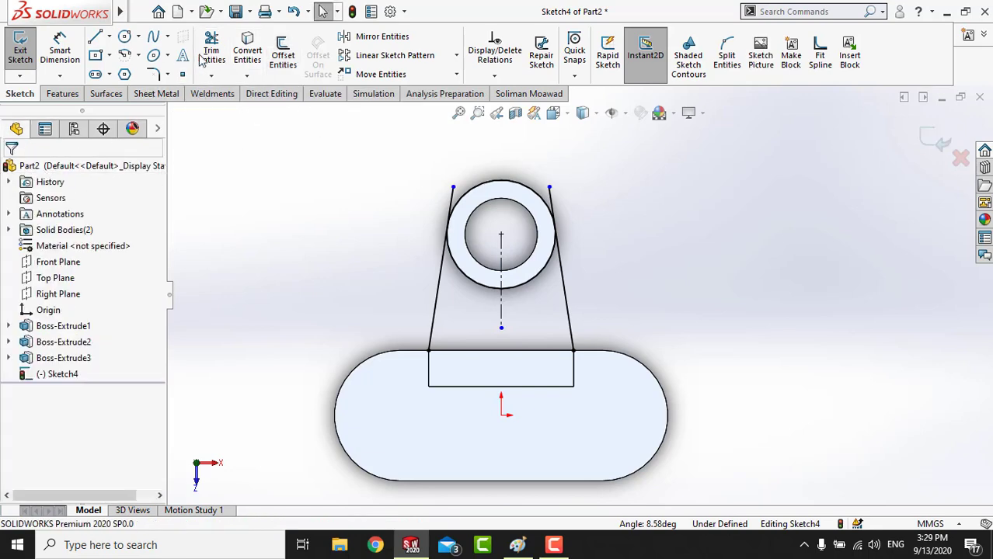
pyautogui.click(211, 51)
pyautogui.moveTo(395, 193); pyautogui.dragTo(440, 208)
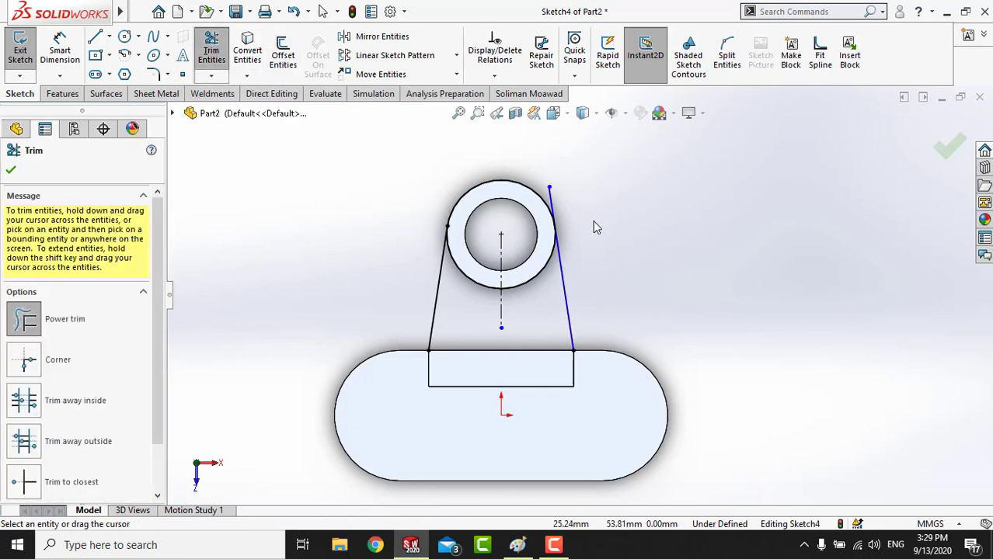
pyautogui.scroll(-3, 593, 221)
pyautogui.moveTo(519, 202); pyautogui.dragTo(492, 207)
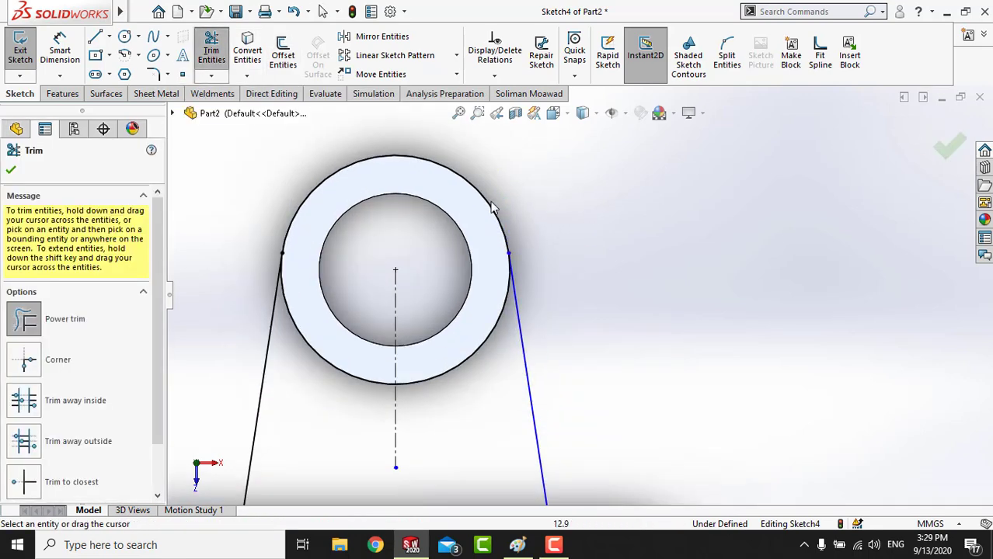
pyautogui.click(11, 169)
pyautogui.scroll(5, 265, 321)
pyautogui.scroll(-2, 575, 366)
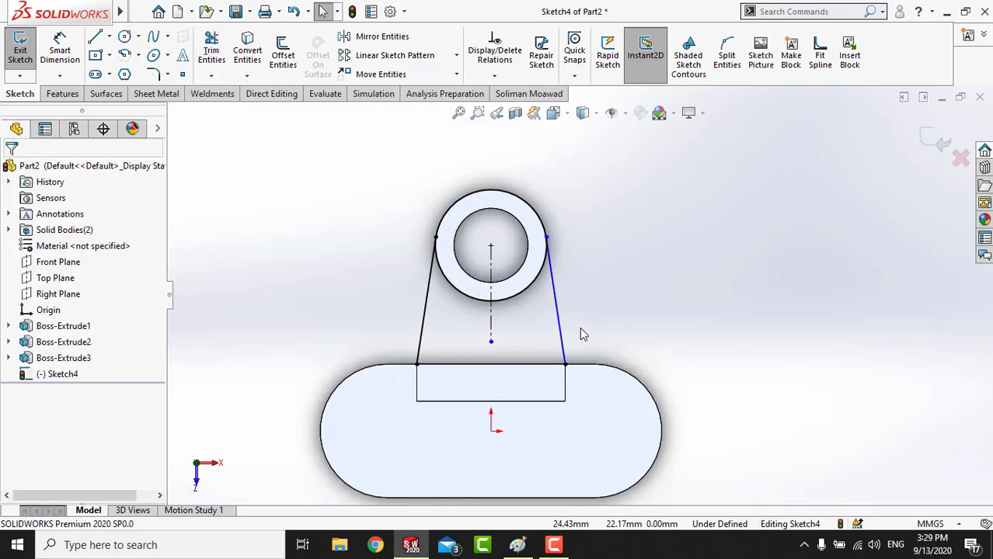
pyautogui.scroll(-2, 560, 276)
# - Make the right side line tangent to the ring and check the block's top edge length
pyautogui.click(544, 287)
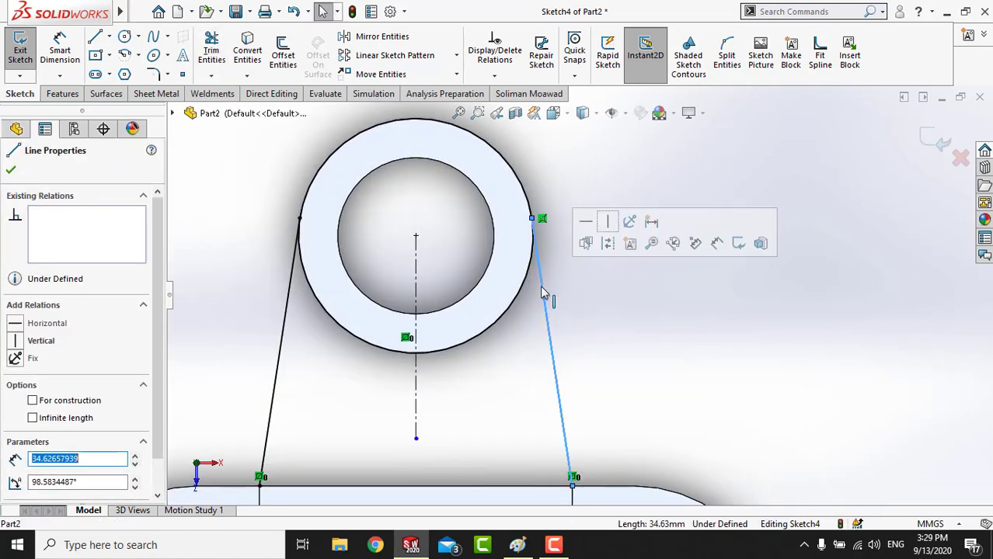
pyautogui.click(522, 293)
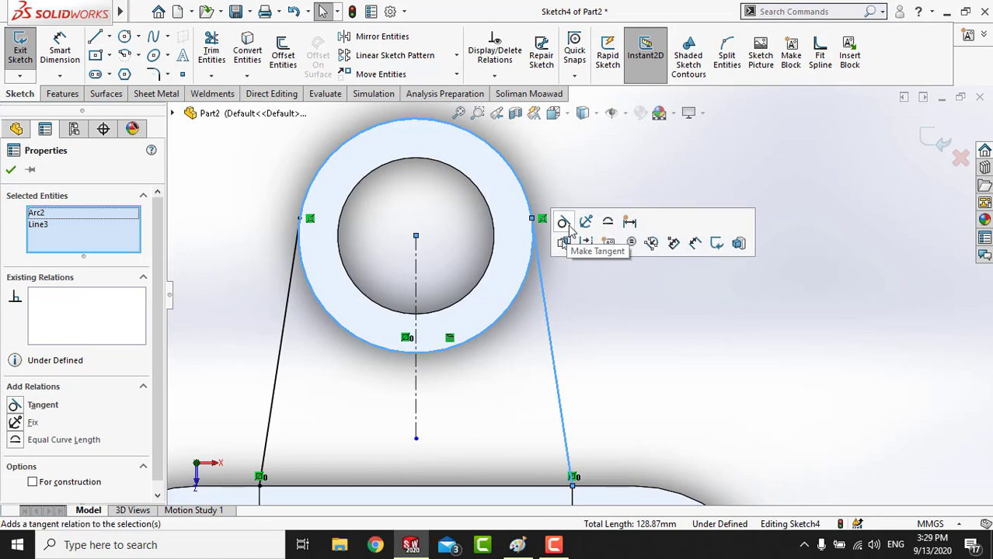
pyautogui.click(566, 222)
pyautogui.click(567, 299)
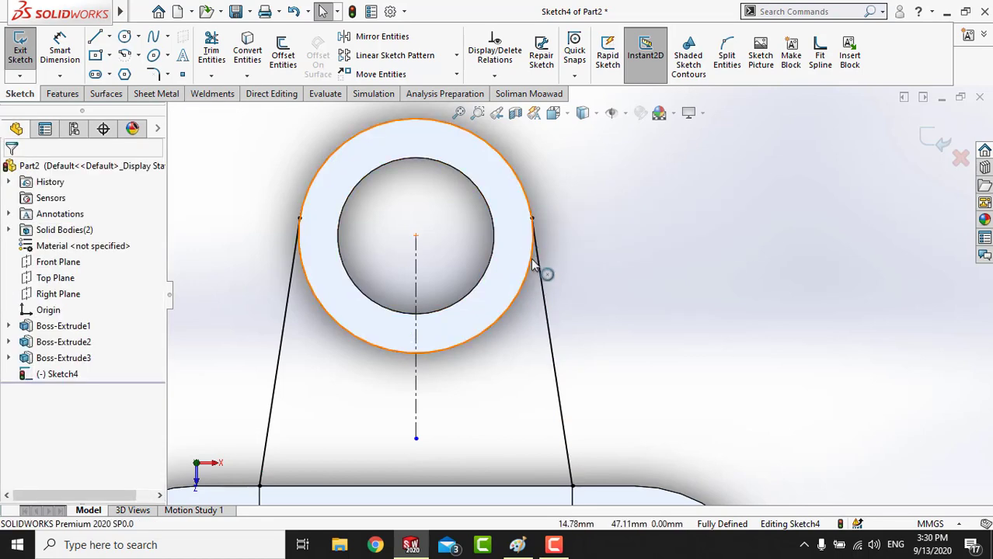
pyautogui.scroll(2, 606, 327)
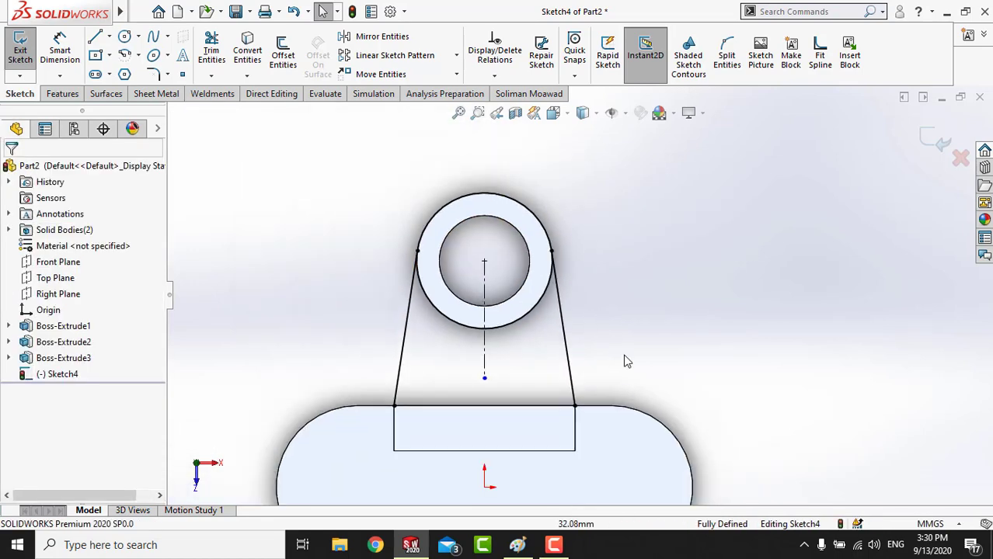
pyautogui.click(211, 50)
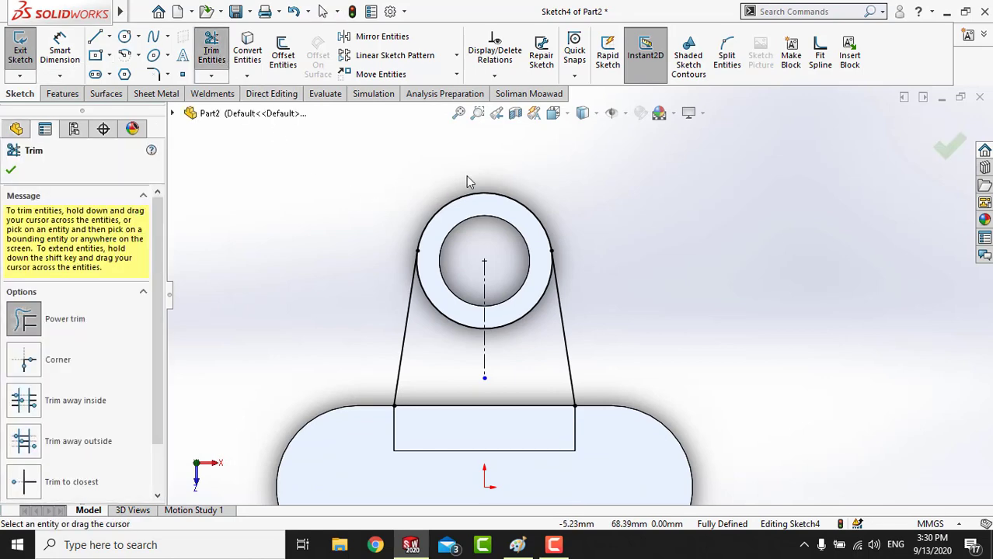
pyautogui.click(11, 173)
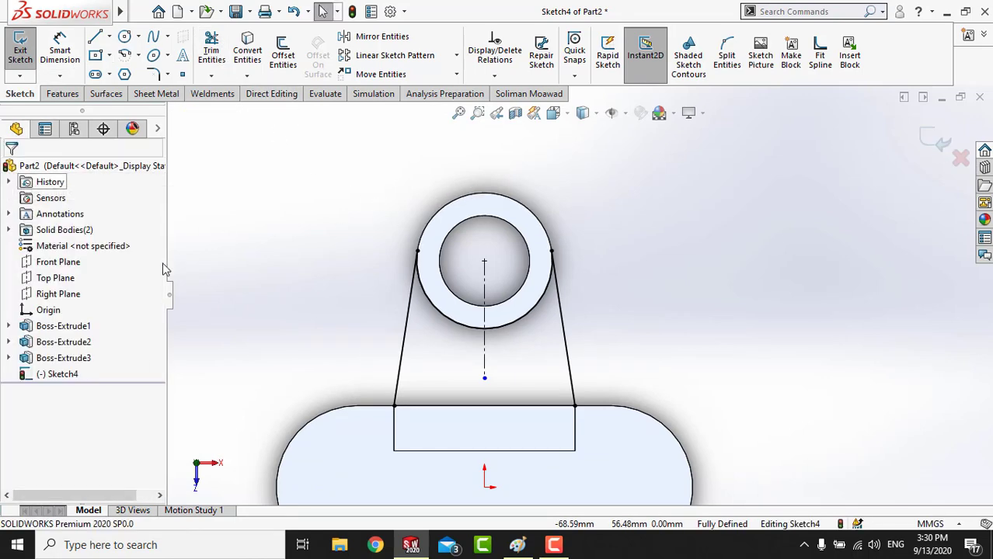
pyautogui.moveTo(344, 241)
pyautogui.mouseDown(button='middle')
pyautogui.moveTo(639, 435)
pyautogui.moveTo(522, 355)
pyautogui.mouseUp(button='middle')
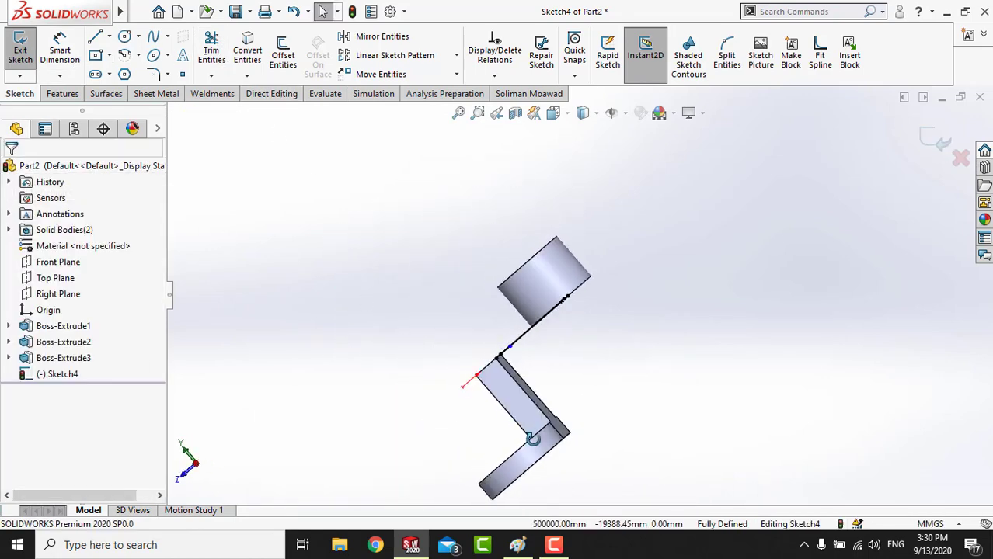
pyautogui.hotkey('ctrl', '8')
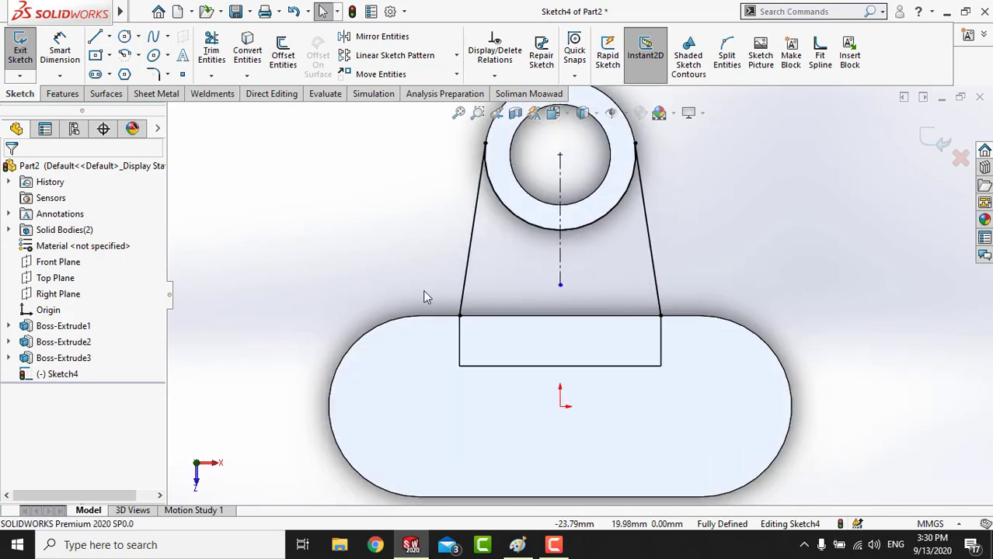
pyautogui.click(546, 318)
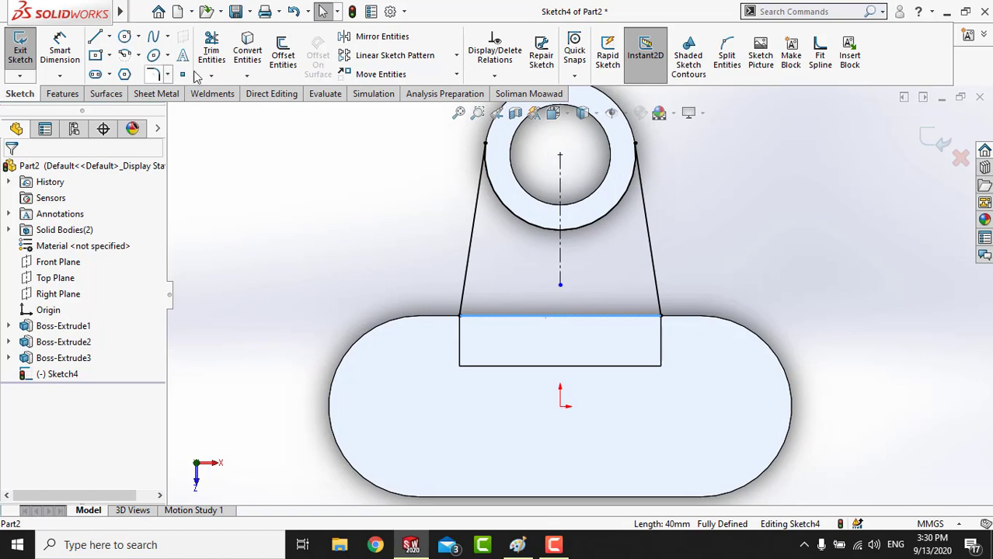
pyautogui.click(324, 213)
# - Exit Sketch4 and extrude it 10 mm into the web, Boss-Extrude4, bridging block and ring
pyautogui.press('f')
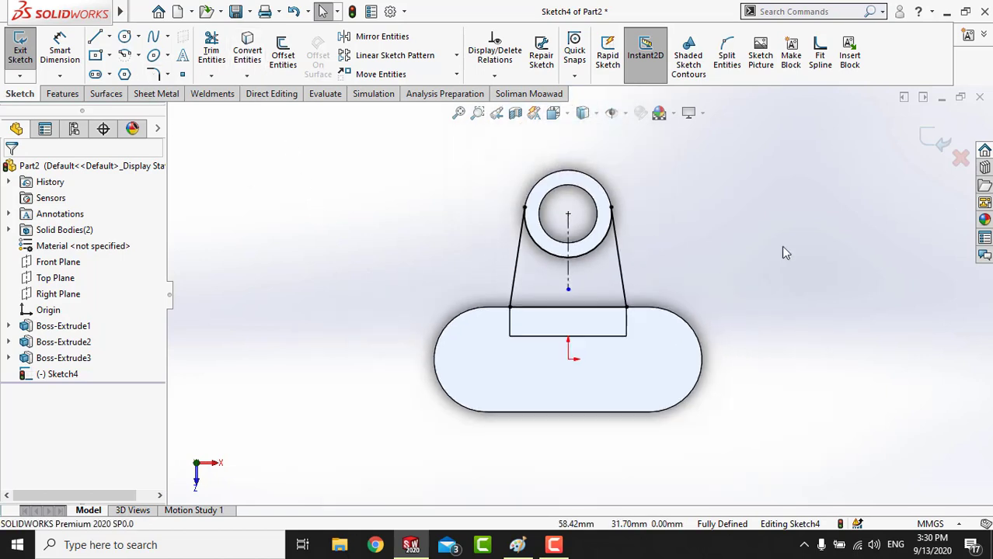
pyautogui.click(937, 140)
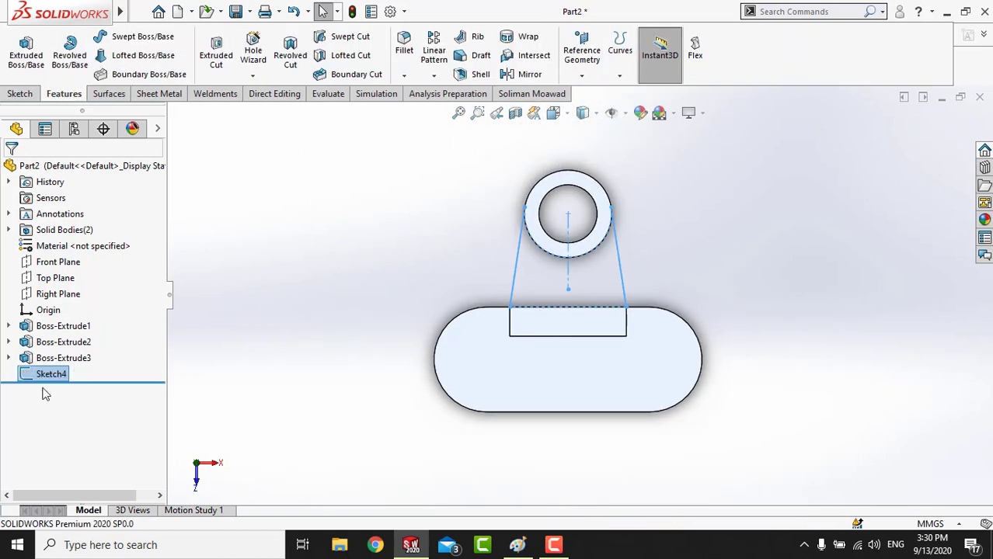
pyautogui.click(26, 48)
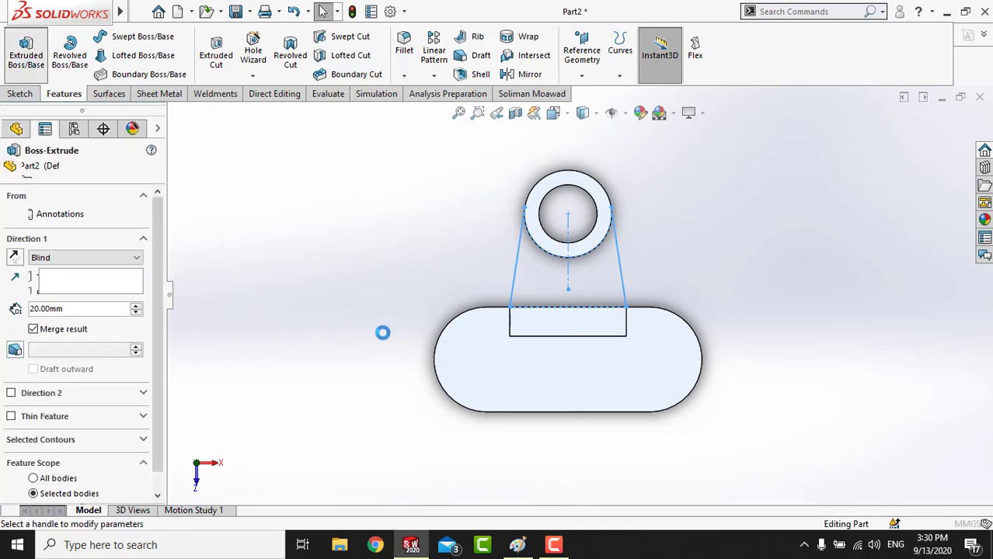
pyautogui.click(137, 277)
pyautogui.doubleClick(81, 310)
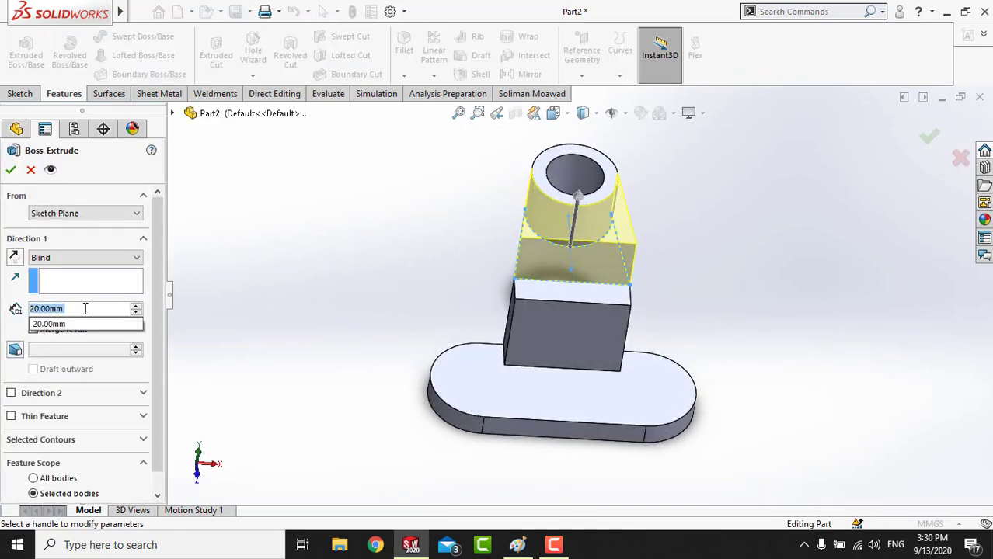
pyautogui.write('10')
pyautogui.press('Return')
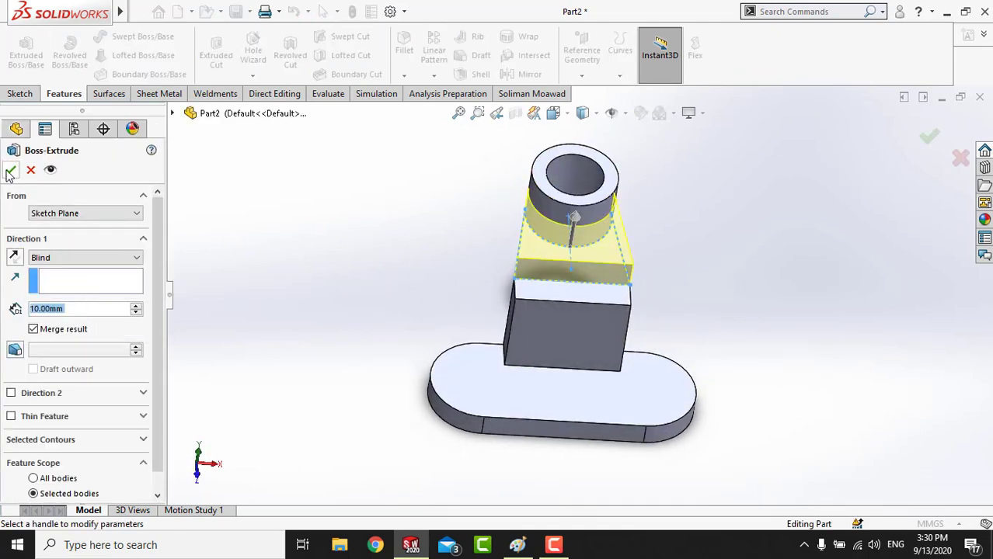
pyautogui.press('Return')
pyautogui.moveTo(379, 370)
pyautogui.mouseDown(button='middle')
pyautogui.moveTo(488, 353)
pyautogui.moveTo(734, 254)
pyautogui.moveTo(676, 248)
pyautogui.moveTo(745, 284)
pyautogui.moveTo(690, 268)
pyautogui.moveTo(733, 286)
pyautogui.moveTo(626, 289)
pyautogui.mouseUp(button='middle')
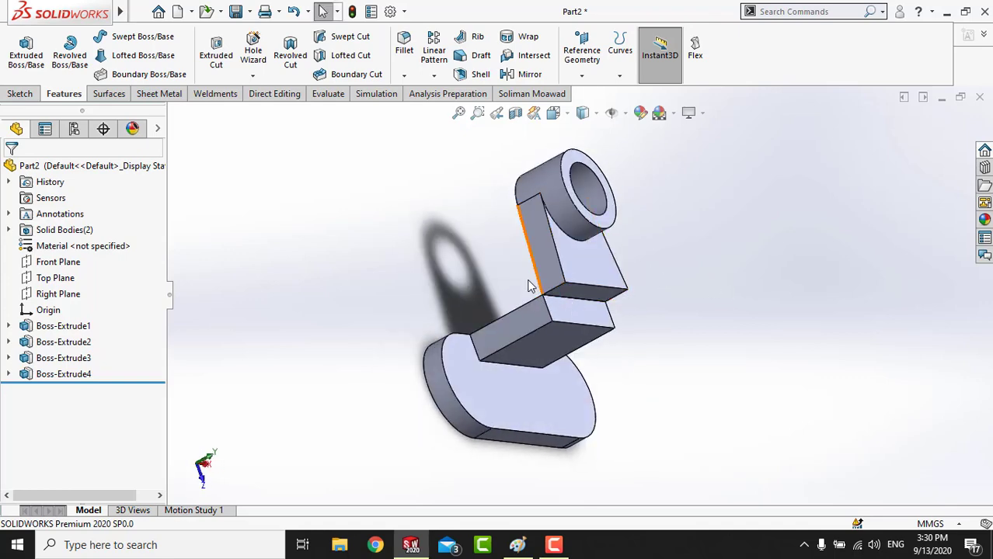
# - Suppress the web extrusion Boss-Extrude4
pyautogui.click(89, 374)
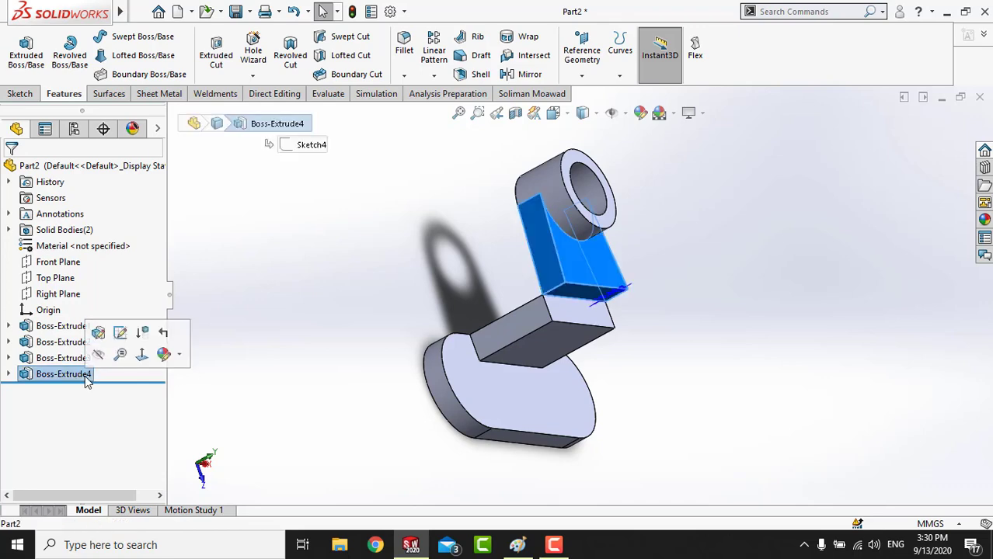
pyautogui.click(156, 342)
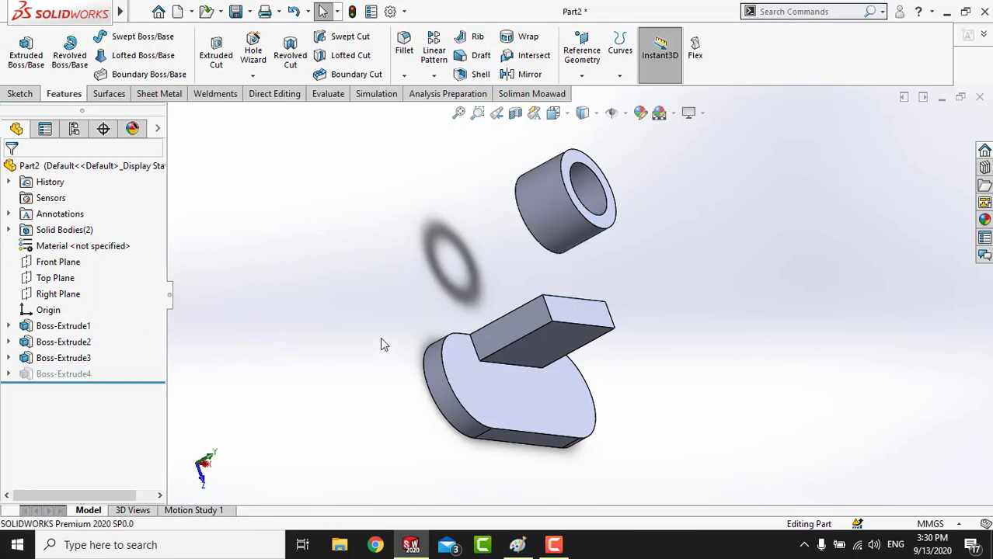
pyautogui.moveTo(380, 338); pyautogui.dragTo(295, 338, button='middle')
# - Edit Boss-Extrude3 to extrude the ring 10 mm in Direction 1 and 10 mm in Direction 2
pyautogui.click(43, 360)
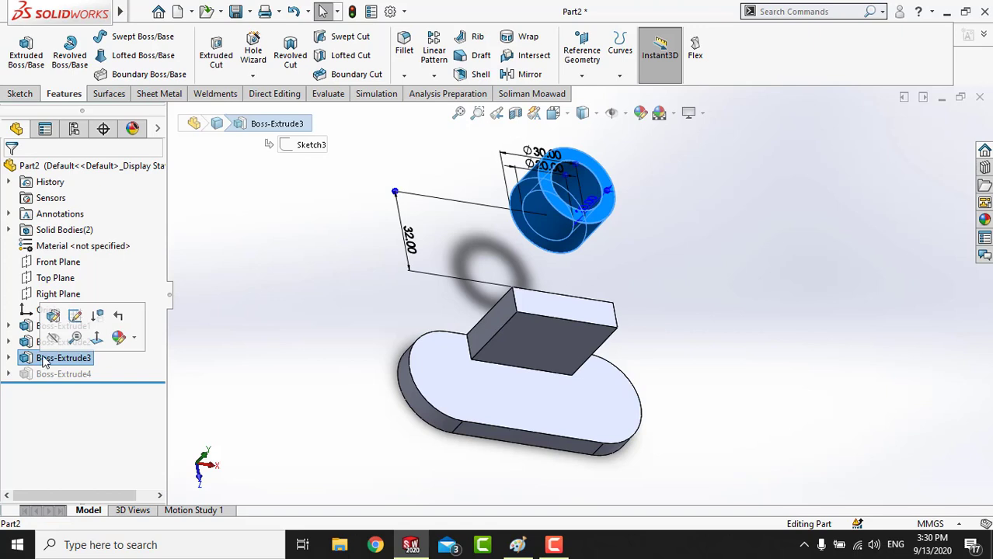
pyautogui.click(234, 366)
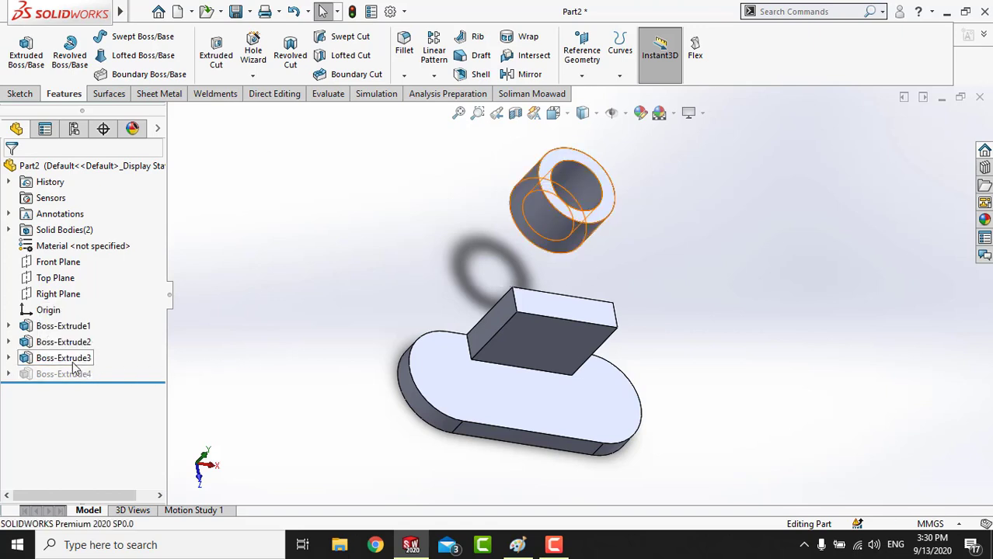
pyautogui.click(74, 359)
pyautogui.click(87, 315)
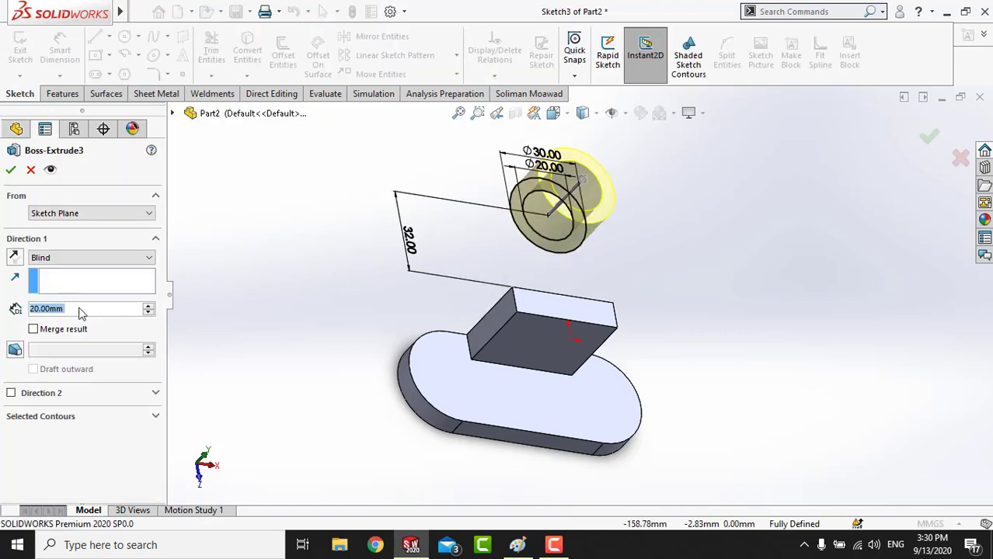
pyautogui.click(81, 308)
pyautogui.write('10')
pyautogui.press('Return')
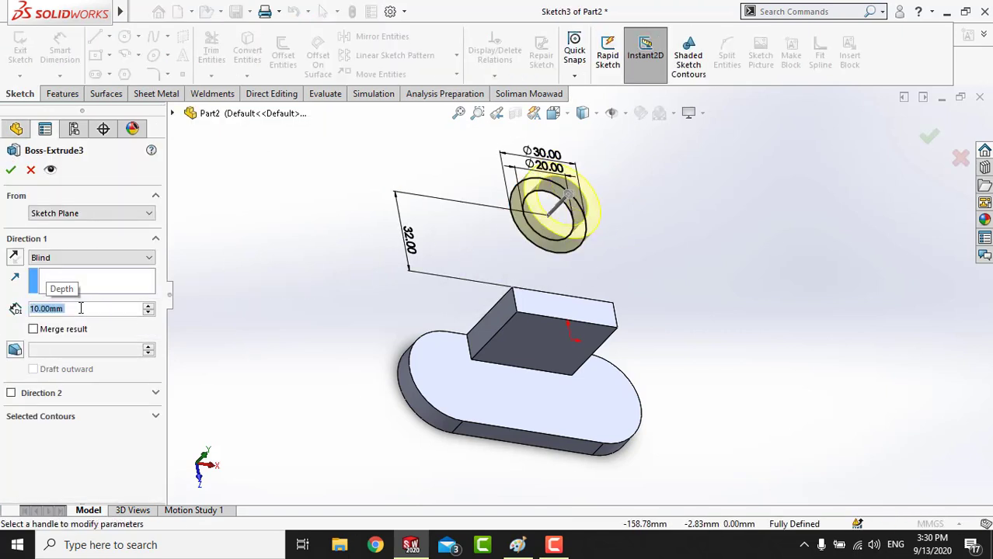
pyautogui.click(11, 393)
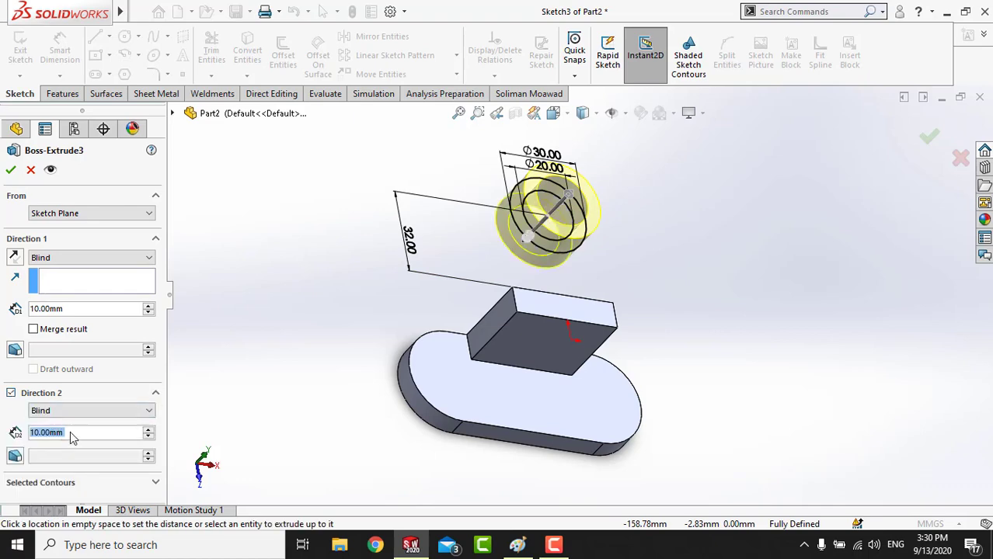
pyautogui.click(10, 169)
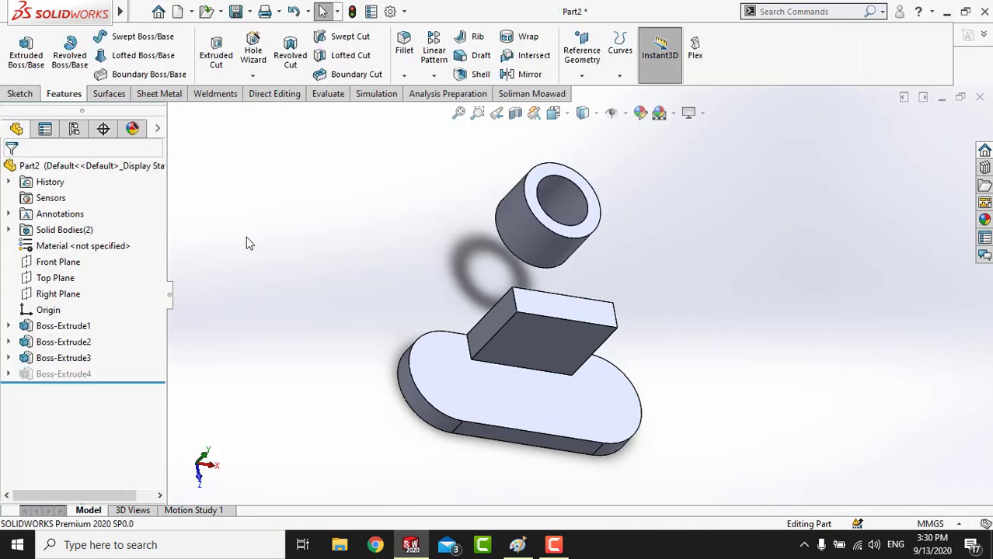
pyautogui.moveTo(246, 237)
pyautogui.mouseDown(button='middle')
pyautogui.moveTo(323, 246)
pyautogui.moveTo(338, 260)
pyautogui.moveTo(286, 262)
pyautogui.moveTo(175, 355)
pyautogui.mouseUp(button='middle')
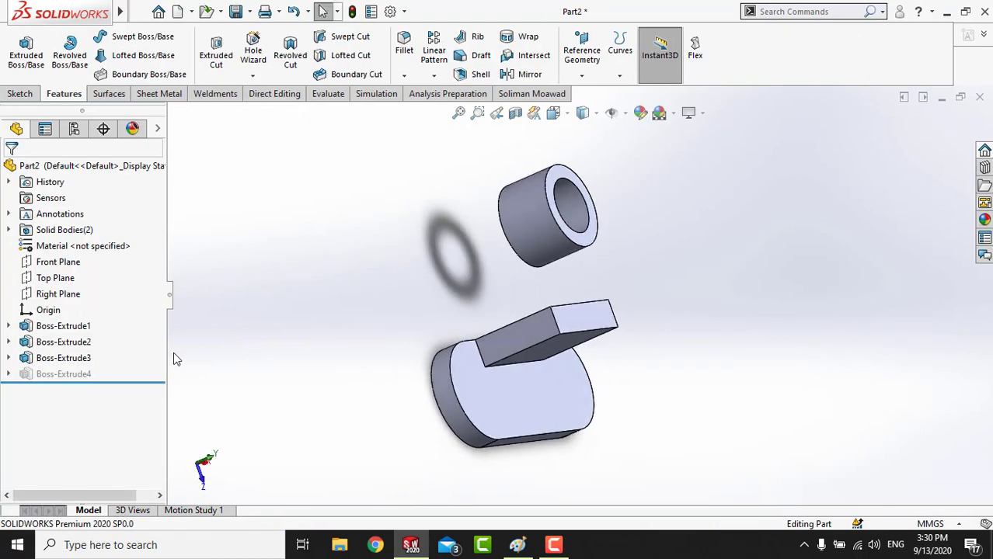
# - Select Boss-Extrude4 in the design tree and orbit to inspect the boss side and base underside
pyautogui.click(64, 374)
pyautogui.click(100, 345)
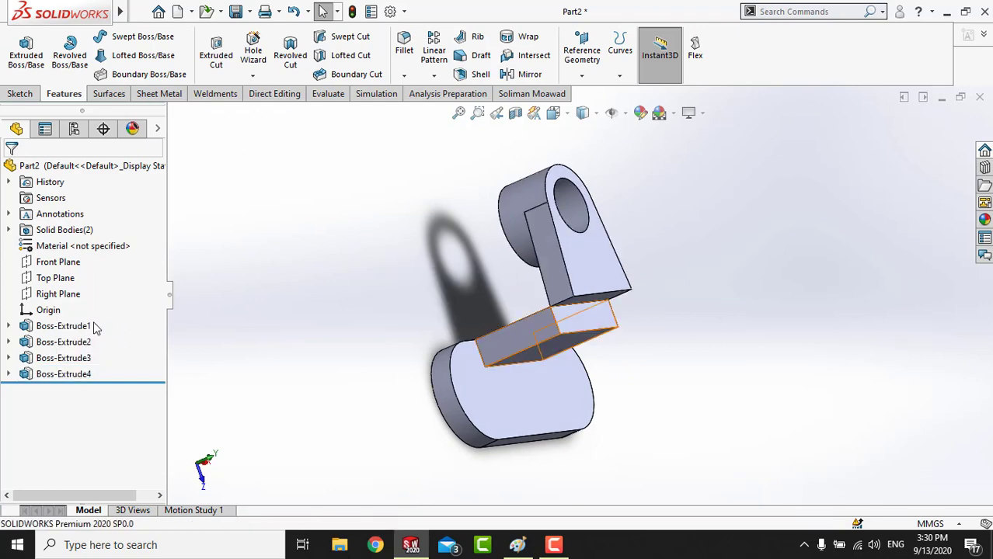
pyautogui.moveTo(363, 322); pyautogui.dragTo(313, 249, button='middle')
pyautogui.moveTo(580, 270)
pyautogui.mouseDown(button='middle')
pyautogui.moveTo(631, 271)
pyautogui.moveTo(651, 282)
pyautogui.mouseUp(button='middle')
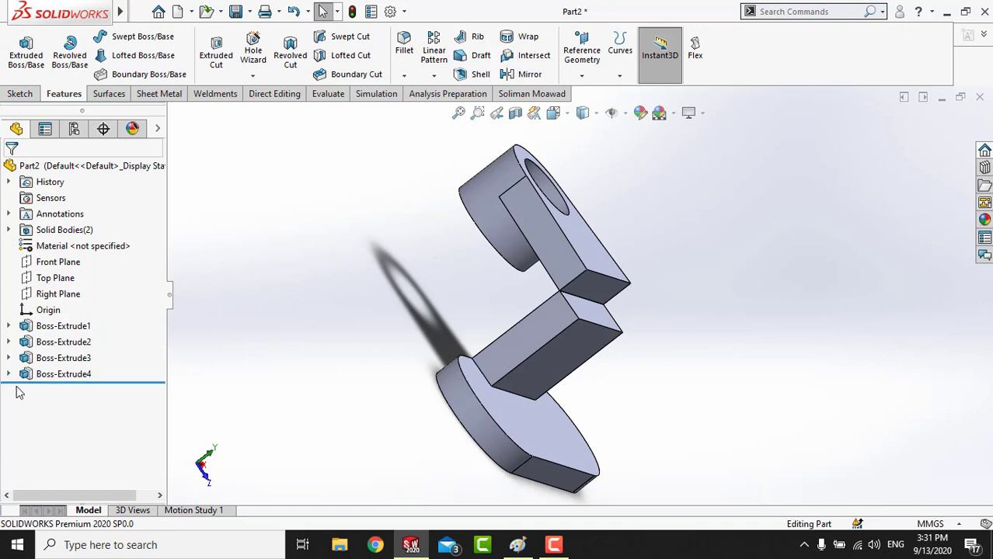
pyautogui.click(70, 374)
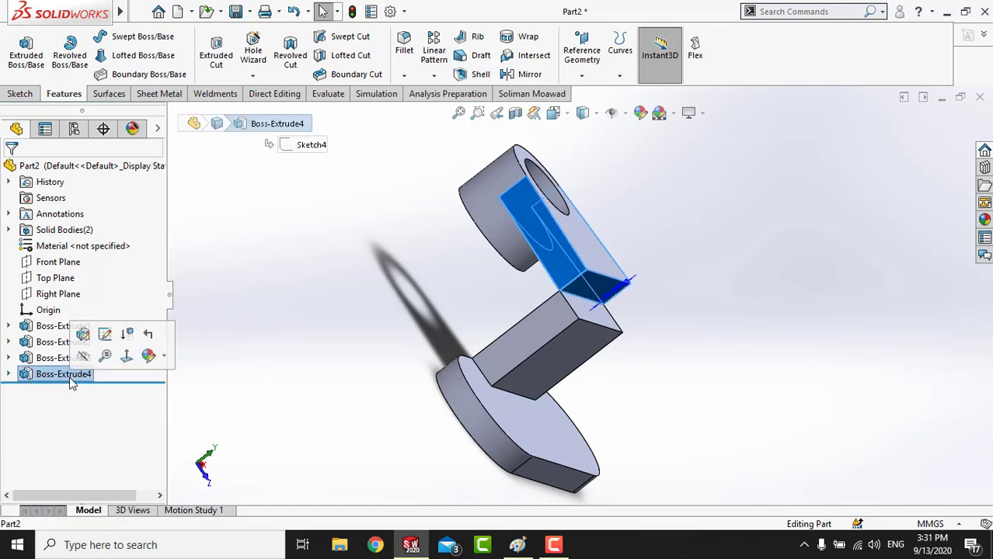
# - Move Boss-Extrude4's Sketch4 from its Face<1> plane onto the ring boss's end face
pyautogui.click(8, 374)
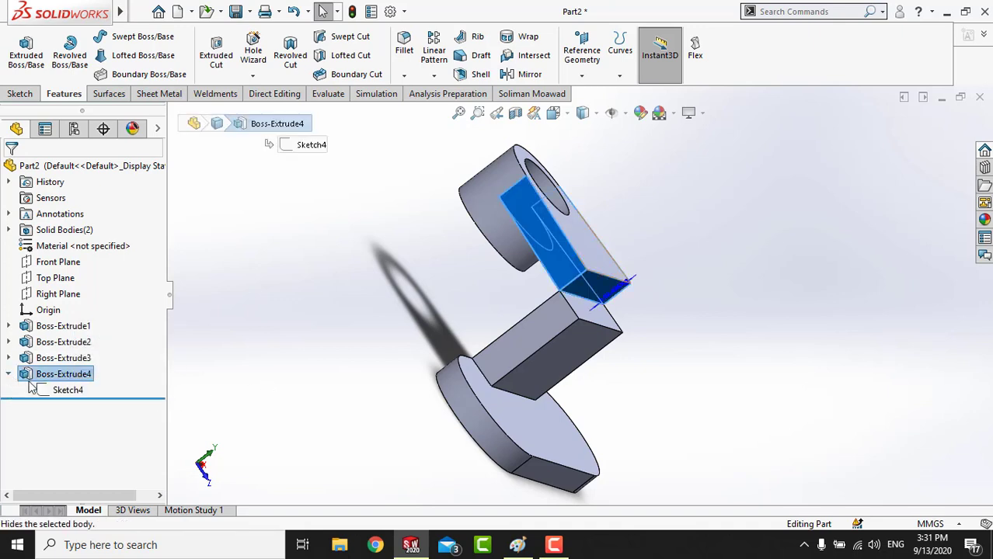
pyautogui.click(70, 390)
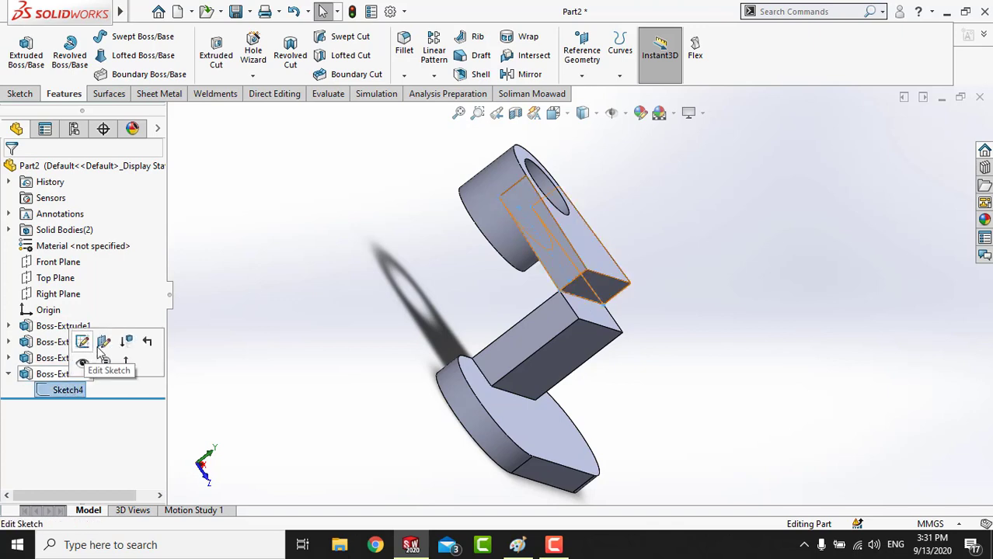
pyautogui.click(105, 351)
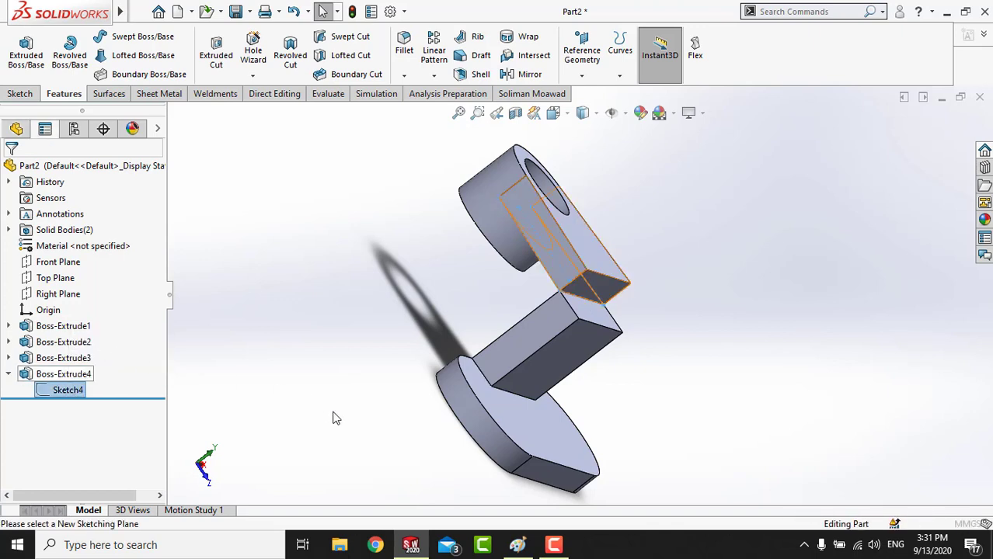
pyautogui.moveTo(339, 408)
pyautogui.mouseDown(button='middle')
pyautogui.moveTo(311, 376)
pyautogui.moveTo(352, 401)
pyautogui.moveTo(337, 412)
pyautogui.mouseUp(button='middle')
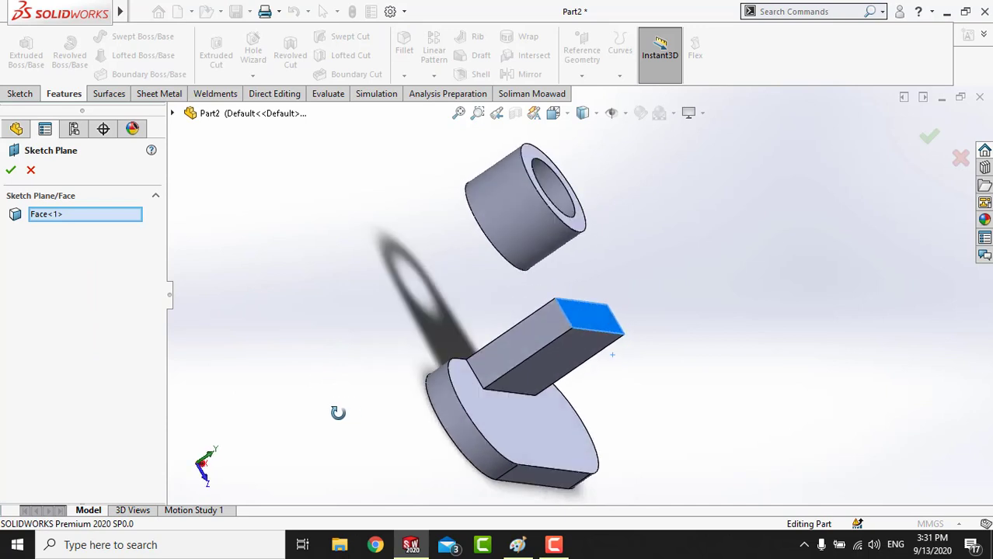
pyautogui.click(80, 217)
pyautogui.rightClick(80, 218)
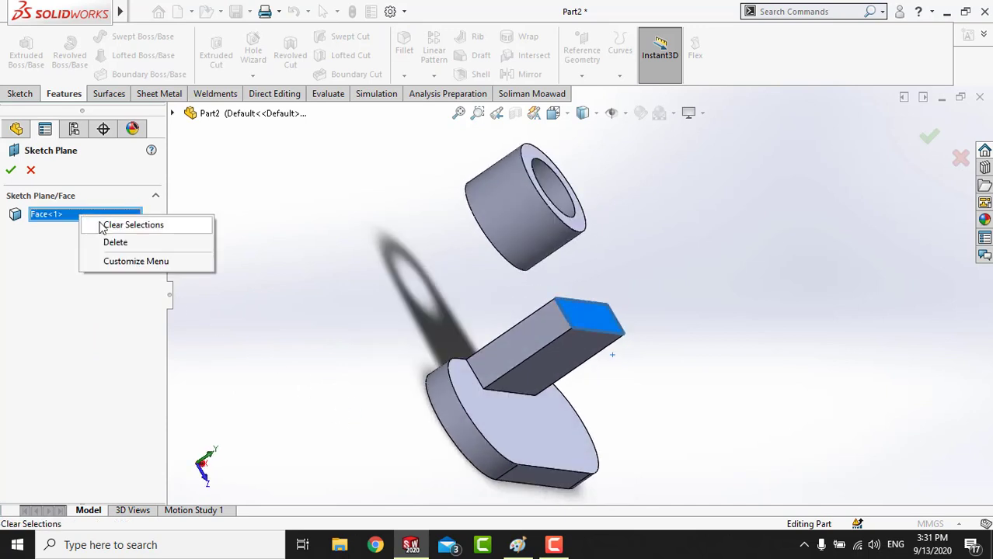
pyautogui.click(125, 243)
pyautogui.click(173, 113)
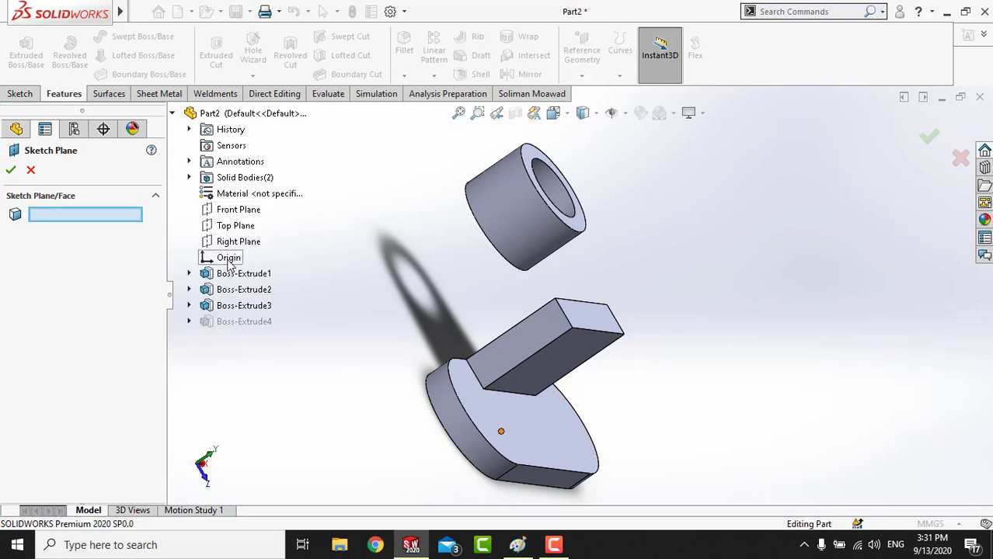
pyautogui.moveTo(424, 297); pyautogui.dragTo(444, 288, button='middle')
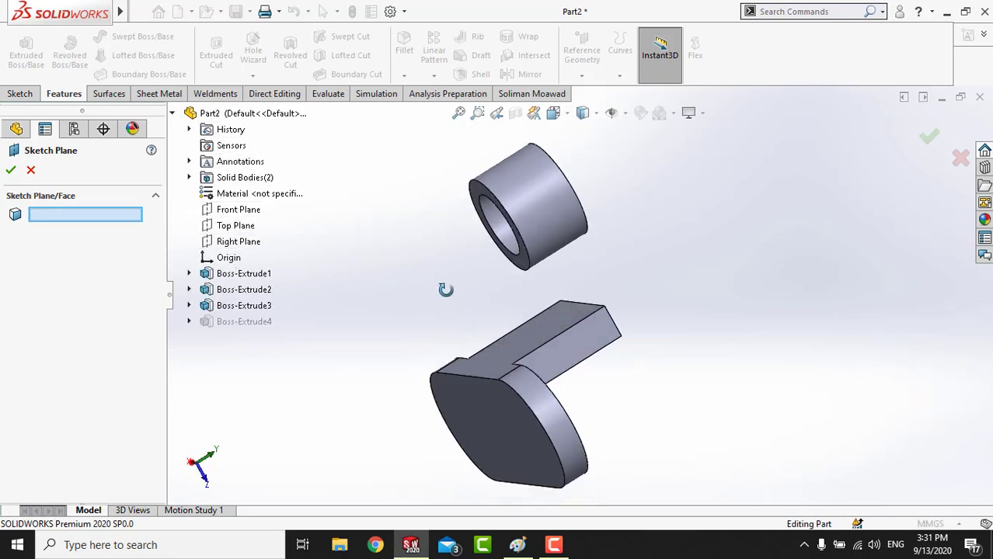
pyautogui.click(523, 264)
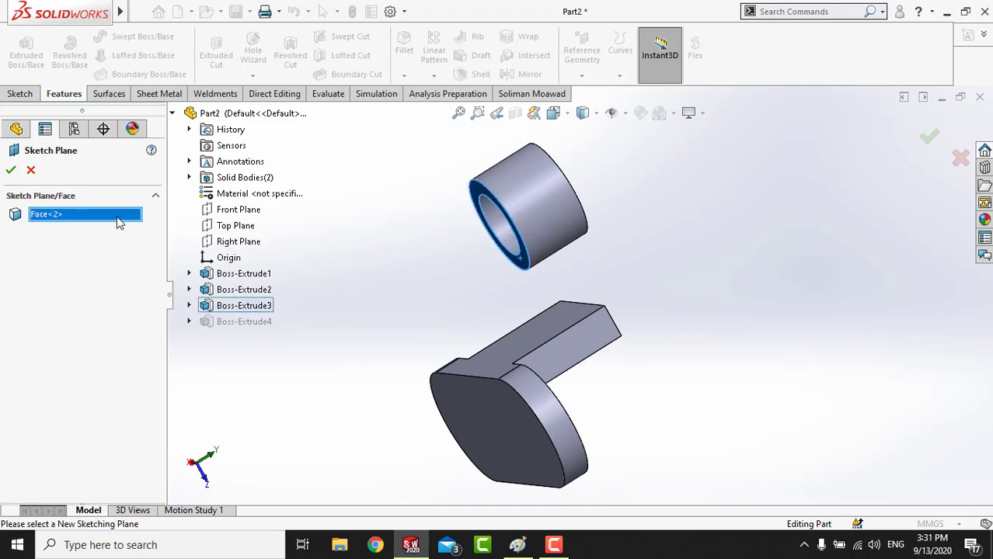
pyautogui.click(13, 172)
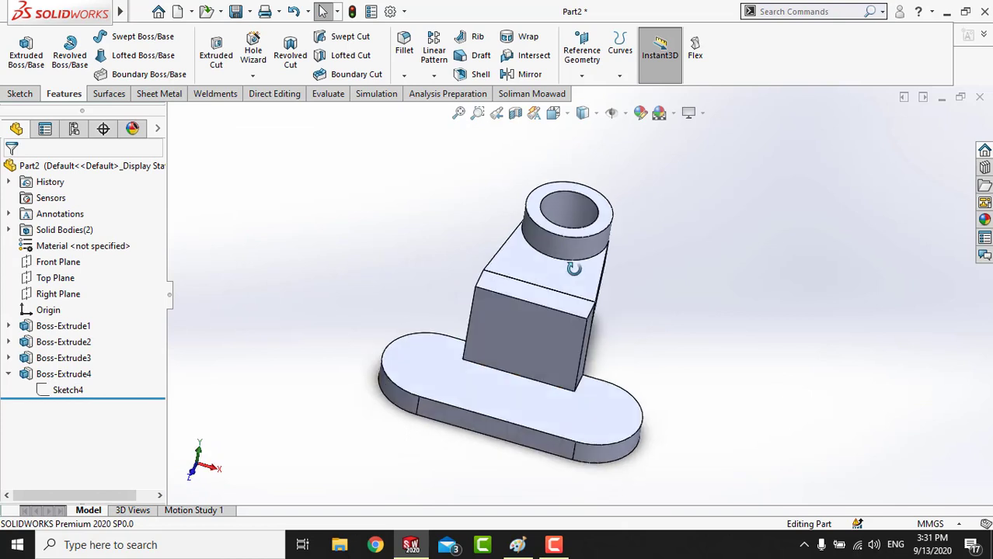
pyautogui.moveTo(442, 343); pyautogui.dragTo(618, 290, button='middle')
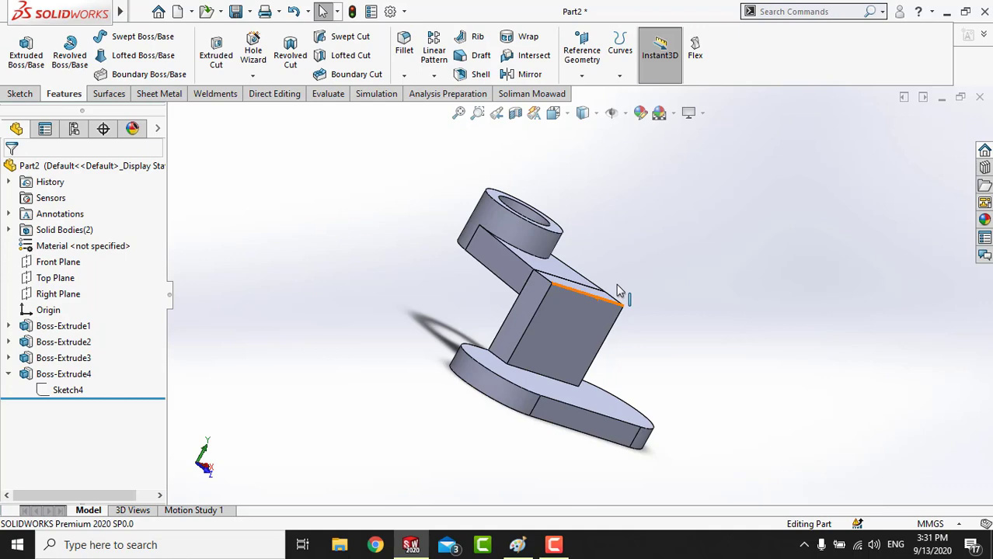
pyautogui.moveTo(705, 384)
pyautogui.mouseDown(button='middle')
pyautogui.moveTo(588, 377)
pyautogui.moveTo(600, 339)
pyautogui.moveTo(527, 316)
pyautogui.moveTo(536, 404)
pyautogui.moveTo(594, 299)
pyautogui.moveTo(721, 332)
pyautogui.moveTo(708, 360)
pyautogui.mouseUp(button='middle')
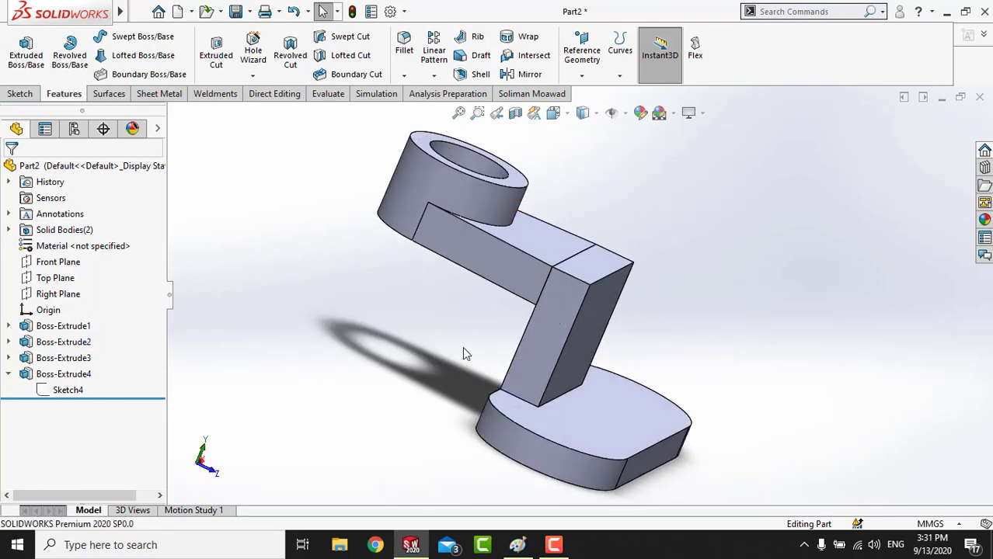
pyautogui.press('f')
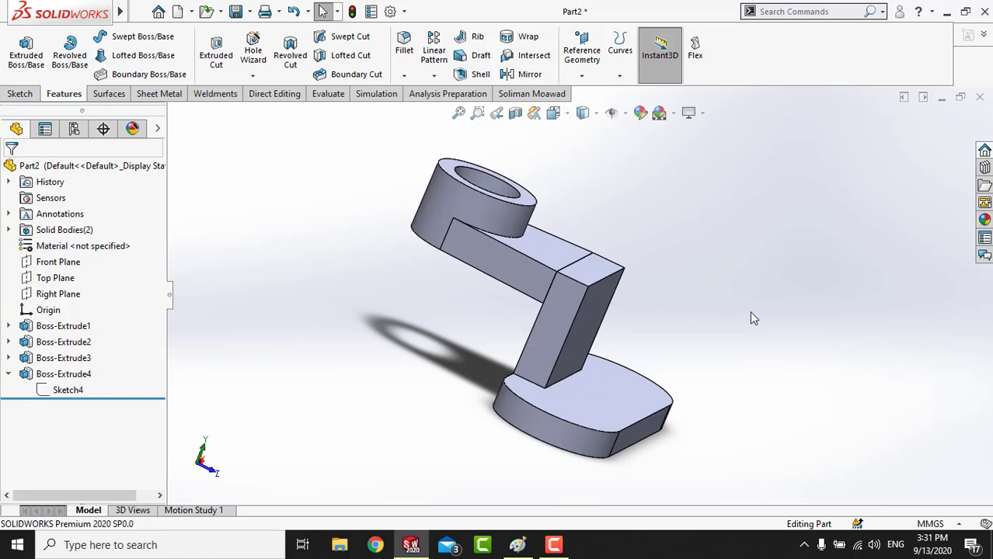
pyautogui.moveTo(754, 316); pyautogui.dragTo(660, 307, button='middle')
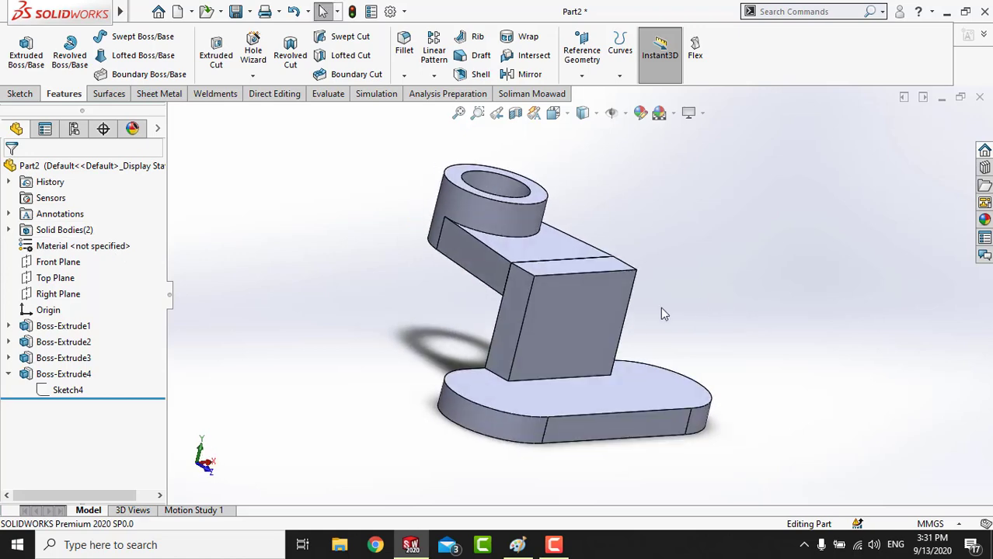
pyautogui.click(69, 235)
pyautogui.click(298, 304)
pyautogui.click(11, 375)
# - Keep Boss-Extrude4 as a Blind 10.00 mm extrusion with Merge result, checking the web preview
pyautogui.click(35, 374)
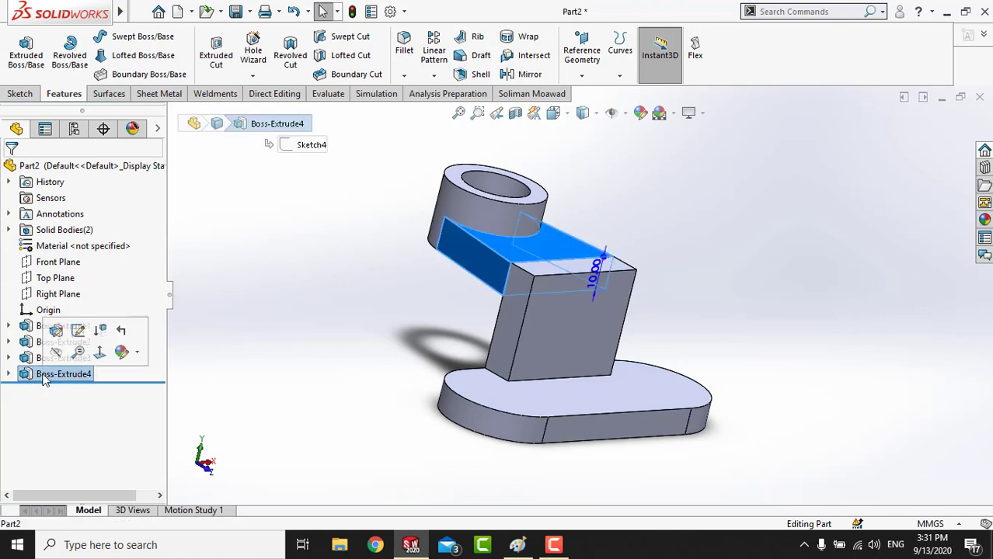
pyautogui.click(59, 334)
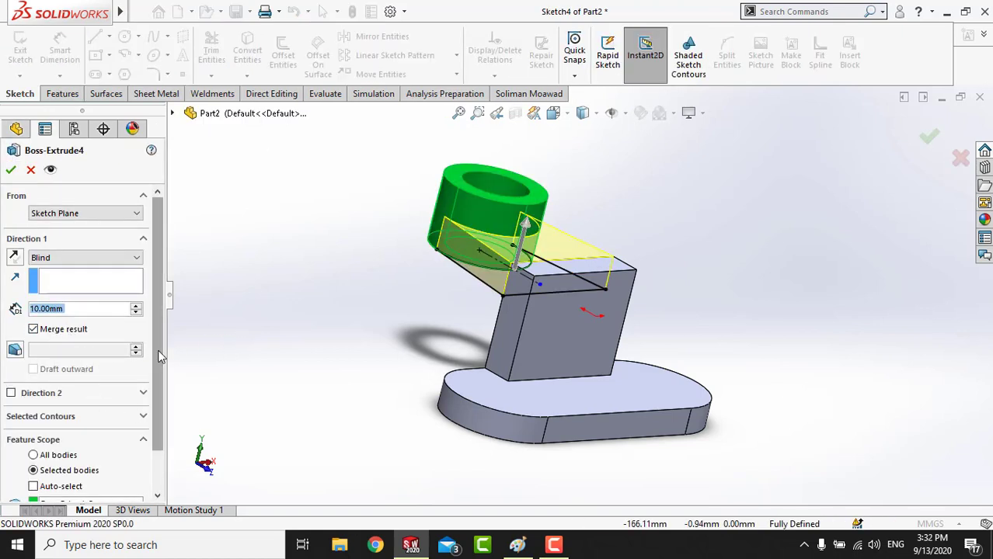
pyautogui.moveTo(295, 334)
pyautogui.mouseDown(button='middle')
pyautogui.moveTo(514, 305)
pyautogui.moveTo(231, 291)
pyautogui.mouseUp(button='middle')
pyautogui.scroll(-3, 544, 311)
pyautogui.scroll(1, 554, 310)
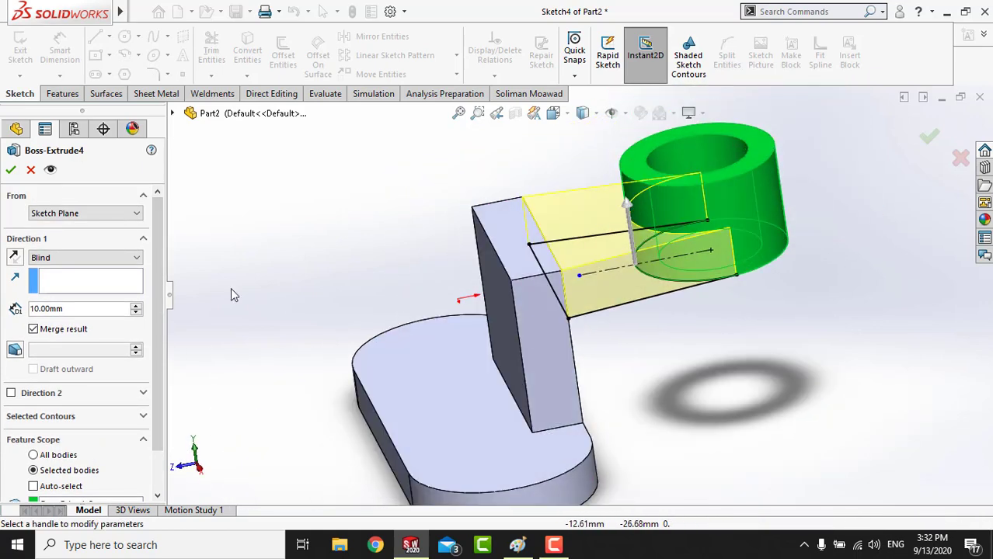
pyautogui.click(9, 171)
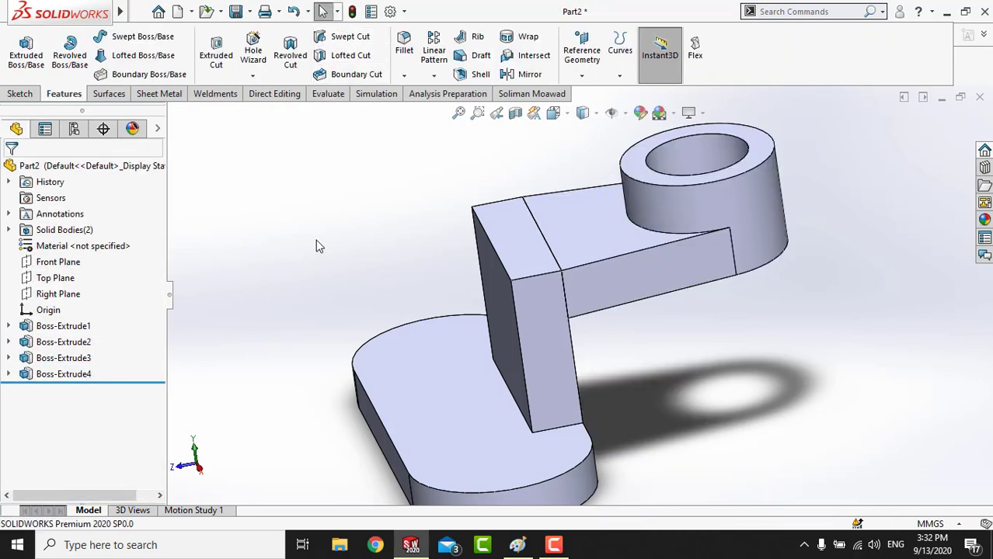
# - Expand Solid Bodies(2) and highlight the Boss-Extrude2 and Boss-Extrude4 bodies in turn
pyautogui.moveTo(748, 285); pyautogui.dragTo(768, 272, button='middle')
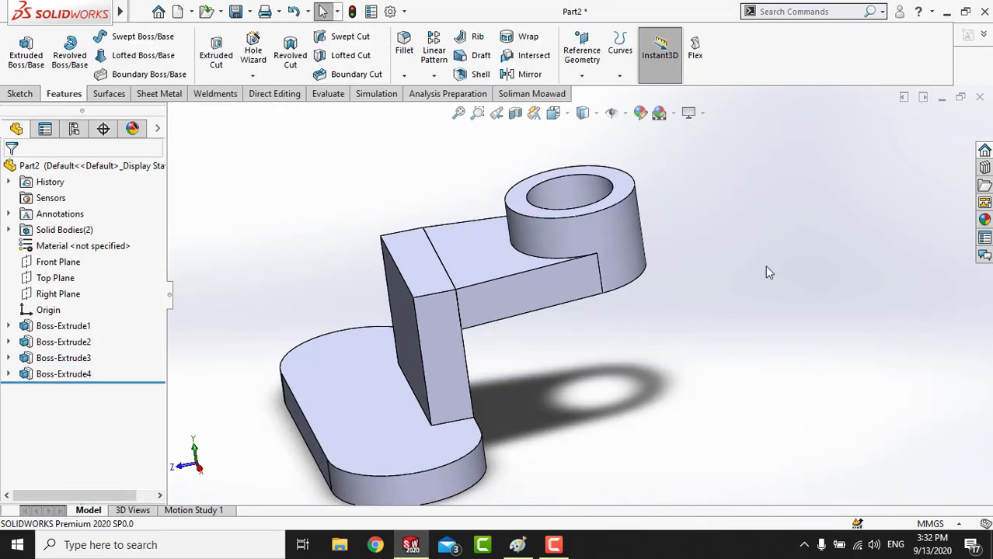
pyautogui.click(8, 229)
pyautogui.click(77, 245)
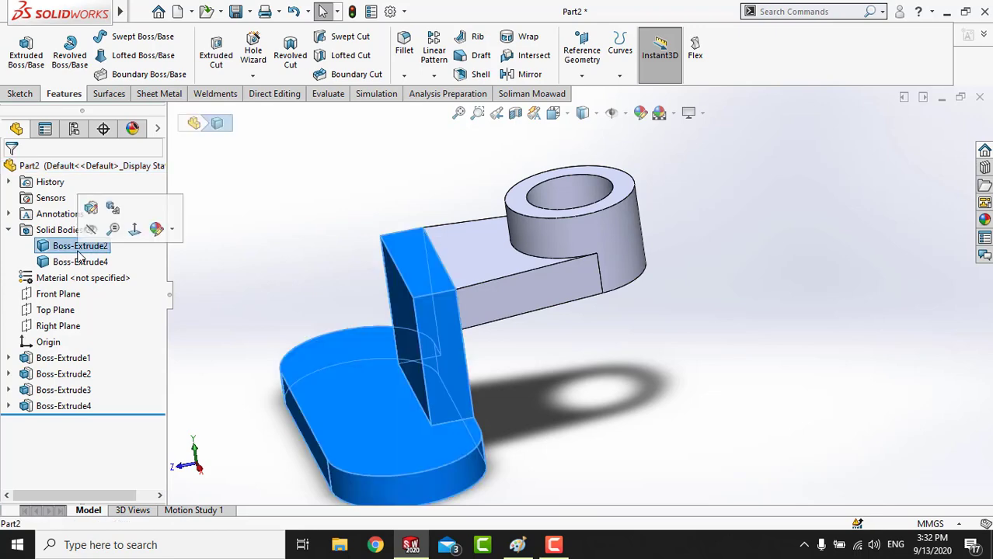
pyautogui.click(78, 263)
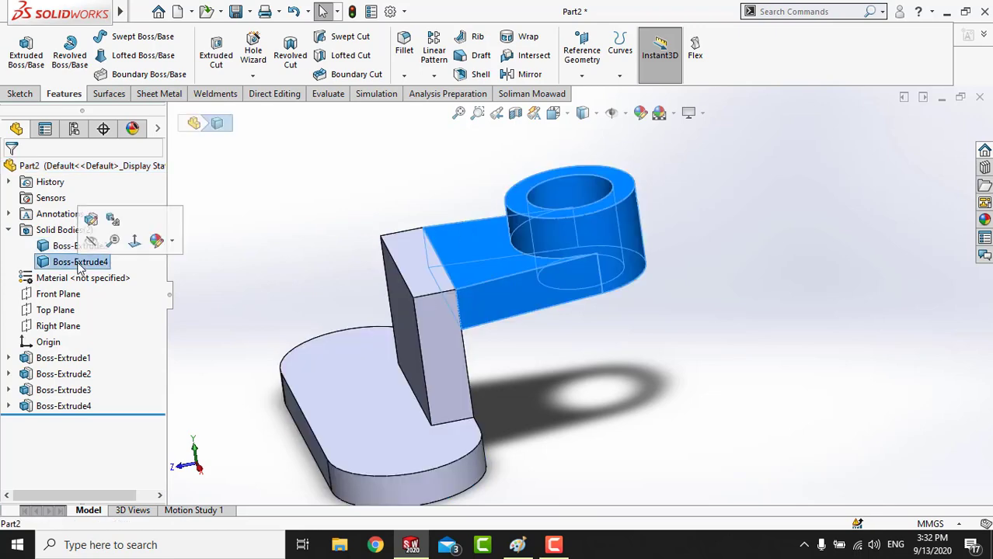
pyautogui.click(285, 245)
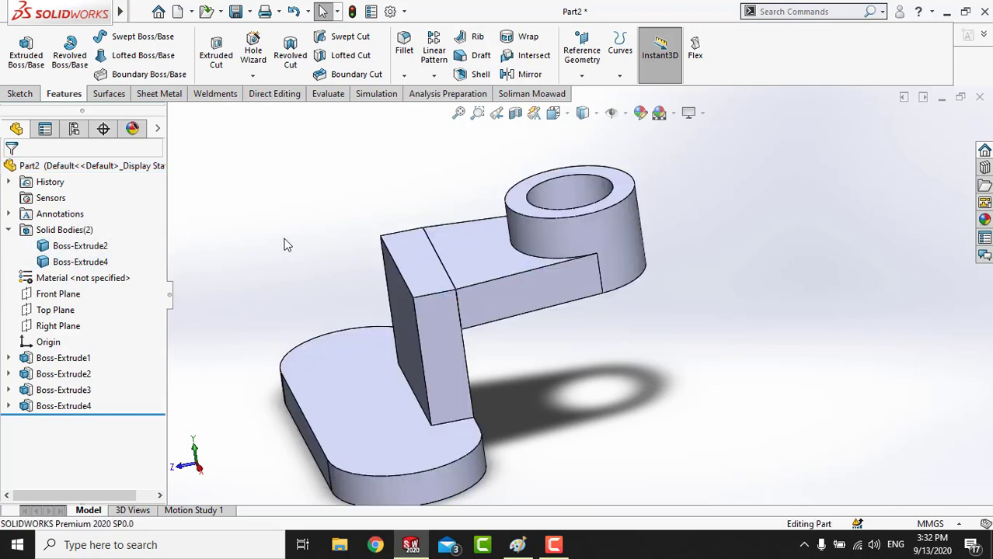
pyautogui.moveTo(269, 294); pyautogui.dragTo(471, 294, button='middle')
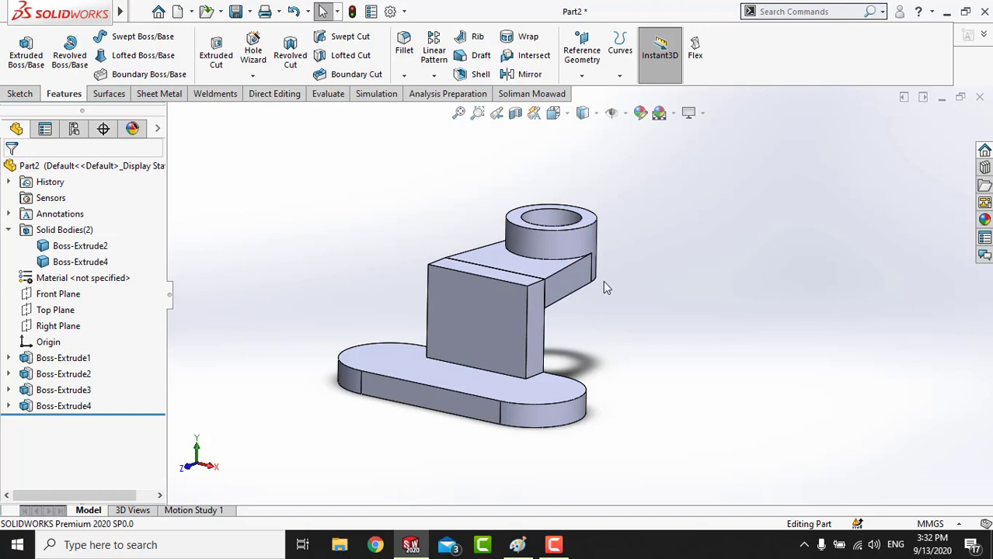
pyautogui.moveTo(603, 280); pyautogui.dragTo(568, 280, button='middle')
# - Combine the Boss-Extrude2 and Boss-Extrude4 bodies with an Add operation into Combine1
pyautogui.click(273, 93)
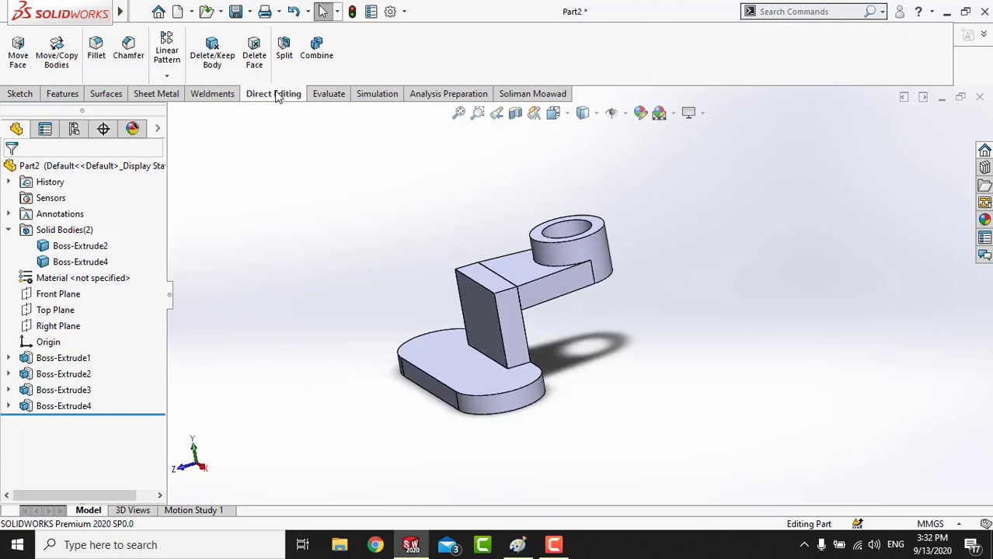
pyautogui.click(311, 58)
pyautogui.click(472, 350)
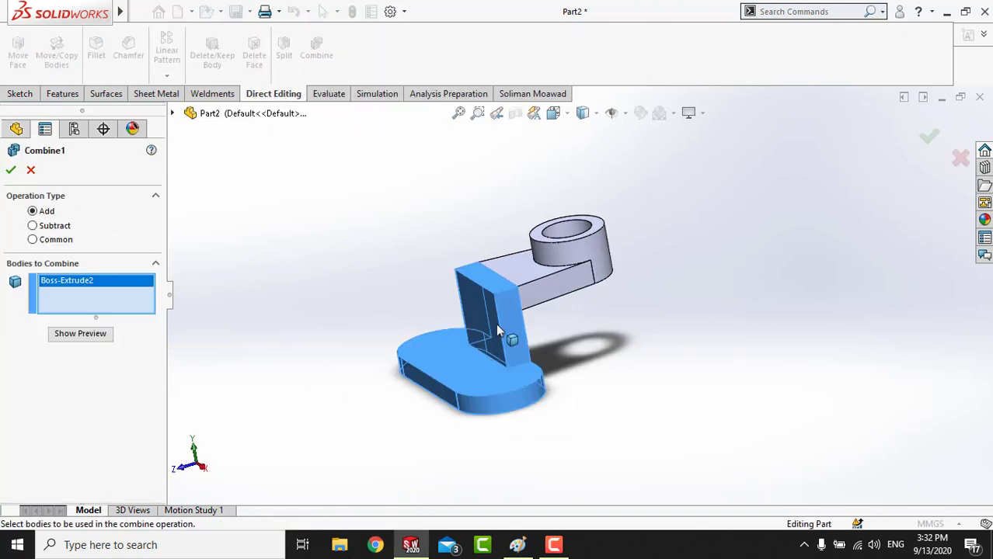
pyautogui.click(545, 283)
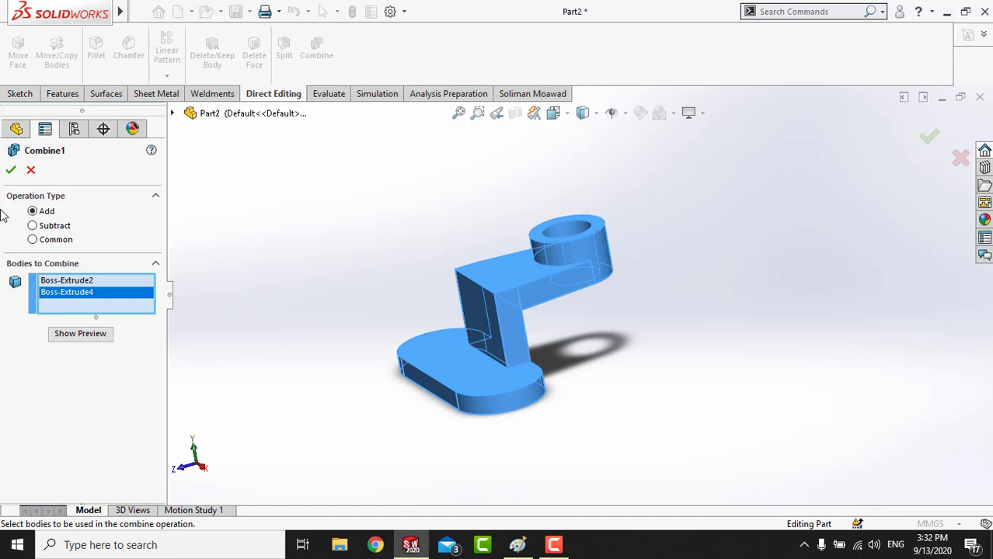
pyautogui.click(10, 168)
pyautogui.moveTo(347, 274)
pyautogui.mouseDown(button='middle')
pyautogui.moveTo(226, 278)
pyautogui.moveTo(550, 308)
pyautogui.moveTo(533, 273)
pyautogui.moveTo(527, 283)
pyautogui.moveTo(381, 262)
pyautogui.moveTo(340, 234)
pyautogui.moveTo(538, 275)
pyautogui.moveTo(520, 306)
pyautogui.moveTo(593, 262)
pyautogui.mouseUp(button='middle')
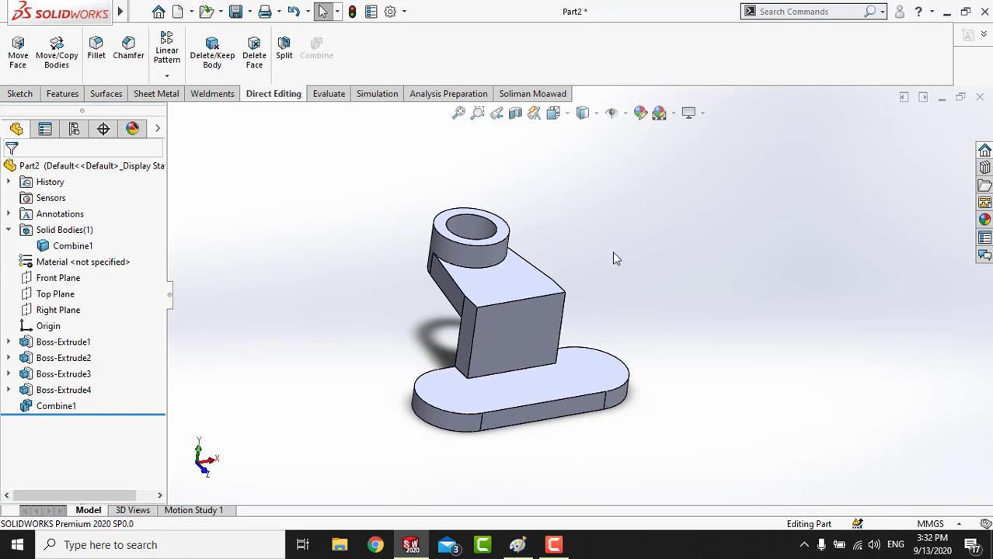
# - Collapse Solid Bodies, orbit the bracket, and start then cancel an Extruded Boss/Base
pyautogui.click(9, 231)
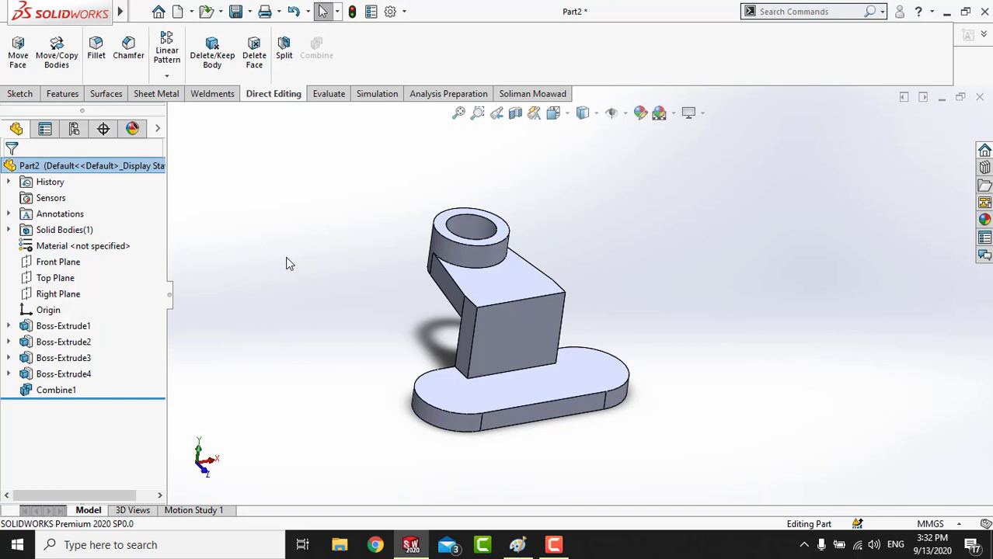
pyautogui.moveTo(536, 377)
pyautogui.mouseDown(button='middle')
pyautogui.moveTo(395, 355)
pyautogui.moveTo(443, 415)
pyautogui.moveTo(525, 398)
pyautogui.moveTo(509, 376)
pyautogui.mouseUp(button='middle')
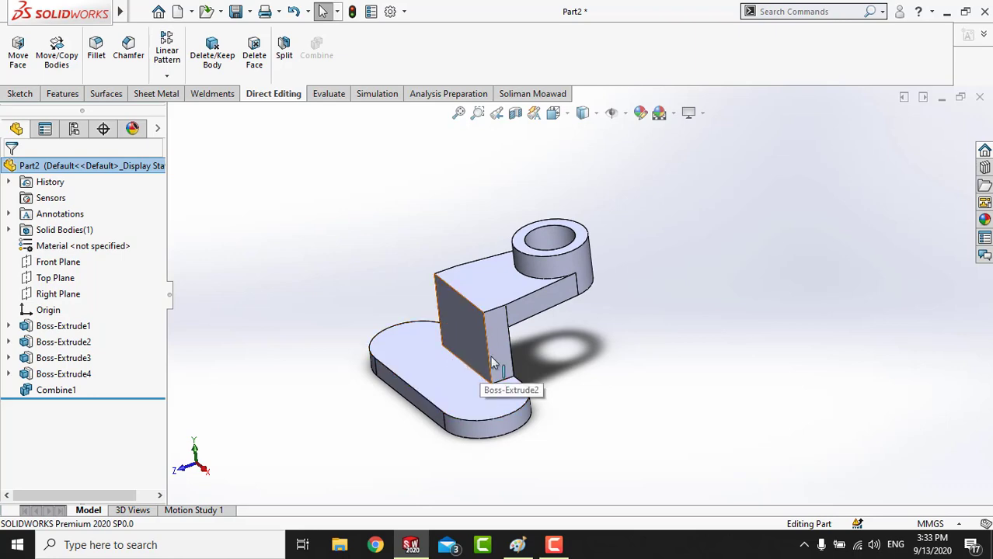
pyautogui.moveTo(501, 365); pyautogui.dragTo(488, 377, button='middle')
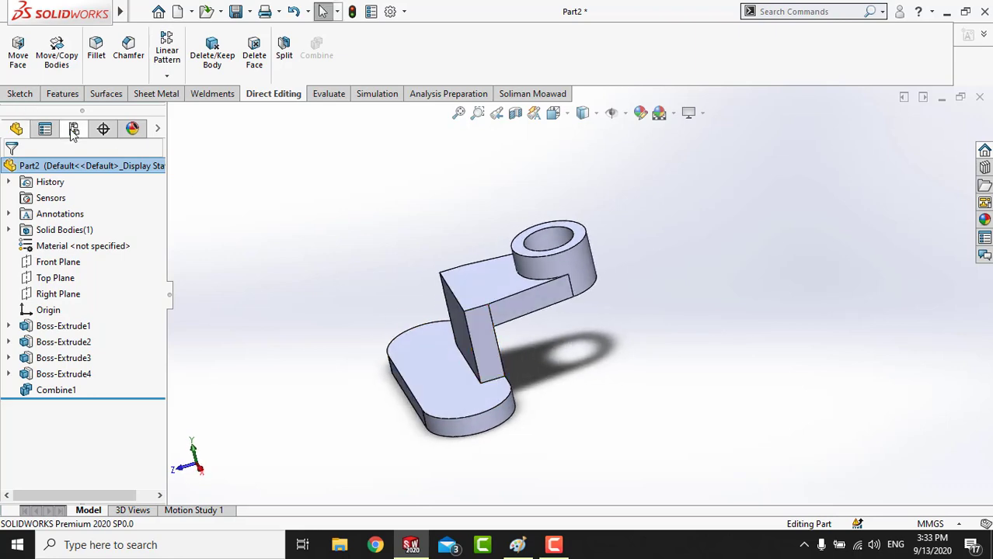
pyautogui.click(48, 95)
pyautogui.click(26, 53)
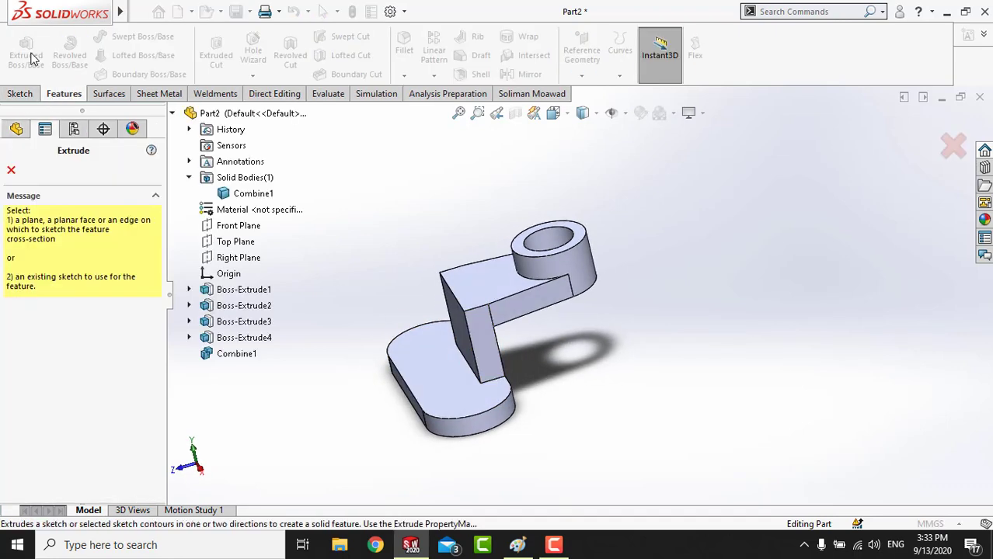
pyautogui.click(12, 171)
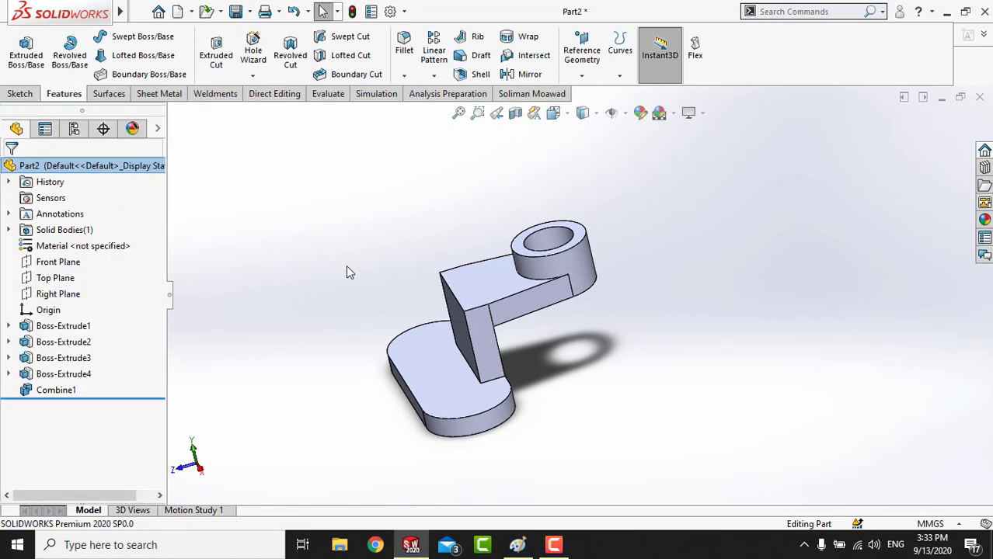
# - Orbit the combined bracket around to a near-front view to check its shape
pyautogui.moveTo(346, 265); pyautogui.dragTo(374, 267, button='middle')
pyautogui.moveTo(457, 297); pyautogui.dragTo(565, 320, button='middle')
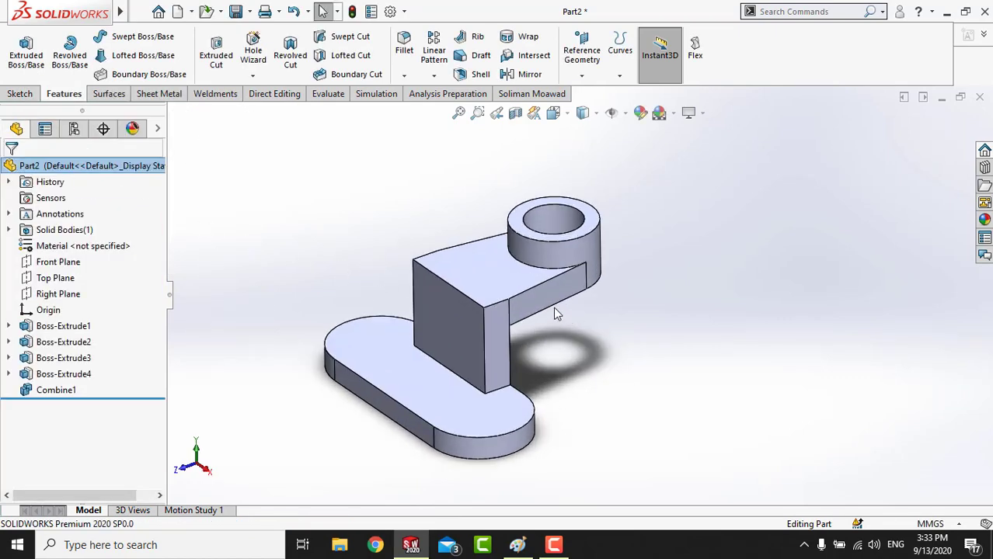
pyautogui.moveTo(536, 283)
pyautogui.mouseDown(button='middle')
pyautogui.moveTo(587, 295)
pyautogui.moveTo(561, 301)
pyautogui.mouseUp(button='middle')
pyautogui.scroll(-2, 561, 301)
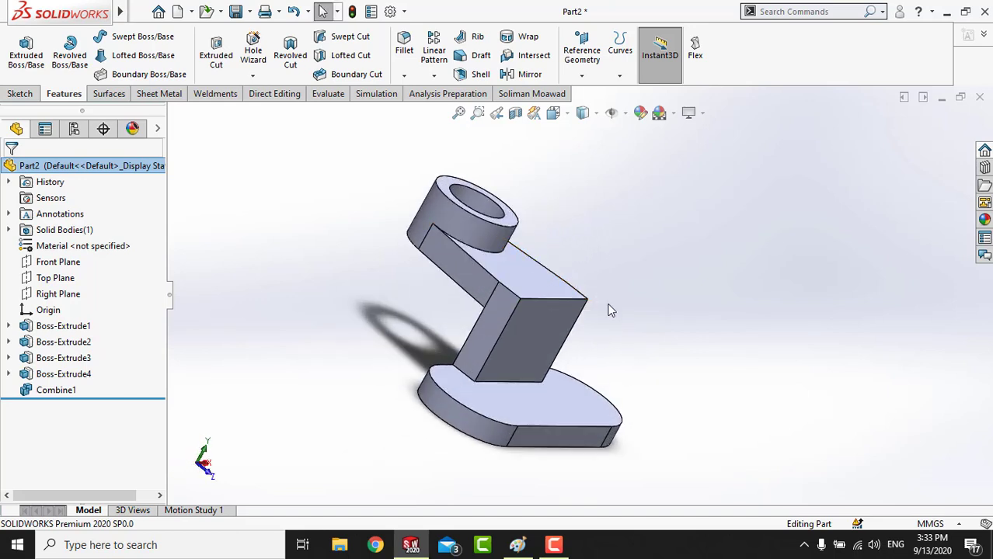
pyautogui.moveTo(612, 303); pyautogui.dragTo(527, 404, button='middle')
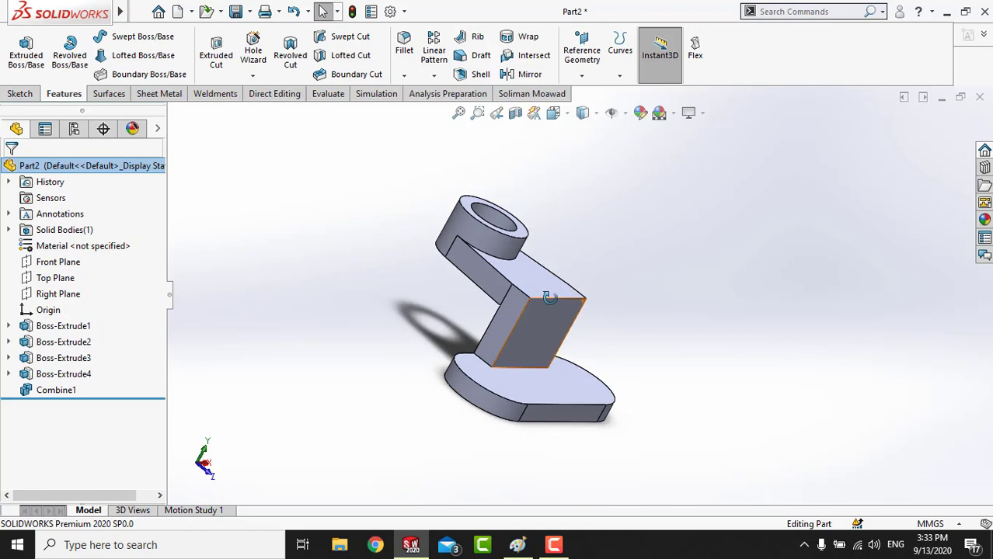
pyautogui.click(517, 545)
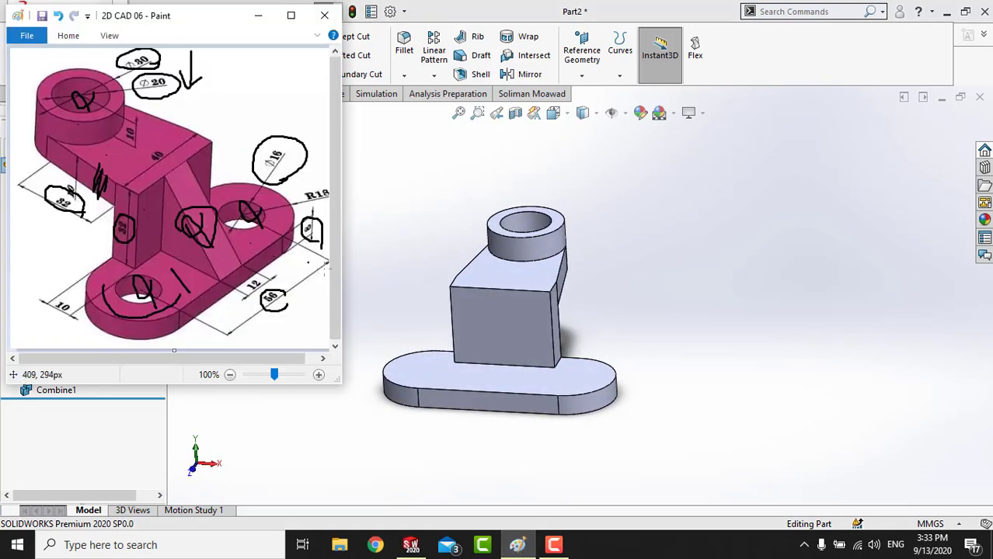
pyautogui.scroll(1, 518, 329)
pyautogui.moveTo(517, 328); pyautogui.dragTo(548, 381, button='middle')
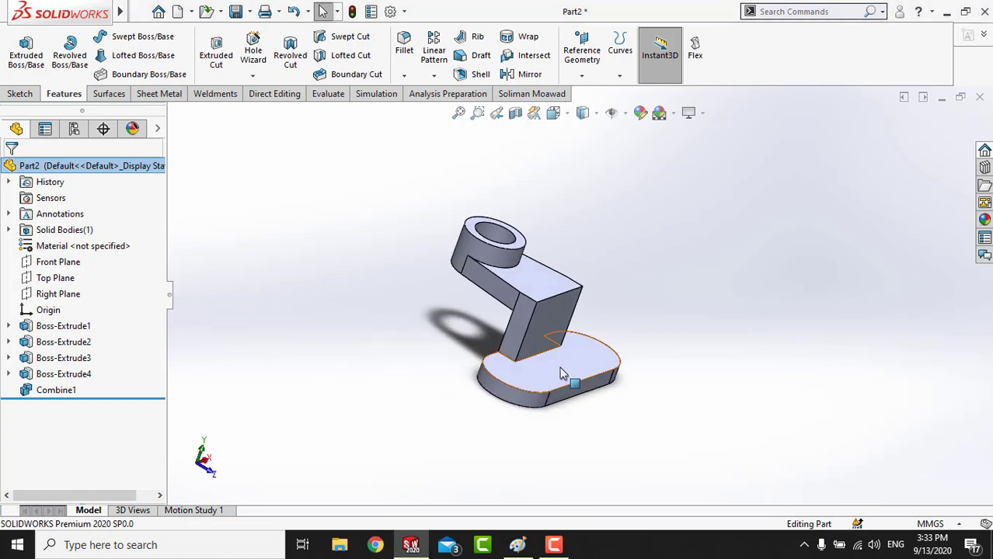
pyautogui.moveTo(611, 429)
pyautogui.mouseDown(button='middle')
pyautogui.moveTo(636, 330)
pyautogui.moveTo(569, 299)
pyautogui.moveTo(556, 478)
pyautogui.mouseUp(button='middle')
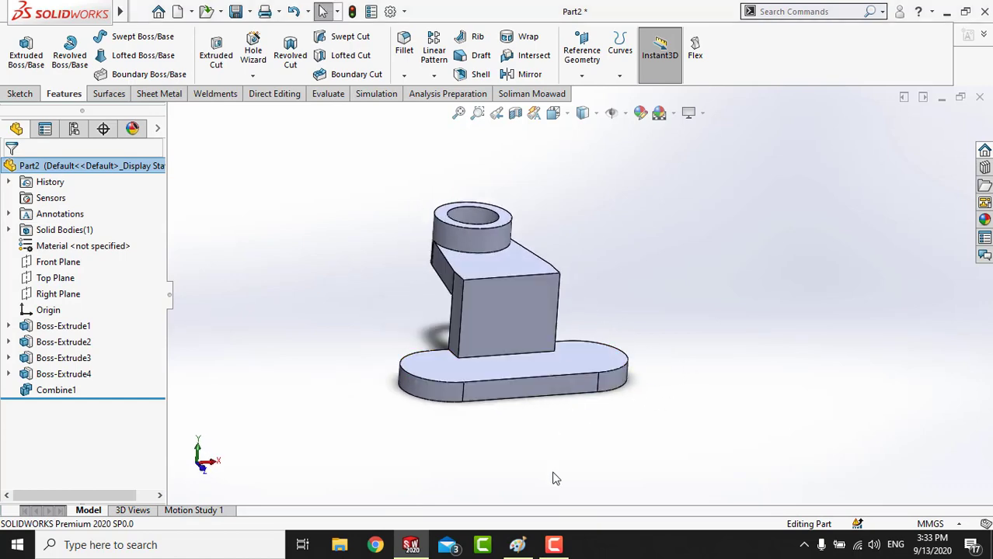
pyautogui.click(518, 547)
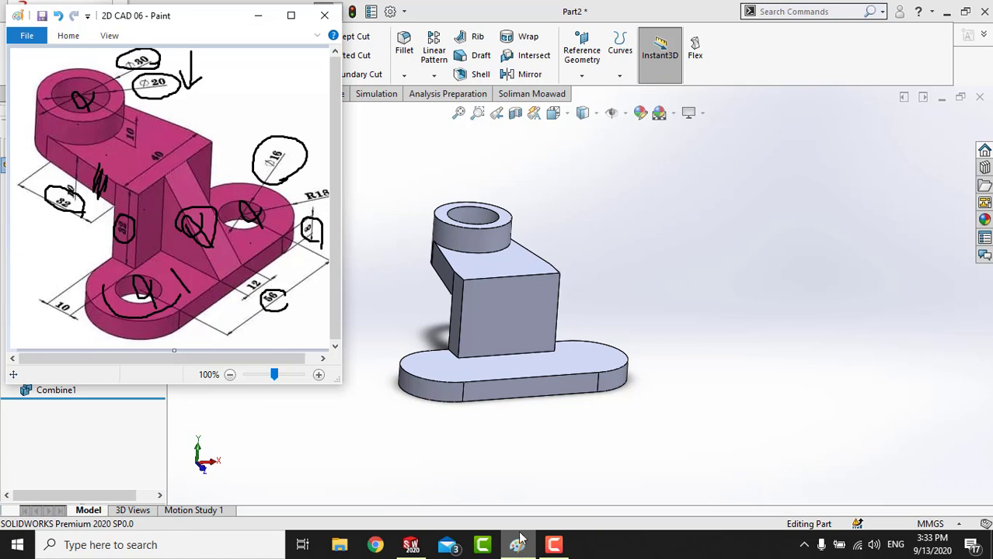
pyautogui.scroll(2, 483, 377)
pyautogui.moveTo(483, 376)
pyautogui.mouseDown(button='middle')
pyautogui.moveTo(548, 399)
pyautogui.moveTo(570, 319)
pyautogui.moveTo(517, 289)
pyautogui.mouseUp(button='middle')
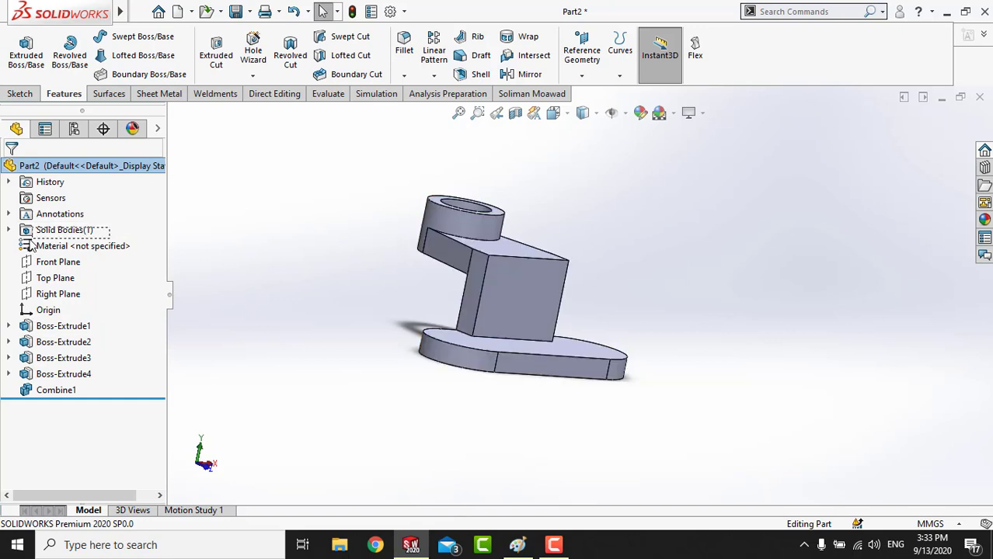
# - Check Solid Bodies(1) and Combine1 in the tree, then bring up the Direct Editing tab
pyautogui.click(62, 231)
pyautogui.click(198, 238)
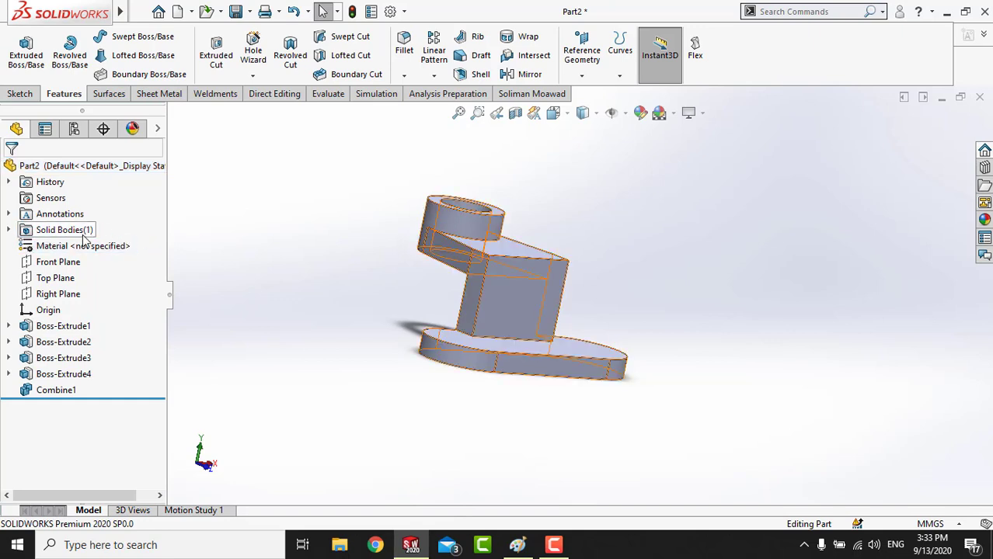
pyautogui.click(54, 391)
pyautogui.click(261, 355)
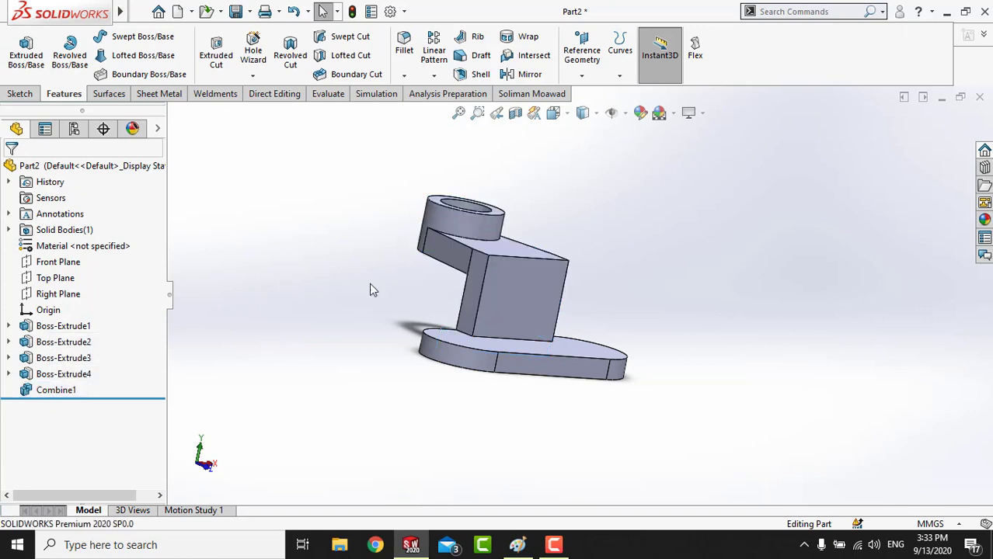
pyautogui.click(273, 94)
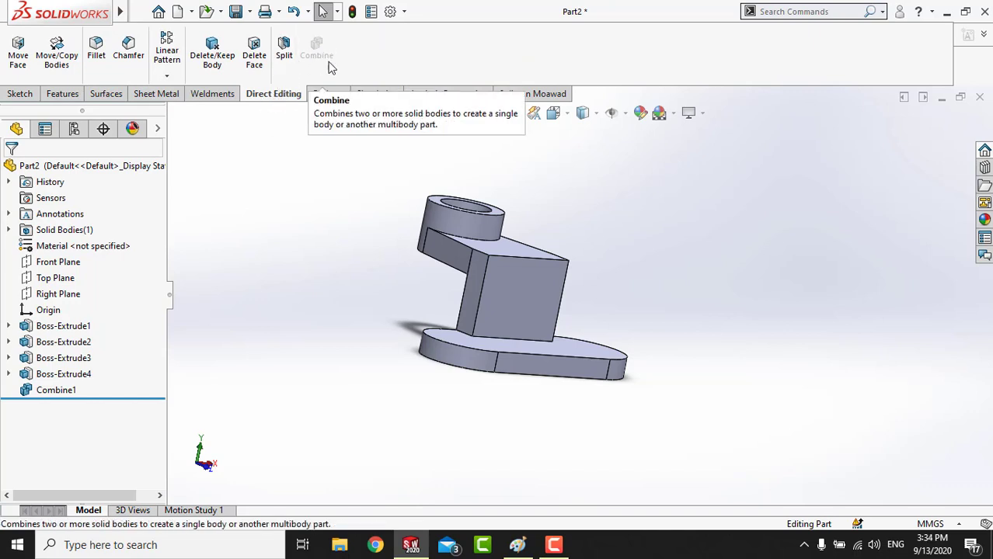
# - Orbit, zoom and fit the view to inspect the whole single-body bracket
pyautogui.moveTo(642, 319)
pyautogui.mouseDown(button='middle')
pyautogui.moveTo(554, 304)
pyautogui.moveTo(599, 248)
pyautogui.mouseUp(button='middle')
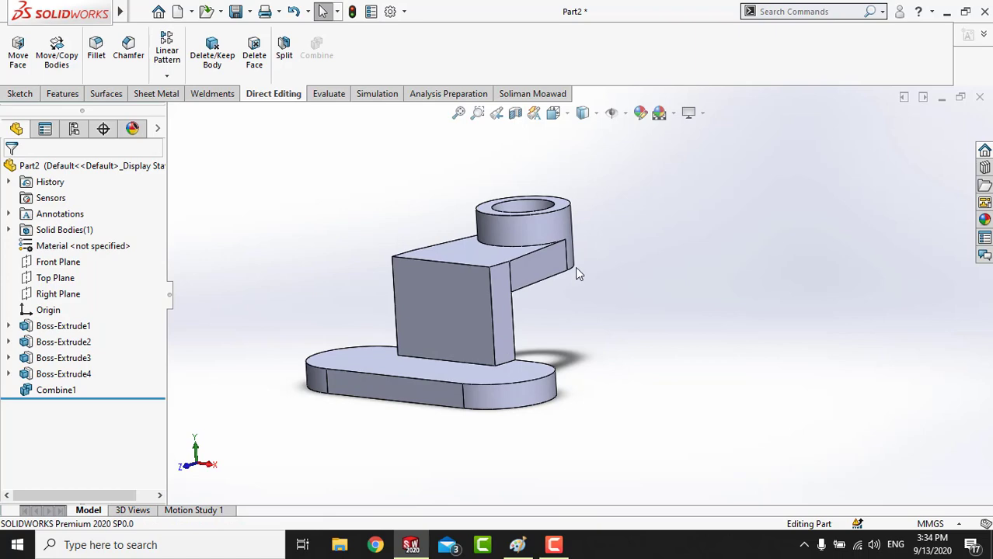
pyautogui.moveTo(548, 291)
pyautogui.mouseDown(button='middle')
pyautogui.moveTo(372, 268)
pyautogui.moveTo(447, 309)
pyautogui.moveTo(432, 289)
pyautogui.mouseUp(button='middle')
pyautogui.scroll(-2, 432, 289)
pyautogui.scroll(-2, 513, 272)
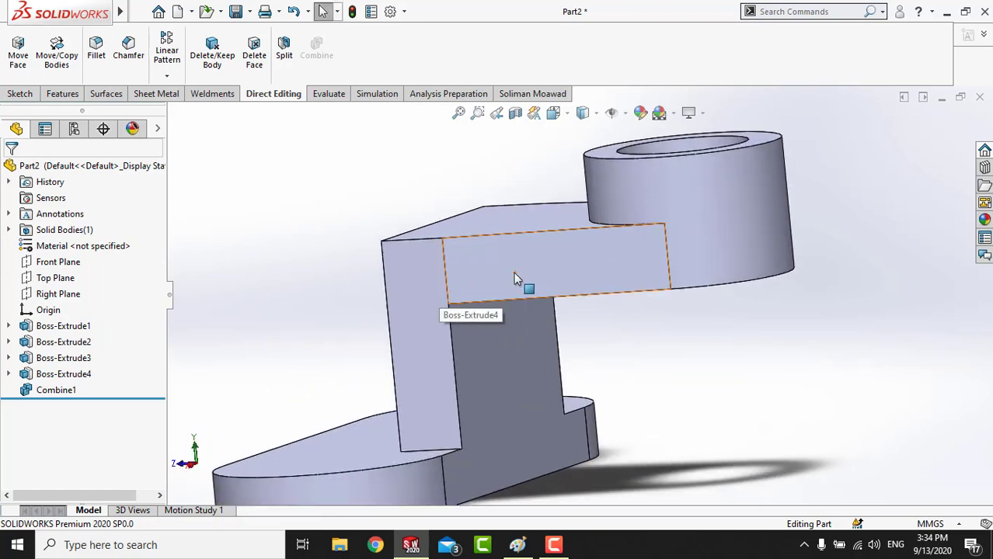
pyautogui.scroll(-2, 529, 273)
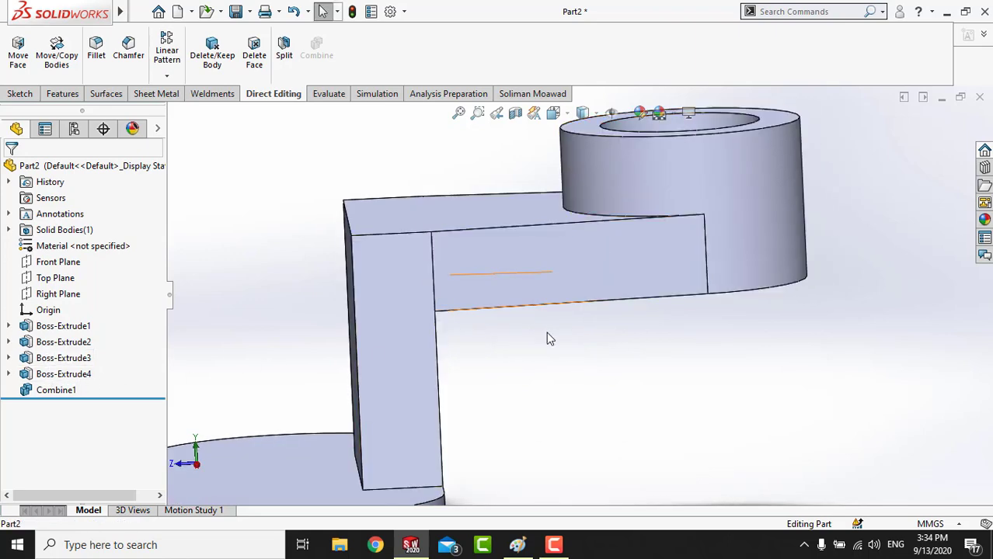
pyautogui.press('f')
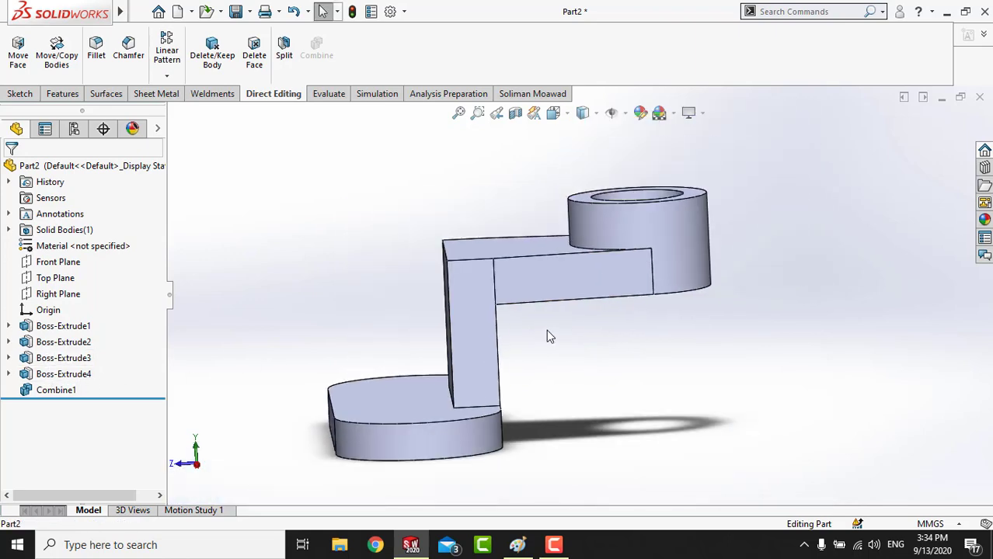
pyautogui.moveTo(548, 336)
pyautogui.mouseDown(button='middle')
pyautogui.moveTo(641, 326)
pyautogui.moveTo(721, 369)
pyautogui.moveTo(716, 379)
pyautogui.moveTo(687, 355)
pyautogui.mouseUp(button='middle')
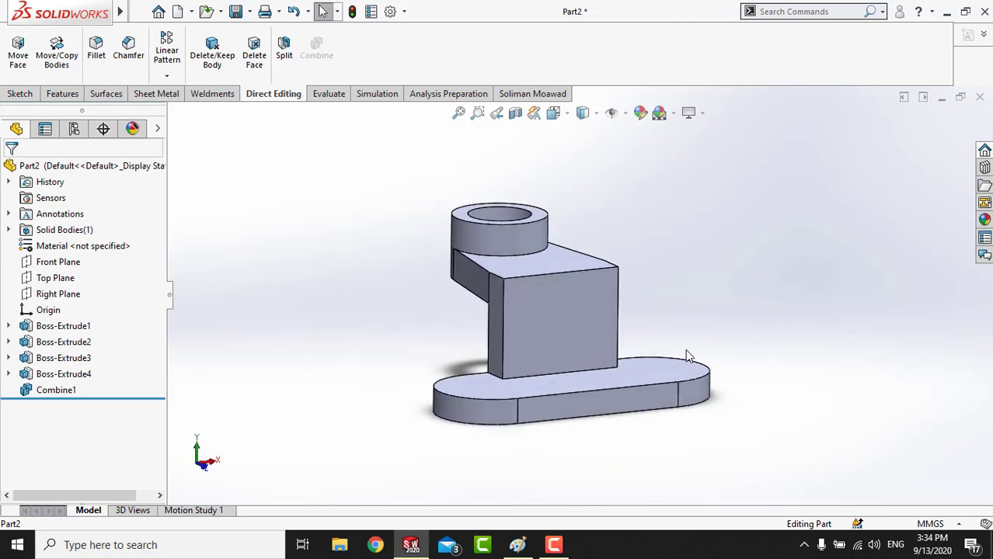